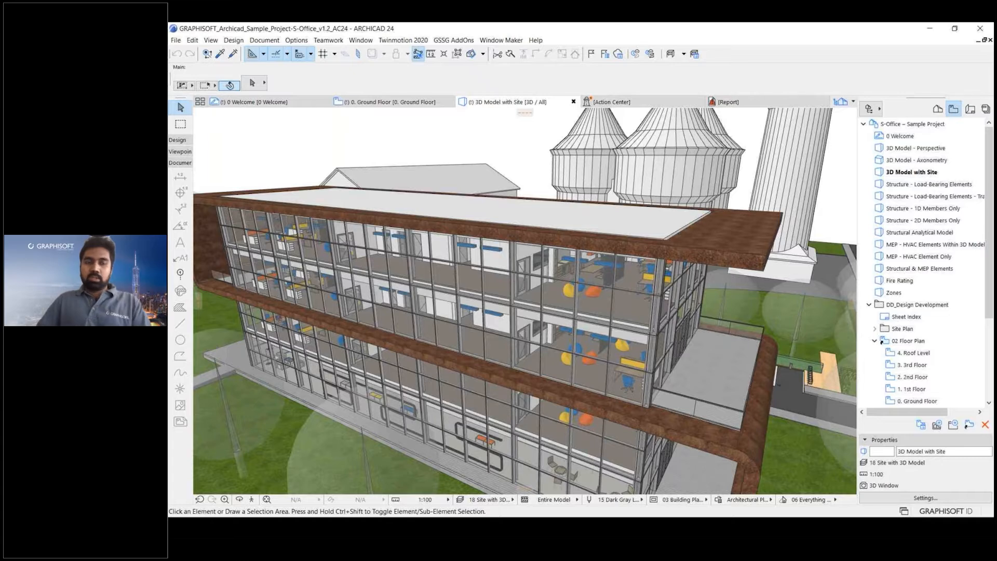
Inspect the office building's glazed facade, roof and surrounding site from several angles in the 3D model
{"action": "scroll", "coordinate": [476, 218], "scroll_direction": "down", "scroll_amount": 1}
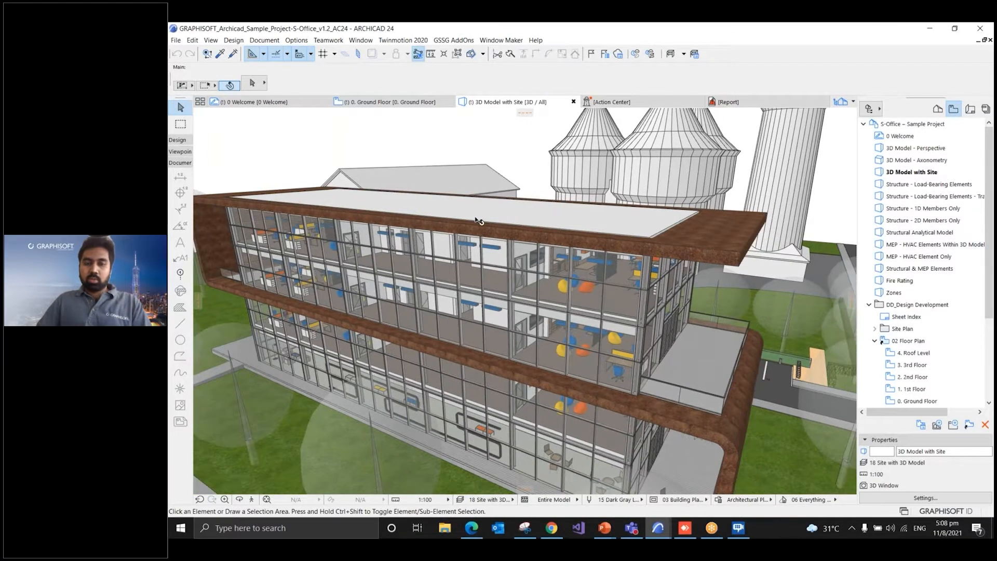
{"action": "left_click_drag", "start_coordinate": [478, 221], "coordinate": [496, 257]}
{"action": "middle_click_drag", "start_coordinate": [496, 257], "coordinate": [635, 249], "text": "shift"}
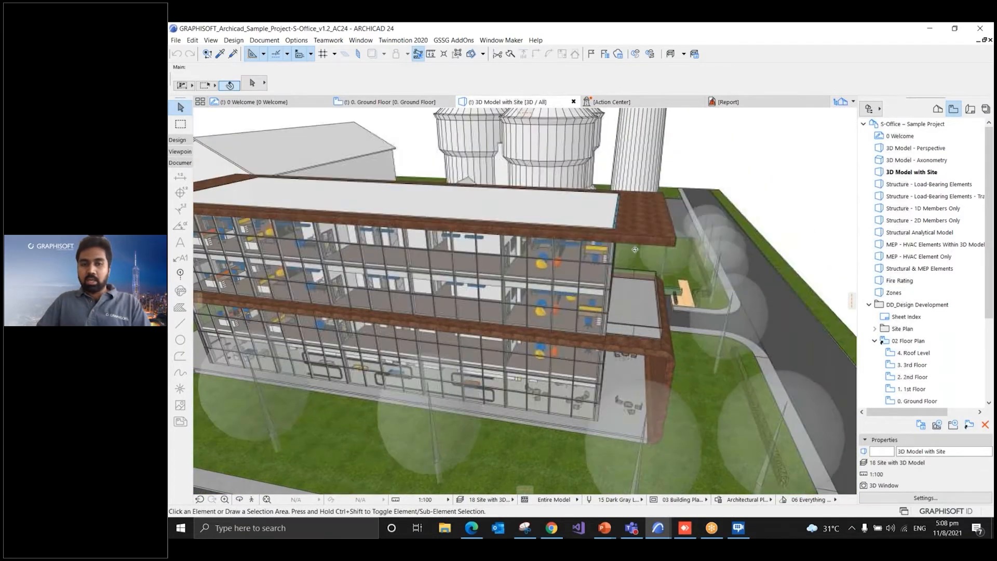
{"action": "scroll", "coordinate": [545, 248], "scroll_direction": "up", "scroll_amount": 6}
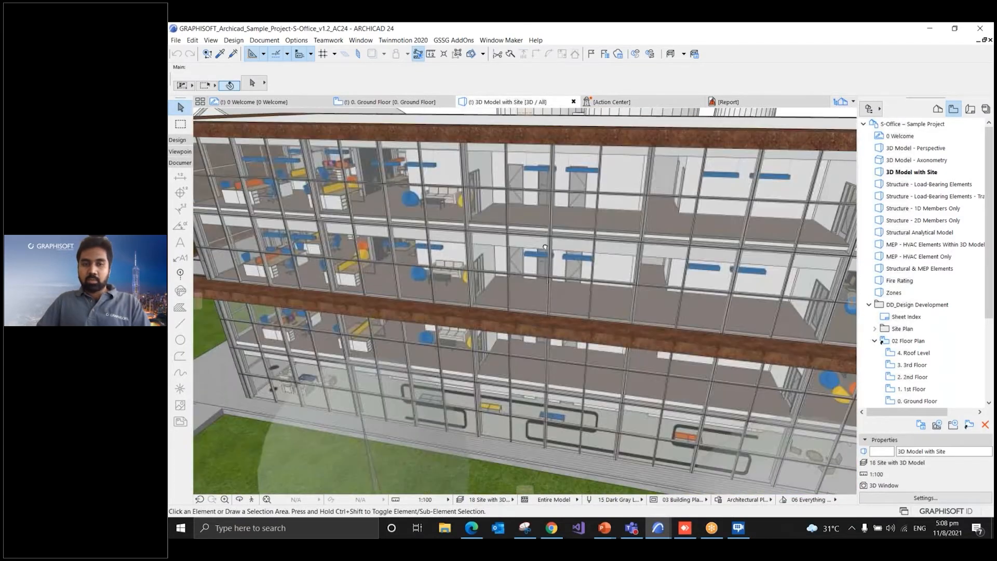
{"action": "middle_click_drag", "start_coordinate": [526, 280], "coordinate": [417, 299], "text": "shift"}
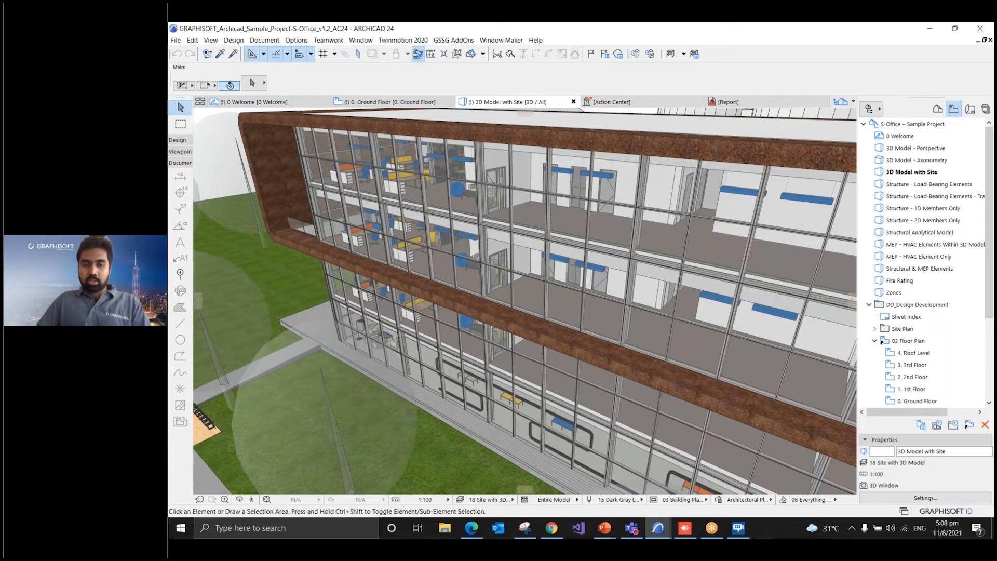
{"action": "scroll", "coordinate": [417, 299], "scroll_direction": "down", "scroll_amount": 5}
{"action": "middle_click_drag", "start_coordinate": [417, 299], "coordinate": [400, 309], "text": "shift"}
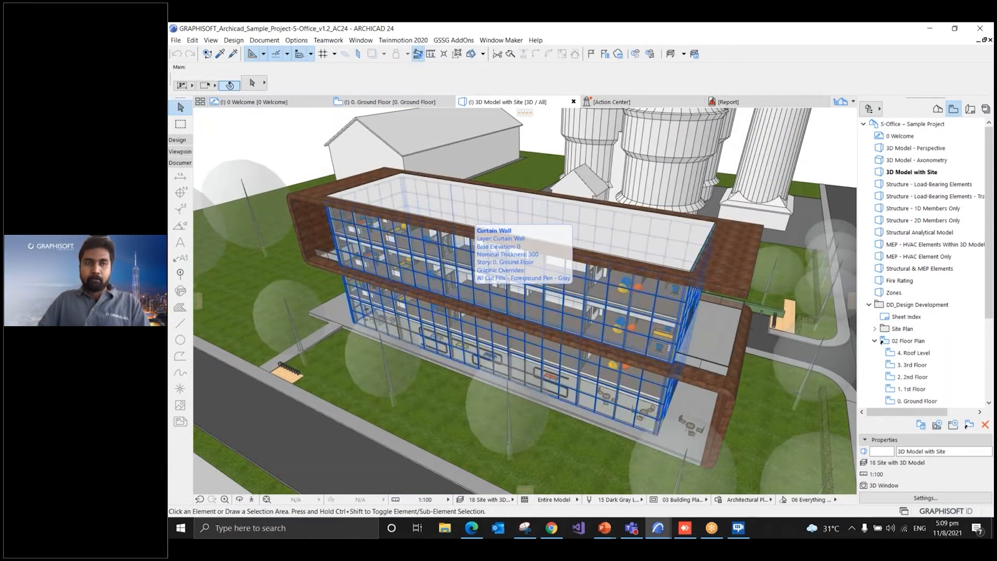
Open the Collision Detection model check and set Group 1's criteria set to Custom
{"action": "left_click", "coordinate": [234, 40]}
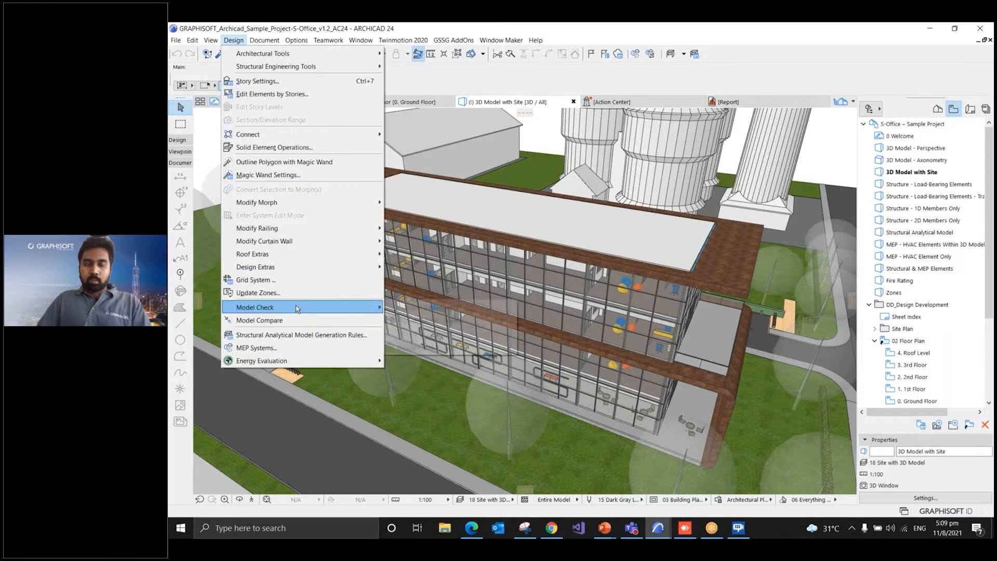
{"action": "left_click", "coordinate": [297, 307]}
{"action": "key", "text": "ctrl"}
{"action": "key", "text": "ctrl"}
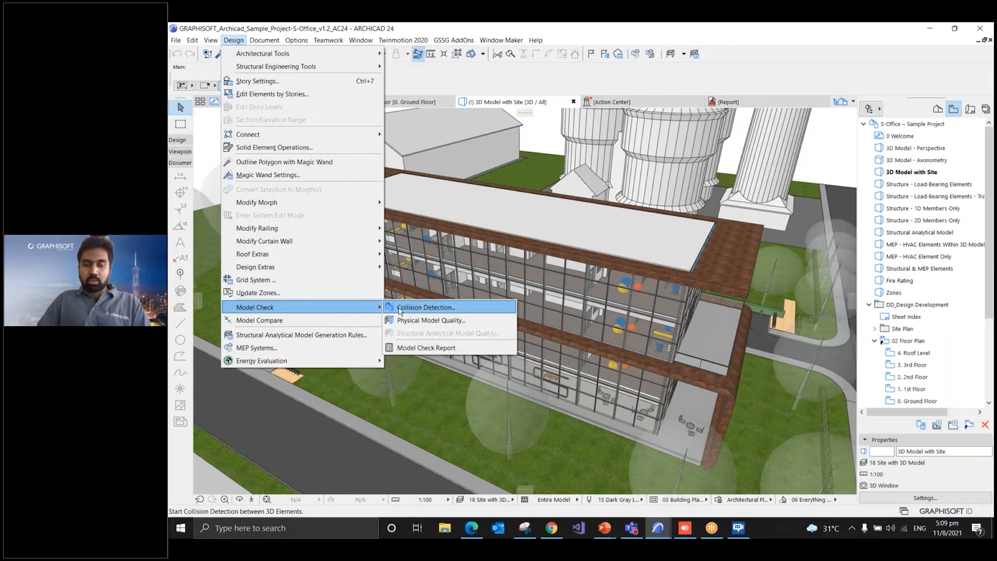
{"action": "left_click", "coordinate": [401, 308]}
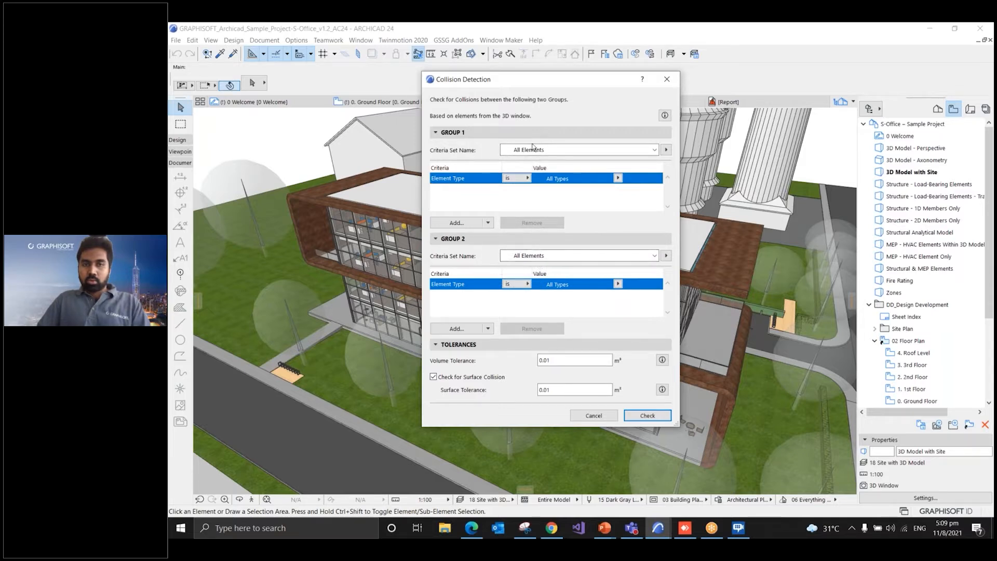
{"action": "left_click", "coordinate": [653, 151]}
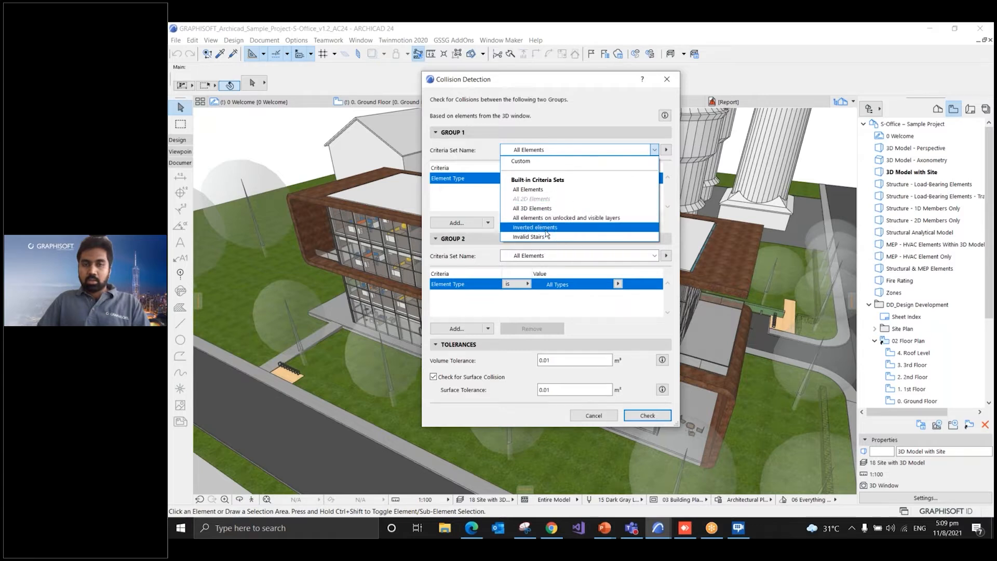
{"action": "left_click", "coordinate": [594, 162]}
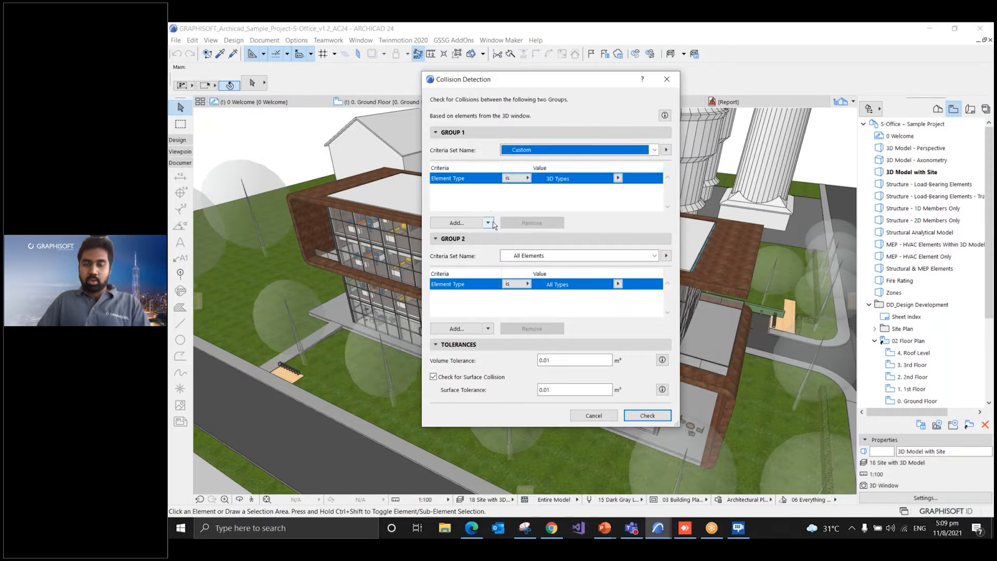
Examine which parameters and properties can be added as Group 1 criteria, and the criteria set management options for both groups
{"action": "left_click", "coordinate": [488, 223]}
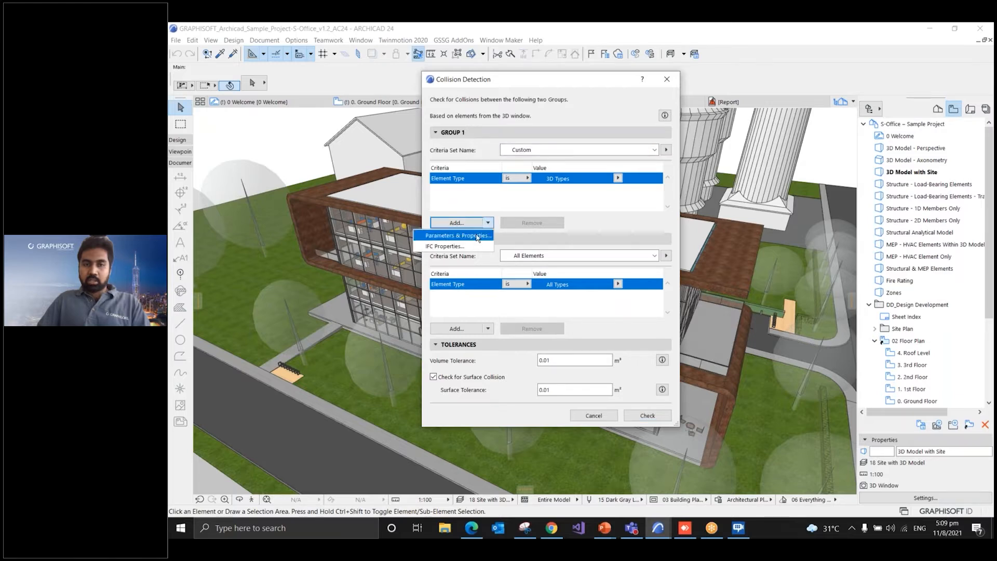
{"action": "left_click", "coordinate": [478, 236]}
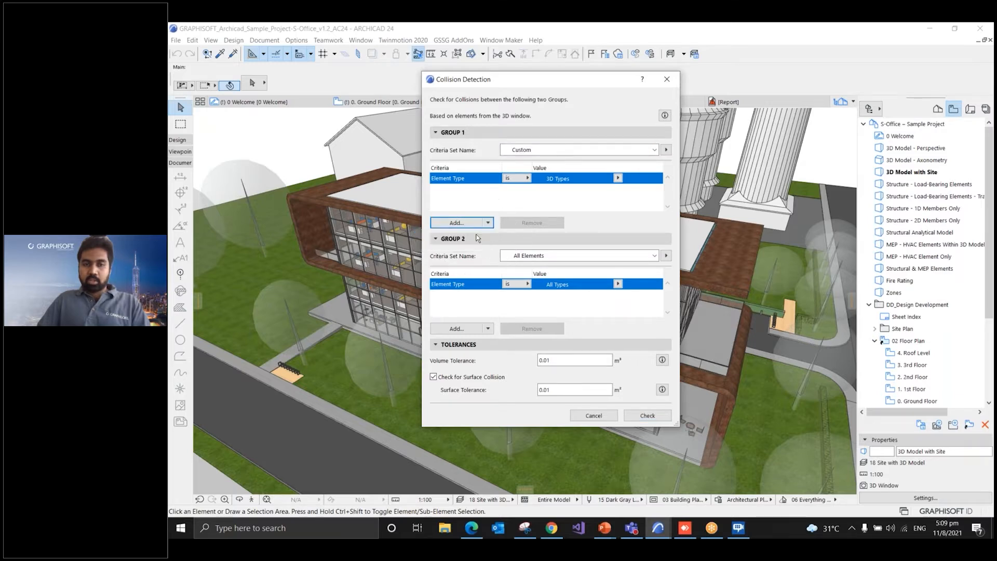
{"action": "left_click", "coordinate": [240, 184]}
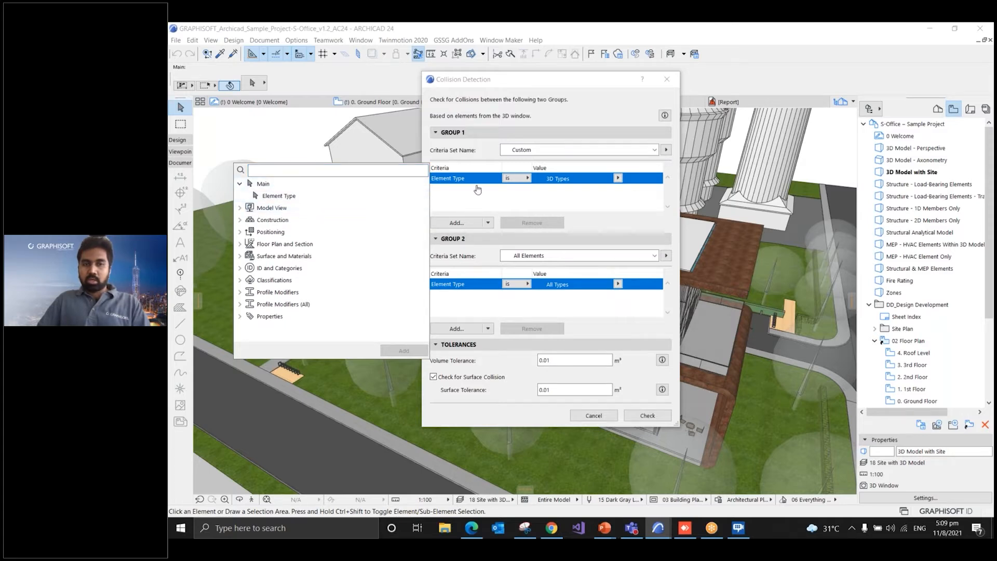
{"action": "left_click", "coordinate": [497, 198]}
{"action": "left_click", "coordinate": [666, 150]}
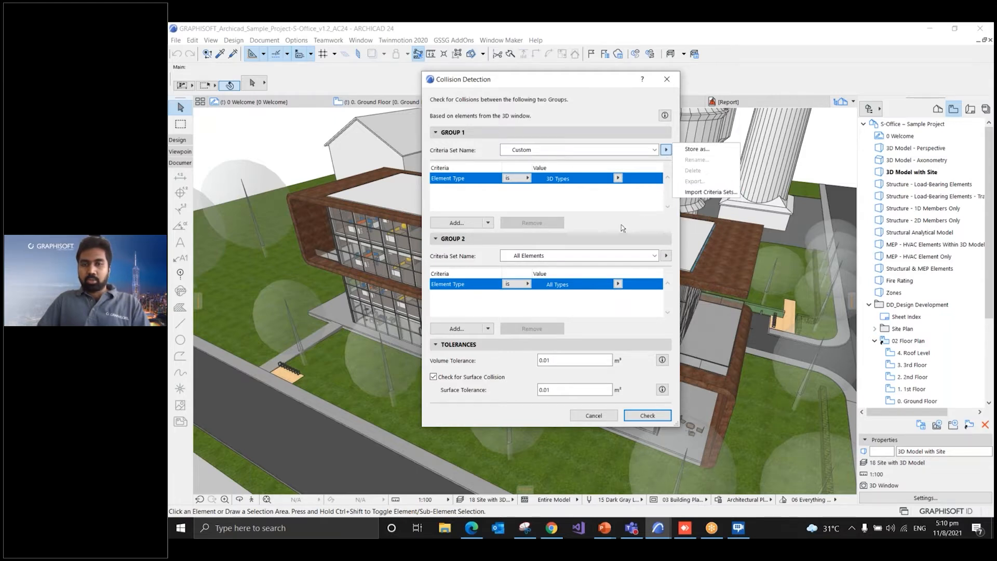
{"action": "left_click", "coordinate": [666, 256]}
{"action": "left_click", "coordinate": [666, 257]}
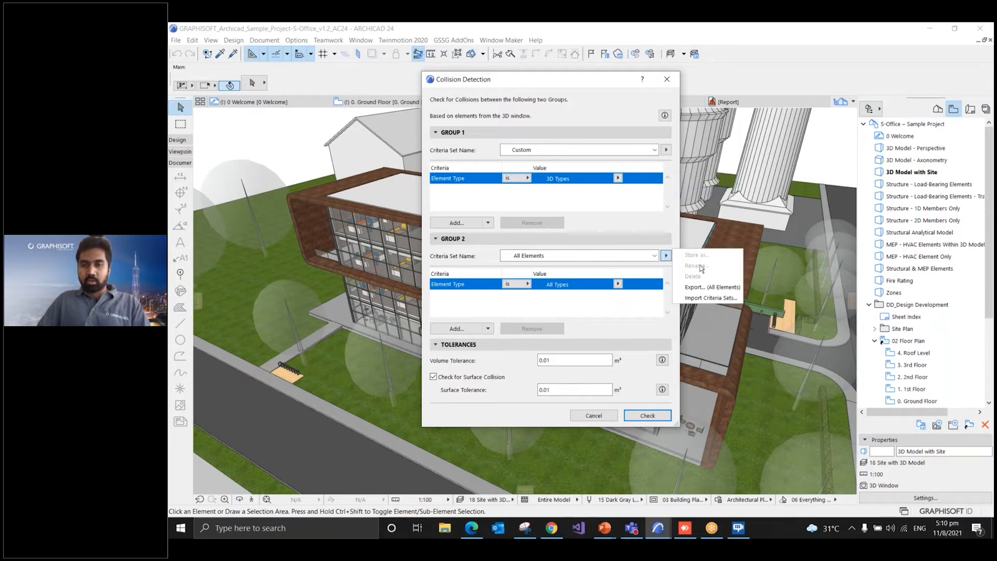
{"action": "left_click", "coordinate": [604, 192]}
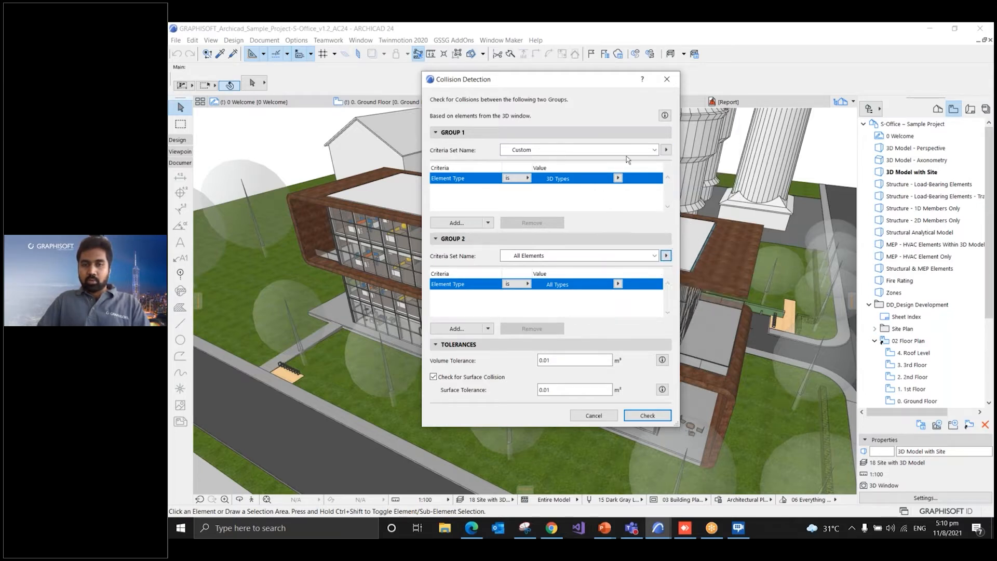
Set Group 2's element type criterion to 3D Types and the volume tolerance to 0.10 m³
{"action": "left_click", "coordinate": [618, 284]}
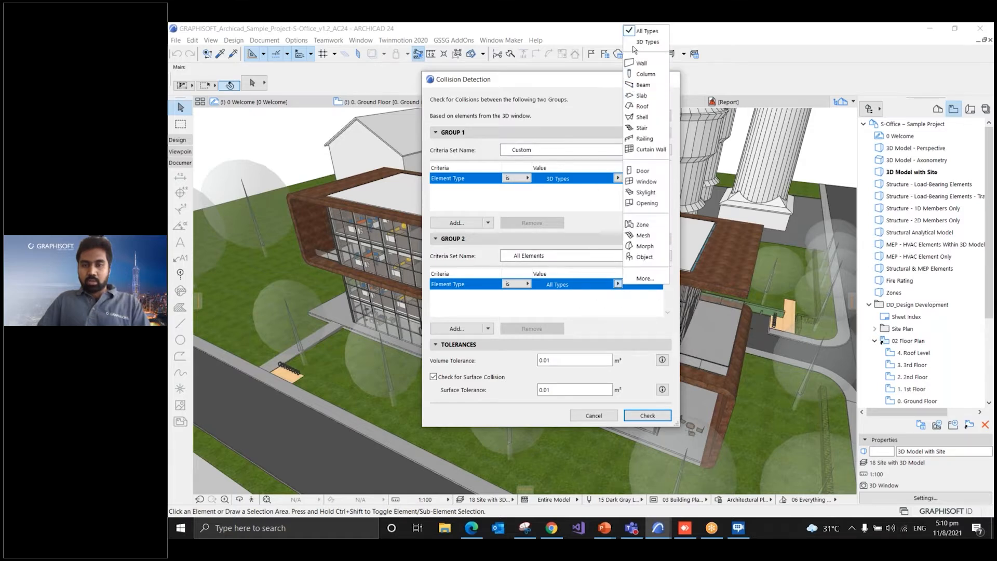
{"action": "left_click", "coordinate": [638, 42]}
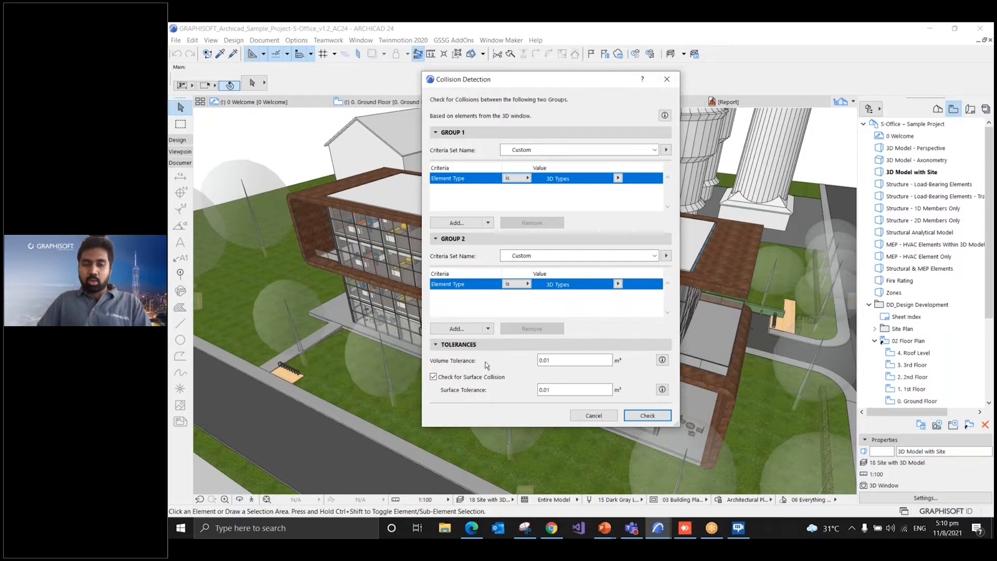
{"action": "left_click", "coordinate": [549, 360]}
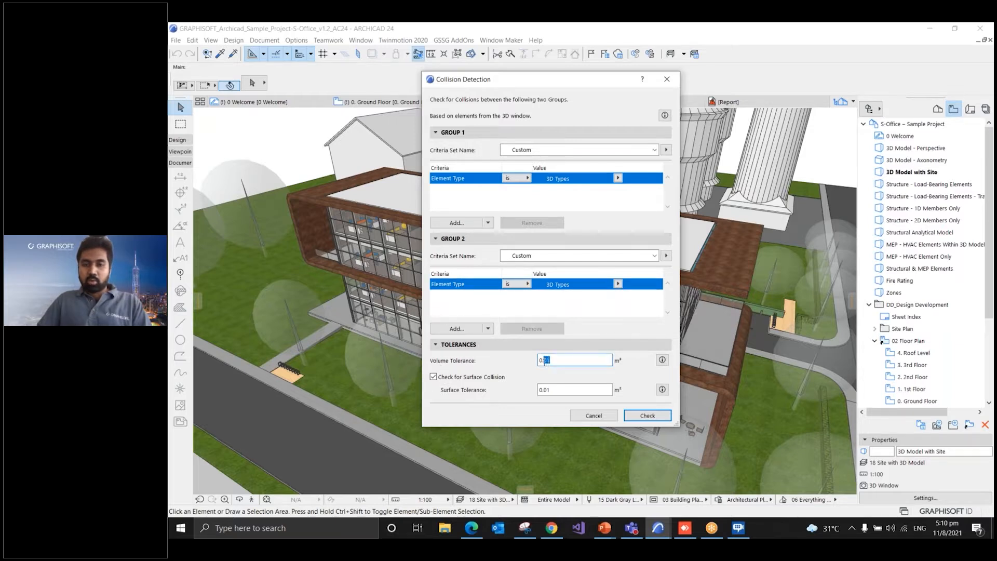
{"action": "type", "text": "1"}
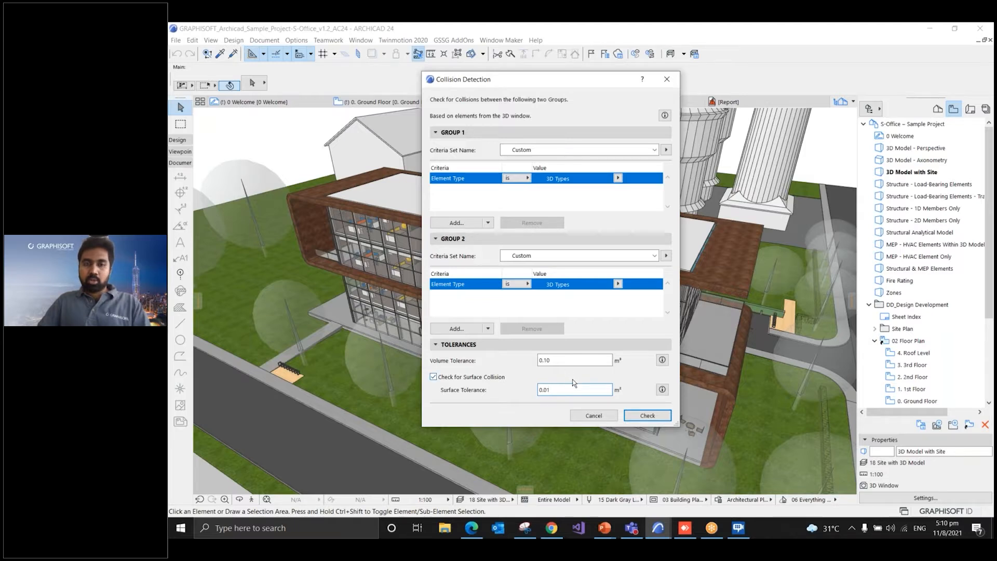
Run the collision check between the two groups and close the Report view
{"action": "left_click", "coordinate": [639, 415]}
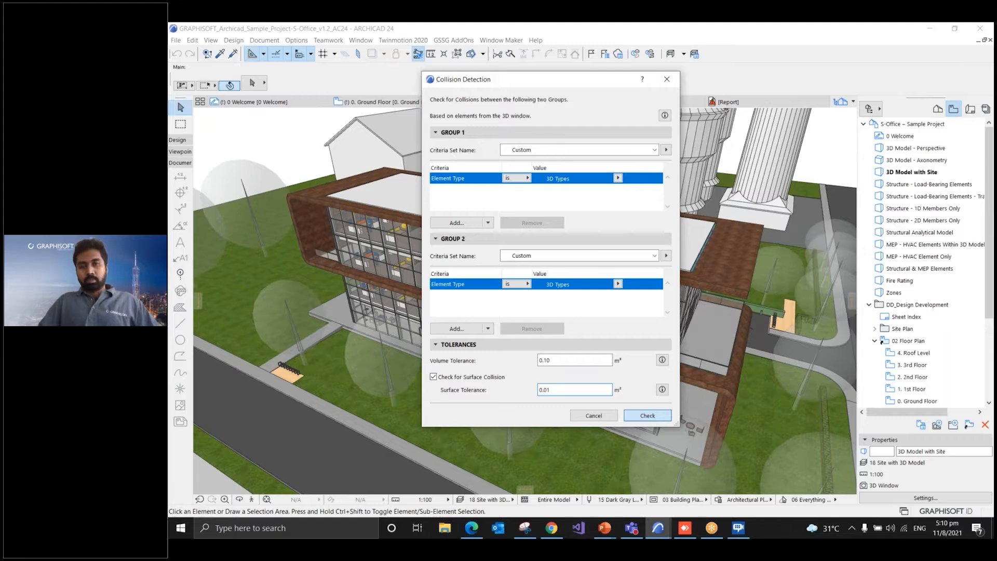
{"action": "left_click_drag", "start_coordinate": [719, 104], "coordinate": [691, 104]}
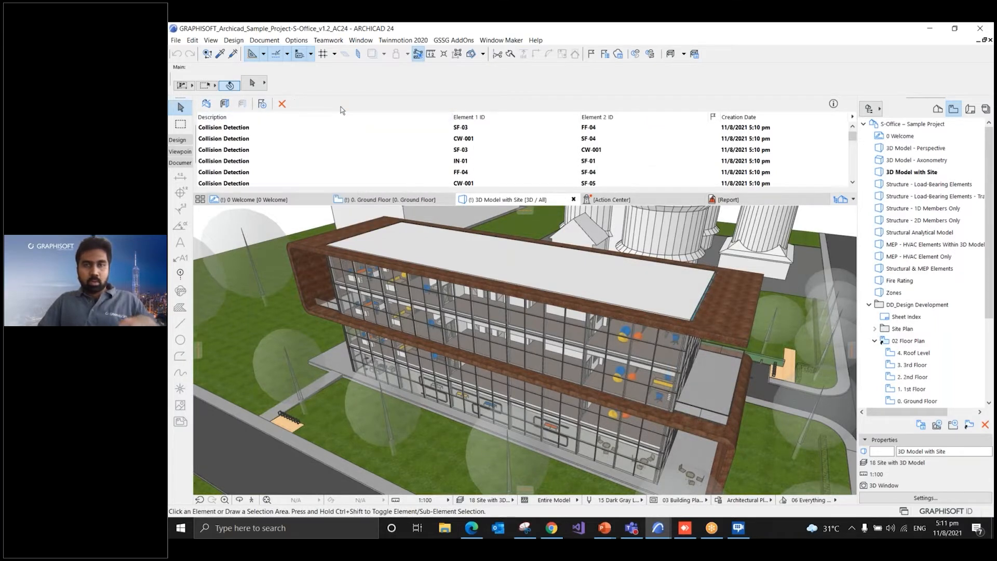
{"action": "right_click", "coordinate": [369, 102]}
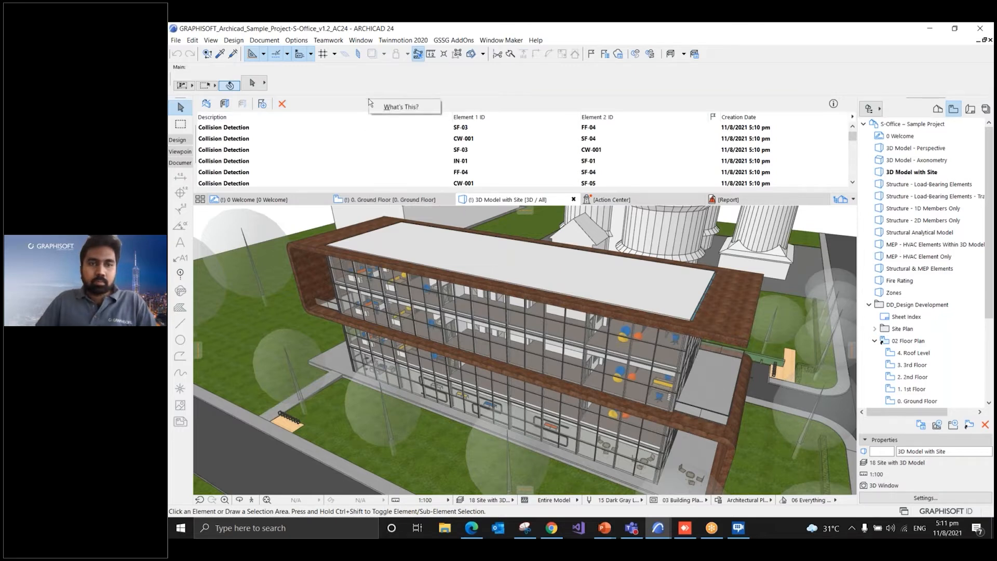
{"action": "left_click", "coordinate": [345, 109]}
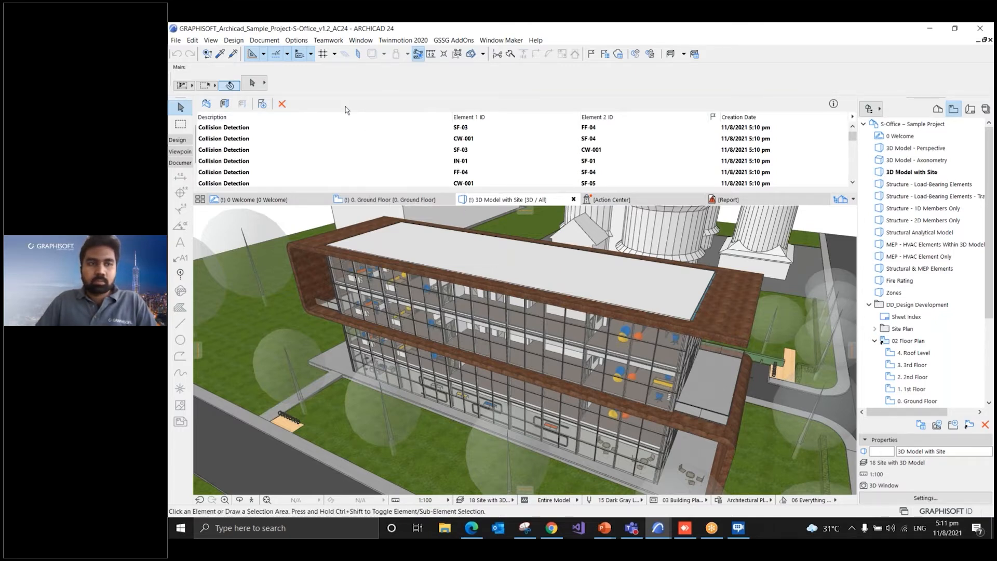
{"action": "left_click", "coordinate": [777, 204]}
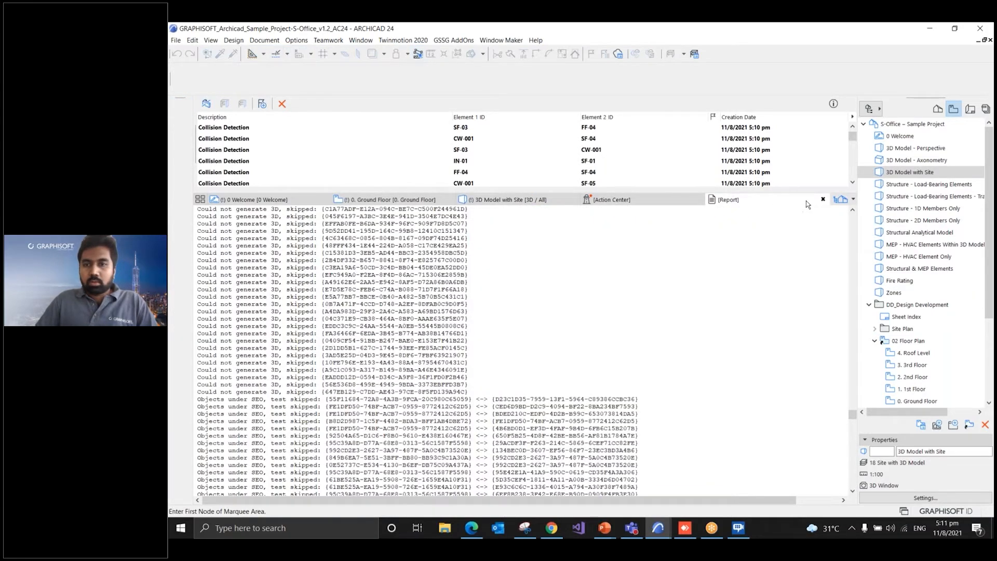
{"action": "left_click", "coordinate": [822, 200]}
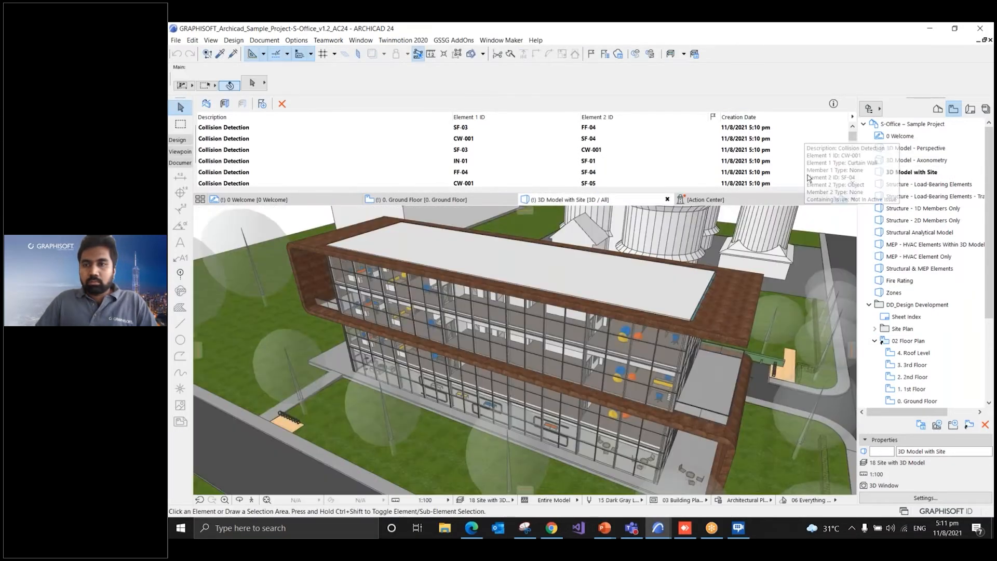
Look through the collision detection results, checking the IDs and types of the element pairs listed
{"action": "mouse_move", "coordinate": [833, 104]}
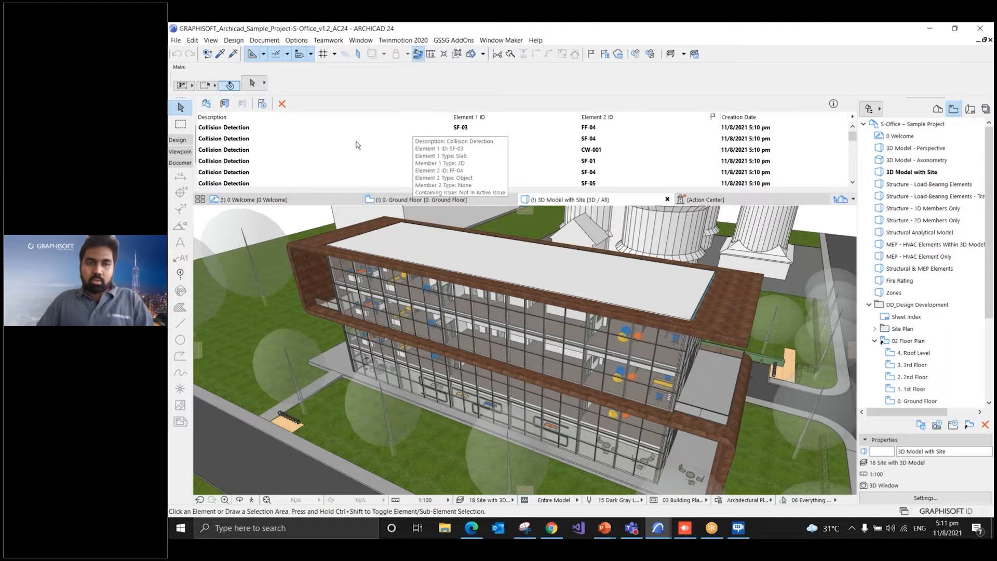
{"action": "mouse_move", "coordinate": [365, 141]}
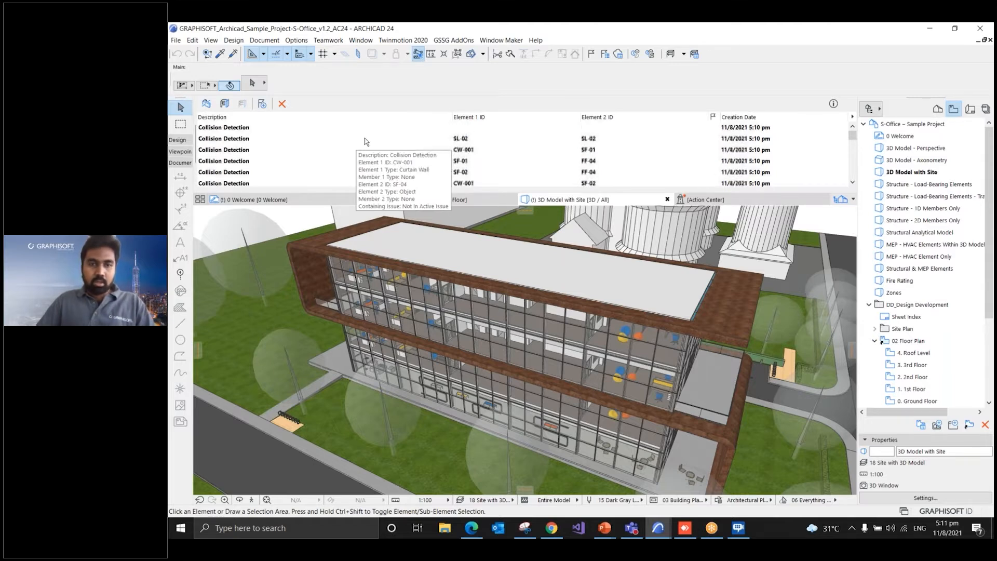
{"action": "mouse_move", "coordinate": [335, 144]}
{"action": "scroll", "coordinate": [335, 145], "scroll_direction": "down", "scroll_amount": 5}
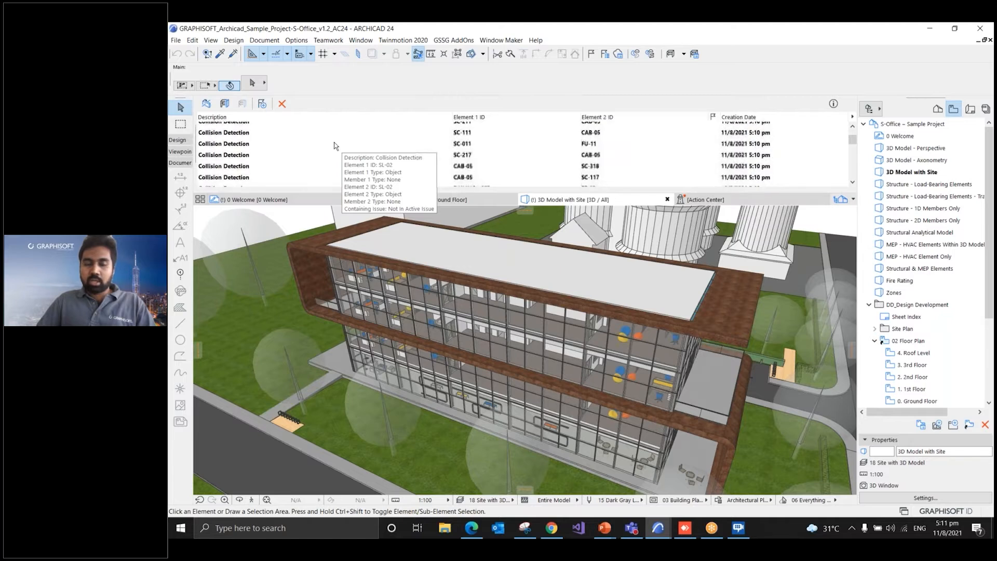
{"action": "scroll", "coordinate": [335, 145], "scroll_direction": "up", "scroll_amount": 5}
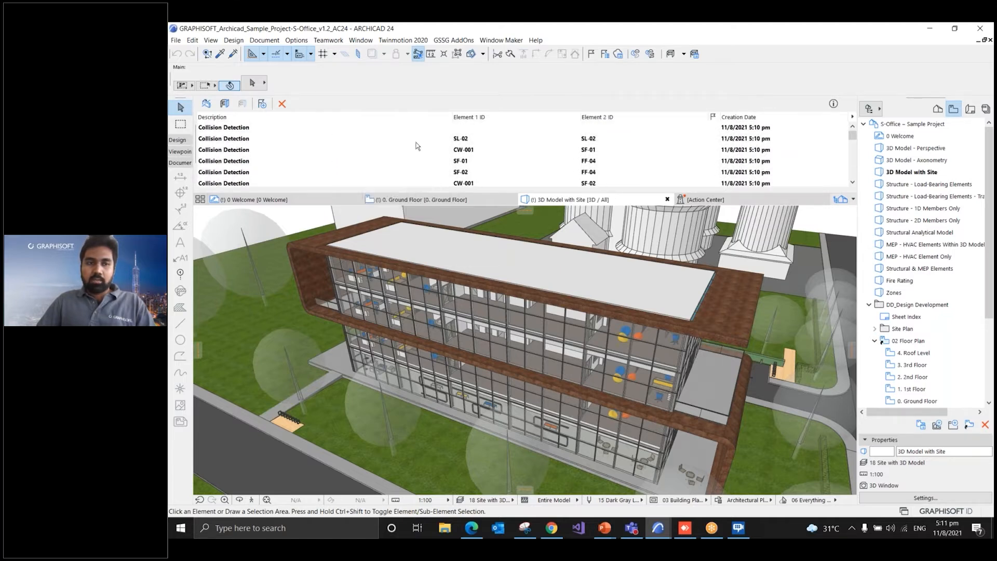
{"action": "scroll", "coordinate": [297, 151], "scroll_direction": "down", "scroll_amount": 1}
{"action": "mouse_move", "coordinate": [656, 158]}
{"action": "scroll", "coordinate": [656, 158], "scroll_direction": "down", "scroll_amount": 3}
{"action": "mouse_move", "coordinate": [550, 158]}
{"action": "scroll", "coordinate": [550, 158], "scroll_direction": "down", "scroll_amount": 2}
{"action": "mouse_move", "coordinate": [668, 142]}
{"action": "scroll", "coordinate": [668, 142], "scroll_direction": "down", "scroll_amount": 1}
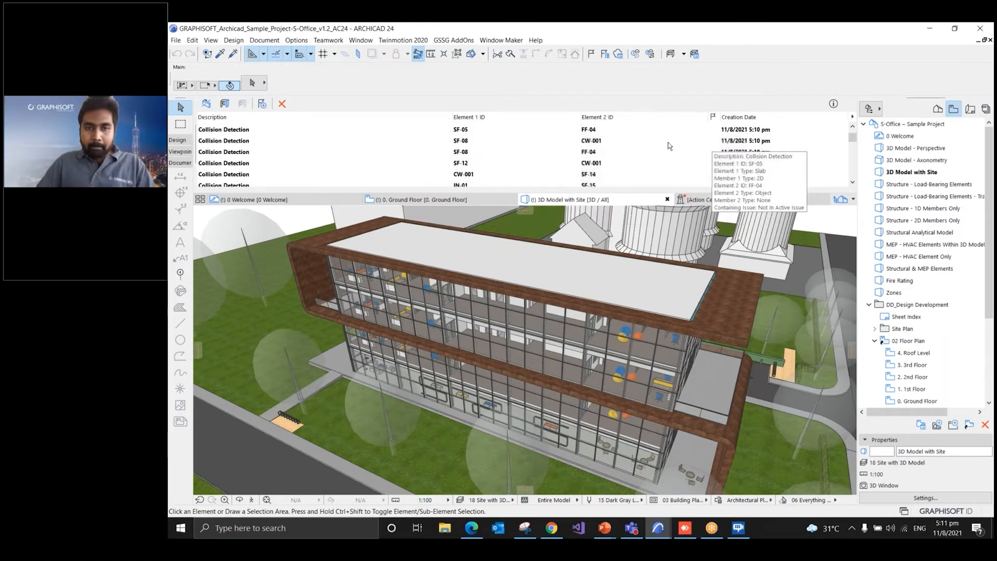
{"action": "scroll", "coordinate": [668, 142], "scroll_direction": "down", "scroll_amount": 3}
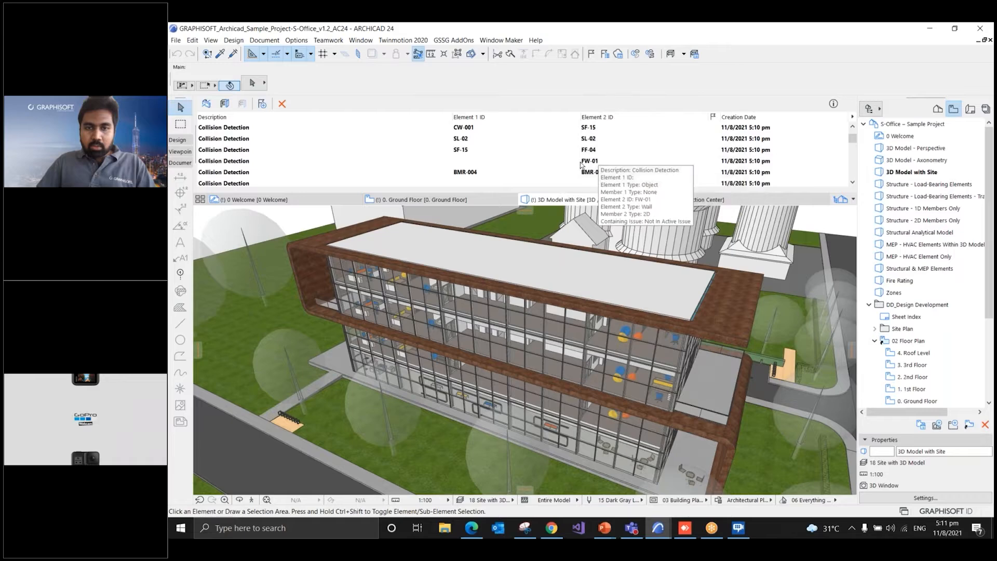
{"action": "scroll", "coordinate": [522, 157], "scroll_direction": "down", "scroll_amount": 2}
{"action": "scroll", "coordinate": [522, 157], "scroll_direction": "down", "scroll_amount": 2}
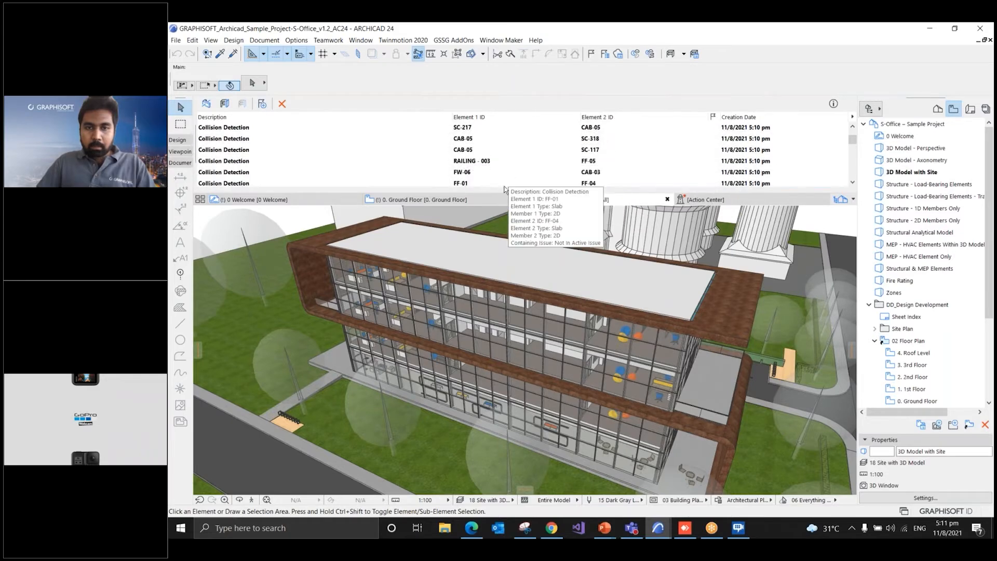
Inspect the collision between cabinet CAB-05 and column SC-117 in the 3D model from several angles
{"action": "left_click", "coordinate": [469, 151]}
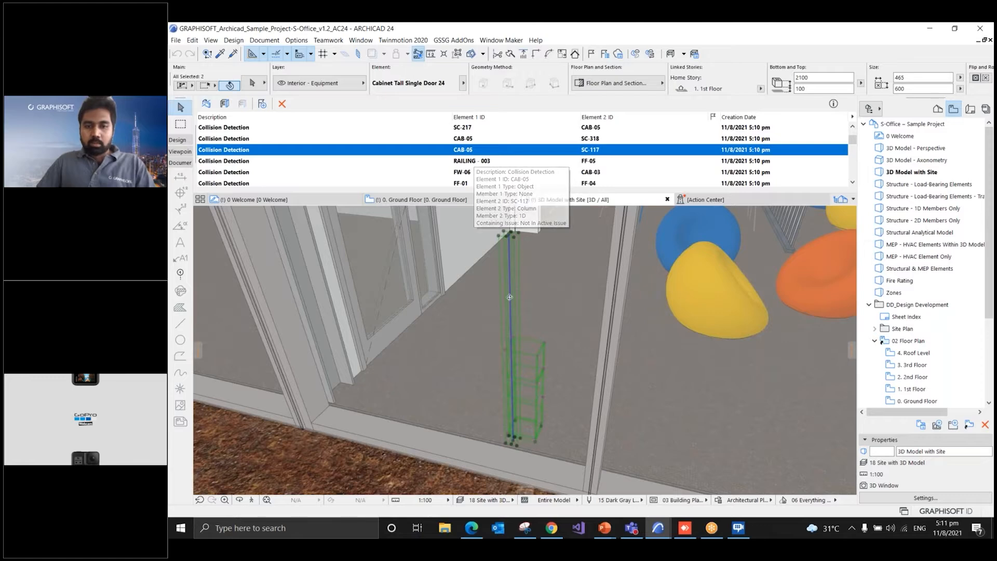
{"action": "middle_click_drag", "start_coordinate": [510, 297], "coordinate": [475, 313], "text": "shift"}
{"action": "scroll", "coordinate": [475, 313], "scroll_direction": "up", "scroll_amount": 10}
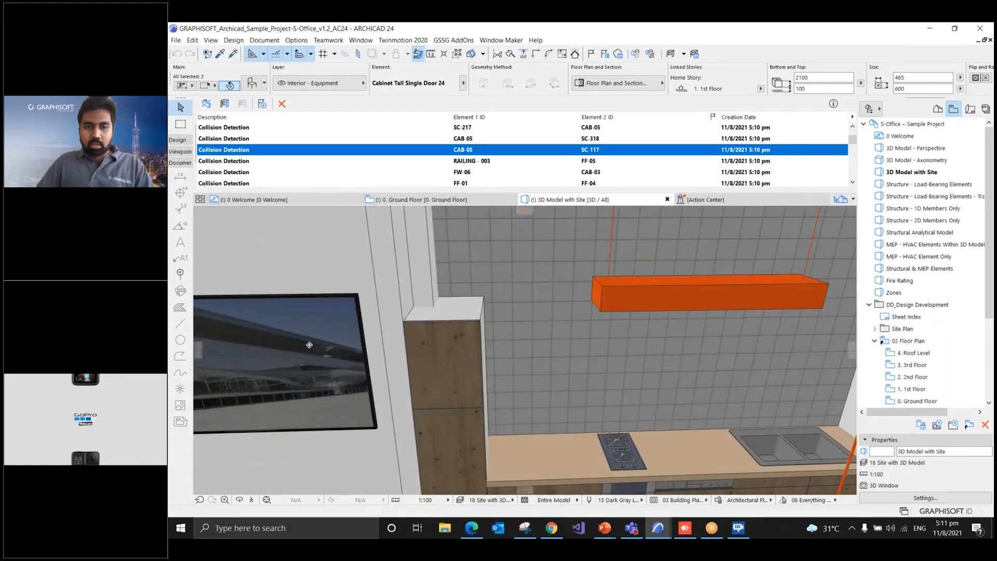
{"action": "middle_click_drag", "start_coordinate": [310, 345], "coordinate": [438, 252], "text": "shift"}
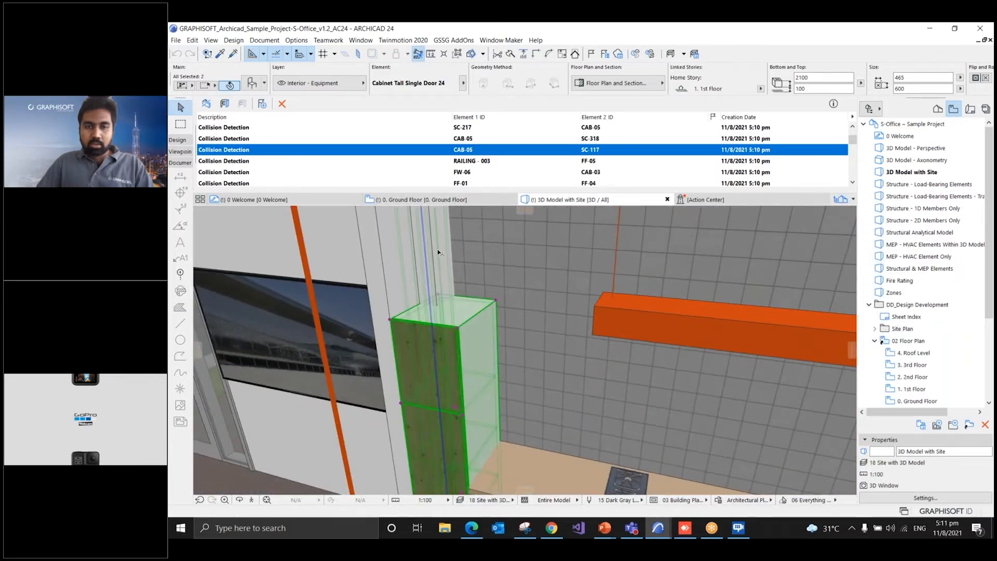
{"action": "middle_click_drag", "start_coordinate": [430, 372], "coordinate": [410, 343], "text": "shift"}
{"action": "left_click", "coordinate": [451, 150]}
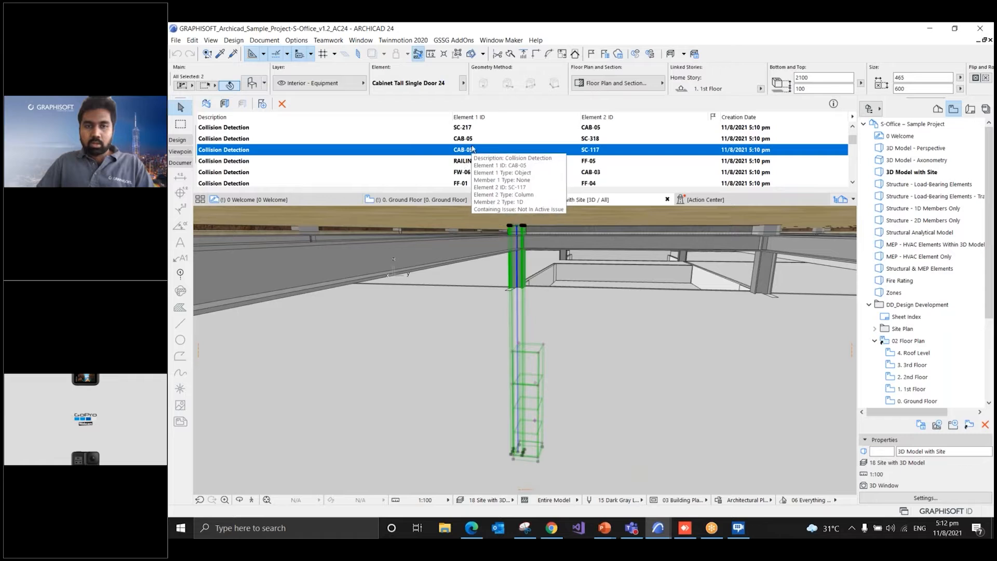
Start a new issue for the collision between RAILING - 003 and FF-05 and open its issue details
{"action": "left_click", "coordinate": [465, 161]}
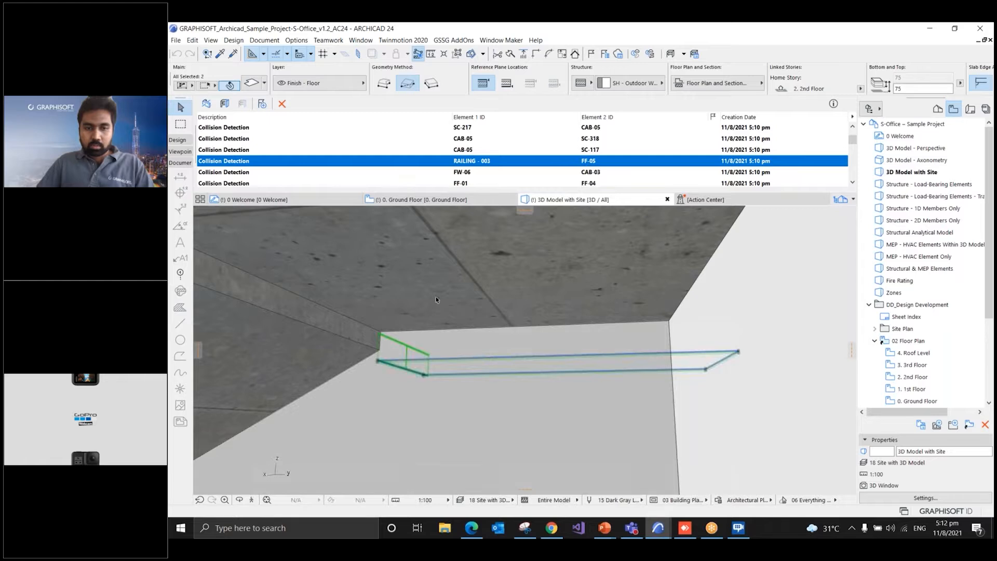
{"action": "scroll", "coordinate": [328, 142], "scroll_direction": "down", "scroll_amount": 5}
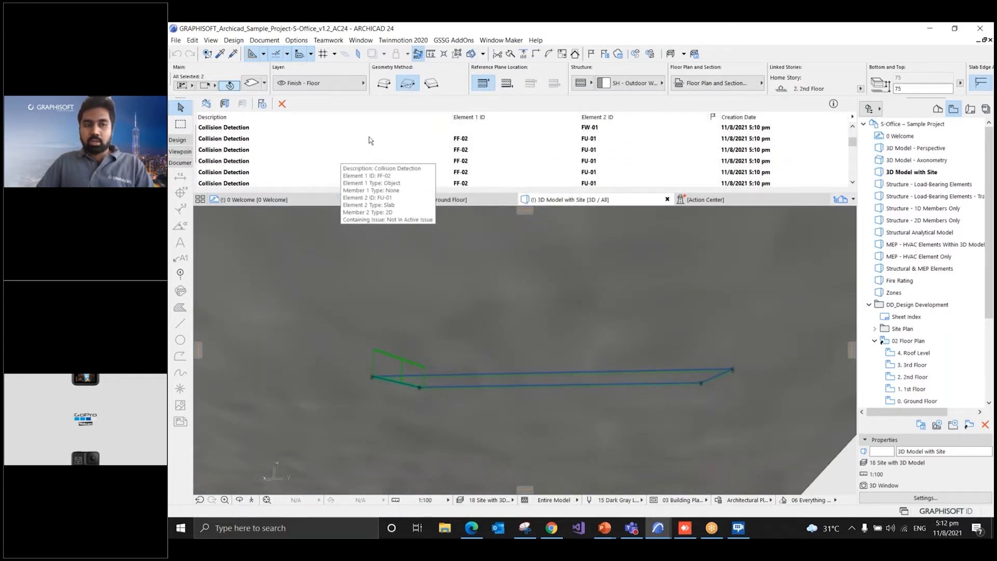
{"action": "left_click", "coordinate": [261, 105]}
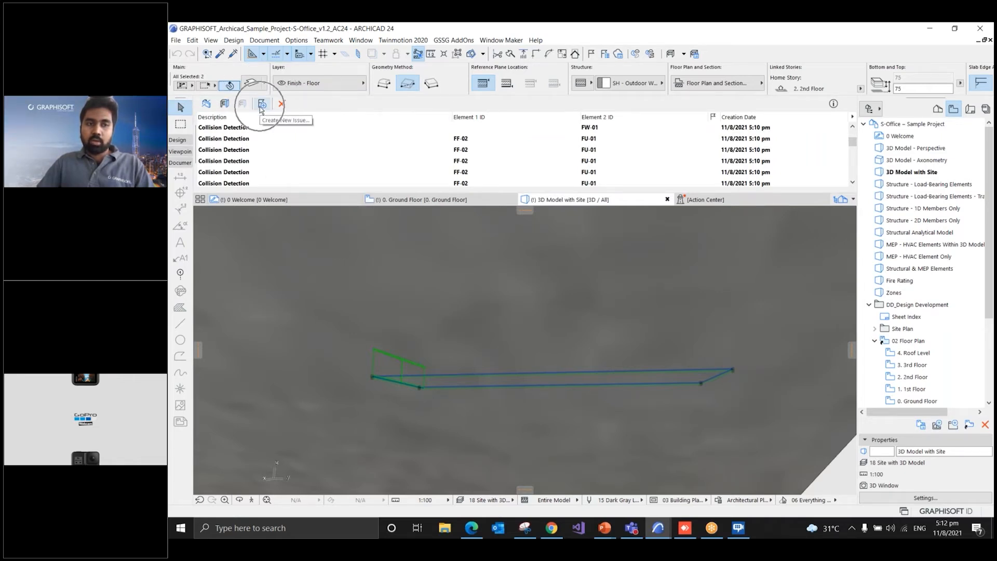
{"action": "left_click", "coordinate": [262, 106]}
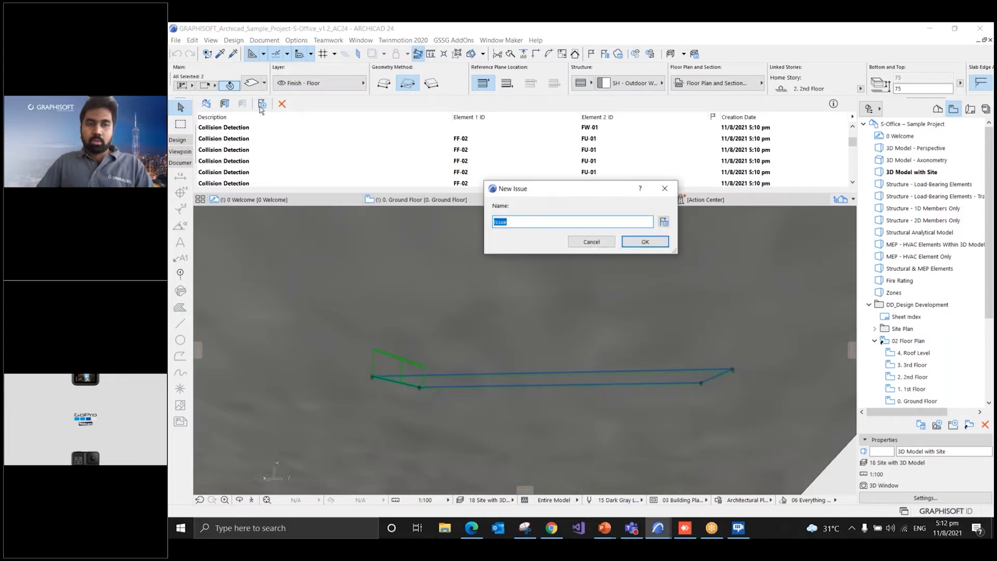
{"action": "left_click_drag", "start_coordinate": [537, 190], "coordinate": [515, 181]}
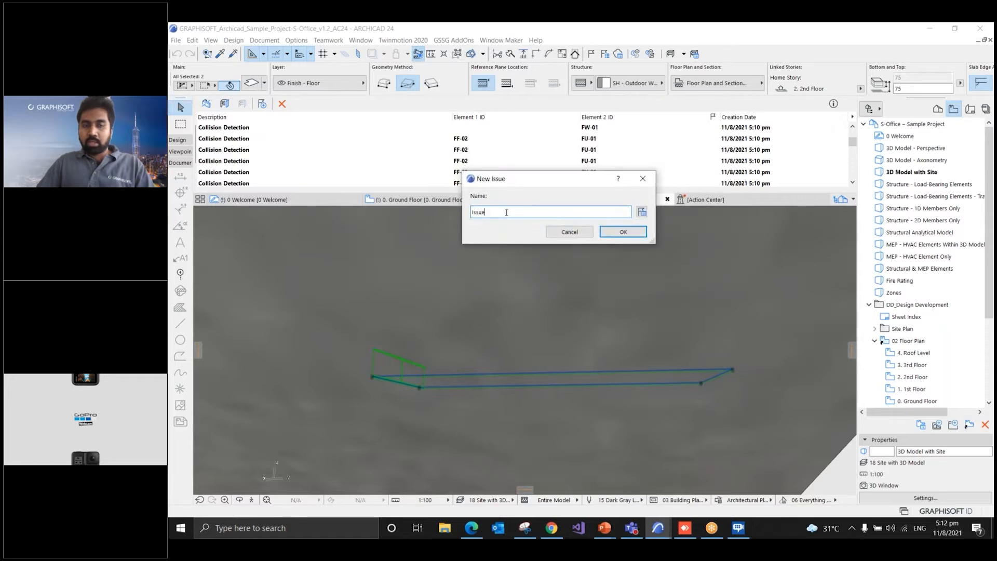
{"action": "left_click", "coordinate": [642, 212]}
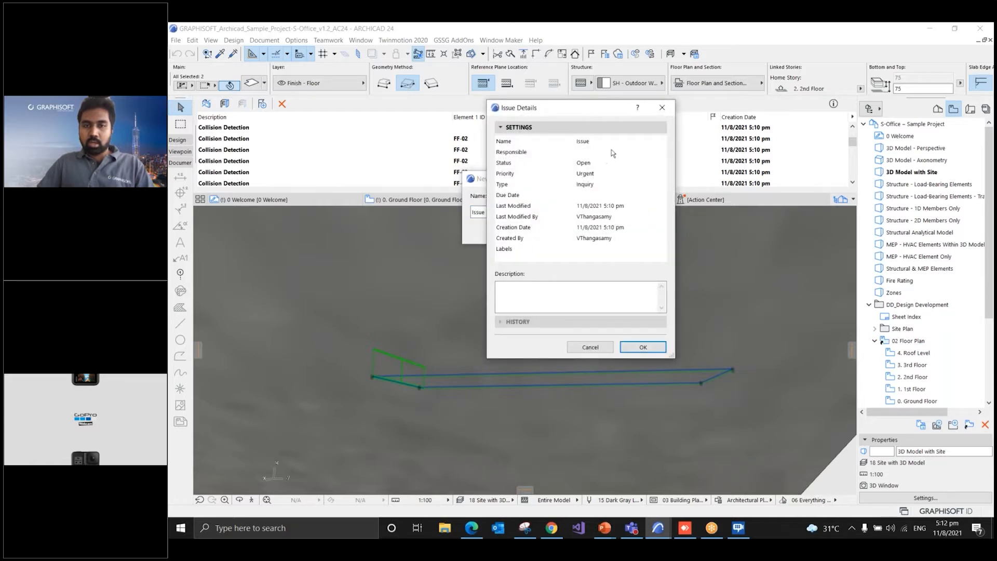
Examine the choices available for the issue's responsible person, status, priority and type
{"action": "left_click", "coordinate": [624, 142]}
{"action": "left_click", "coordinate": [644, 153]}
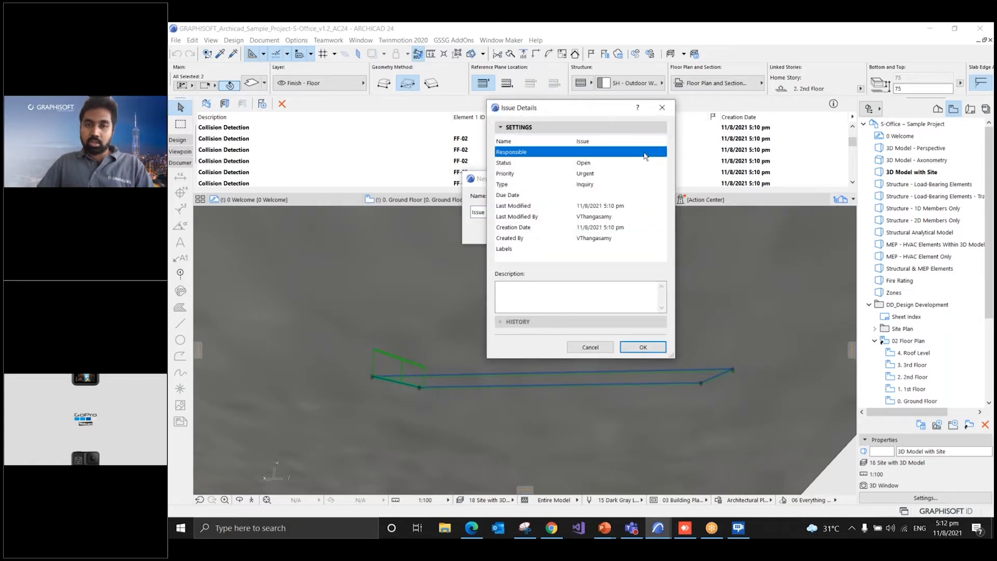
{"action": "left_click", "coordinate": [660, 152]}
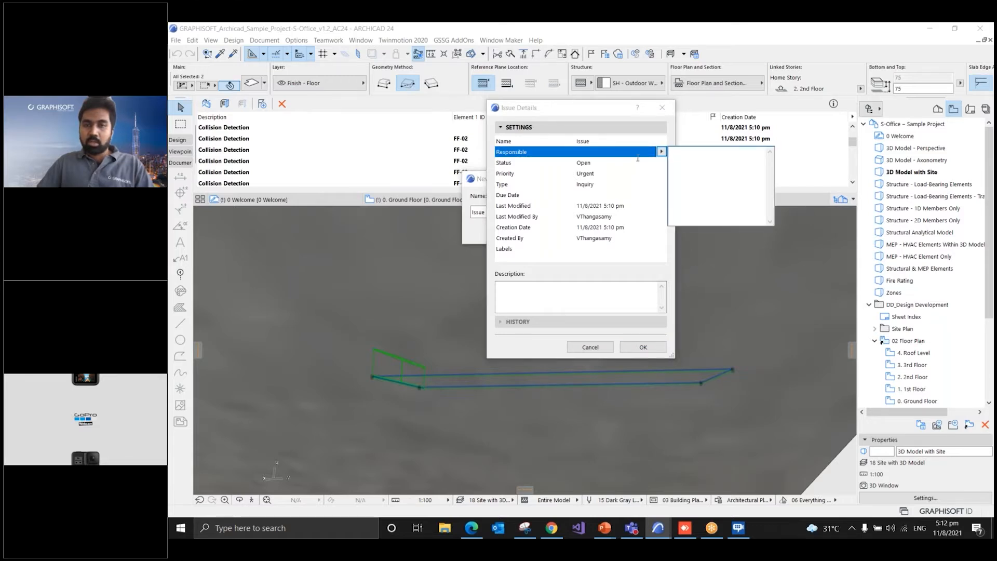
{"action": "left_click", "coordinate": [638, 158]}
{"action": "left_click", "coordinate": [644, 162]}
{"action": "left_click", "coordinate": [661, 163]}
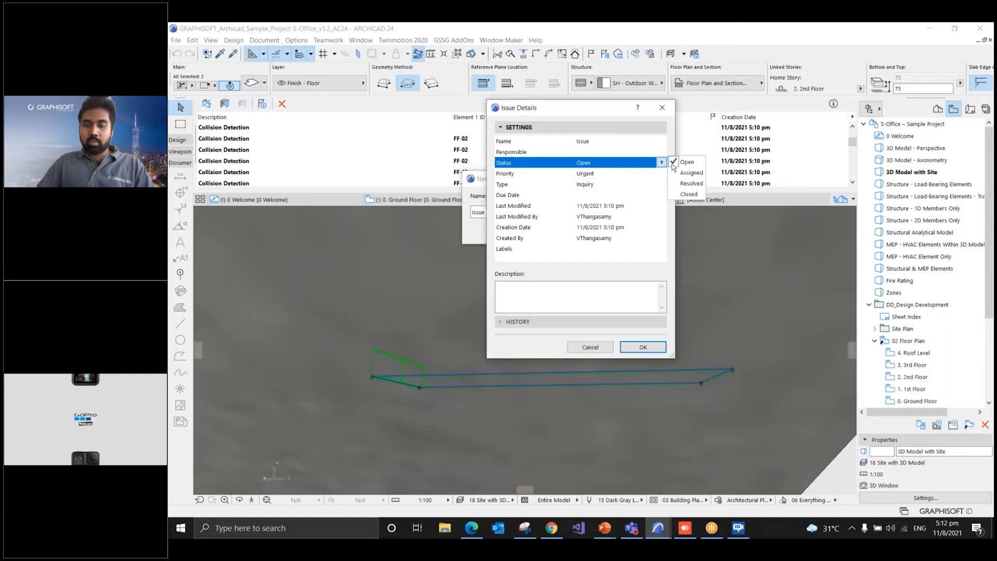
{"action": "left_click", "coordinate": [646, 171]}
{"action": "left_click", "coordinate": [647, 172]}
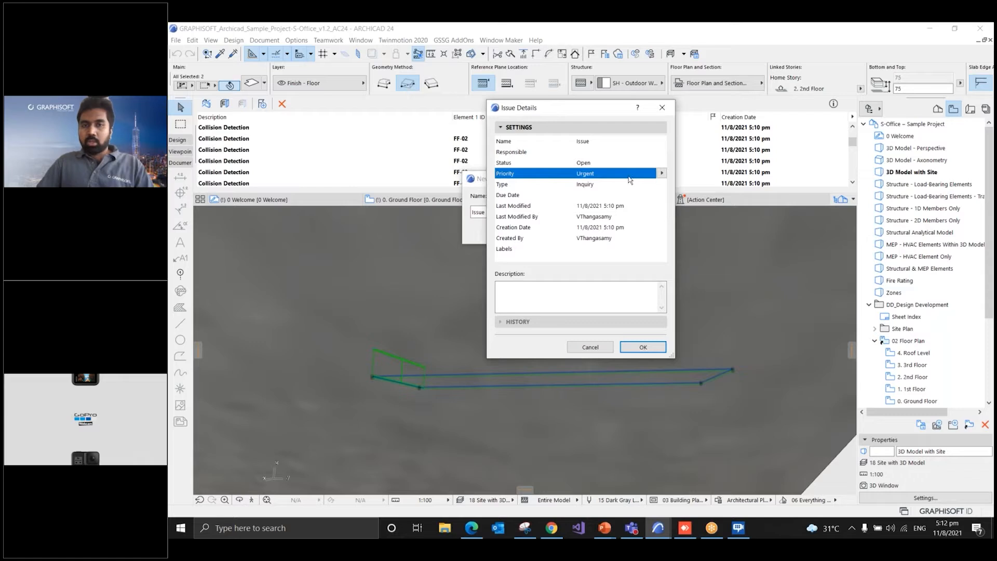
{"action": "left_click", "coordinate": [660, 174]}
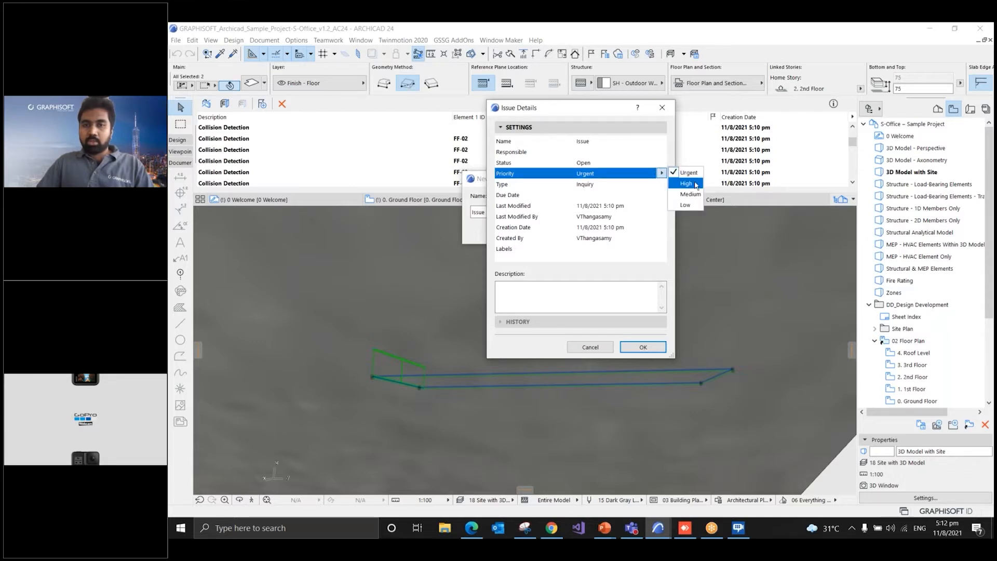
{"action": "left_click", "coordinate": [642, 178]}
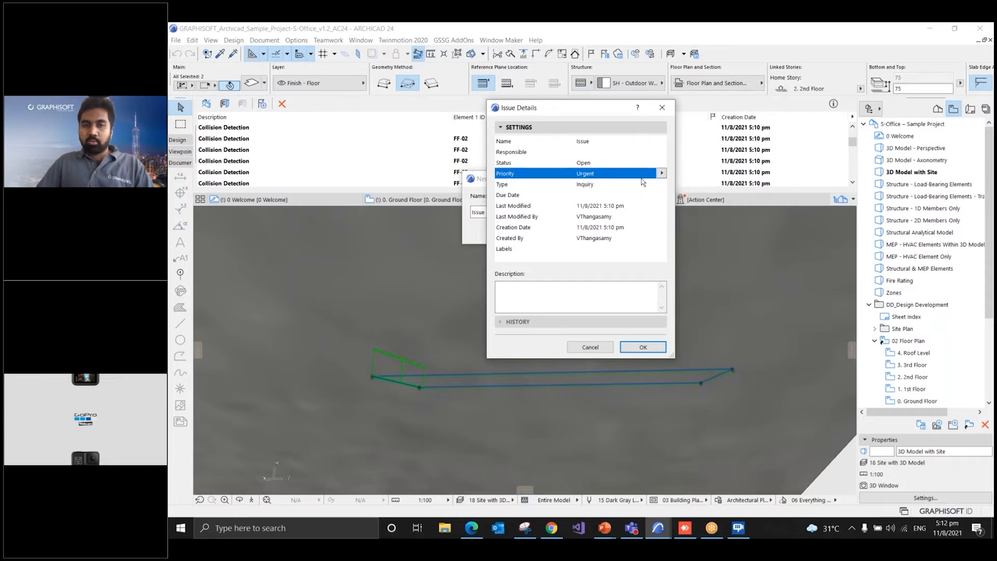
{"action": "left_click", "coordinate": [638, 185]}
{"action": "left_click", "coordinate": [662, 184]}
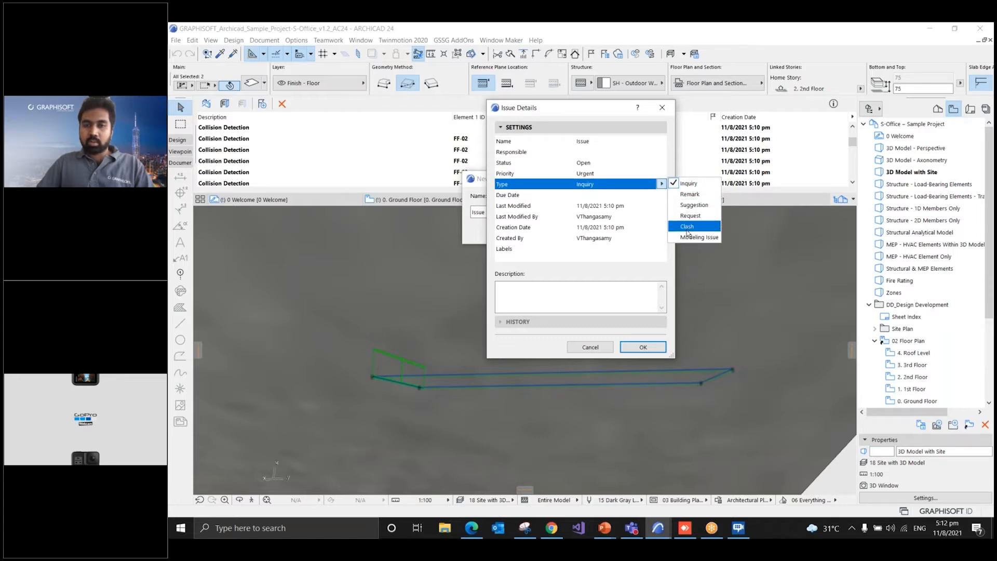
Set the issue's due date to 18/8/2021 and accept the issue details
{"action": "left_click", "coordinate": [640, 196]}
{"action": "left_click", "coordinate": [625, 194]}
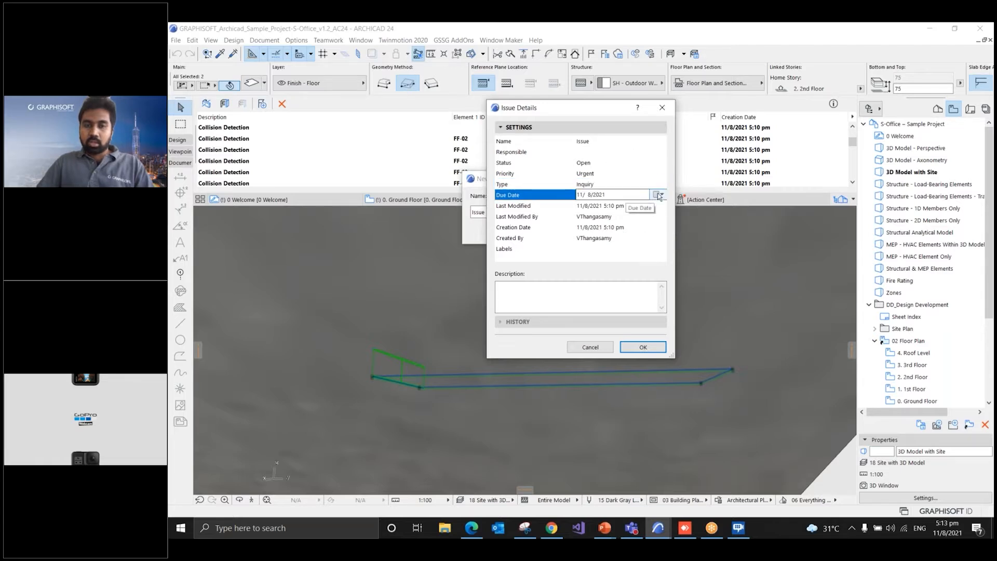
{"action": "left_click", "coordinate": [660, 195]}
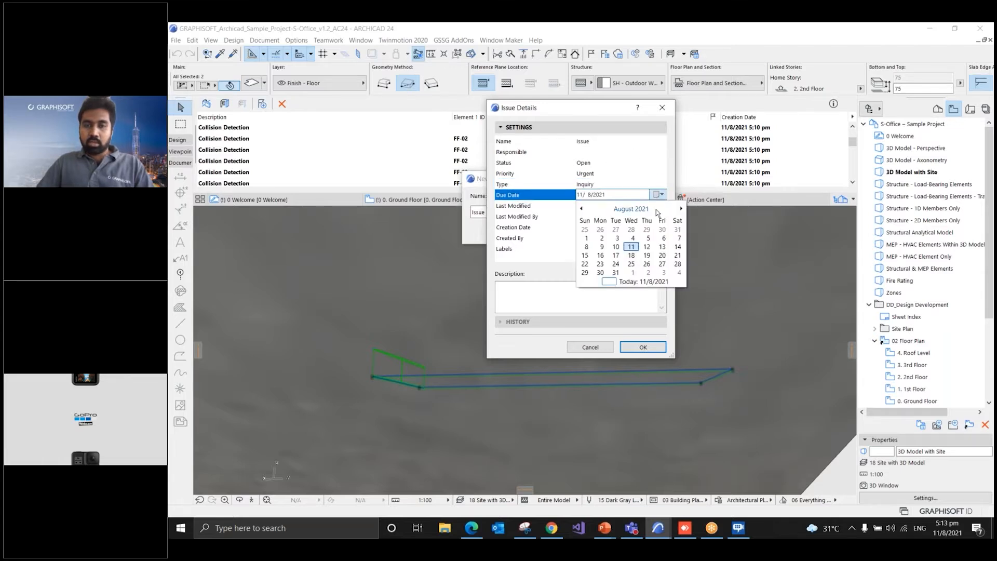
{"action": "left_click", "coordinate": [633, 254]}
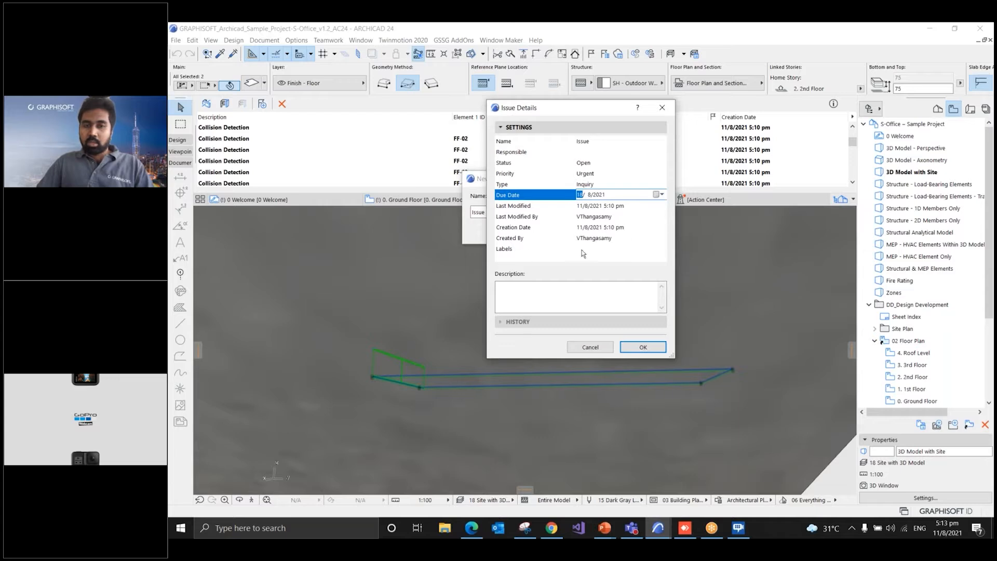
{"action": "left_click", "coordinate": [573, 300]}
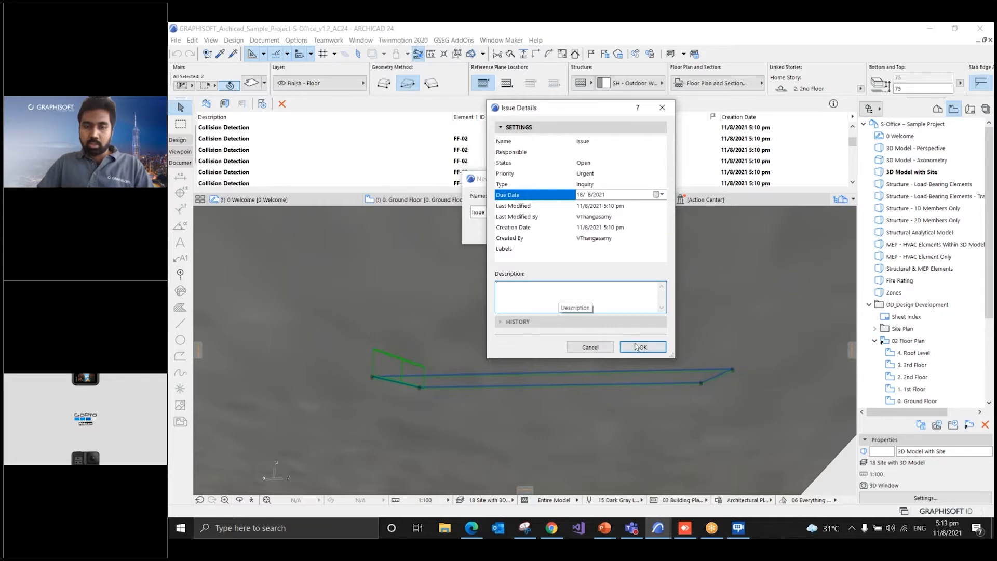
{"action": "left_click", "coordinate": [500, 324]}
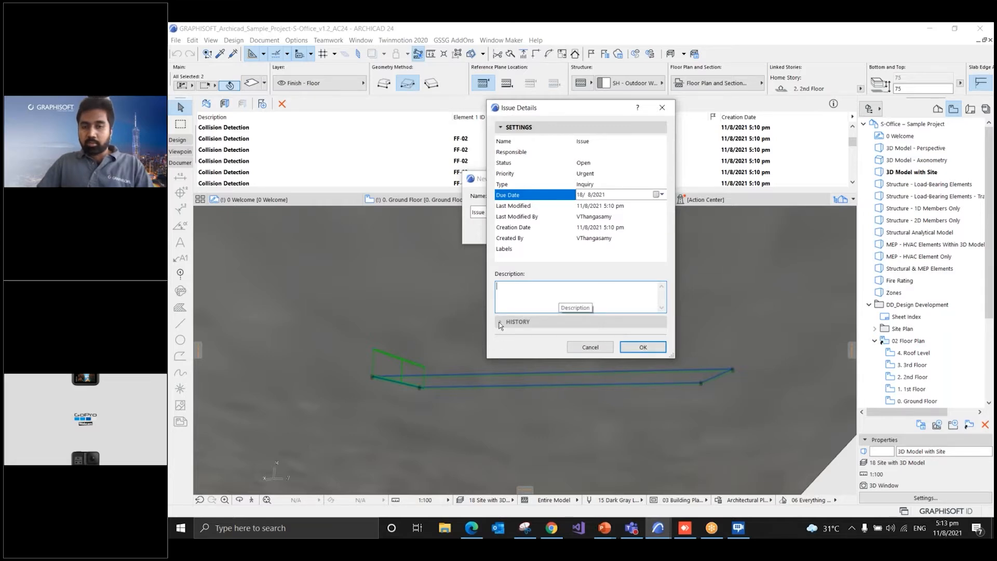
{"action": "key", "text": "ctrl"}
{"action": "key", "text": "ctrl"}
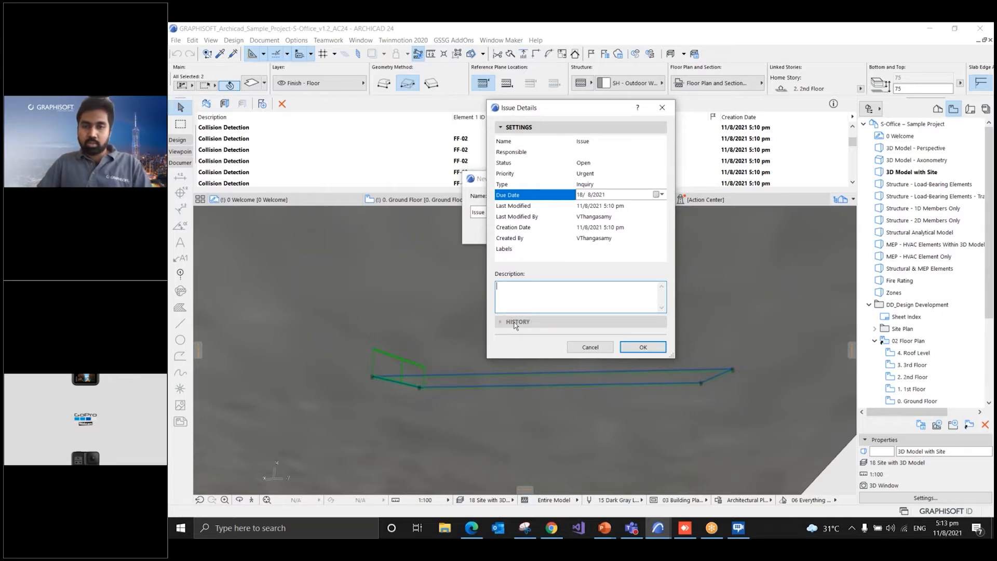
{"action": "left_click", "coordinate": [642, 348]}
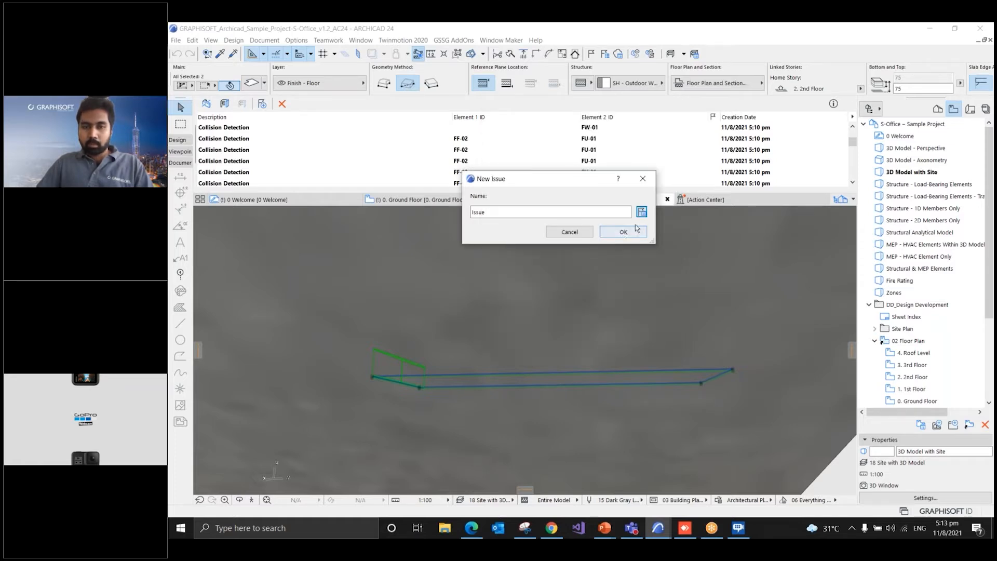
Name the new issue "Issue 01" and create it
{"action": "left_click", "coordinate": [571, 212]}
{"action": "type", "text": "01"}
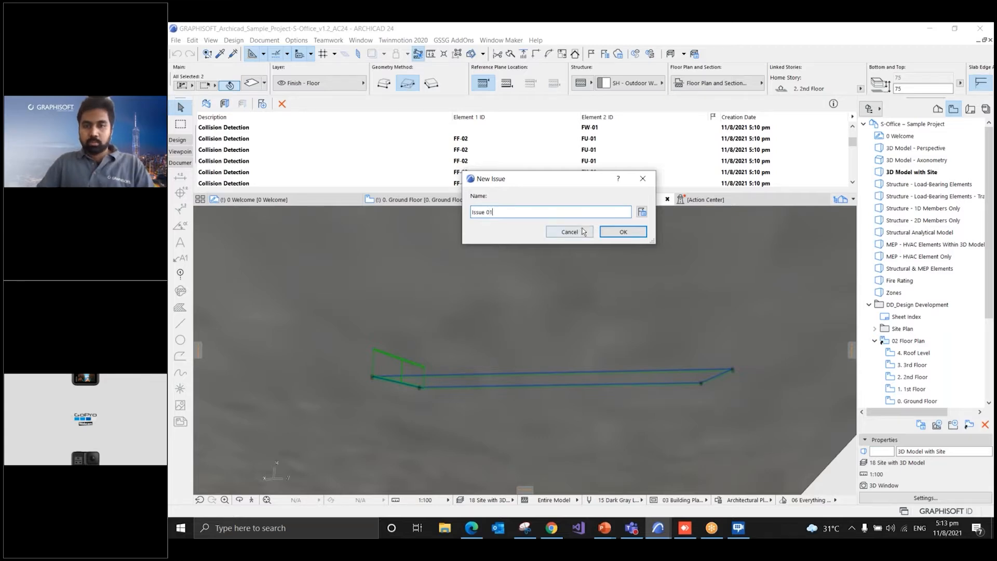
{"action": "left_click", "coordinate": [612, 232]}
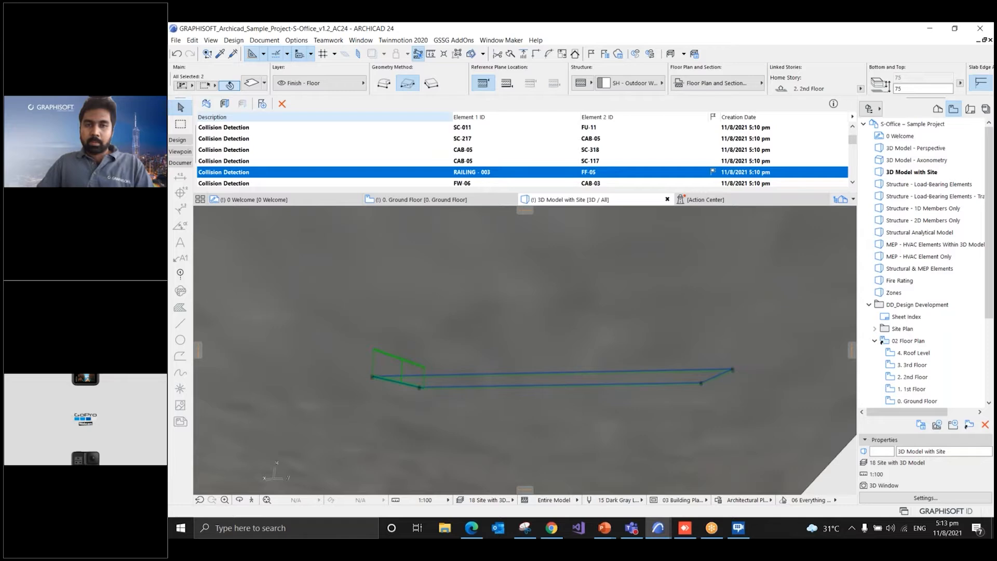
Open Issue 01 from the Issue Organizer in the Issue Manager and check its saved view and highlighted elements
{"action": "left_click", "coordinate": [297, 41]}
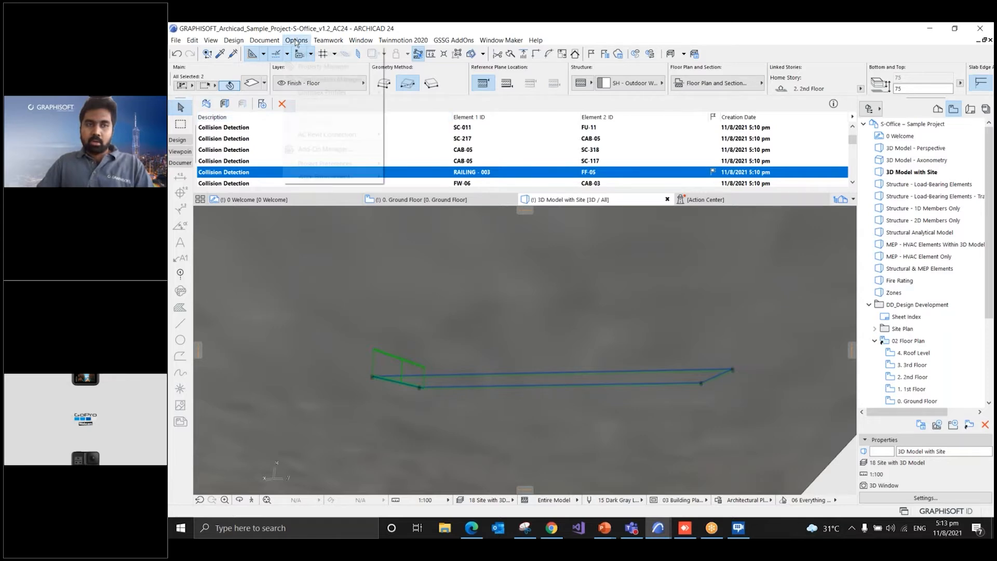
{"action": "mouse_move", "coordinate": [267, 43]}
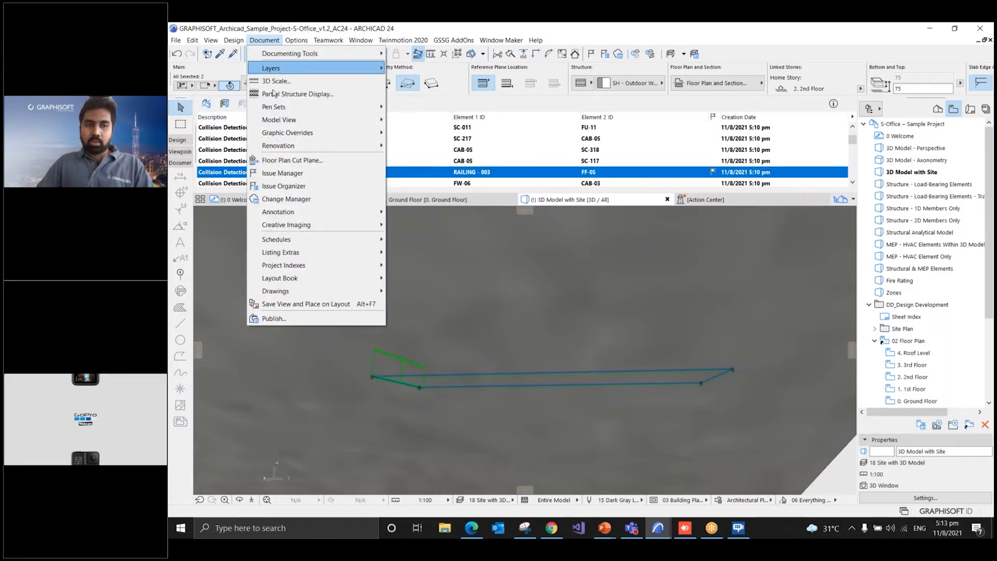
{"action": "left_click", "coordinate": [287, 186]}
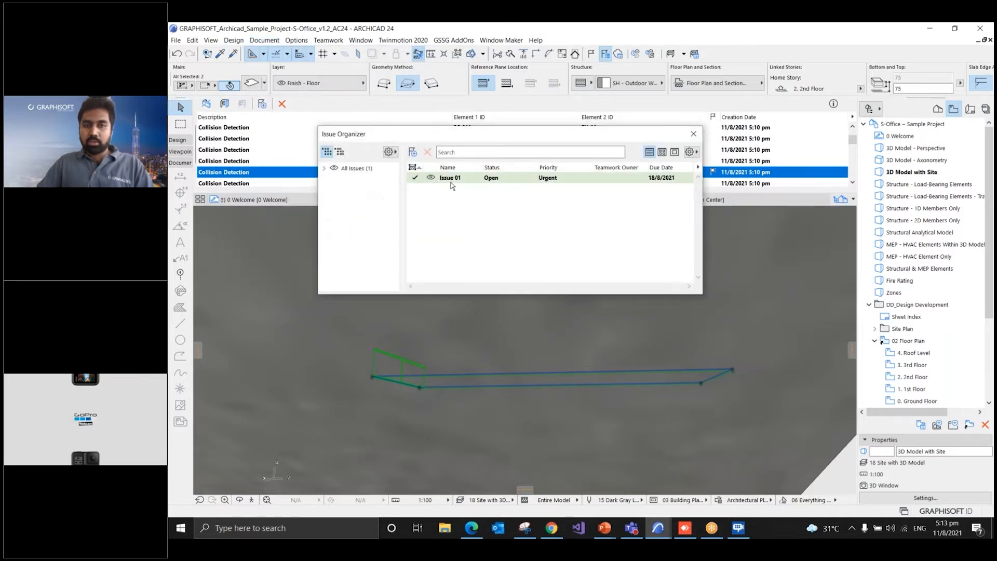
{"action": "left_click", "coordinate": [450, 182]}
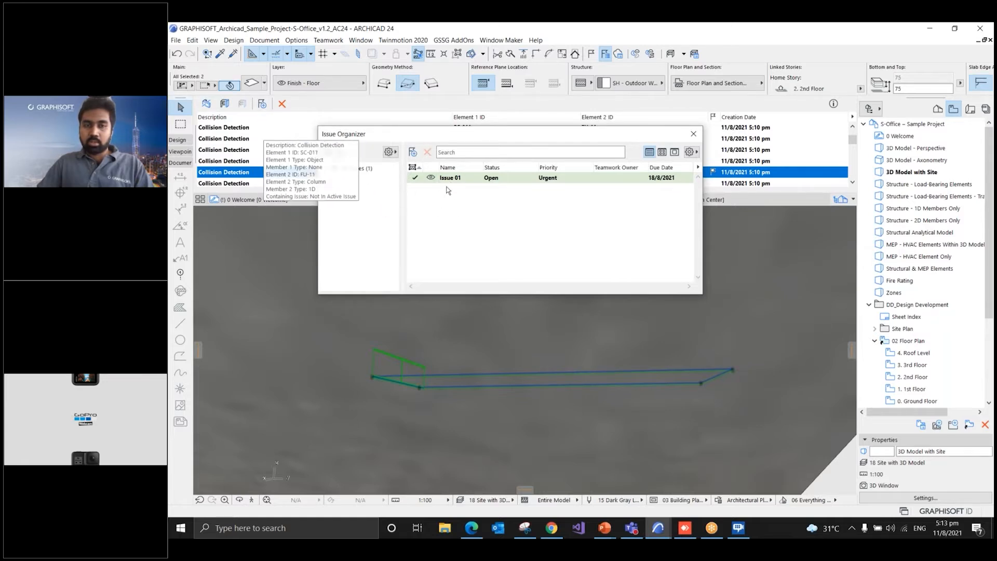
{"action": "left_click", "coordinate": [471, 178]}
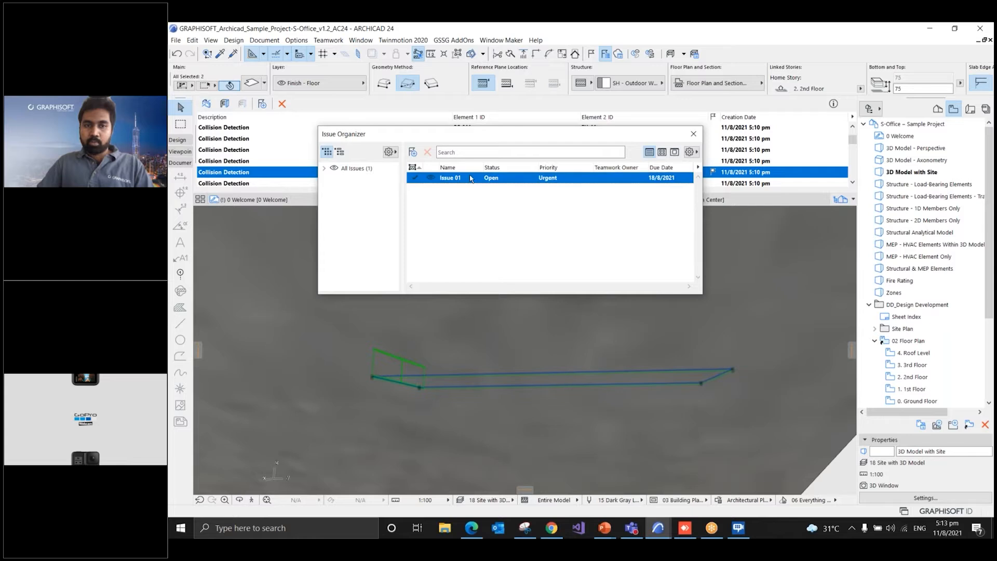
{"action": "double_click", "coordinate": [471, 179]}
{"action": "double_click", "coordinate": [431, 180]}
{"action": "left_click_drag", "start_coordinate": [794, 95], "coordinate": [770, 104]}
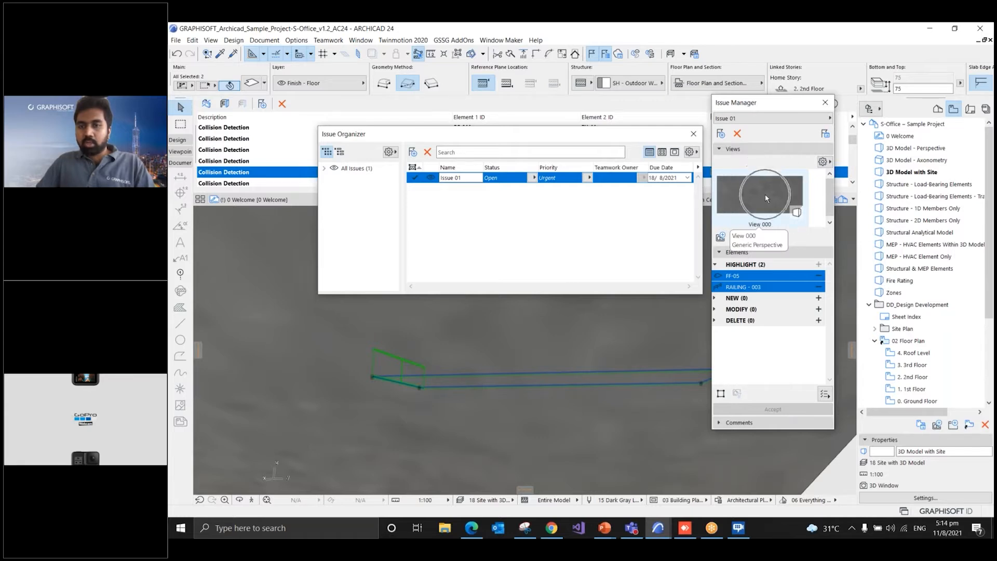
{"action": "left_click", "coordinate": [758, 283]}
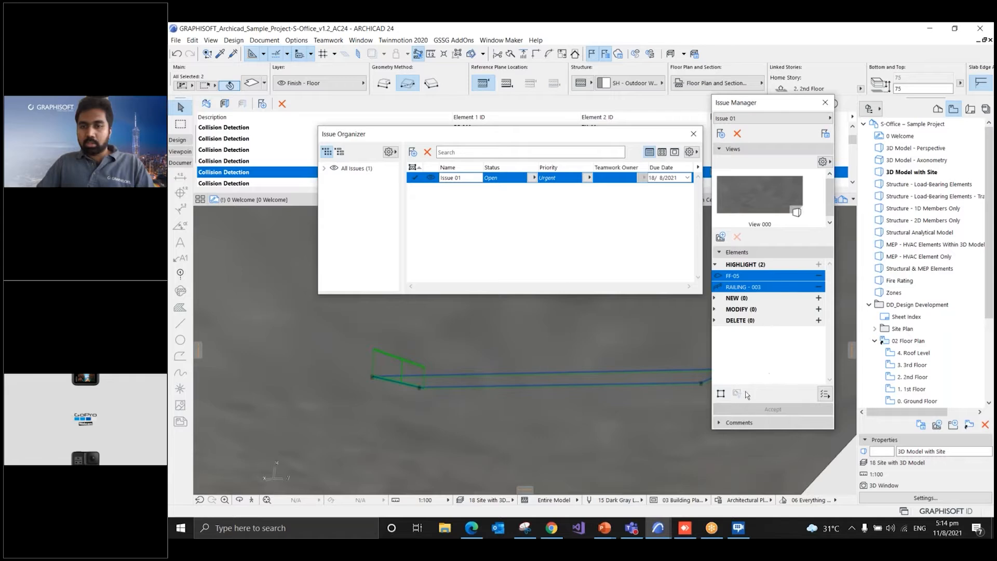
Look at Issue 01's comments and the new comment form, closing the form without adding a comment
{"action": "left_click", "coordinate": [721, 422]}
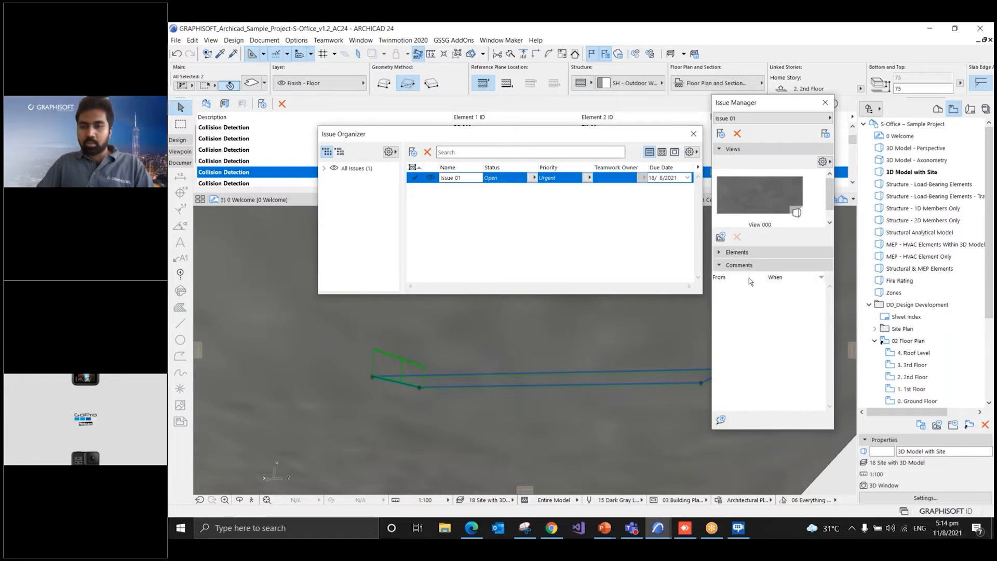
{"action": "left_click", "coordinate": [720, 421]}
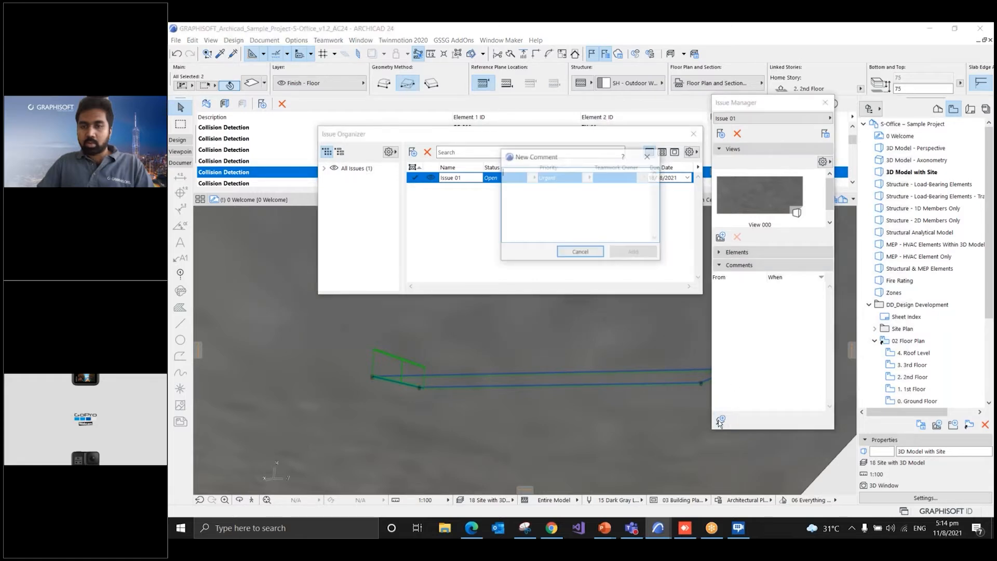
{"action": "left_click", "coordinate": [648, 156]}
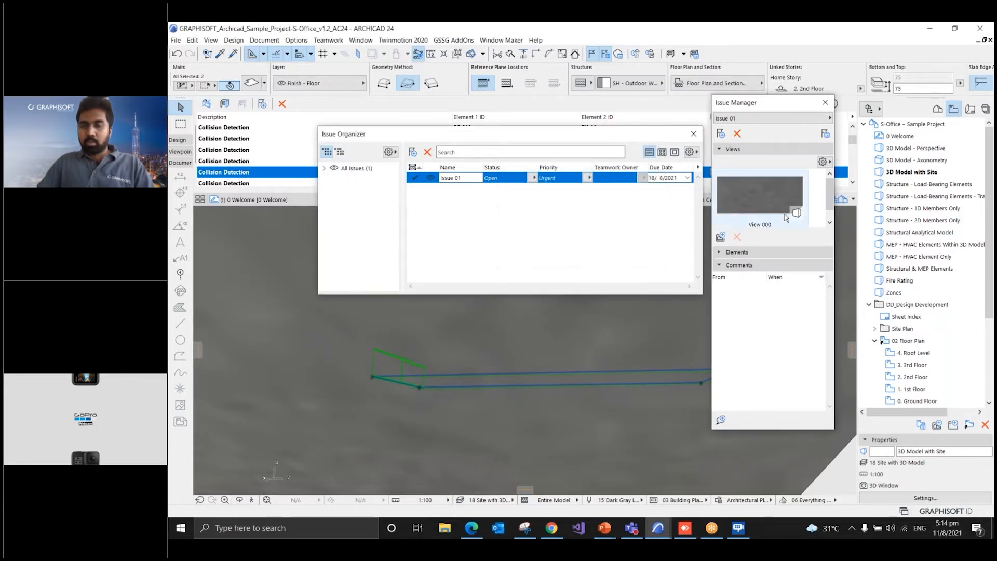
Mark up the image of Issue 01's View 000 with a freehand circle near its centre and save it
{"action": "left_click", "coordinate": [828, 164]}
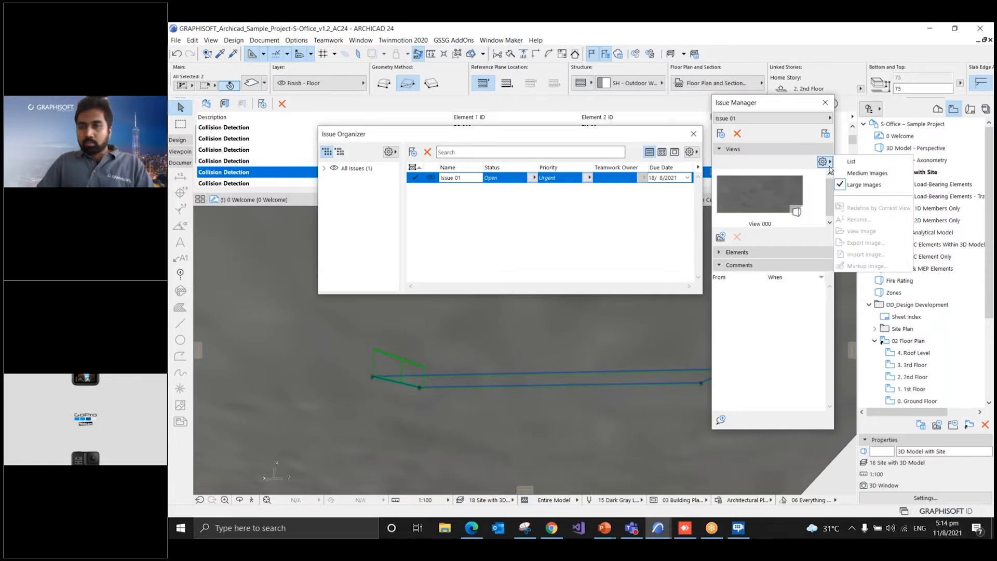
{"action": "left_click", "coordinate": [769, 191]}
{"action": "right_click", "coordinate": [769, 191]}
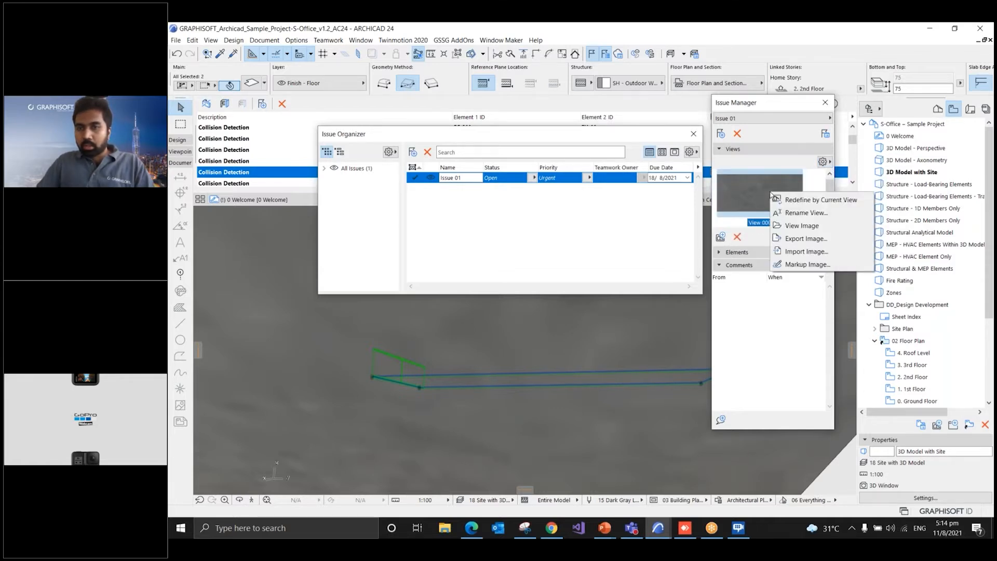
{"action": "left_click", "coordinate": [798, 264]}
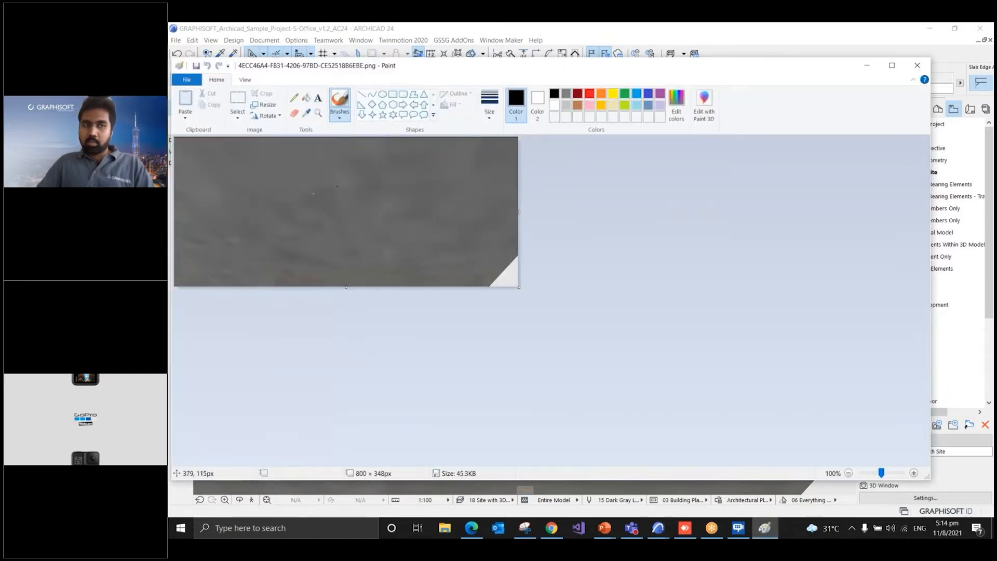
{"action": "mouse_move", "coordinate": [304, 195]}
{"action": "left_mouse_down"}
{"action": "mouse_move", "coordinate": [370, 216]}
{"action": "mouse_move", "coordinate": [298, 197]}
{"action": "mouse_move", "coordinate": [320, 180]}
{"action": "left_mouse_up"}
{"action": "left_click", "coordinate": [917, 66]}
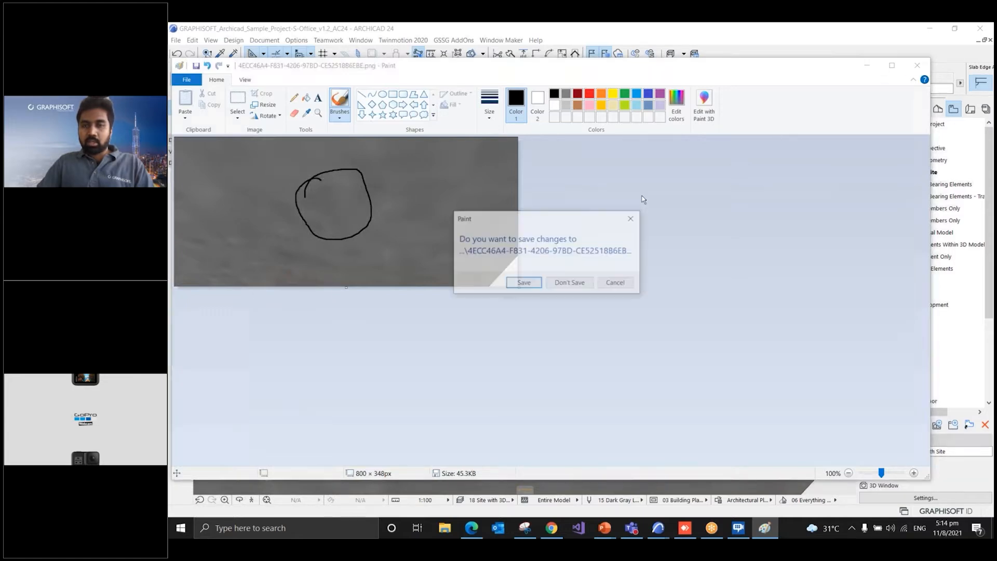
{"action": "left_click", "coordinate": [521, 286]}
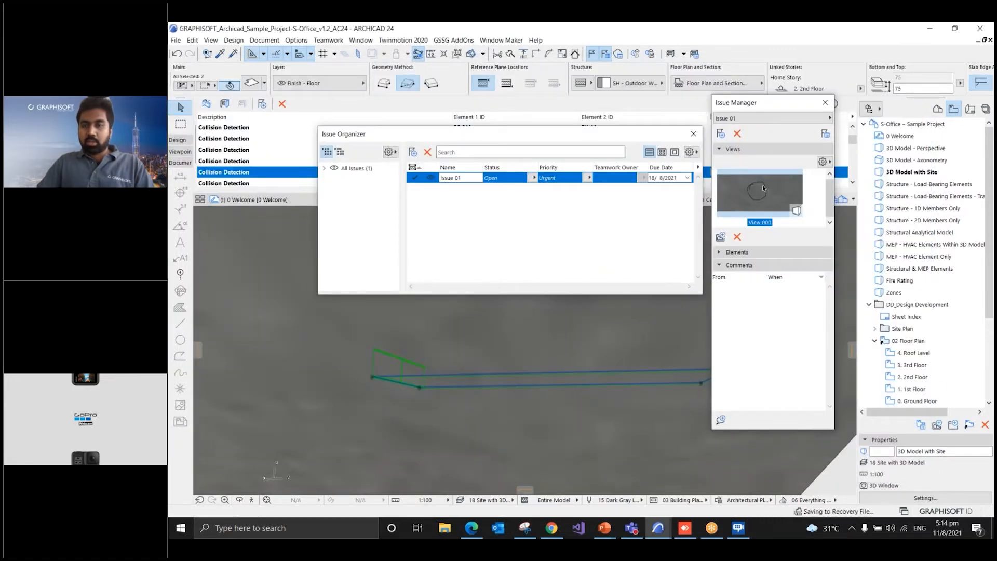
{"action": "key", "text": "ctrl"}
{"action": "key", "text": "ctrl"}
{"action": "key", "text": "ctrl"}
{"action": "key", "text": "ctrl"}
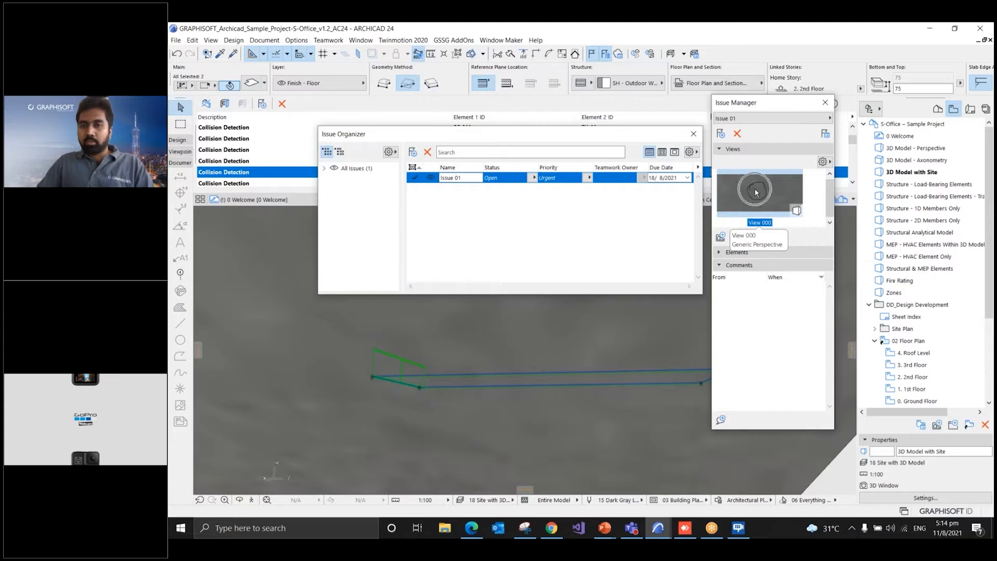
{"action": "key", "text": "ctrl"}
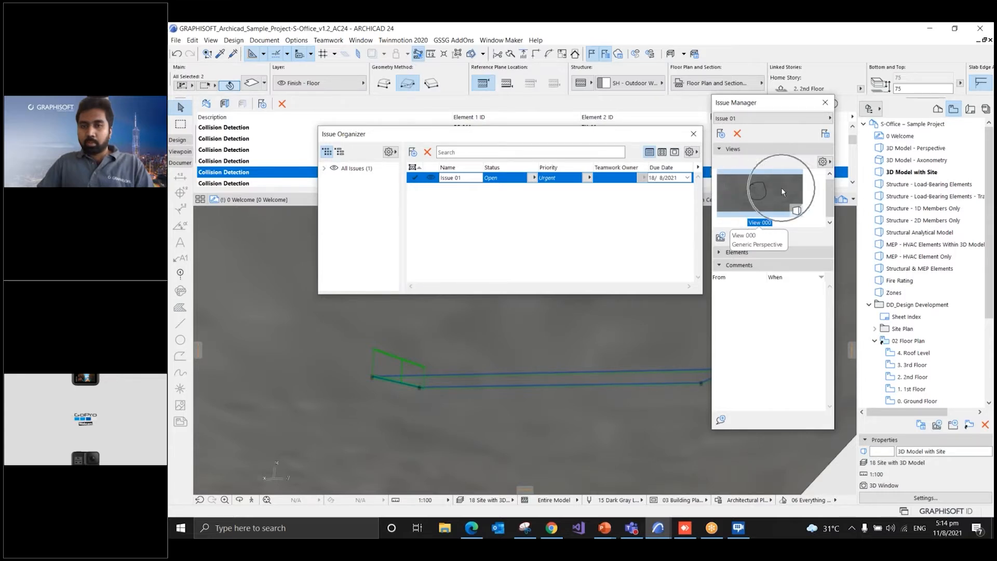
{"action": "key", "text": "ctrl"}
{"action": "key", "text": "ctrl"}
{"action": "key", "text": "ctrl"}
{"action": "key", "text": "ctrl"}
{"action": "key", "text": "ctrl"}
{"action": "key", "text": "ctrl"}
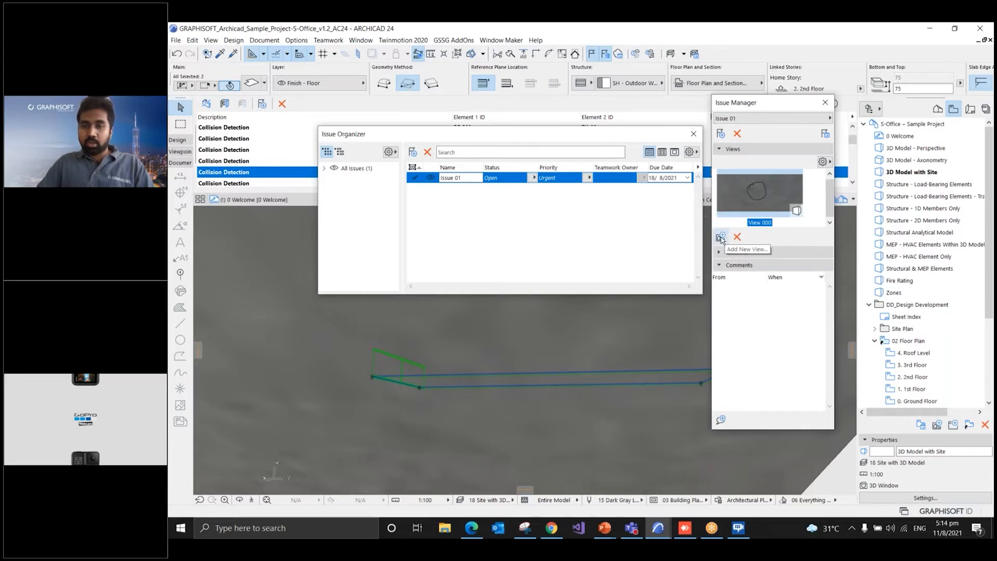
{"action": "key", "text": "ctrl"}
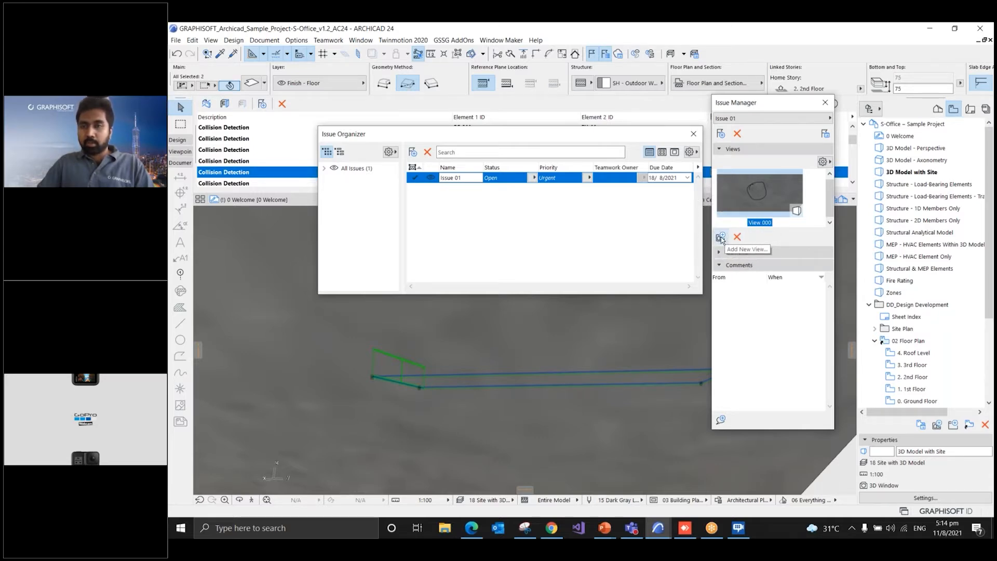
Compare the List, Medium Images and Large Images displays of the issue's views, ending on Large Images
{"action": "left_click", "coordinate": [823, 161]}
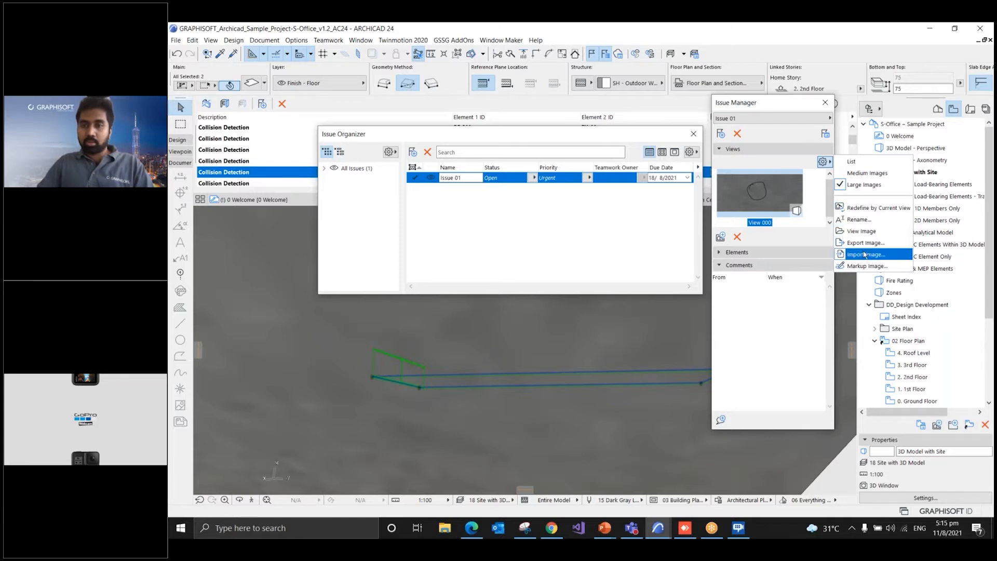
{"action": "left_click", "coordinate": [850, 162]}
{"action": "left_click", "coordinate": [822, 162]}
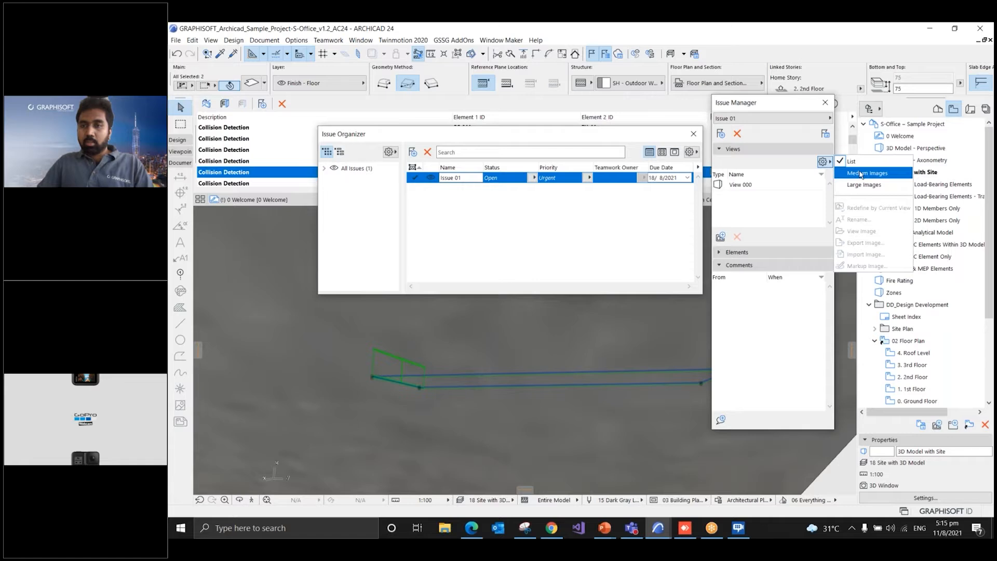
{"action": "left_click", "coordinate": [864, 173]}
{"action": "left_click", "coordinate": [823, 161]}
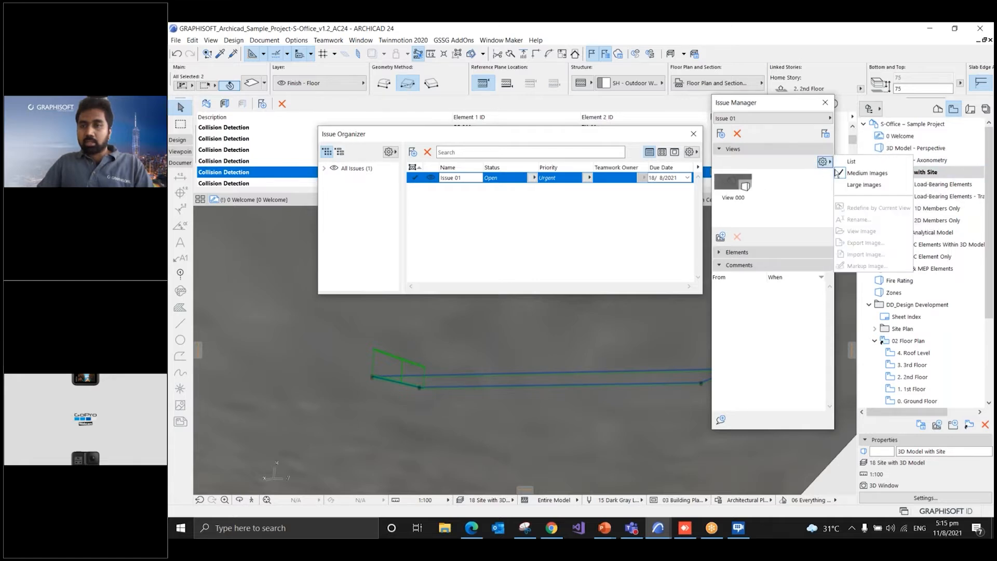
{"action": "left_click", "coordinate": [864, 184]}
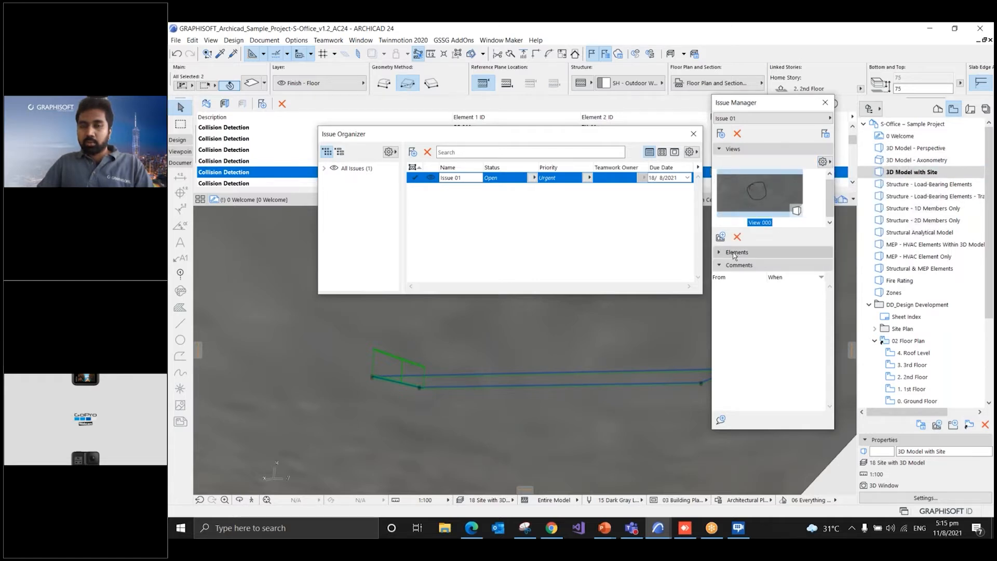
Collapse the issue's comments and close both the Issue Manager and the Issue Organizer
{"action": "left_click", "coordinate": [715, 265]}
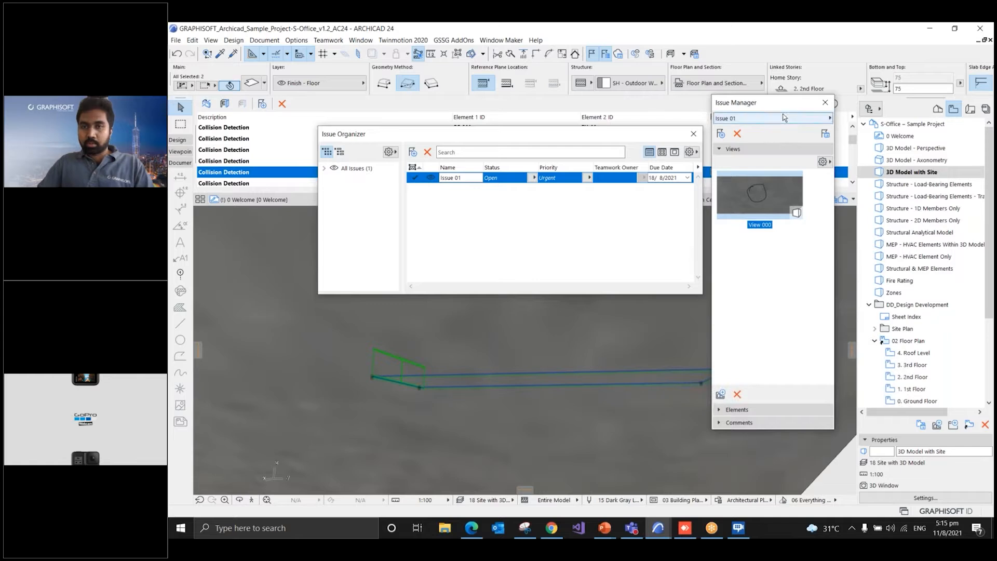
{"action": "left_click", "coordinate": [825, 102]}
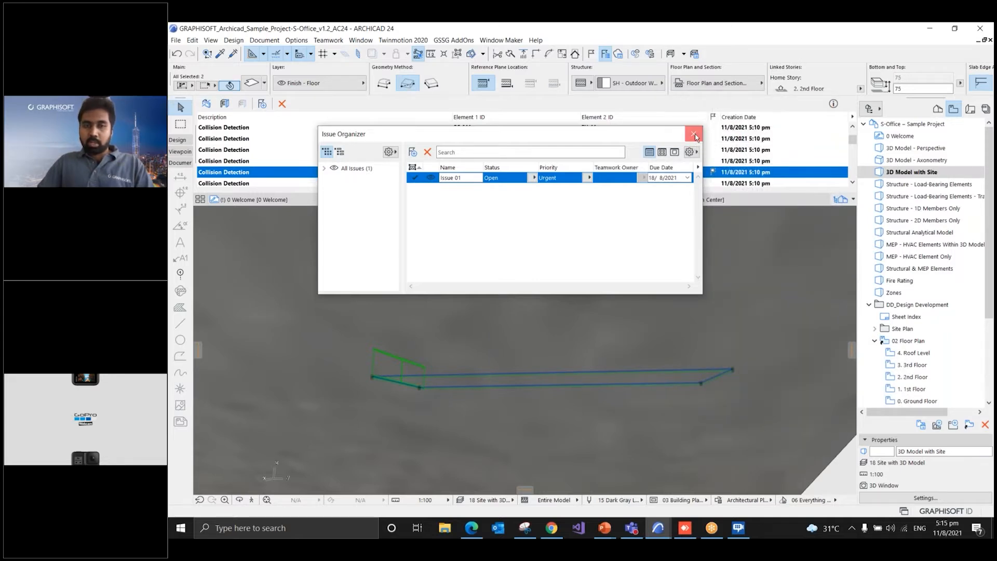
{"action": "left_click", "coordinate": [695, 135]}
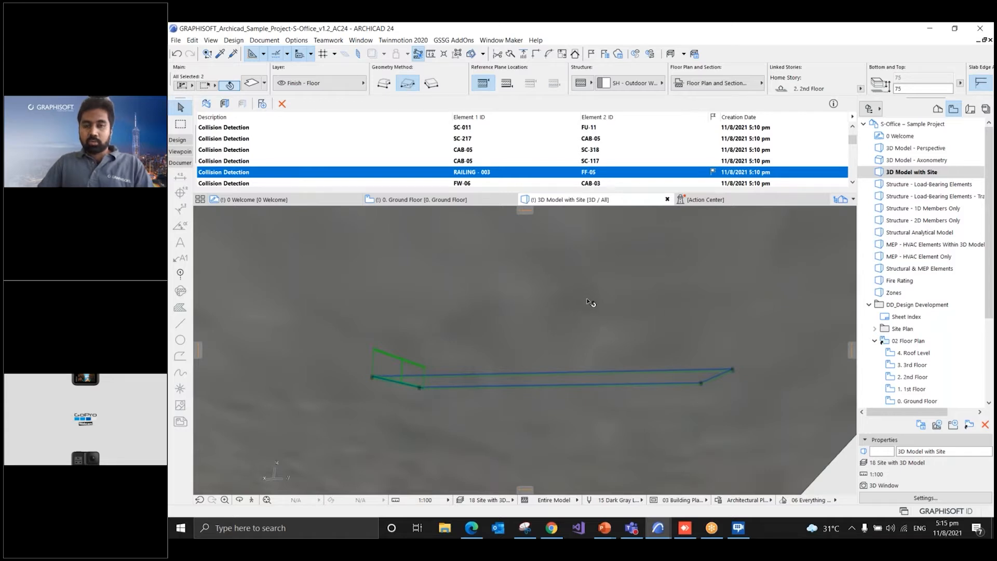
Switch to the Archicad window of Str Model using AC model and show the remote desktop session beside it
{"action": "scroll", "coordinate": [675, 422], "scroll_direction": "down", "scroll_amount": 1}
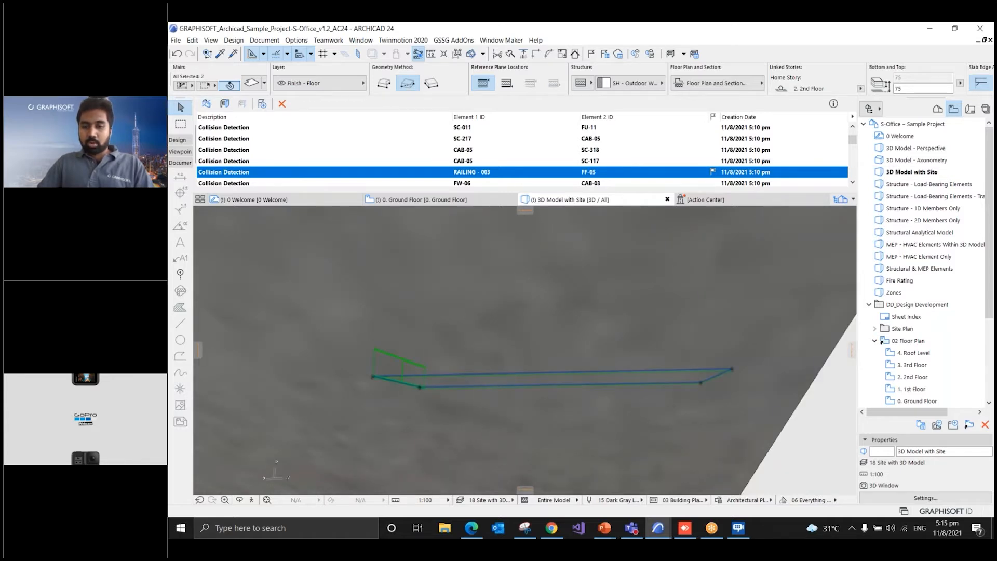
{"action": "mouse_move", "coordinate": [658, 528]}
{"action": "left_click", "coordinate": [702, 493]}
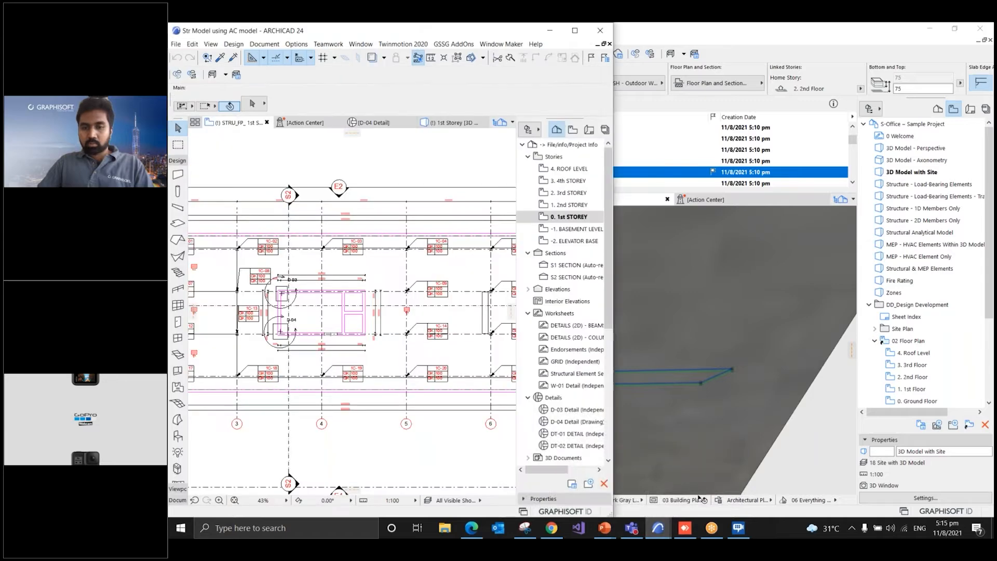
{"action": "left_click", "coordinate": [687, 529]}
{"action": "mouse_move", "coordinate": [658, 528]}
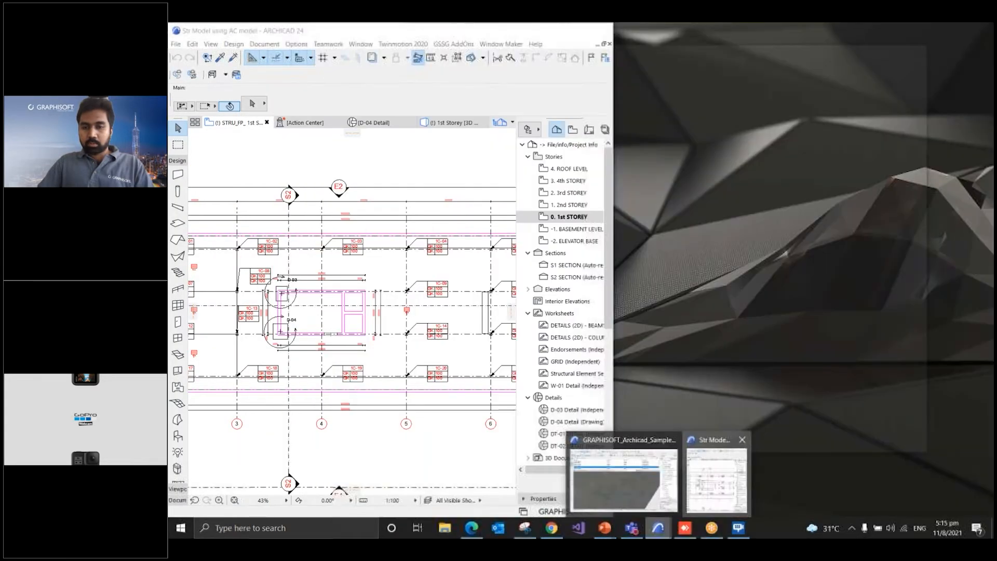
{"action": "left_click", "coordinate": [748, 515]}
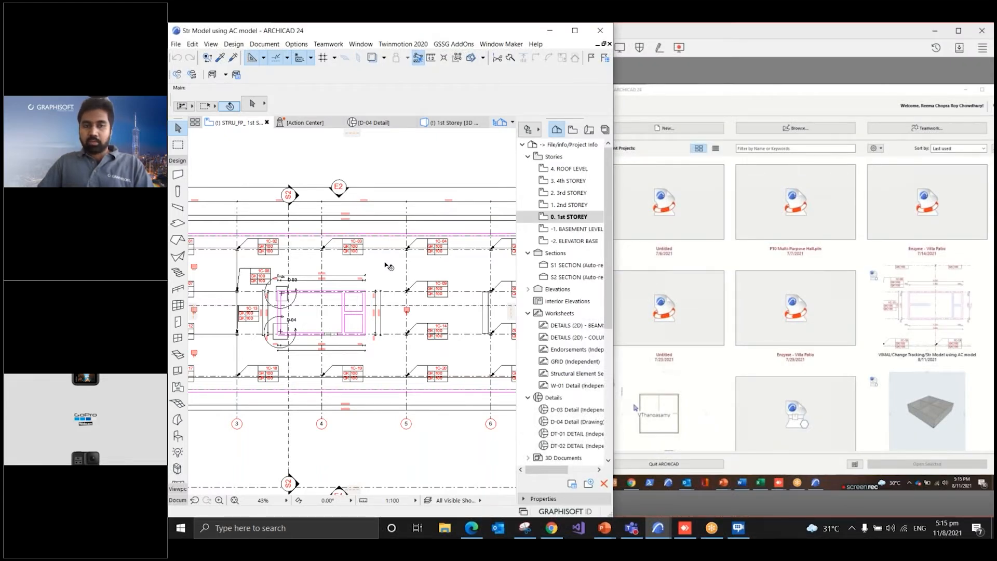
Share Str Model using AC model as a Teamwork project in the Change Tracking folder on the graphisoftsg BIMcloud
{"action": "scroll", "coordinate": [388, 266], "scroll_direction": "down", "scroll_amount": 5}
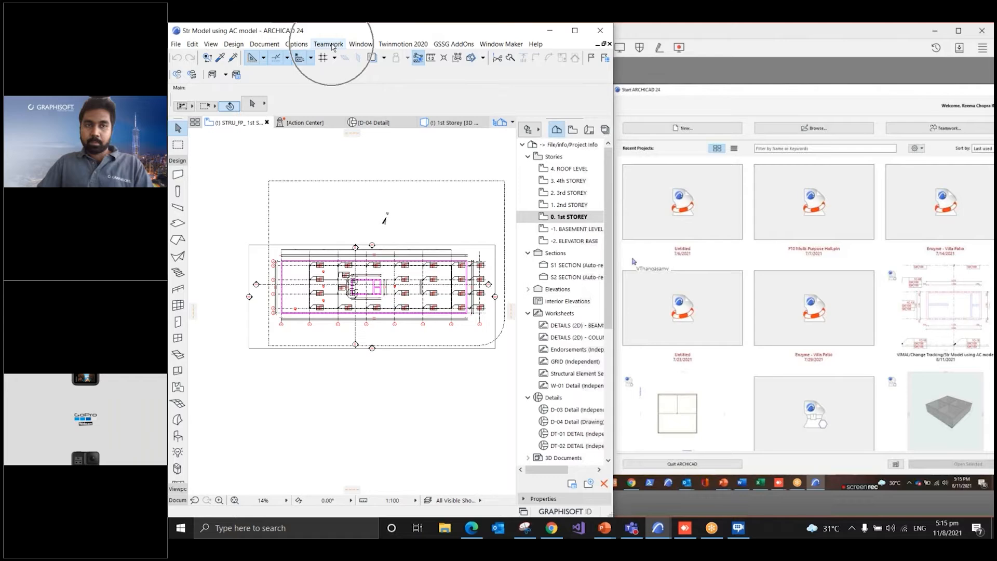
{"action": "left_click", "coordinate": [330, 45]}
{"action": "mouse_move", "coordinate": [346, 66]}
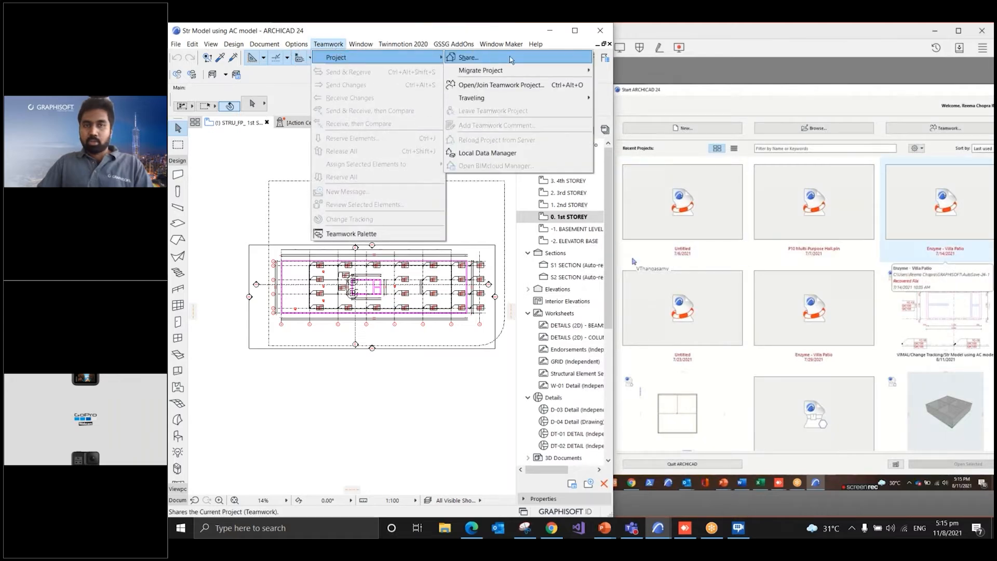
{"action": "left_click", "coordinate": [511, 59]}
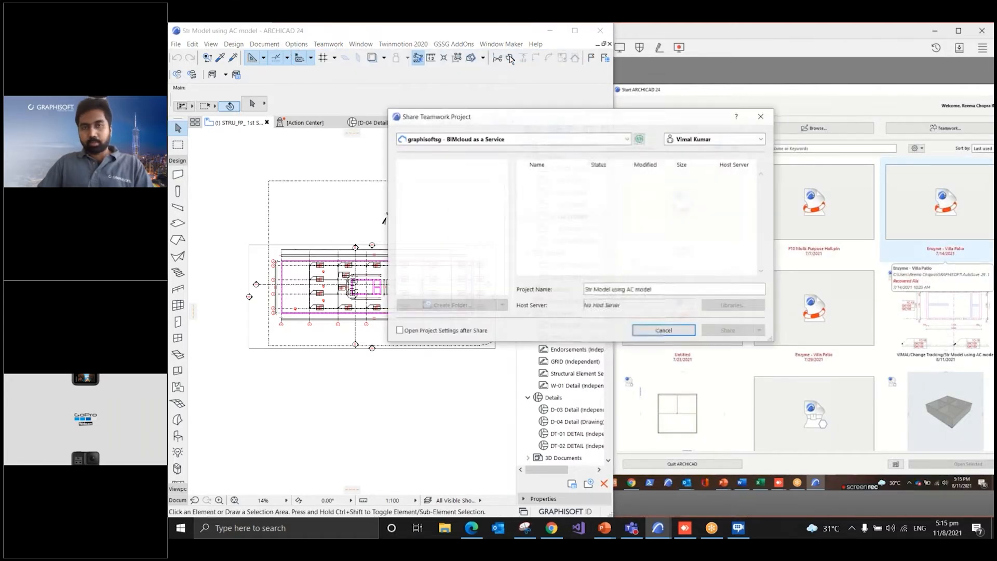
{"action": "left_click_drag", "start_coordinate": [500, 118], "coordinate": [403, 95]}
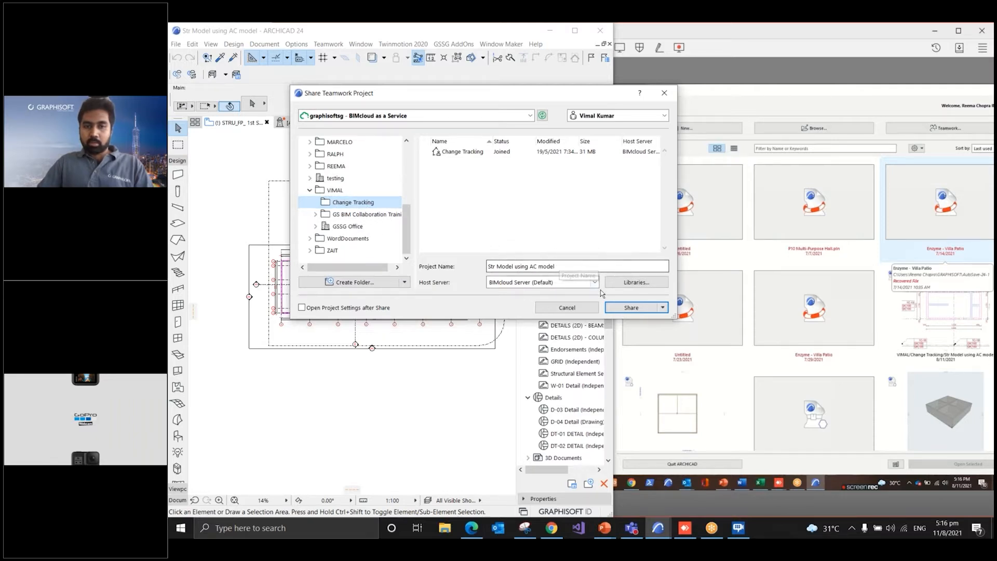
{"action": "left_click", "coordinate": [626, 309]}
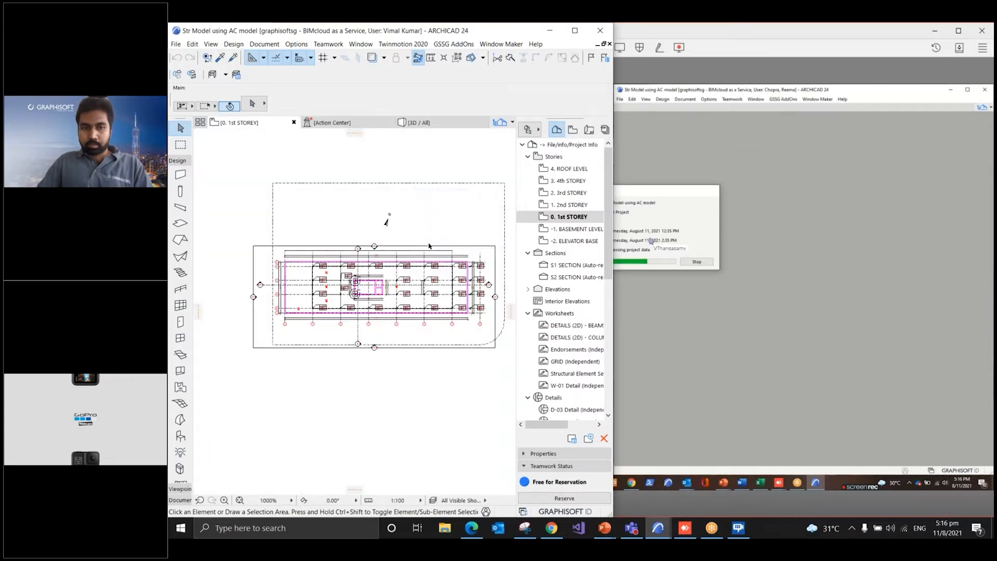
Show the Teamwork palette for the shared structural project
{"action": "scroll", "coordinate": [371, 285], "scroll_direction": "up", "scroll_amount": 5}
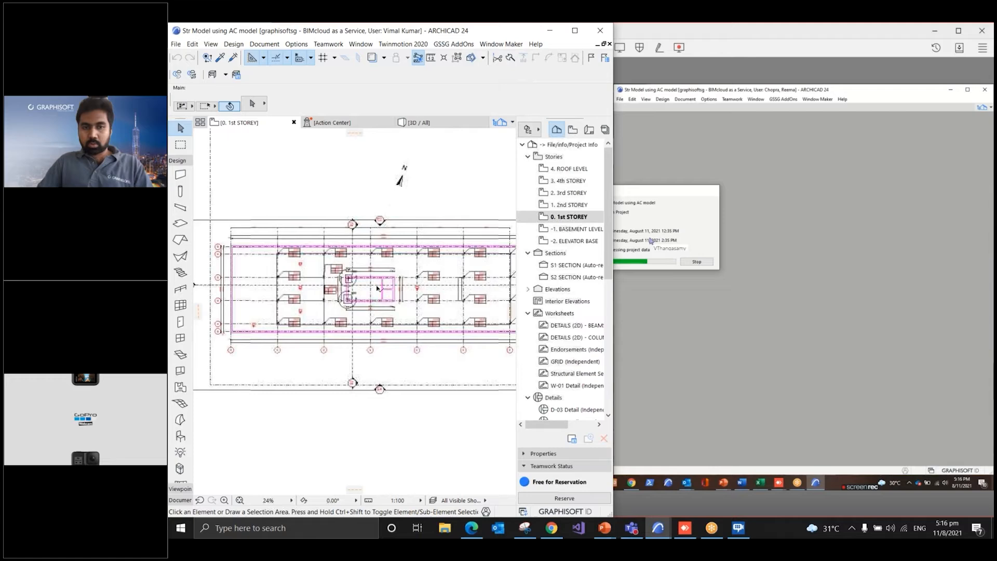
{"action": "scroll", "coordinate": [411, 304], "scroll_direction": "up", "scroll_amount": 1}
{"action": "scroll", "coordinate": [454, 280], "scroll_direction": "up", "scroll_amount": 3}
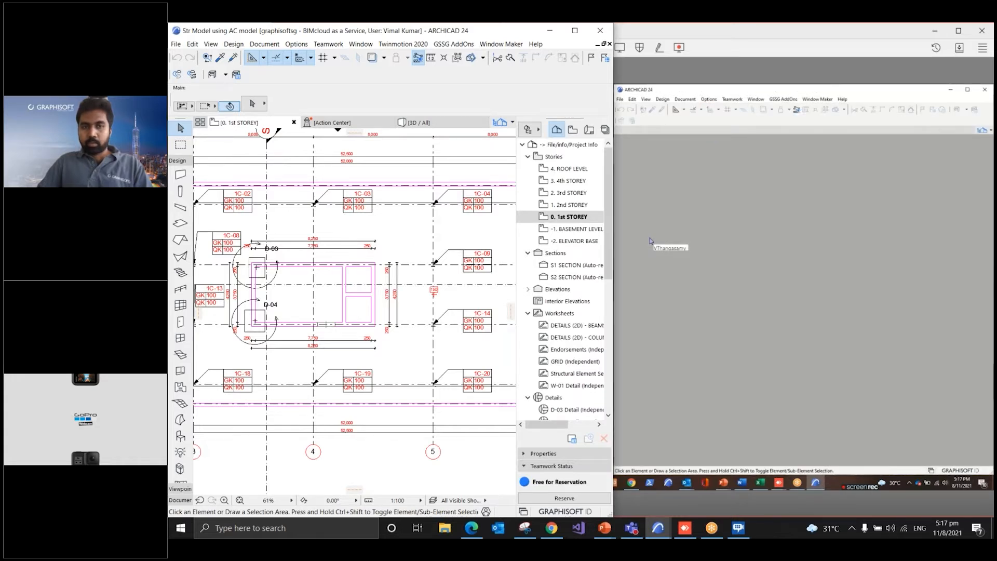
{"action": "scroll", "coordinate": [319, 268], "scroll_direction": "up", "scroll_amount": 1}
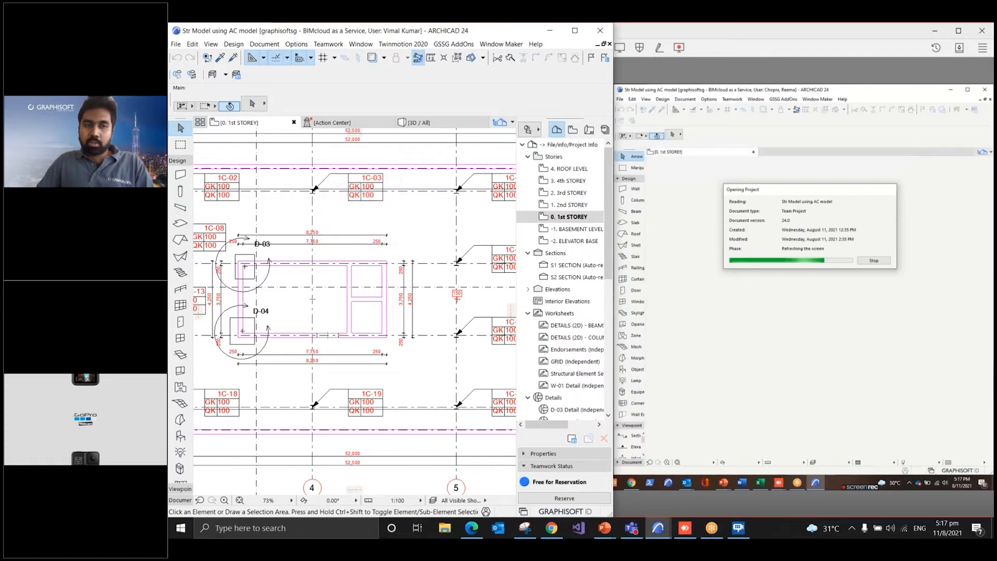
{"action": "left_click", "coordinate": [328, 44]}
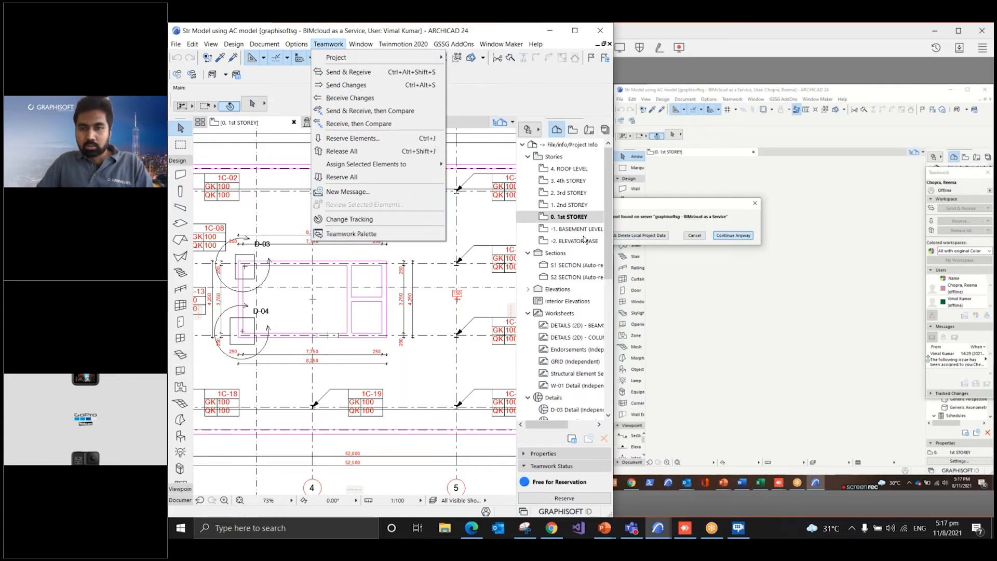
{"action": "left_click", "coordinate": [476, 451]}
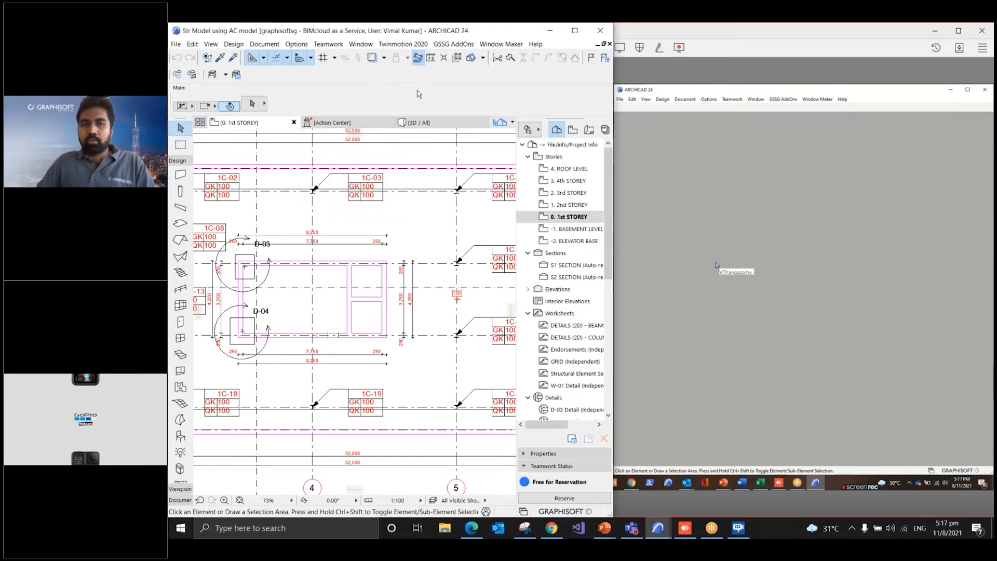
{"action": "left_click", "coordinate": [335, 46]}
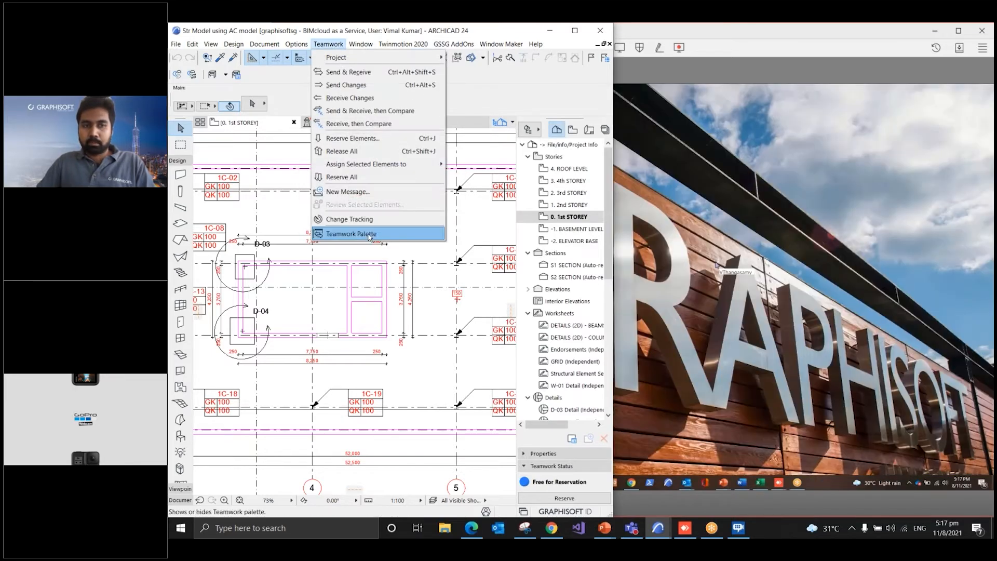
{"action": "left_click", "coordinate": [353, 234]}
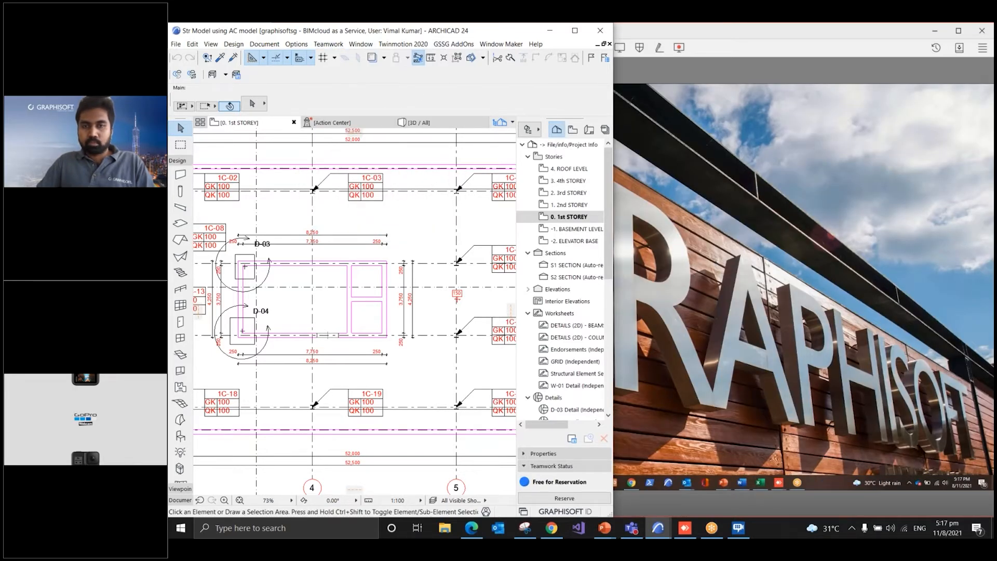
Move the Teamwork palette over the floor plan and lengthen it to show more of its Users list
{"action": "left_click_drag", "start_coordinate": [553, 139], "coordinate": [471, 133]}
{"action": "left_click_drag", "start_coordinate": [516, 372], "coordinate": [516, 418]}
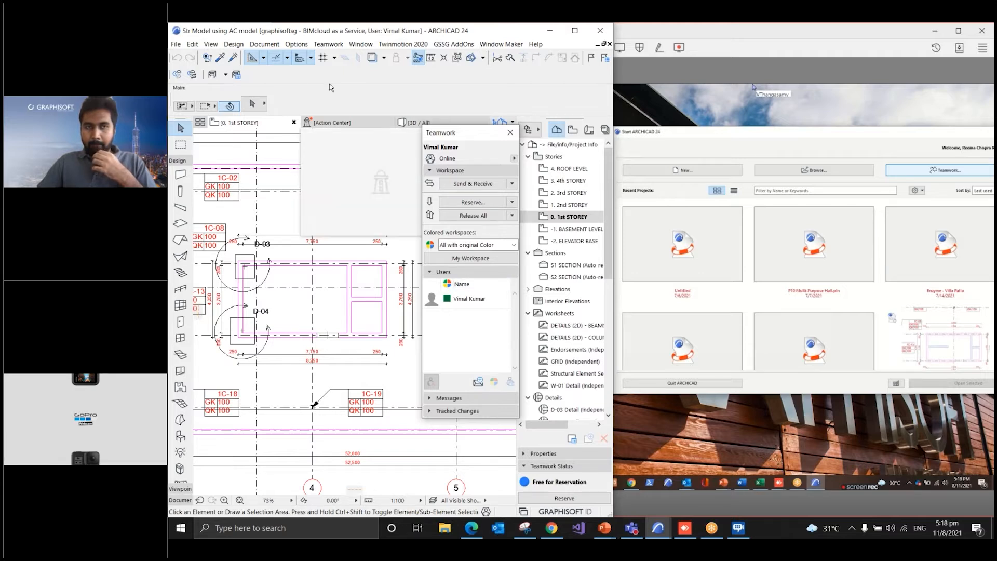
{"action": "left_click", "coordinate": [338, 45]}
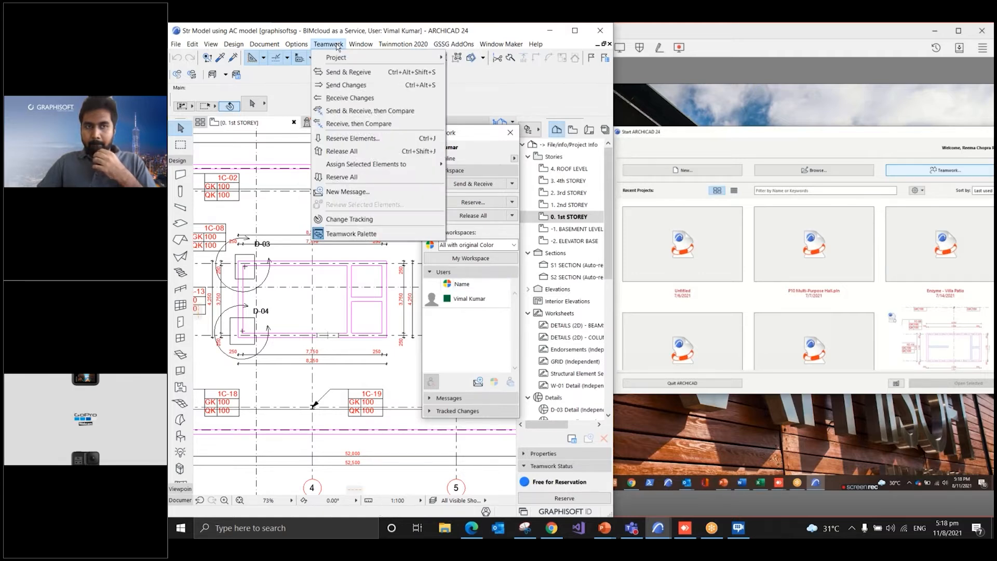
{"action": "left_click", "coordinate": [488, 93]}
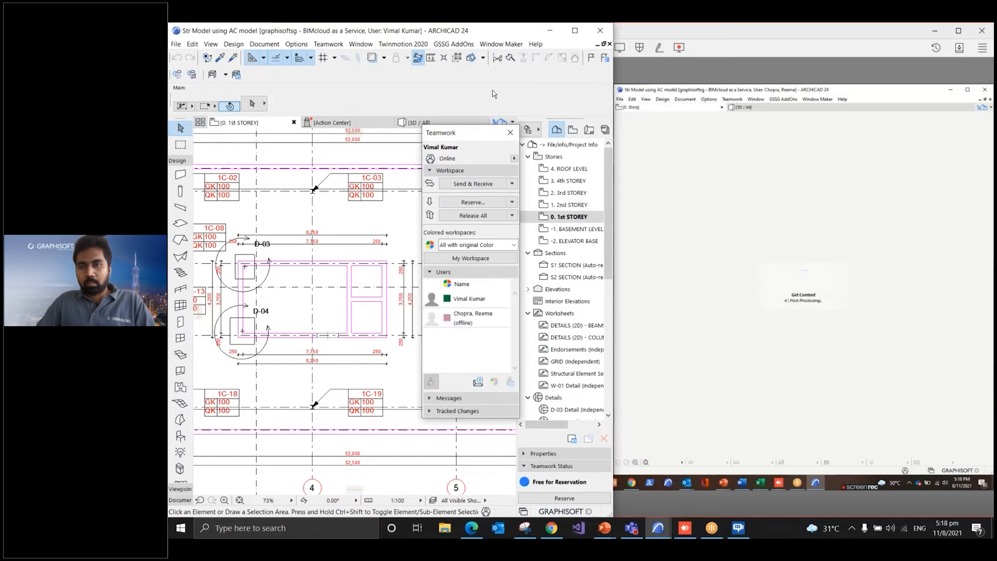
{"action": "left_click", "coordinate": [468, 315]}
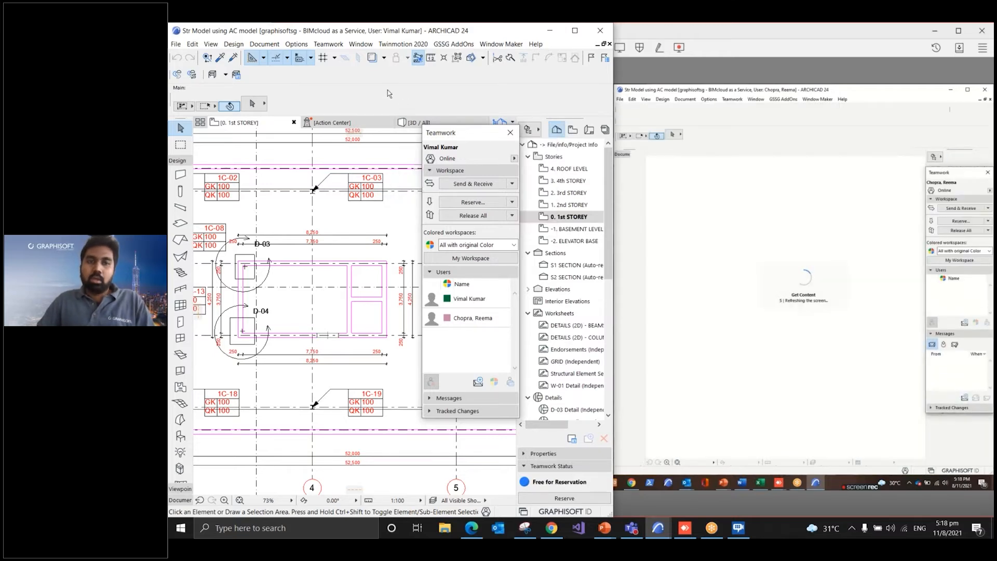
Open Change Tracking for the shared structural project and place its window over the floor plan
{"action": "left_click", "coordinate": [329, 44]}
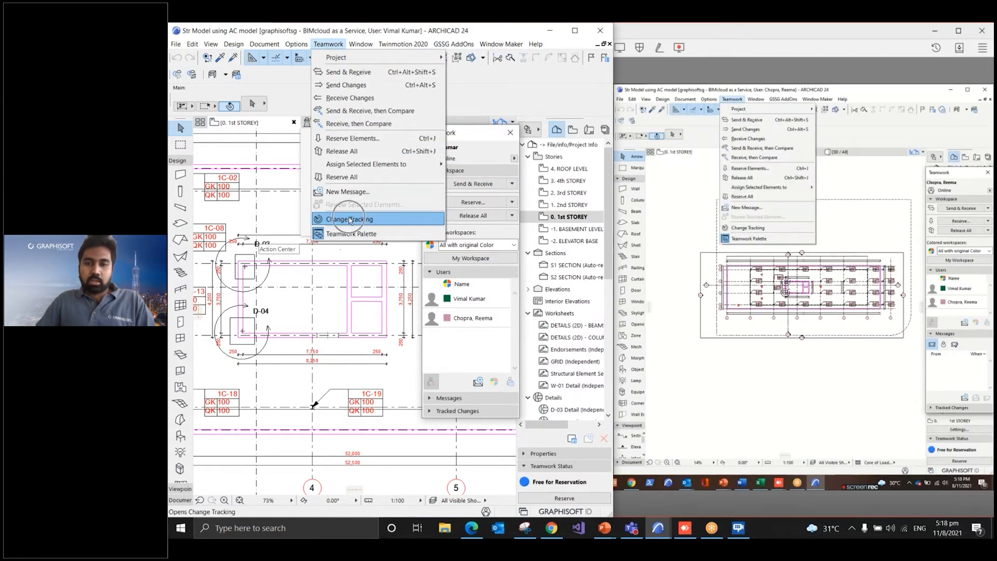
{"action": "left_click", "coordinate": [351, 219]}
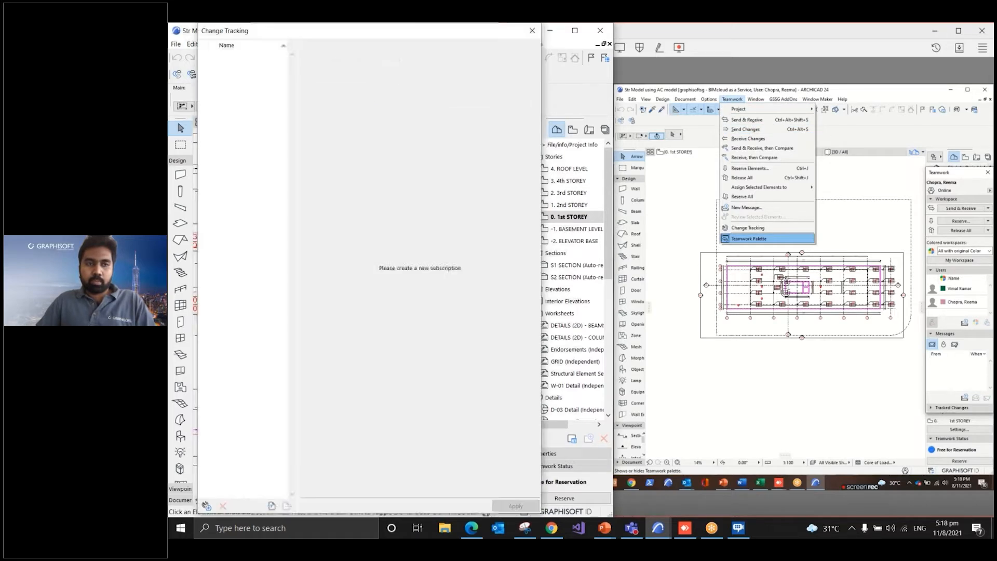
{"action": "left_click_drag", "start_coordinate": [349, 26], "coordinate": [329, 126]}
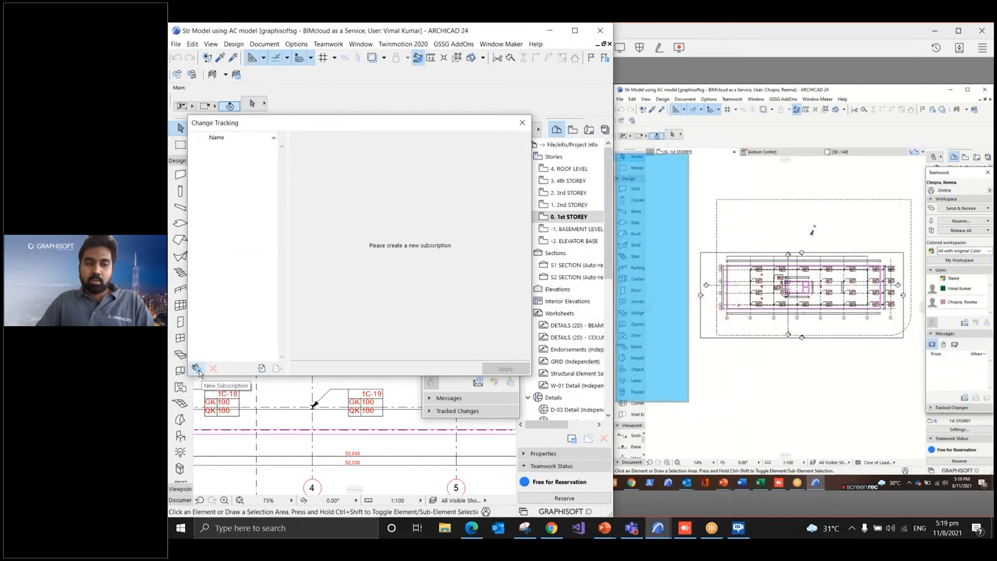
Create a new change tracking subscription named Subscription by Criteria with the subscription type Criteria
{"action": "left_click", "coordinate": [197, 369]}
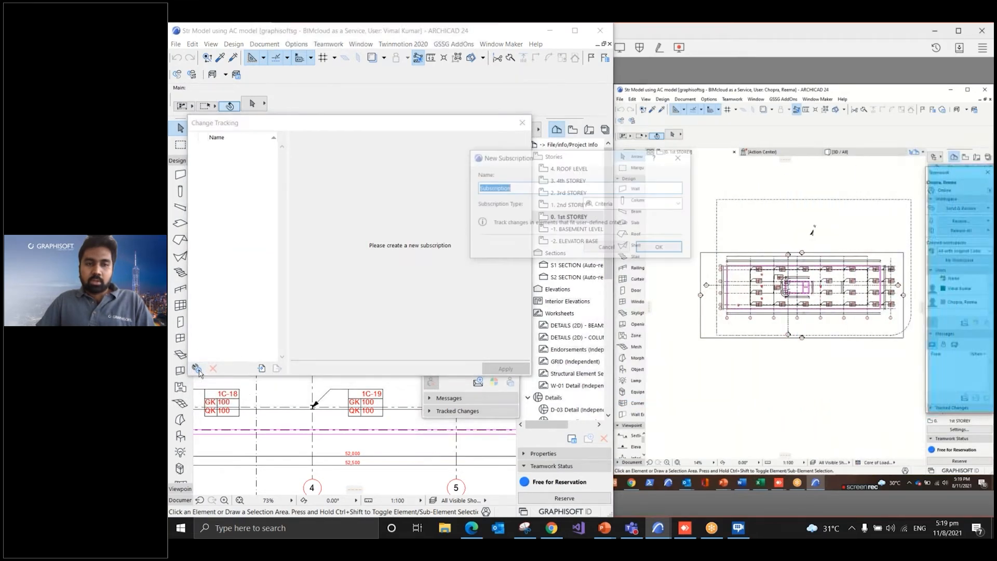
{"action": "left_click_drag", "start_coordinate": [557, 162], "coordinate": [398, 204]}
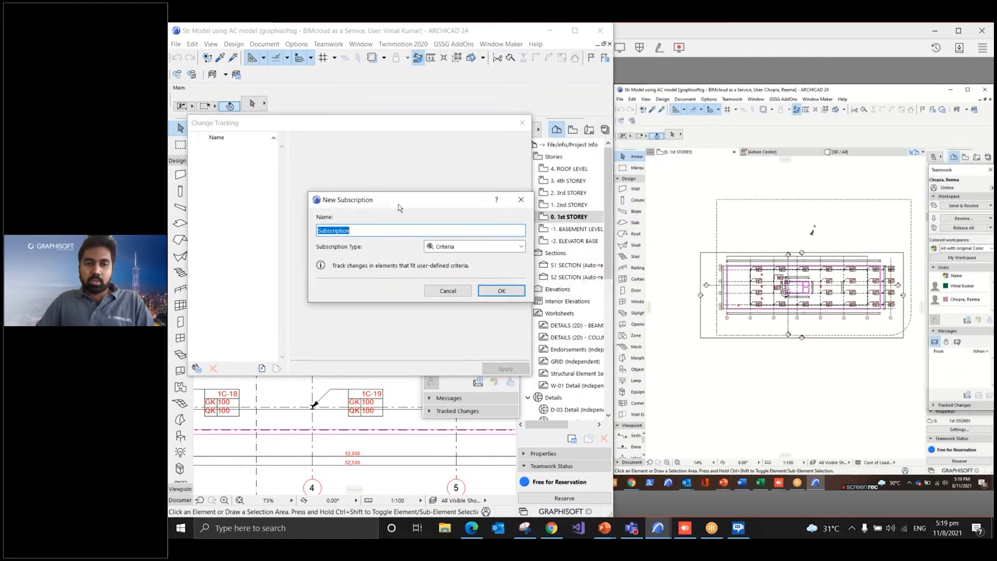
{"action": "left_click", "coordinate": [367, 231]}
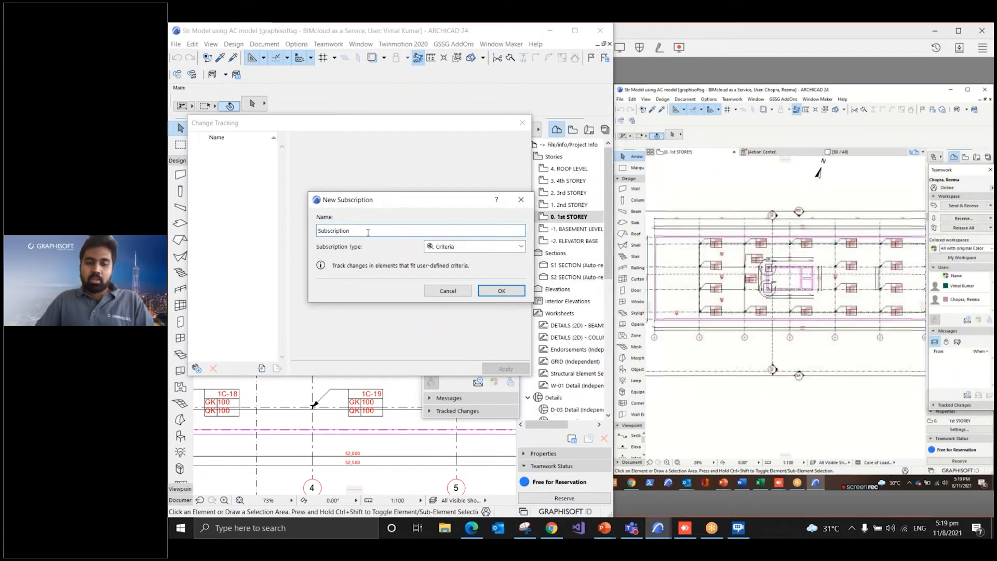
{"action": "type", "text": "by Criteria"}
{"action": "key", "text": "BackSpace"}
{"action": "type", "text": "ia"}
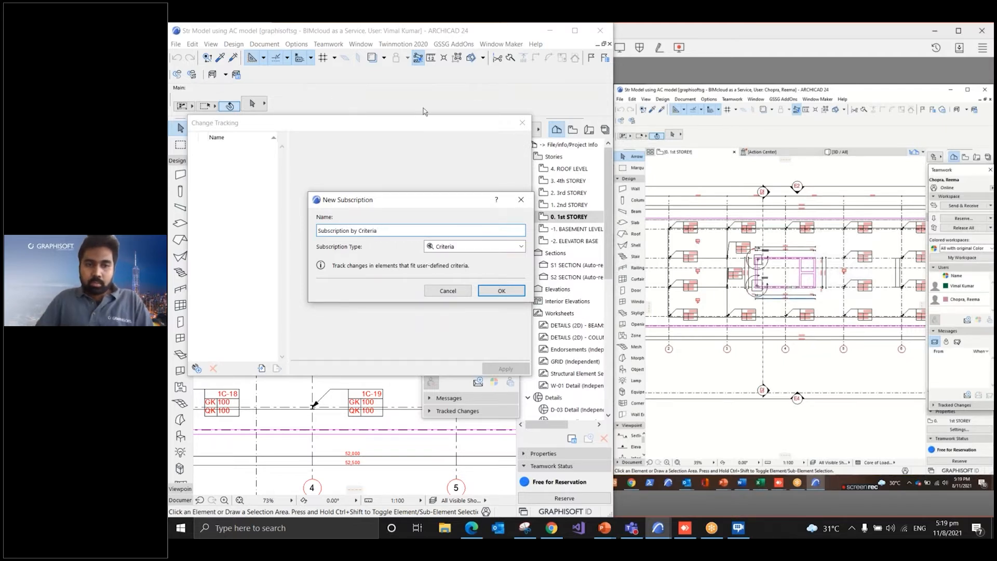
{"action": "left_click", "coordinate": [491, 246]}
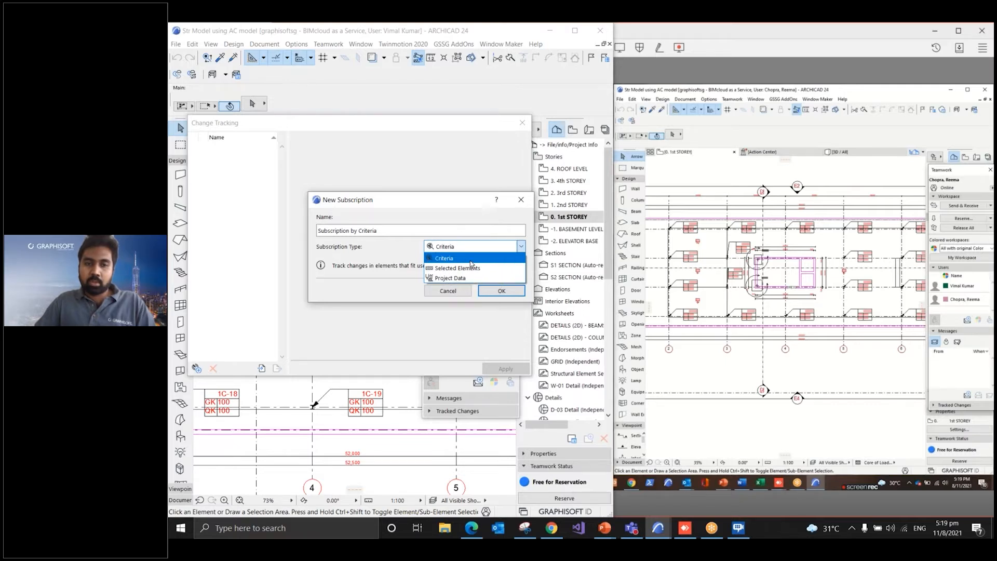
{"action": "left_click", "coordinate": [470, 260]}
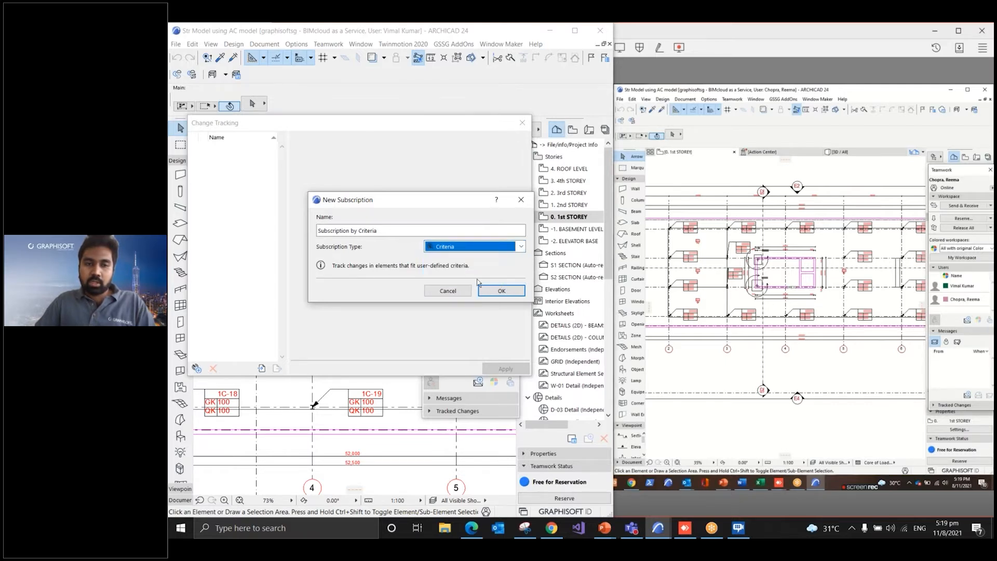
{"action": "left_click", "coordinate": [496, 291]}
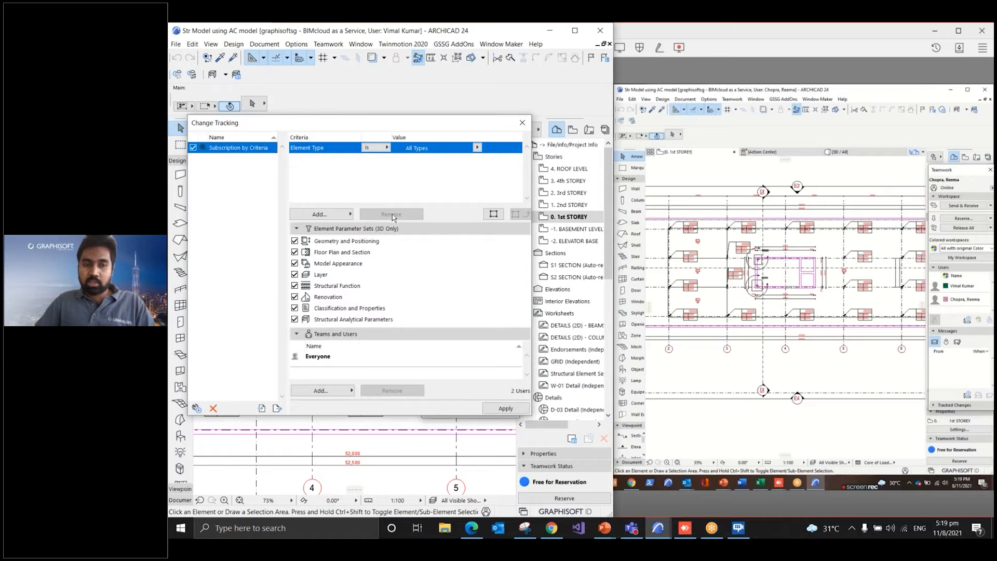
Set the Element Type criterion of Subscription by Criteria to Wall
{"action": "left_click", "coordinate": [477, 148]}
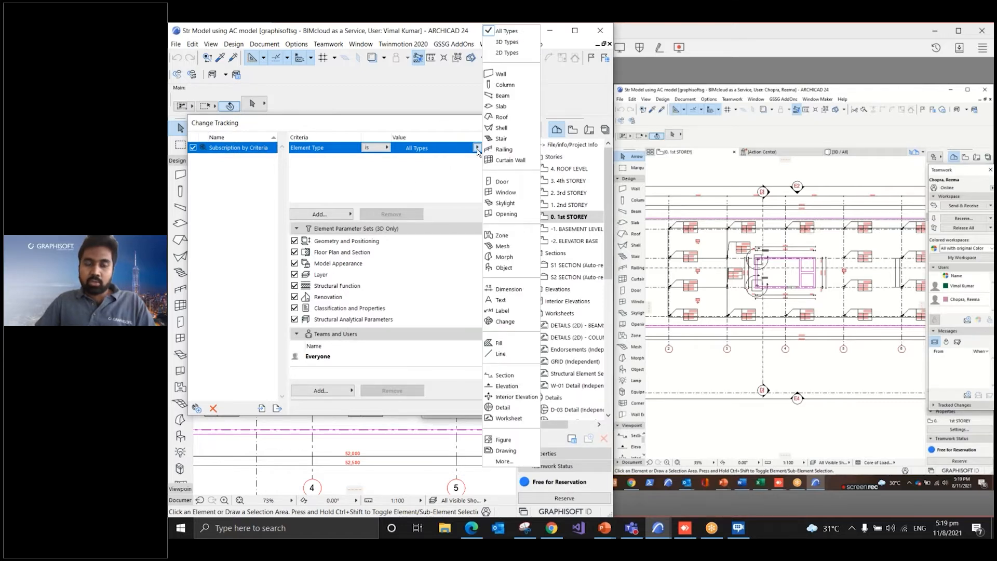
{"action": "key", "text": "ctrl"}
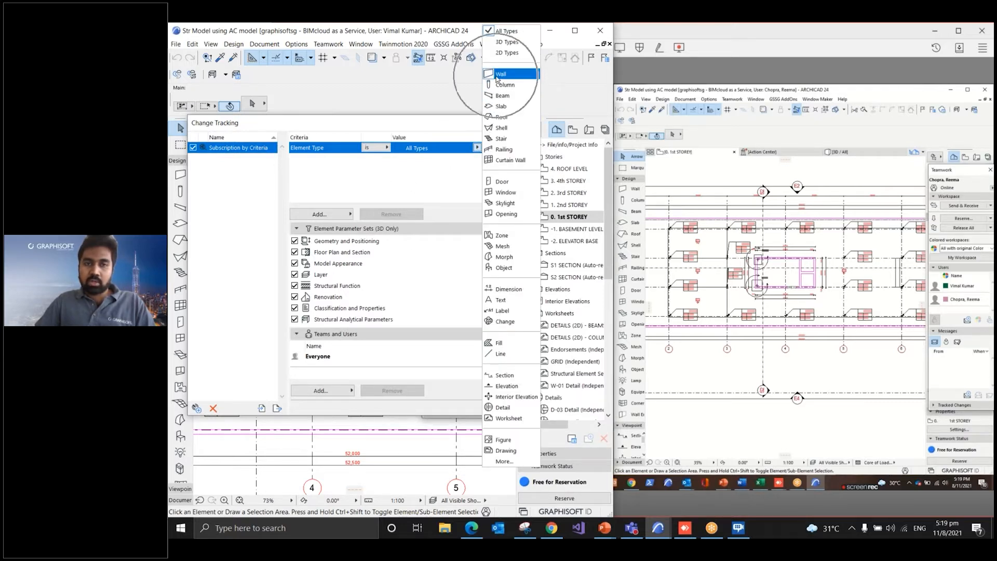
{"action": "key", "text": "ctrl"}
{"action": "key", "text": "ctrl"}
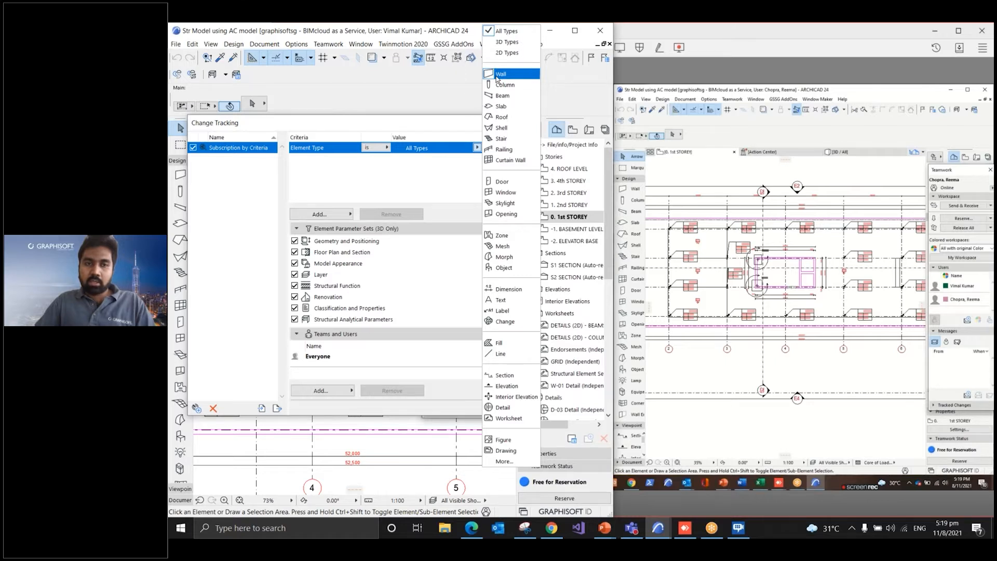
{"action": "left_click", "coordinate": [499, 75]}
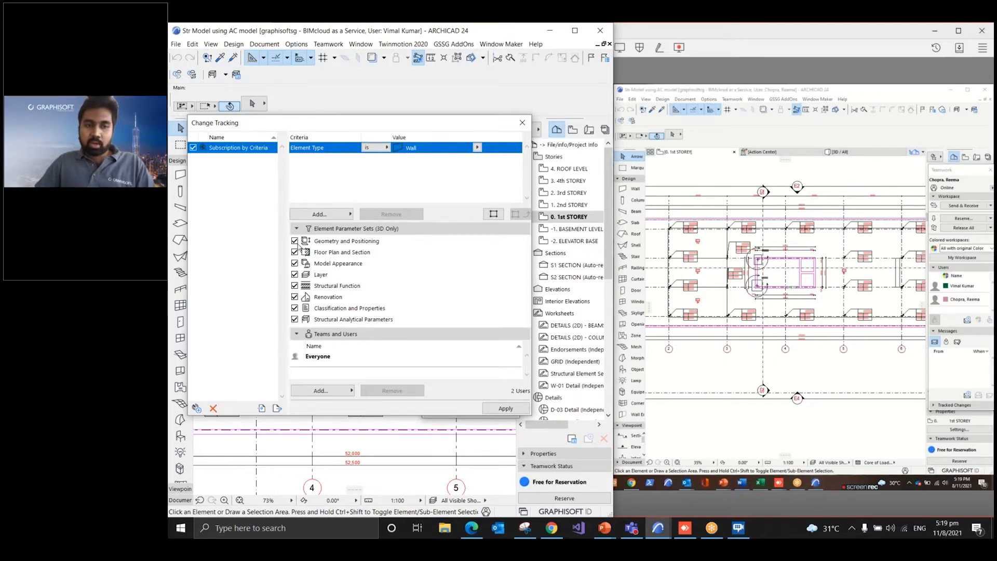
Exclude Layer, Structural Function, Renovation, Classification and Properties, and Structural Analytical Parameters from the parameter sets tracked by Subscription by Criteria
{"action": "left_click", "coordinate": [296, 275]}
{"action": "left_click", "coordinate": [295, 286]}
{"action": "left_click", "coordinate": [296, 297]}
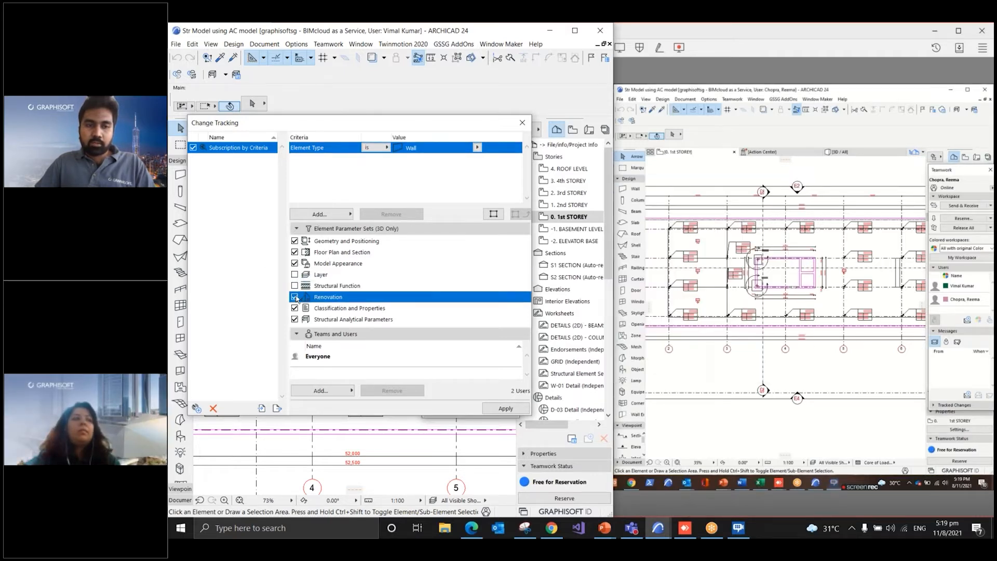
{"action": "left_click", "coordinate": [295, 309]}
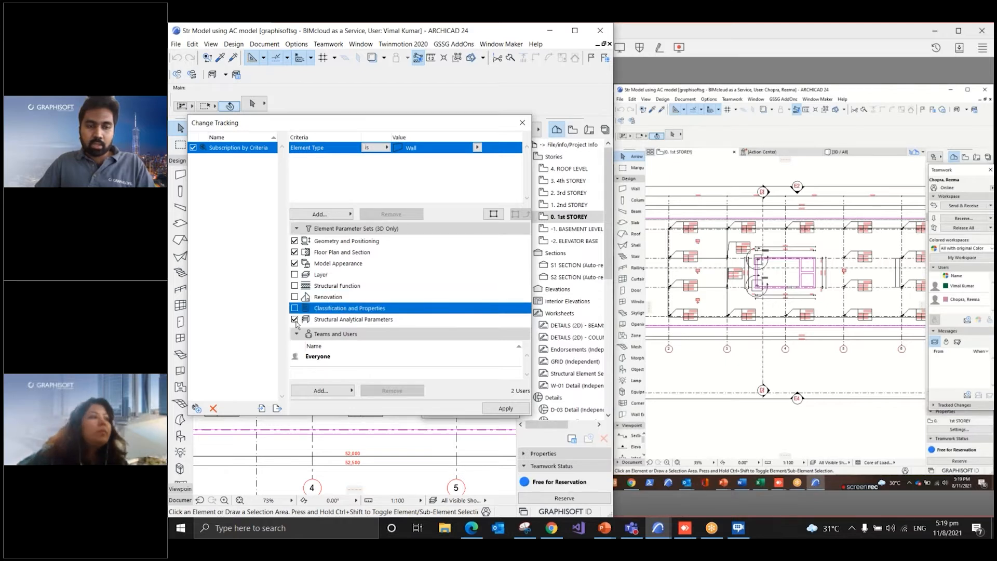
{"action": "left_click", "coordinate": [295, 319]}
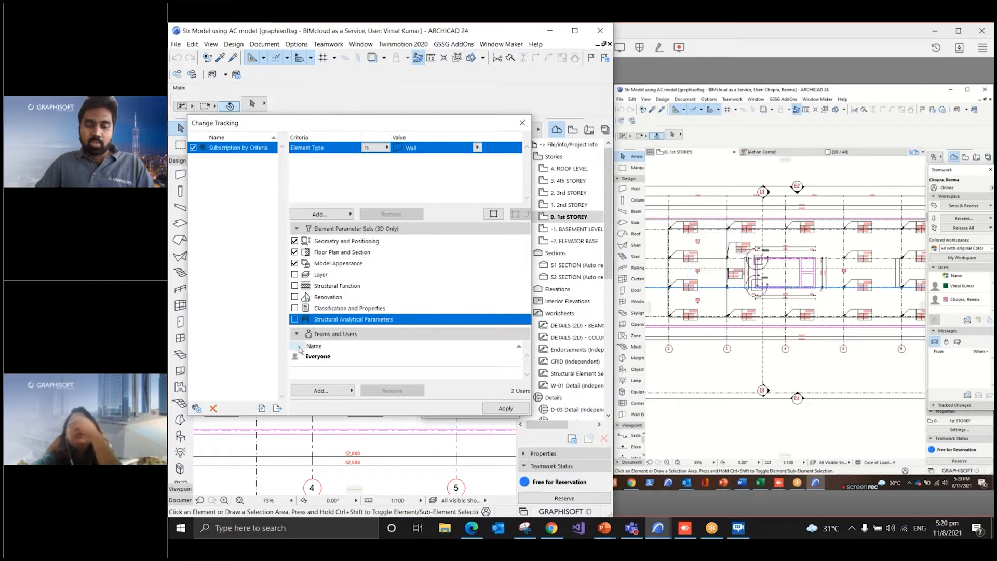
Replace Everyone with the other project member as the tracked user of Subscription by Criteria
{"action": "left_click", "coordinate": [317, 357]}
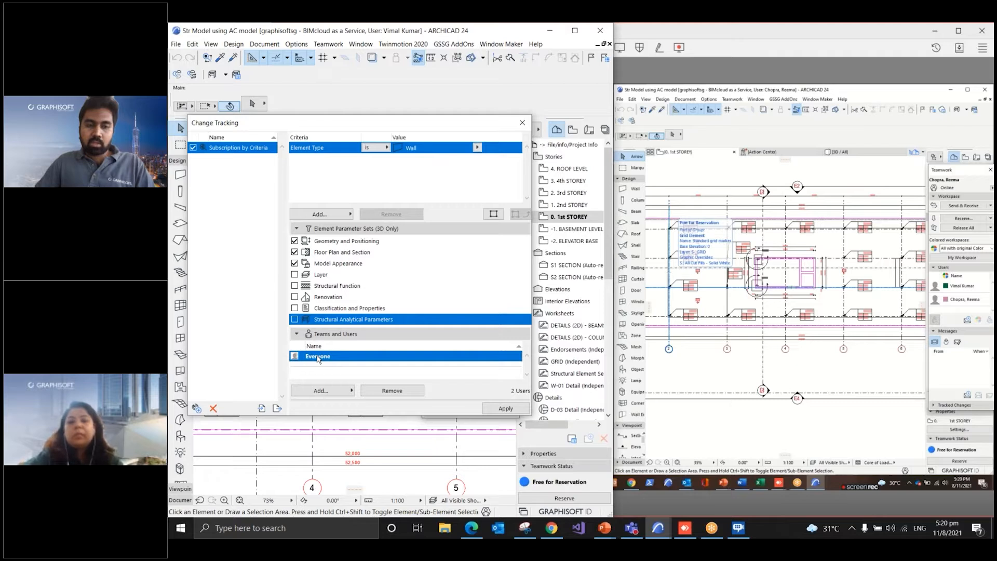
{"action": "left_click", "coordinate": [378, 391]}
{"action": "left_click", "coordinate": [350, 390]}
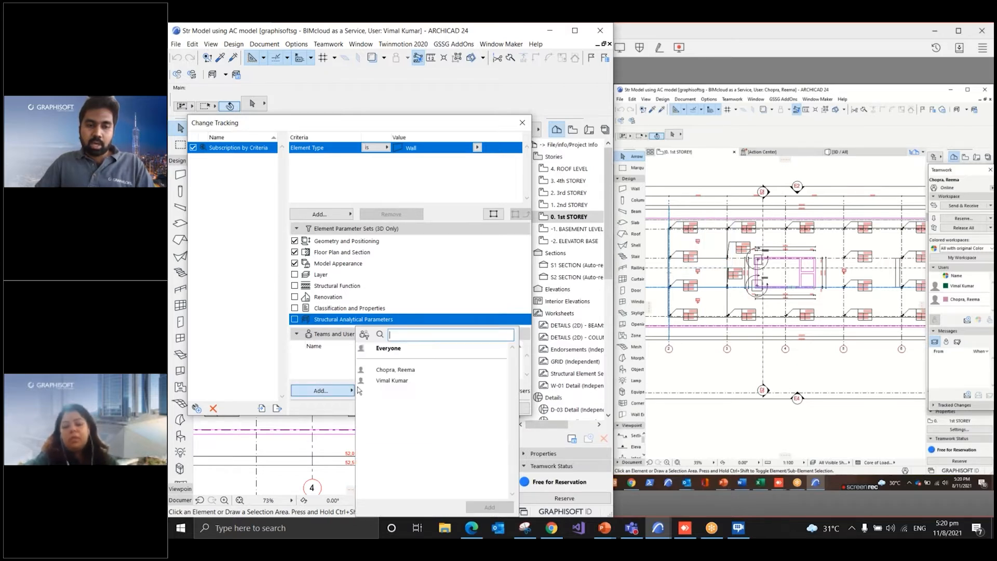
{"action": "double_click", "coordinate": [395, 370]}
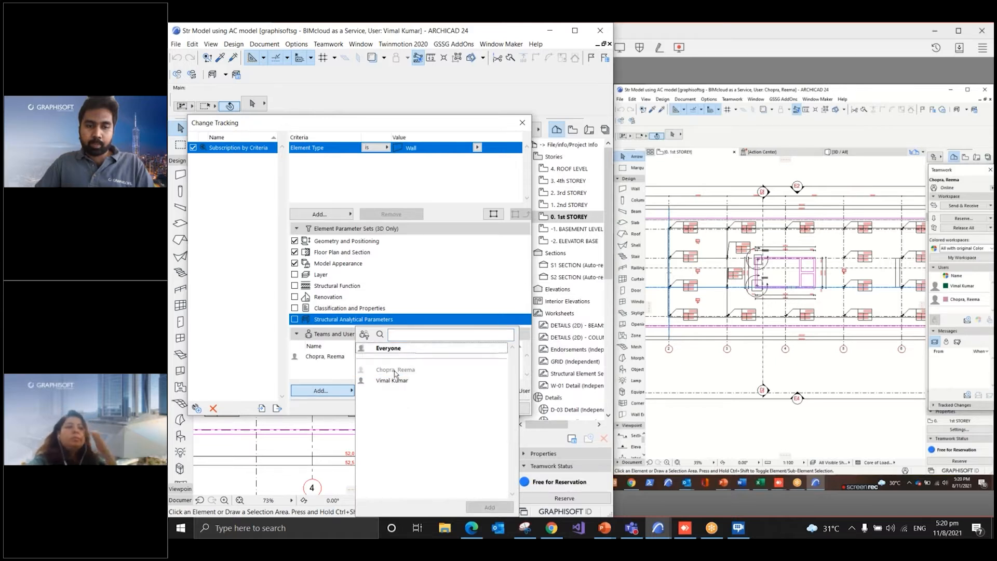
{"action": "left_click", "coordinate": [328, 373]}
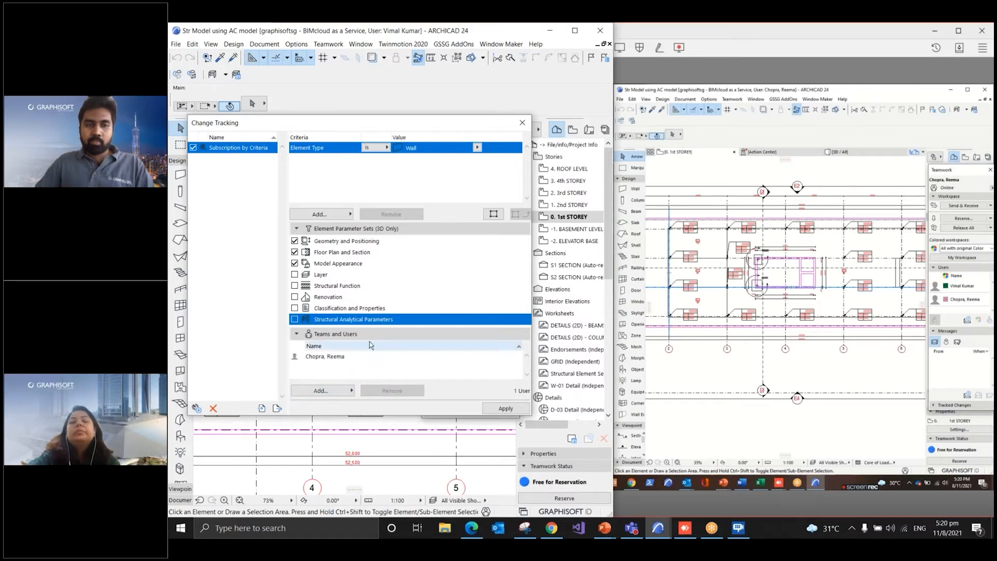
Create a second subscription named Subscription by Selected Elements with the subscription type Selected Elements
{"action": "left_click", "coordinate": [196, 409]}
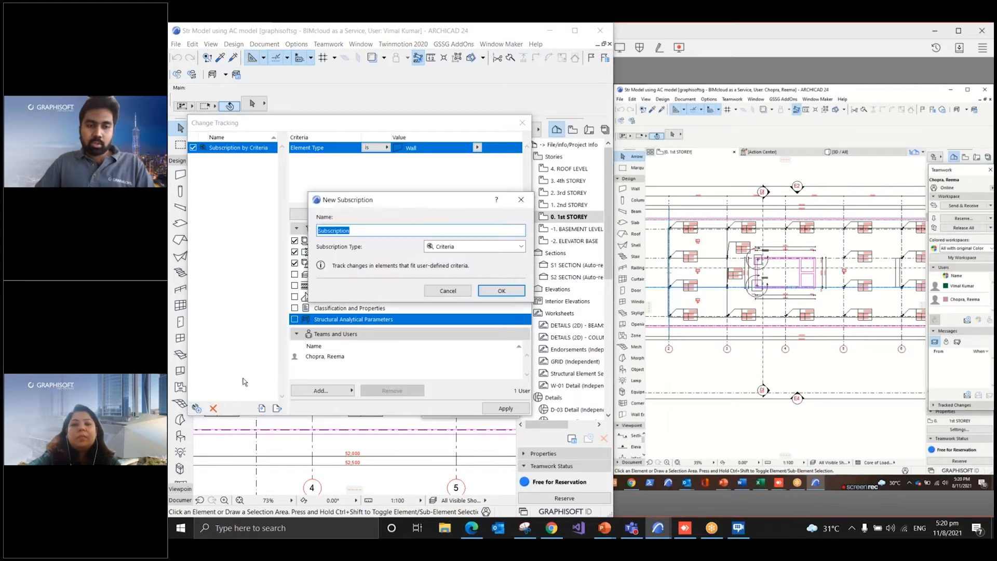
{"action": "left_click", "coordinate": [520, 248]}
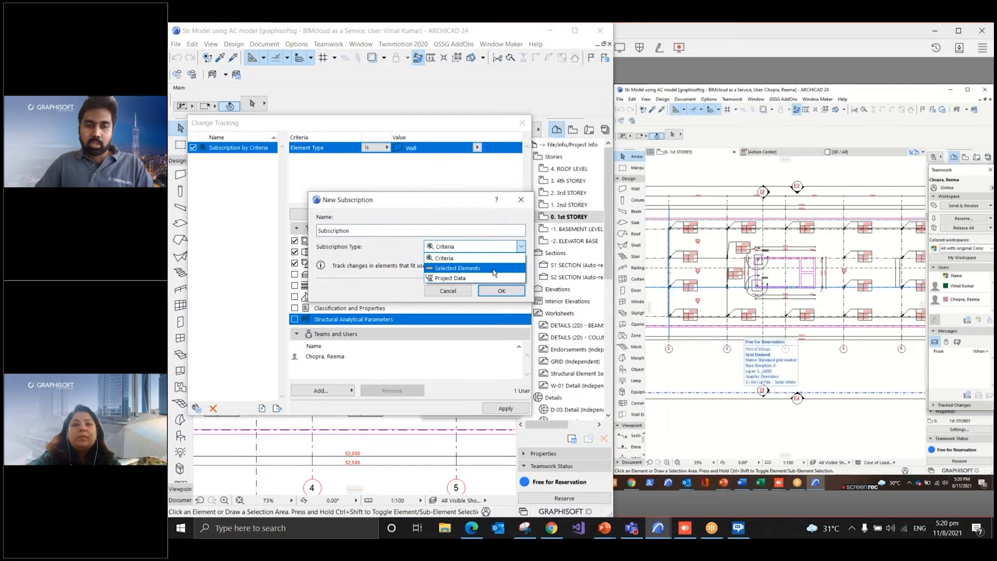
{"action": "left_click", "coordinate": [494, 269]}
{"action": "type", "text": "by Selected "}
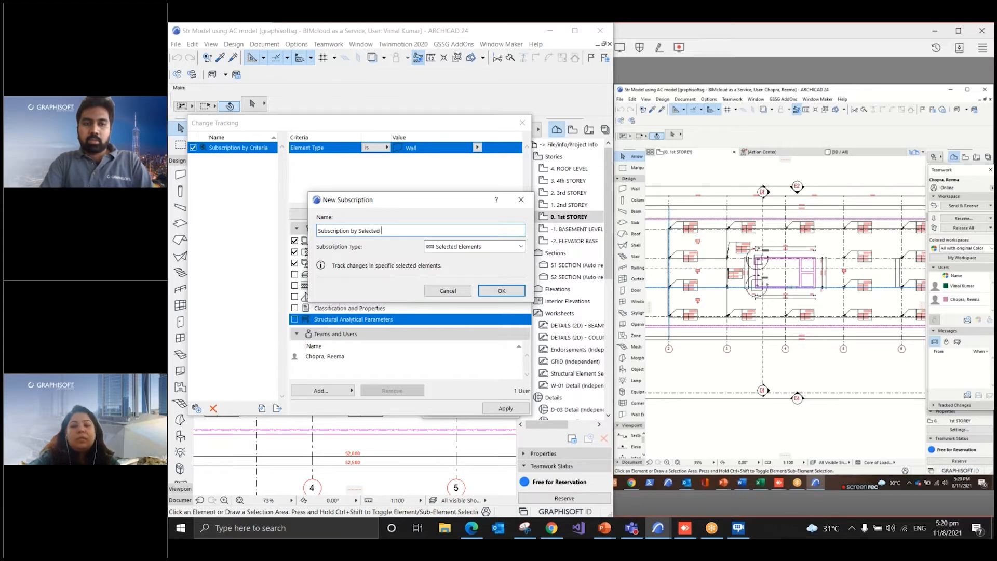
{"action": "type", "text": "Elements"}
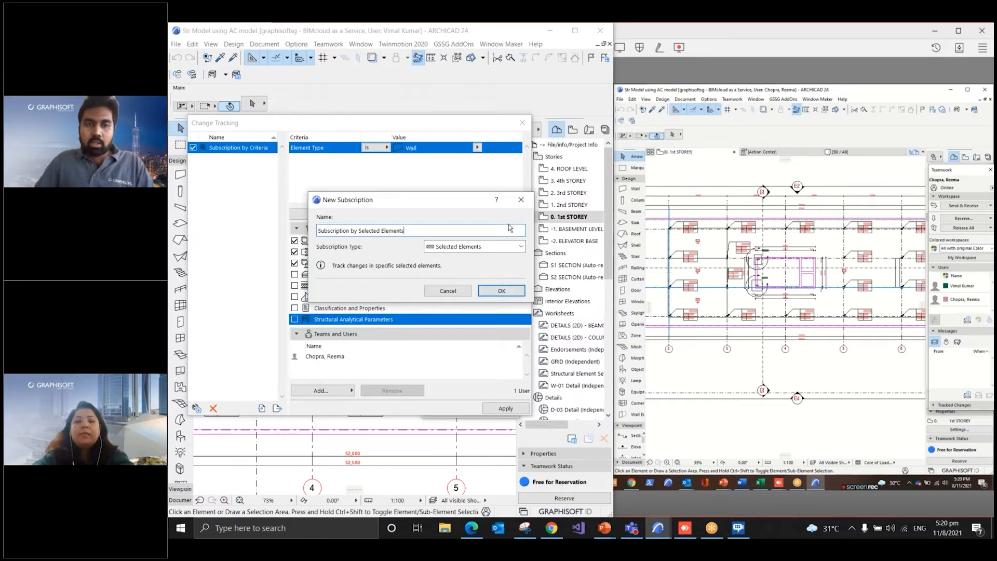
{"action": "left_click", "coordinate": [505, 292]}
Add the core's vertical inner wall and the dividing wall meeting it on the 1st storey to Subscription by Selected Elements
{"action": "left_click_drag", "start_coordinate": [383, 130], "coordinate": [773, 129]}
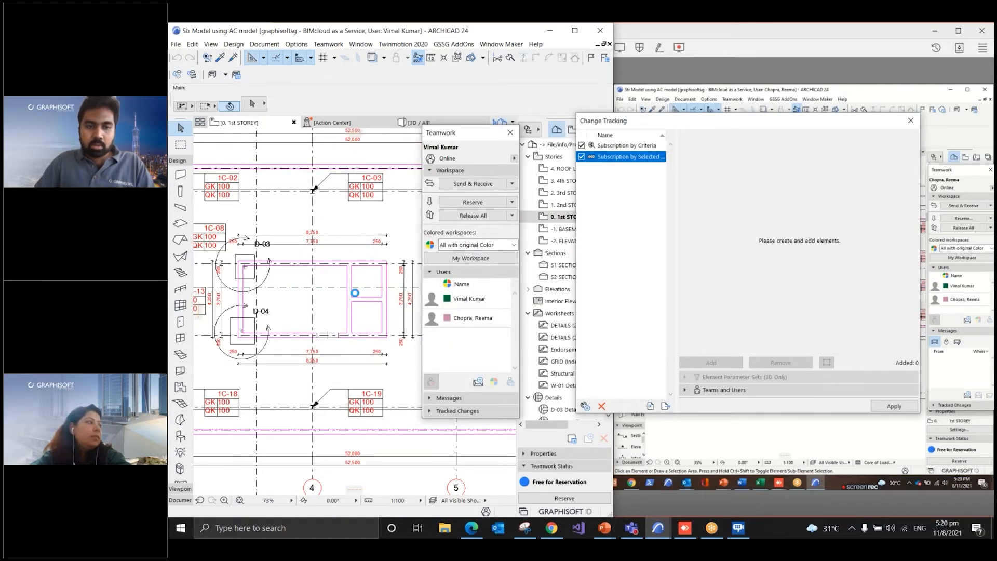
{"action": "left_click", "coordinate": [348, 293]}
{"action": "left_click", "coordinate": [358, 300], "text": "shift"}
{"action": "scroll", "coordinate": [358, 300], "scroll_direction": "up", "scroll_amount": 5}
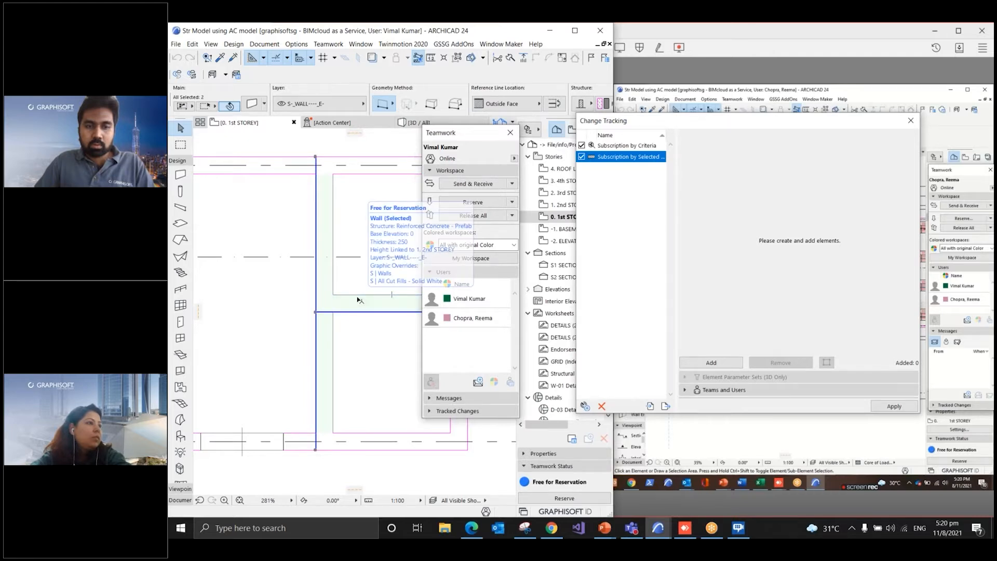
{"action": "left_click", "coordinate": [717, 363]}
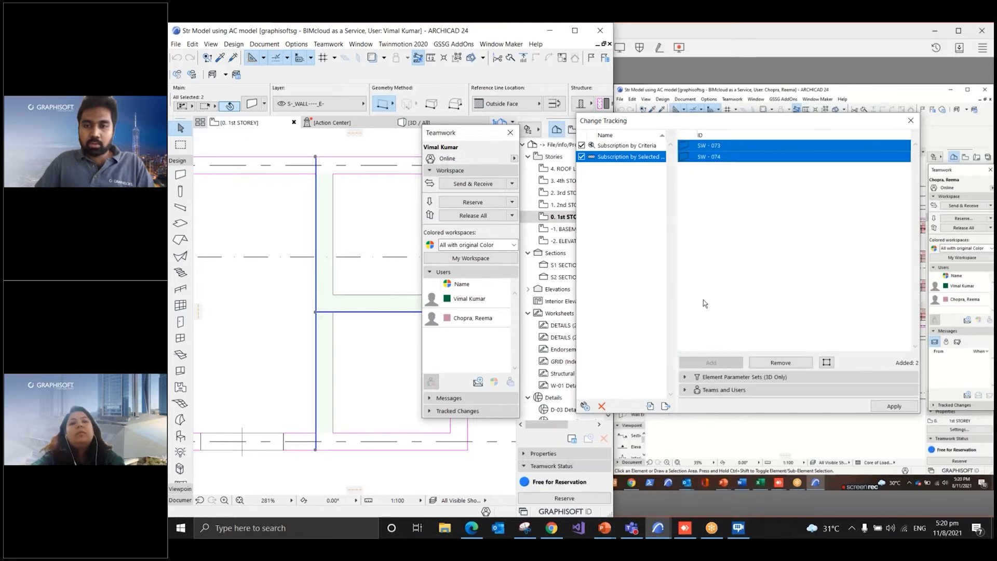
Exclude Layer, Structural Function, Renovation, Classification and Properties, and Structural Analytical Parameters from the parameter sets tracked by Subscription by Selected Elements
{"action": "left_click_drag", "start_coordinate": [727, 123], "coordinate": [553, 133]}
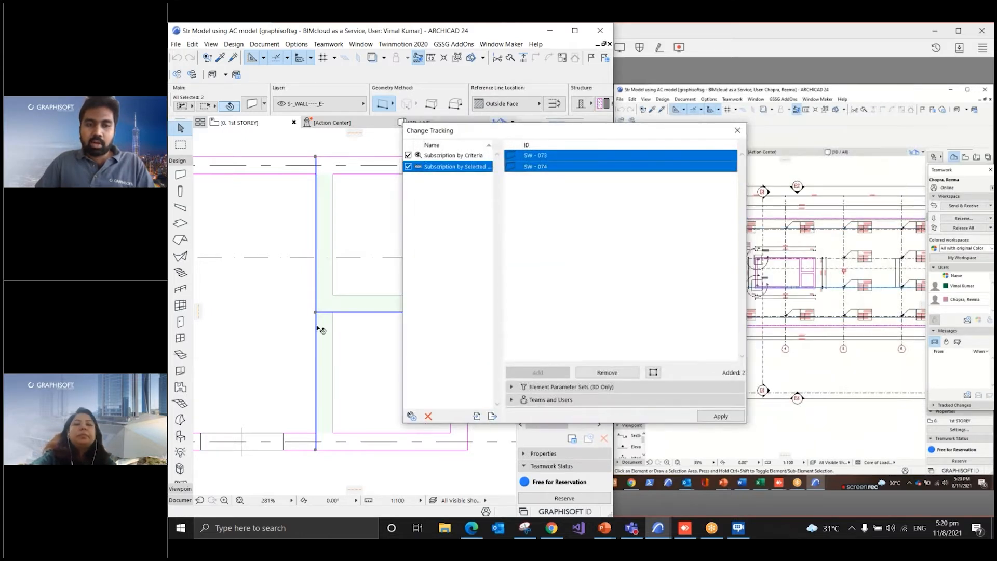
{"action": "left_click_drag", "start_coordinate": [571, 136], "coordinate": [432, 123]}
{"action": "left_click", "coordinate": [370, 373]}
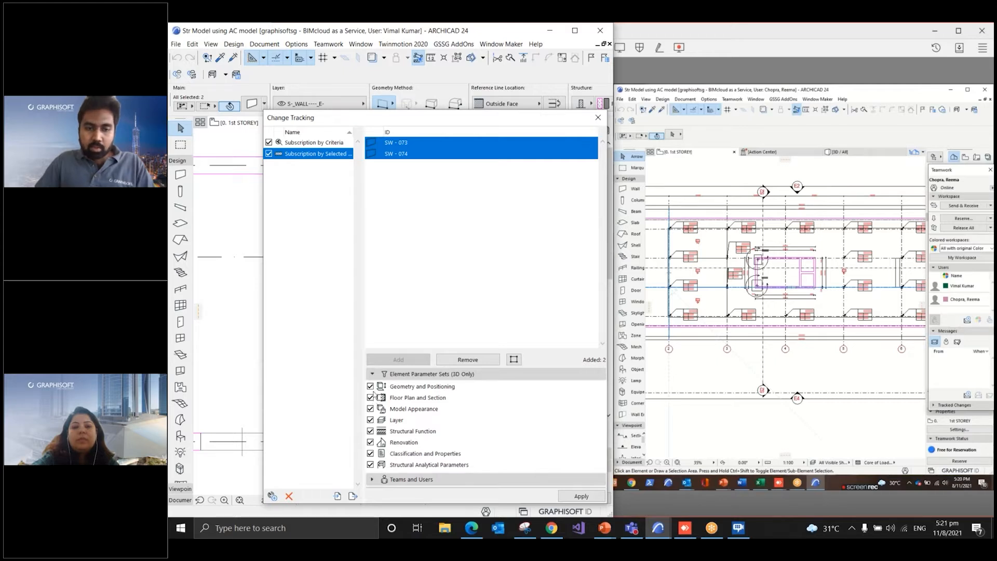
{"action": "left_click", "coordinate": [371, 420]}
{"action": "left_click", "coordinate": [371, 432]}
{"action": "left_click", "coordinate": [370, 442]}
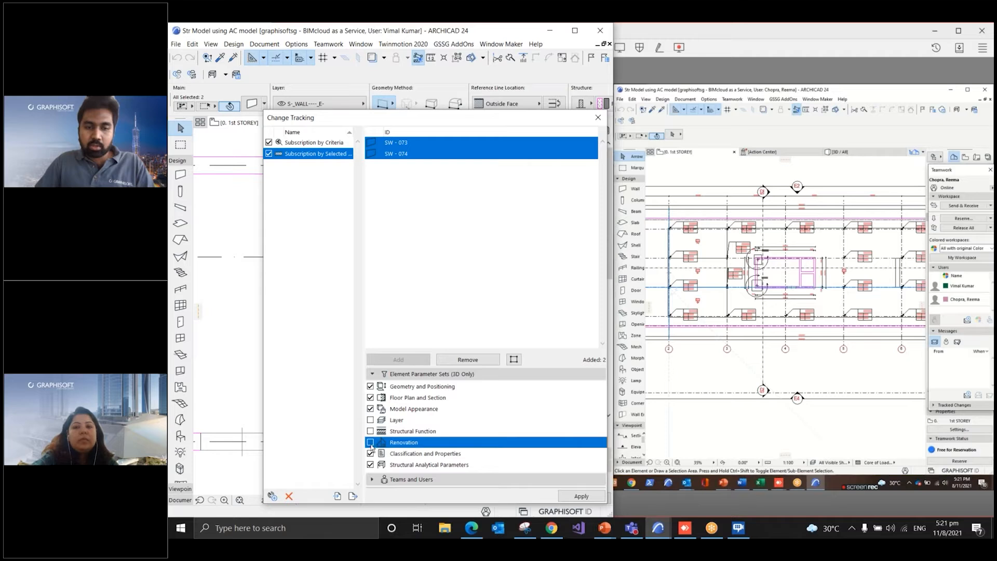
{"action": "left_click", "coordinate": [370, 454]}
{"action": "left_click", "coordinate": [371, 465]}
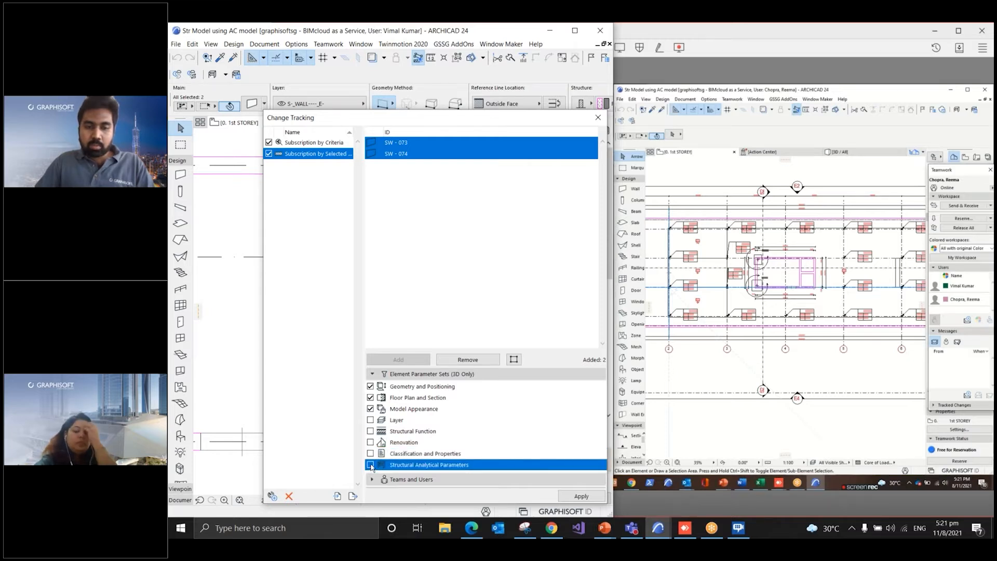
Replace Everyone with the other project member as the tracked user of Subscription by Selected Elements
{"action": "left_click_drag", "start_coordinate": [399, 117], "coordinate": [382, 58]}
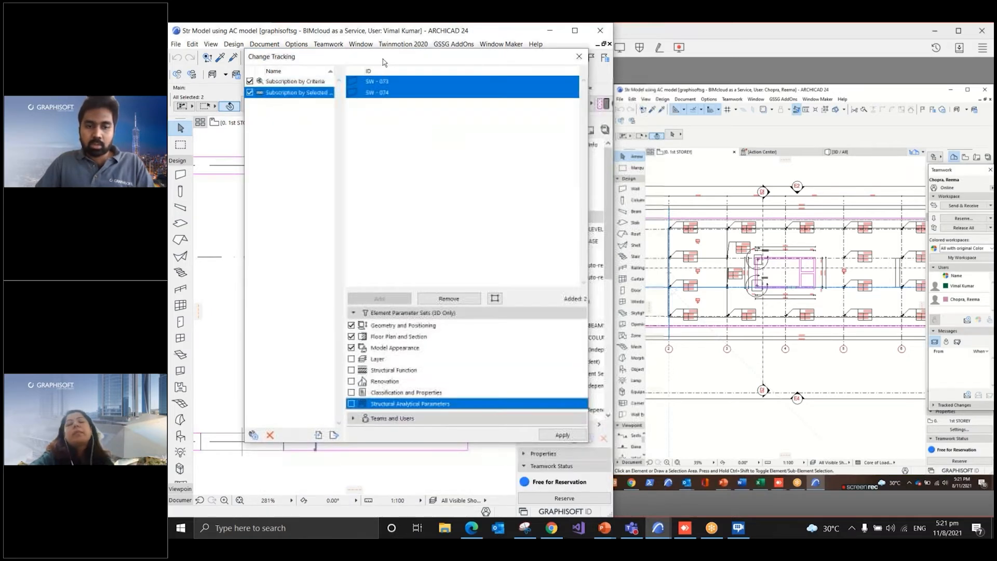
{"action": "left_click", "coordinate": [352, 415]}
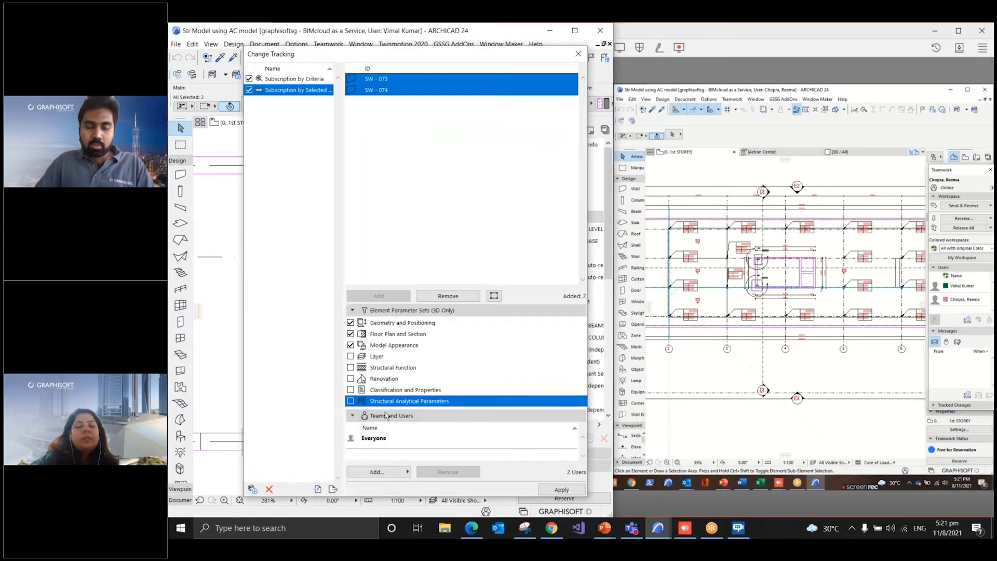
{"action": "right_click", "coordinate": [386, 439]}
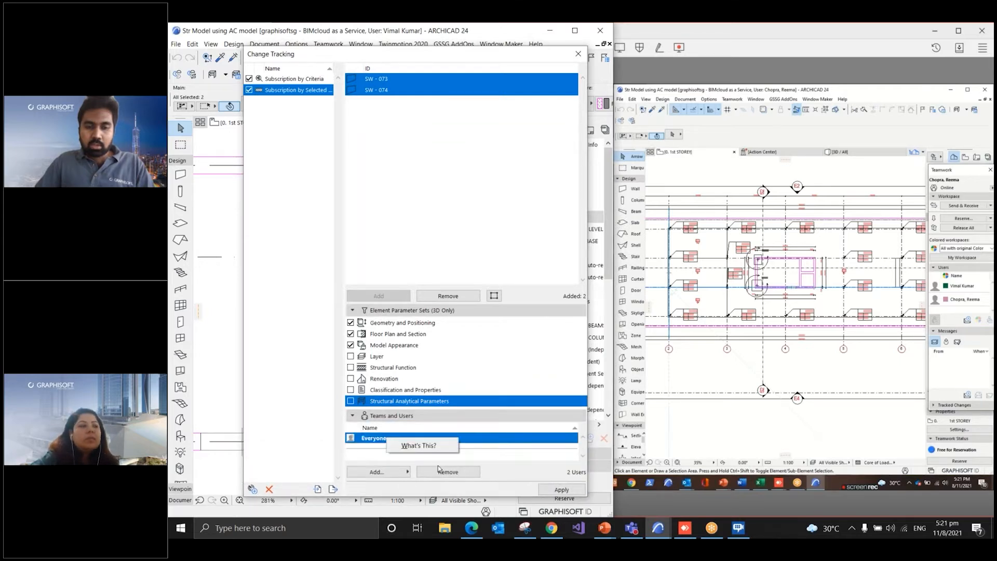
{"action": "left_click", "coordinate": [444, 474]}
{"action": "left_click", "coordinate": [434, 475]}
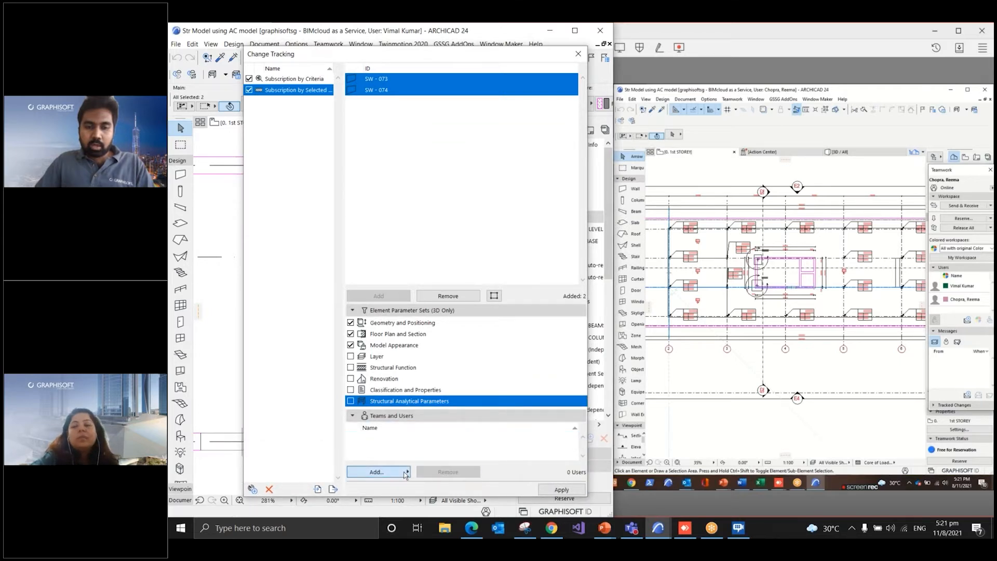
{"action": "left_click", "coordinate": [378, 472]}
{"action": "double_click", "coordinate": [219, 371]}
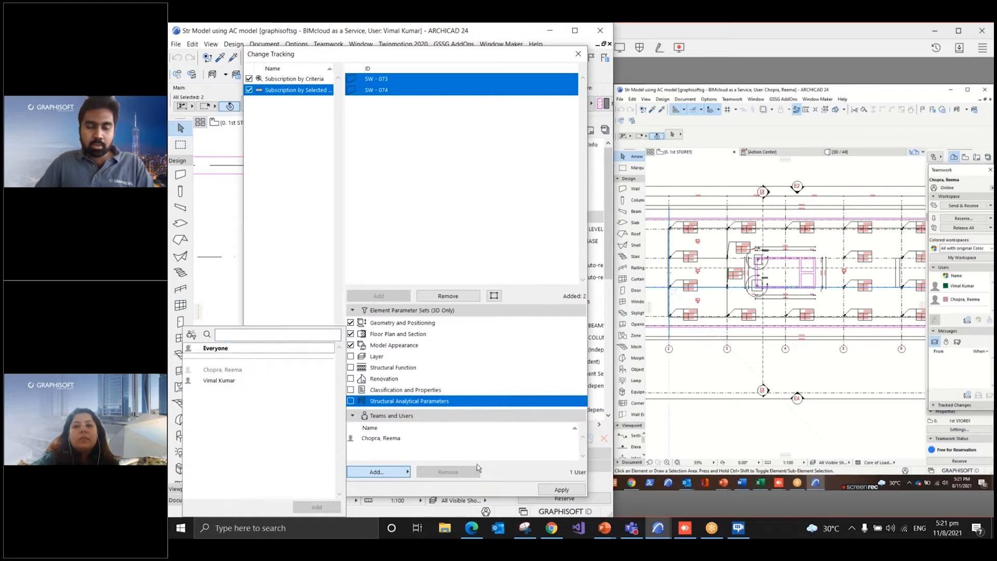
{"action": "left_click", "coordinate": [478, 468]}
Create a third subscription named Subscription by Project Data with the subscription type Project Data
{"action": "left_click", "coordinate": [252, 489]}
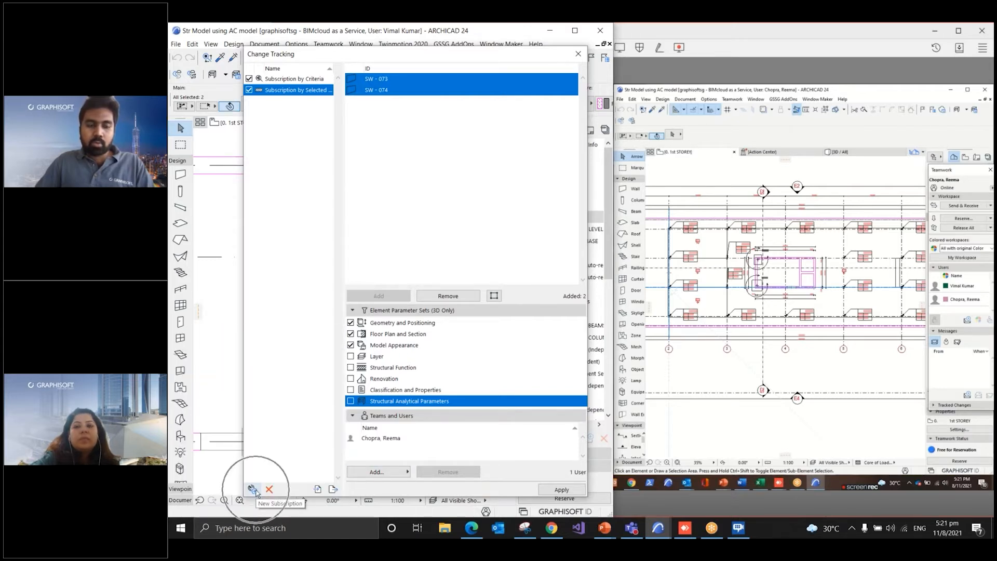
{"action": "left_click", "coordinate": [445, 247]}
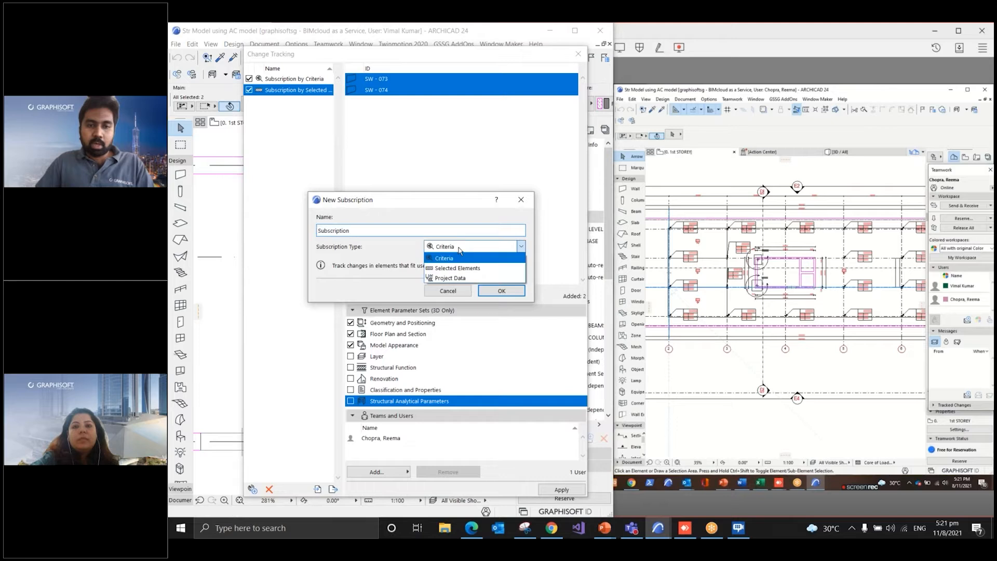
{"action": "left_click", "coordinate": [445, 276]}
{"action": "left_click", "coordinate": [381, 230]}
{"action": "type", "text": "by "}
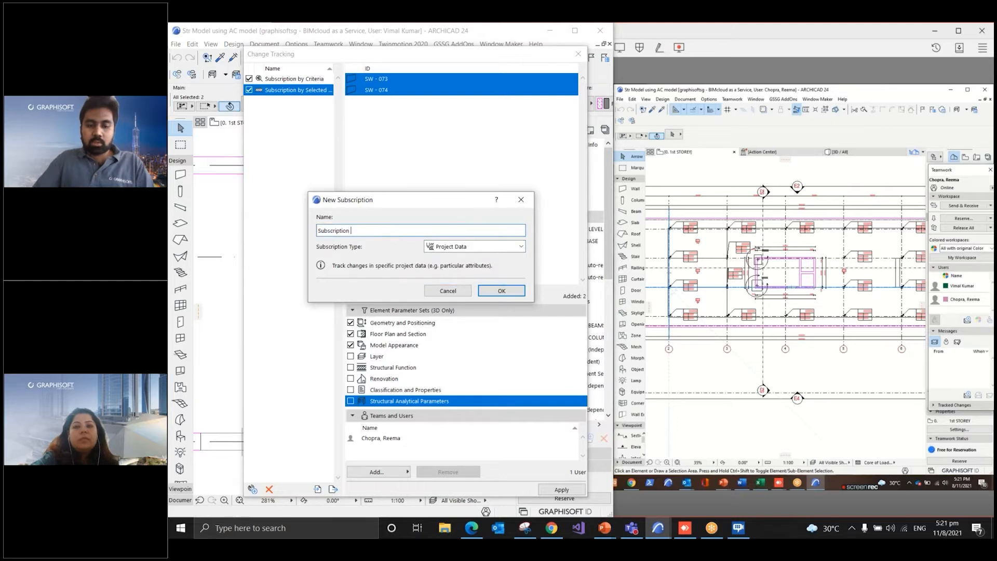
{"action": "type", "text": "Project Data"}
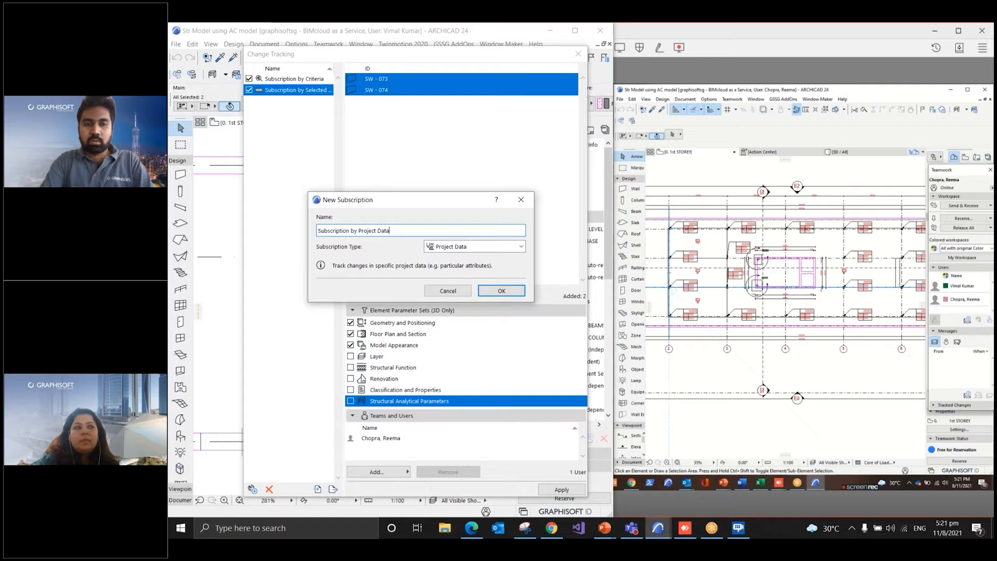
{"action": "left_click", "coordinate": [498, 291]}
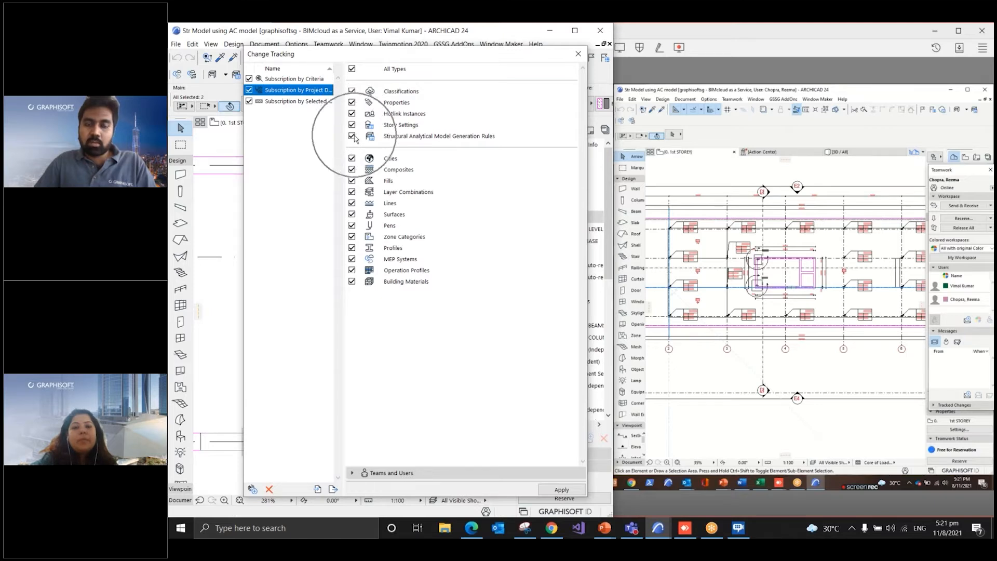
Limit the data tracked by Subscription by Project Data to Story Settings and Structural Analytical Model Generation Rules
{"action": "left_click", "coordinate": [352, 69]}
{"action": "left_click", "coordinate": [352, 125]}
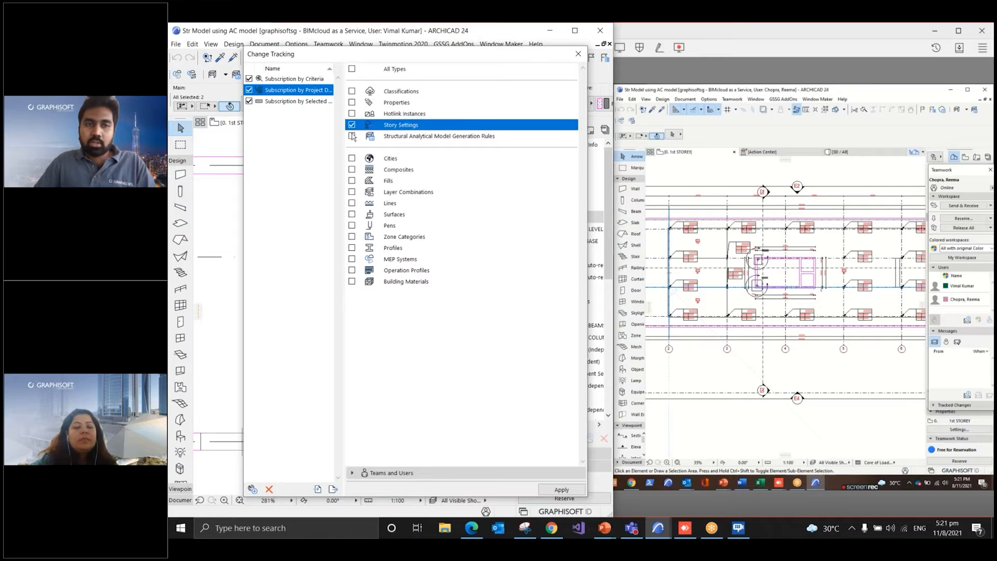
{"action": "left_click", "coordinate": [353, 137]}
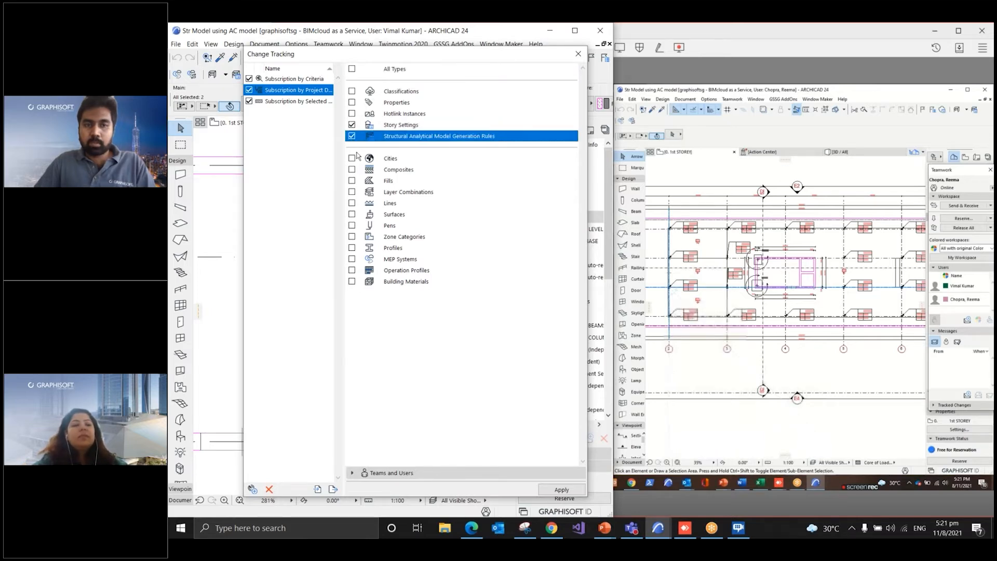
Replace Everyone with the other project member as the tracked user of Subscription by Project Data and apply the subscriptions
{"action": "left_click", "coordinate": [367, 472]}
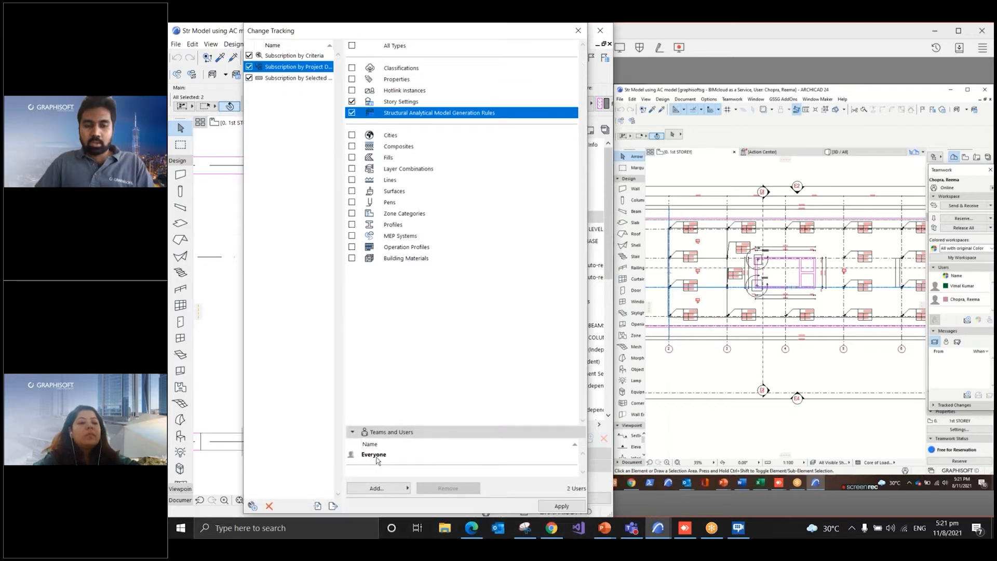
{"action": "left_click", "coordinate": [375, 455]}
{"action": "left_click", "coordinate": [448, 488]}
{"action": "left_click", "coordinate": [405, 488]}
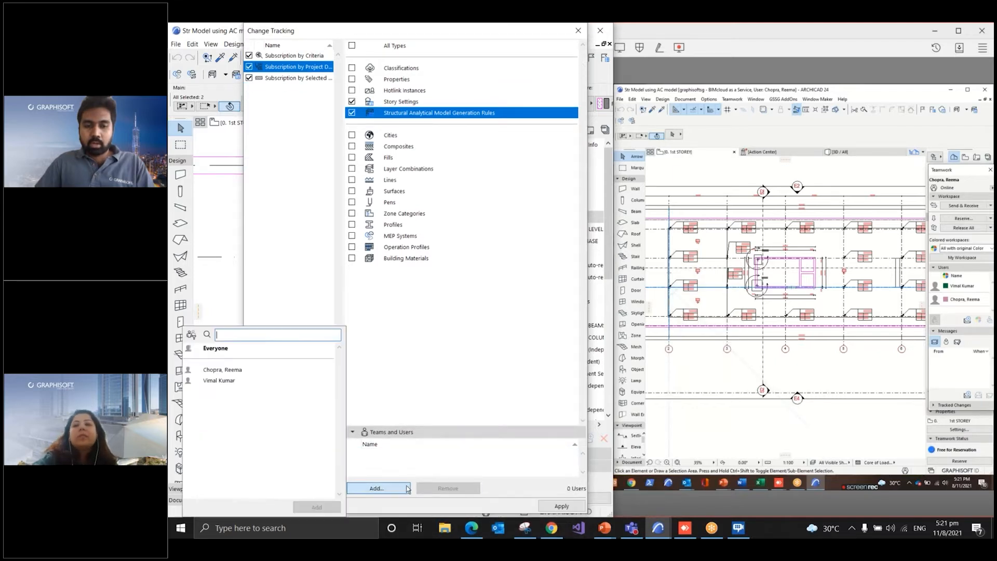
{"action": "double_click", "coordinate": [222, 369]}
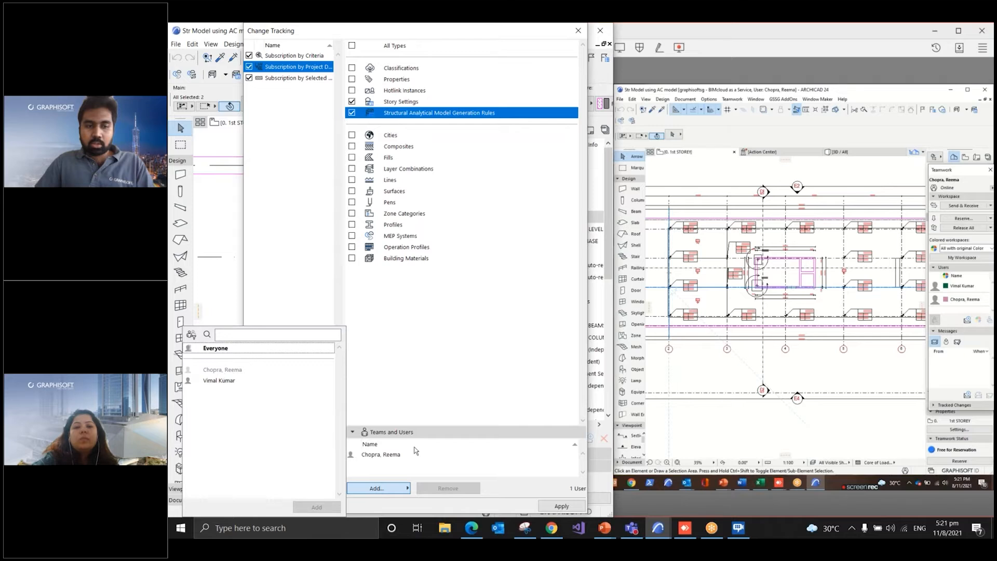
{"action": "left_click", "coordinate": [443, 462]}
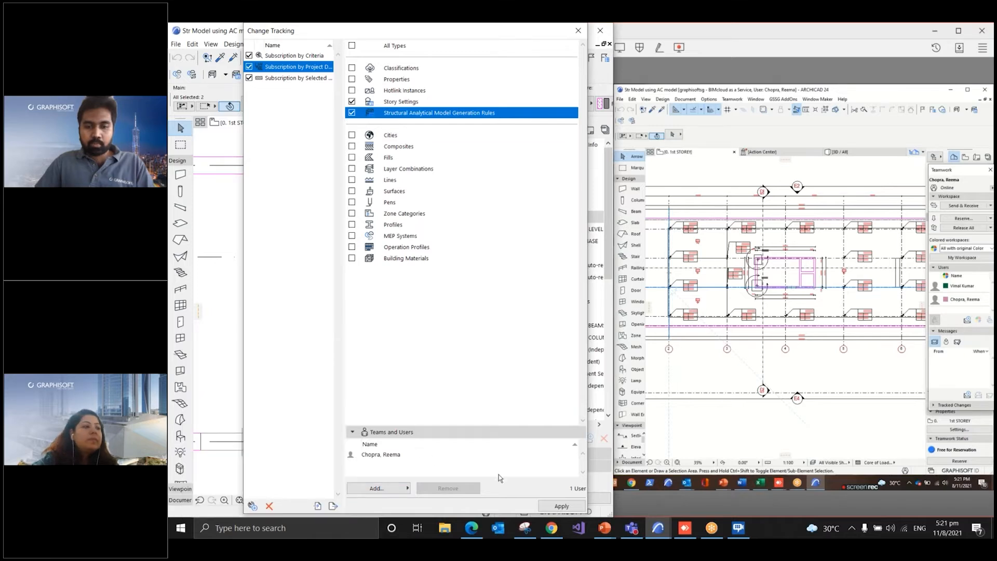
{"action": "left_click", "coordinate": [547, 506]}
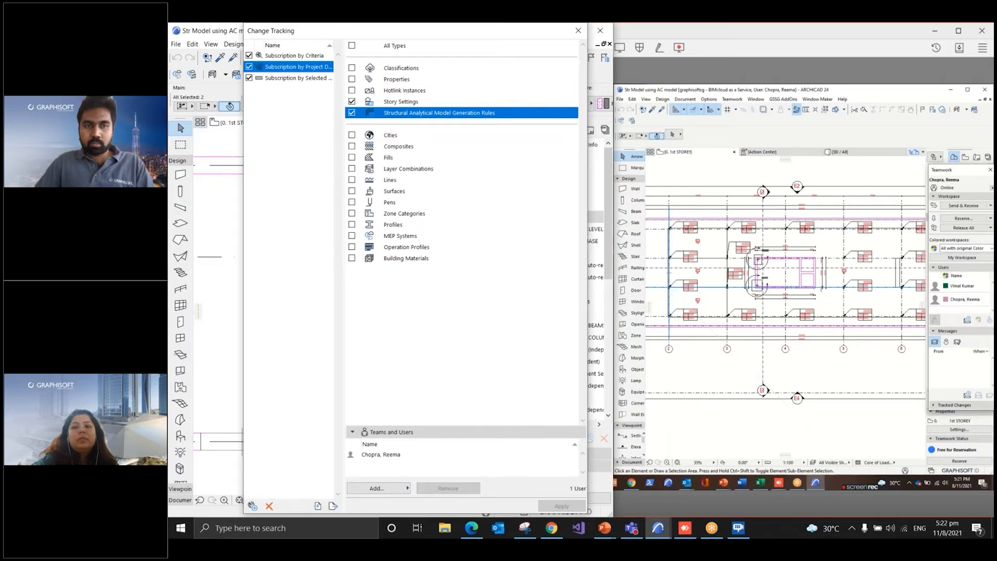
Expand the Tracked Changes list of the Teamwork palette and send and receive the project changes
{"action": "left_click_drag", "start_coordinate": [344, 35], "coordinate": [348, 303]}
{"action": "left_click_drag", "start_coordinate": [371, 306], "coordinate": [297, 72]}
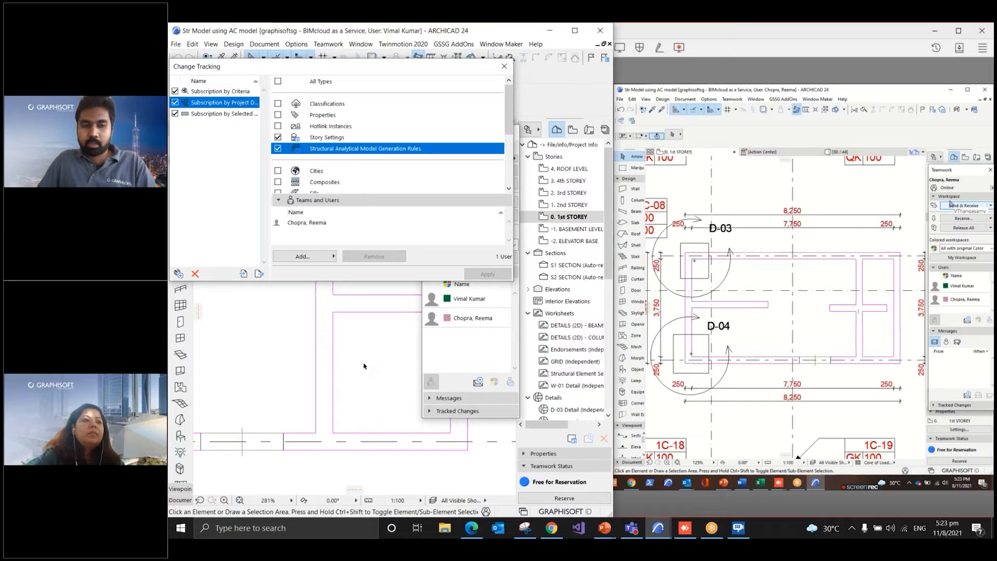
{"action": "left_click", "coordinate": [429, 411]}
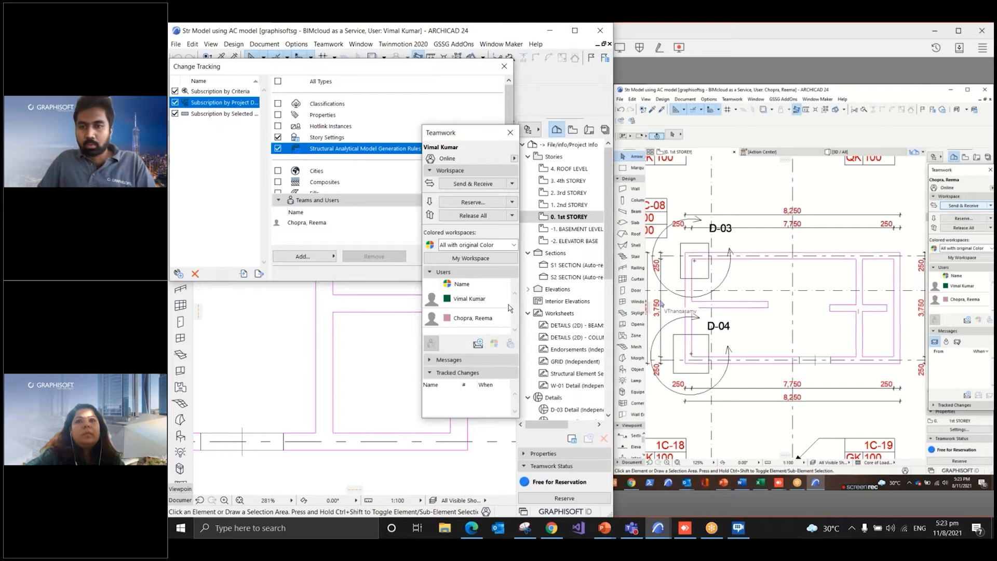
{"action": "left_click", "coordinate": [477, 185]}
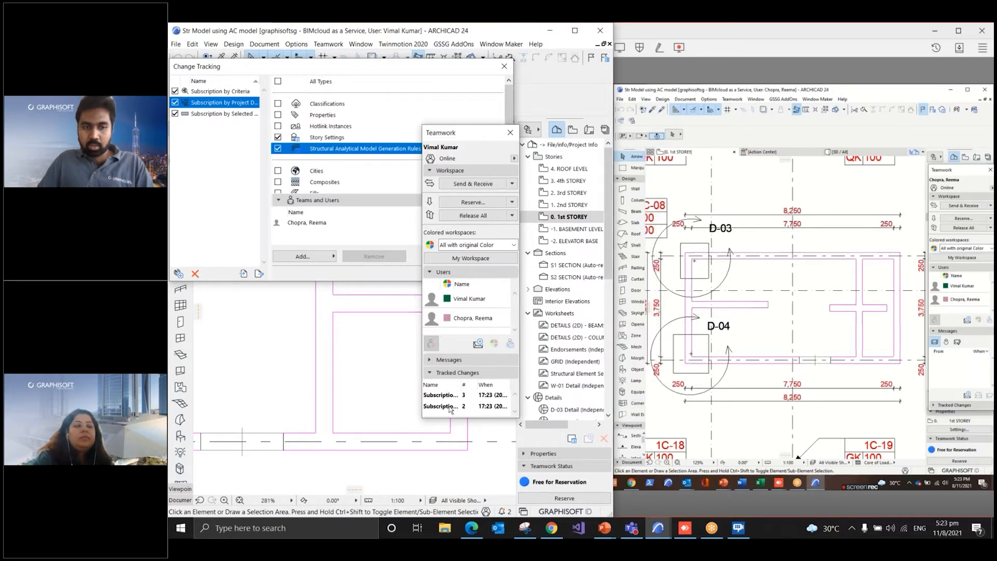
Examine which walls are listed as modified in the tracked changes of Subscription by Selected Elements
{"action": "double_click", "coordinate": [450, 408]}
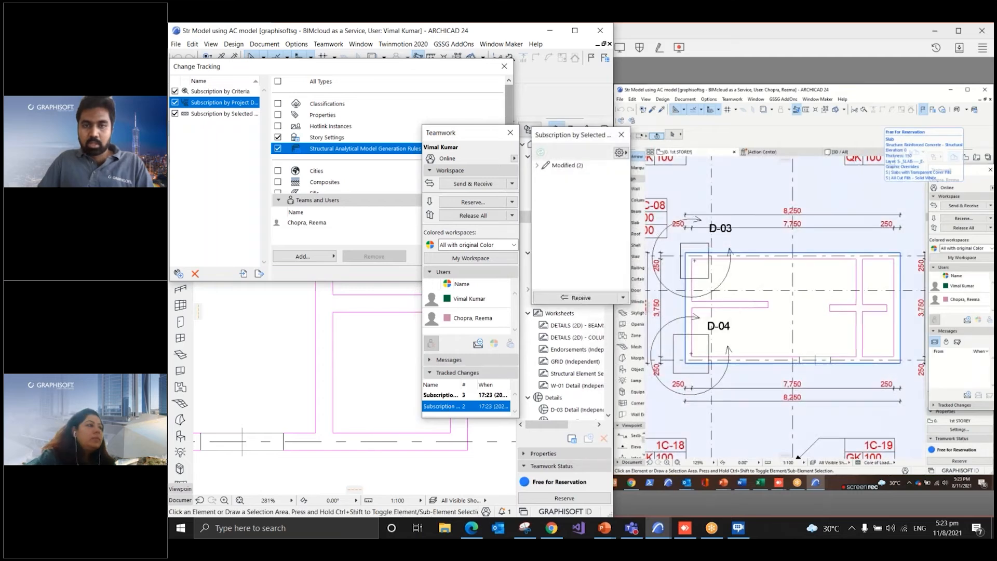
{"action": "left_click_drag", "start_coordinate": [556, 139], "coordinate": [310, 164]}
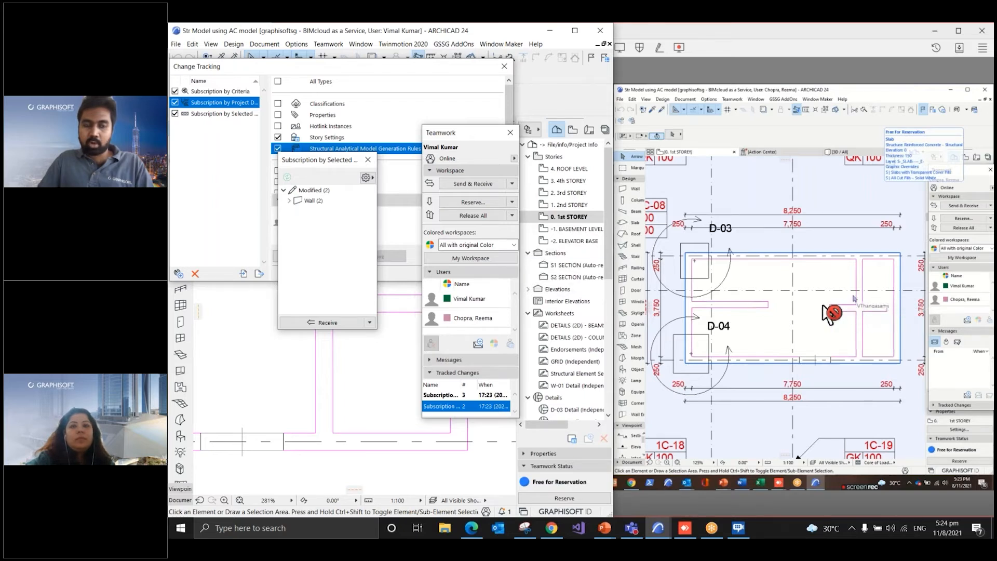
{"action": "left_click", "coordinate": [289, 201]}
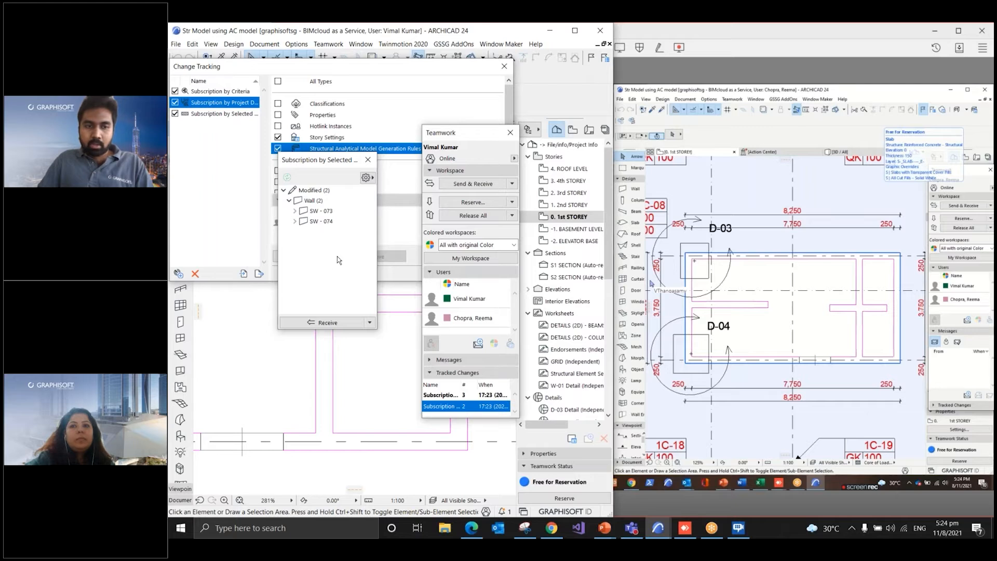
Receive the changes of Subscription by Selected Elements and compare the models, clearing the floating windows away from a maximized program window
{"action": "left_click", "coordinate": [344, 324]}
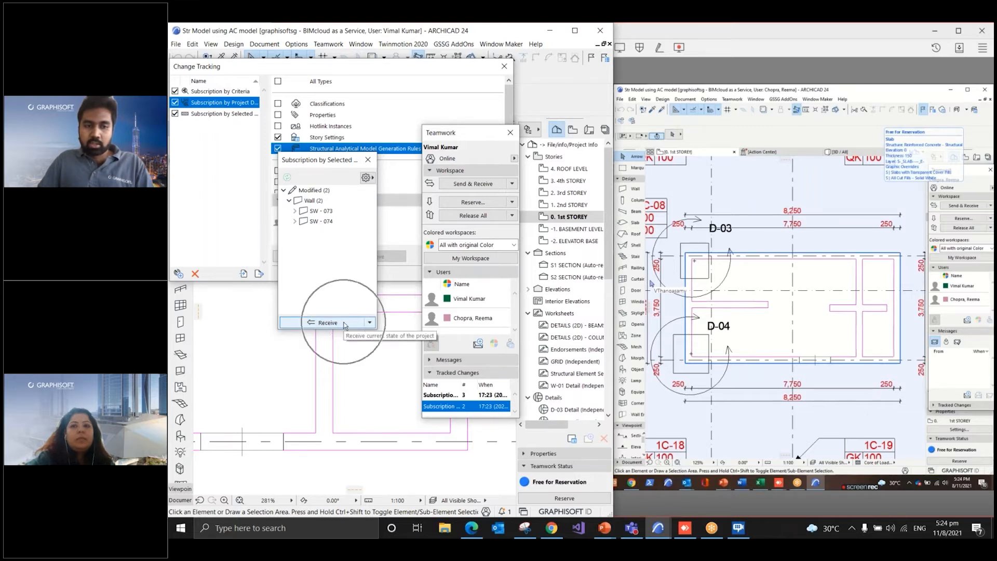
{"action": "left_click", "coordinate": [370, 323]}
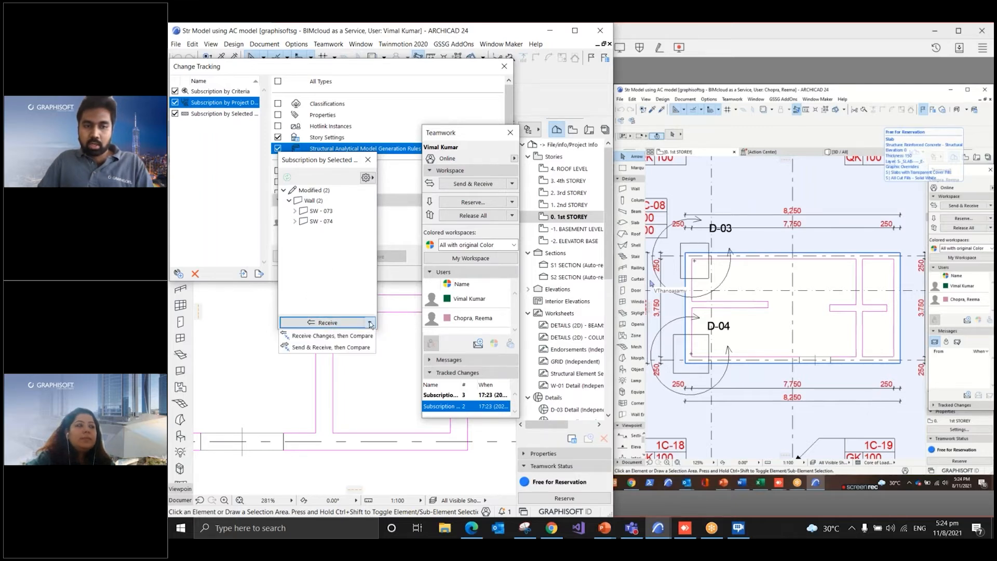
{"action": "left_click", "coordinate": [360, 336]}
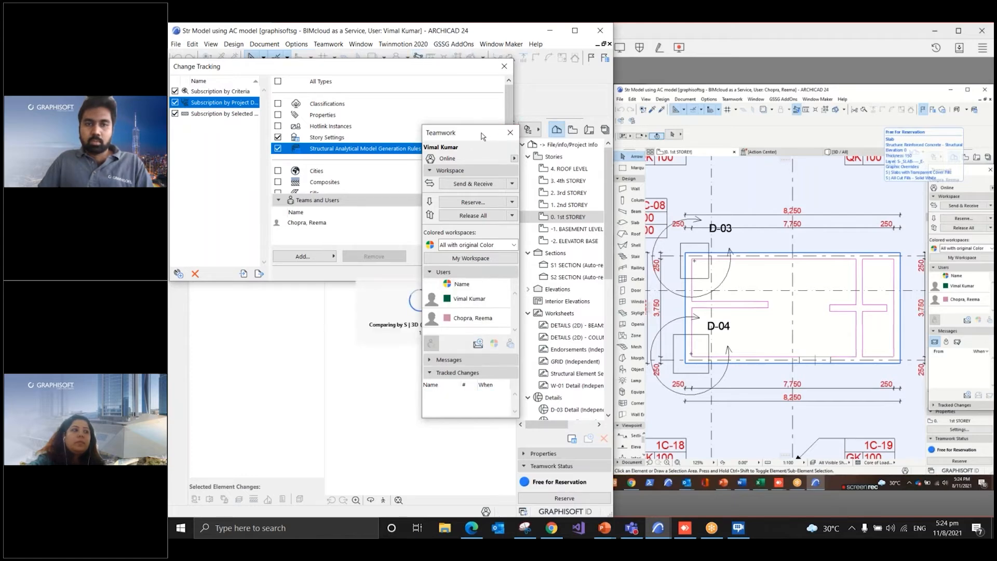
{"action": "double_click", "coordinate": [388, 35]}
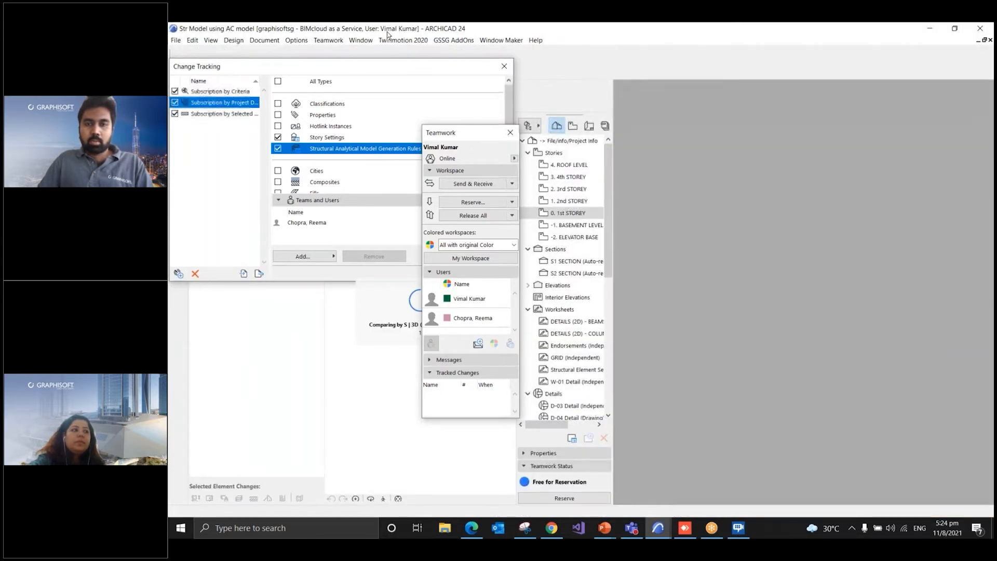
{"action": "left_click_drag", "start_coordinate": [466, 133], "coordinate": [884, 139]}
{"action": "left_click_drag", "start_coordinate": [410, 70], "coordinate": [993, 155]}
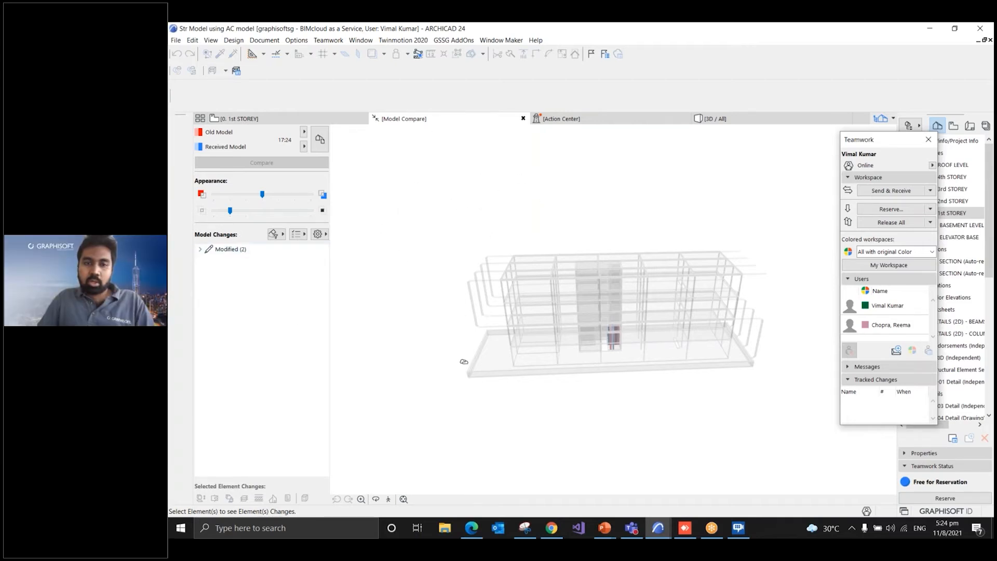
Make the unchanged elements fully transparent in the model comparison, trying the fully opaque display in between
{"action": "middle_click_drag", "start_coordinate": [517, 399], "coordinate": [638, 398], "text": "shift"}
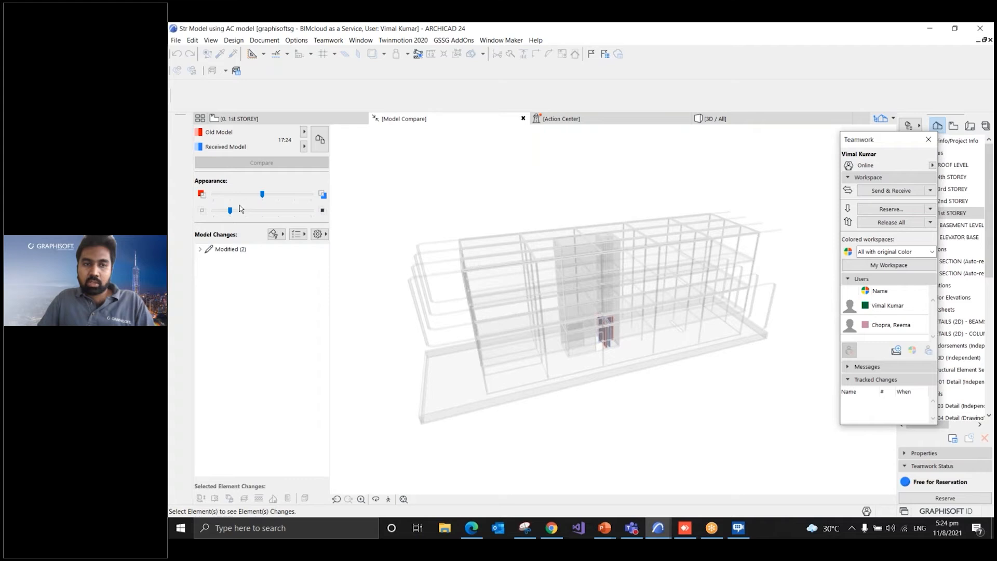
{"action": "left_click_drag", "start_coordinate": [229, 211], "coordinate": [195, 213]}
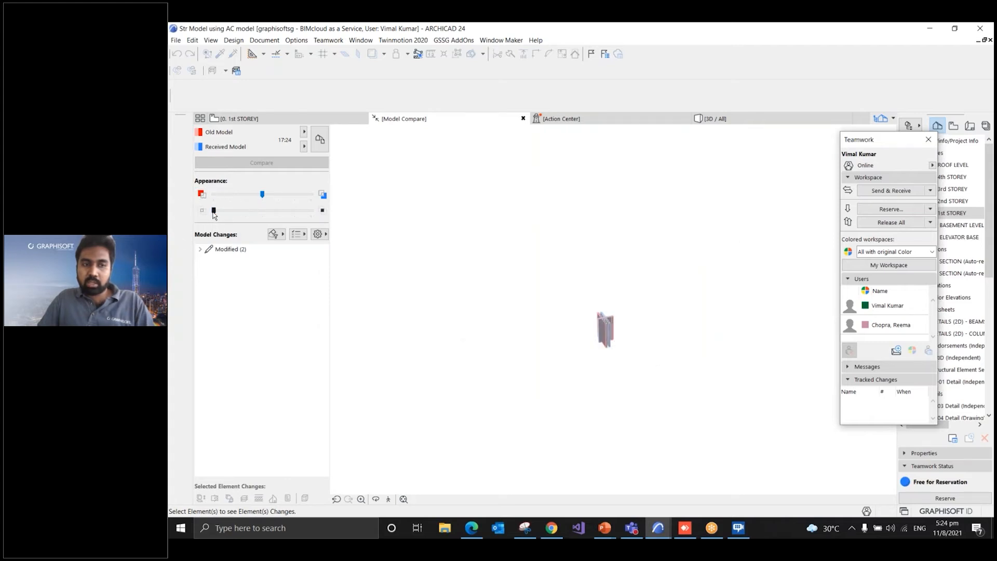
{"action": "left_click_drag", "start_coordinate": [213, 212], "coordinate": [316, 214]}
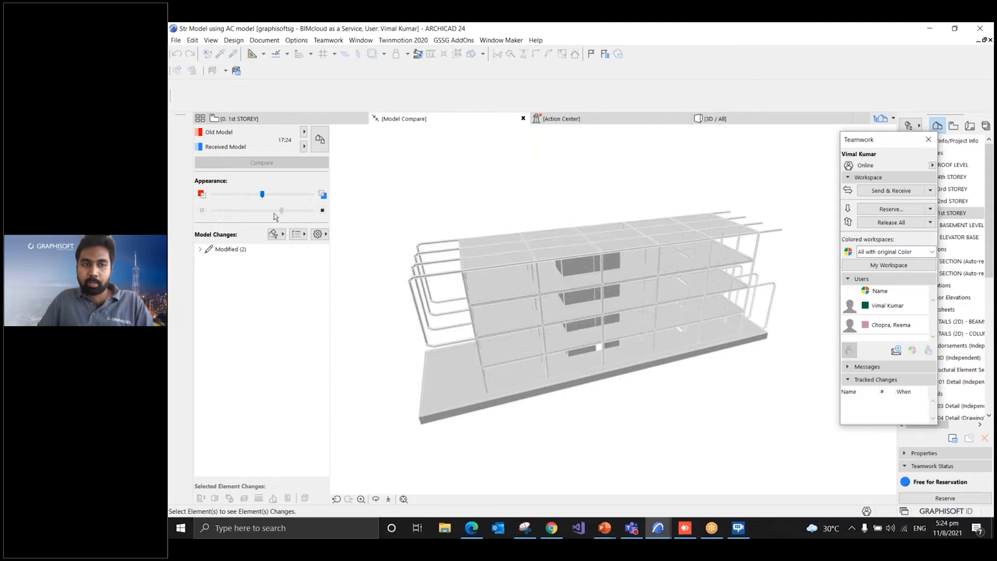
{"action": "left_click_drag", "start_coordinate": [310, 210], "coordinate": [213, 211]}
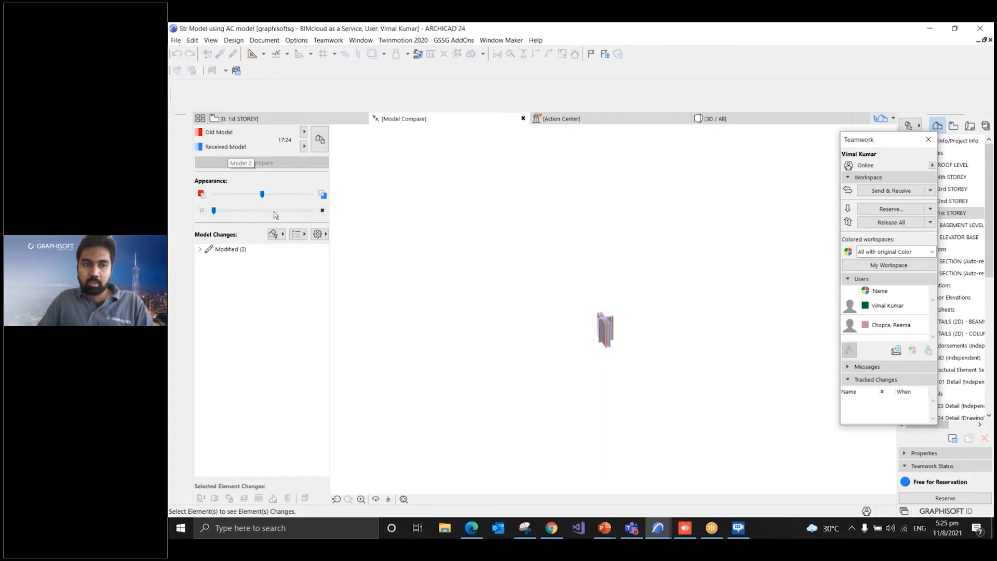
Compare the two modified walls up close by fading fully to the old model, fully to the received model, and back to an even blend
{"action": "scroll", "coordinate": [659, 332], "scroll_direction": "up", "scroll_amount": 5}
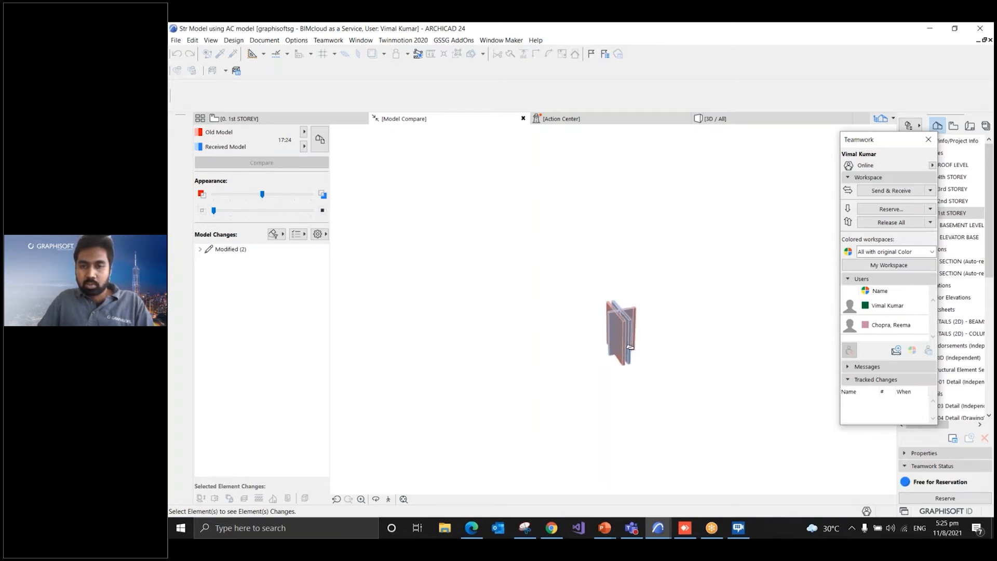
{"action": "middle_click_drag", "start_coordinate": [636, 315], "coordinate": [641, 343], "text": "shift"}
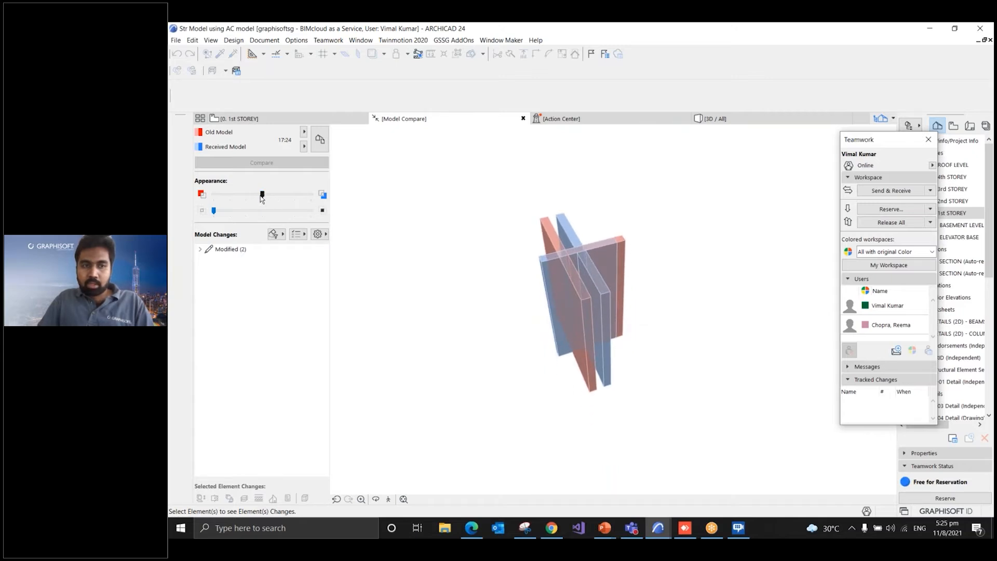
{"action": "left_click_drag", "start_coordinate": [263, 196], "coordinate": [209, 198]}
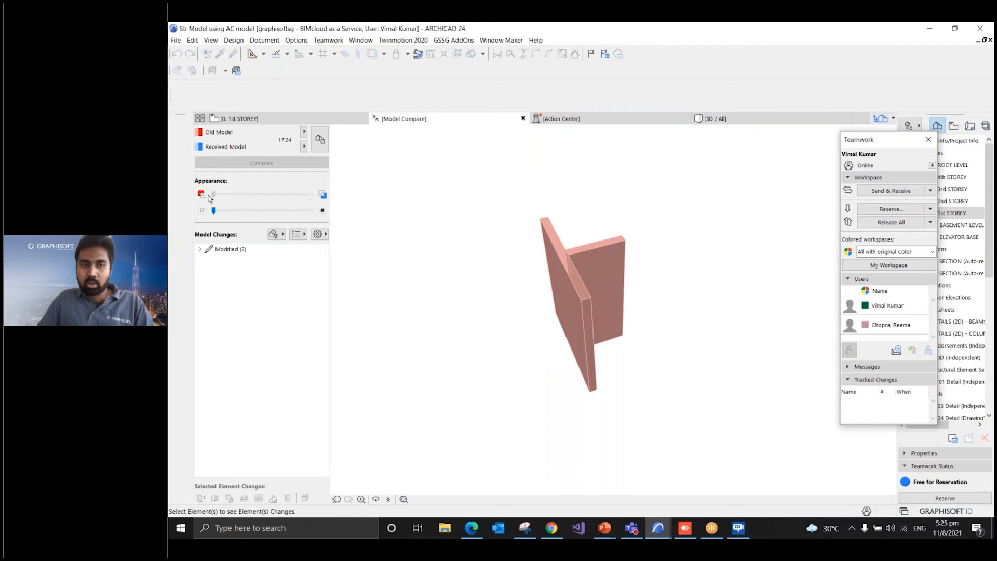
{"action": "left_click_drag", "start_coordinate": [229, 196], "coordinate": [321, 201]}
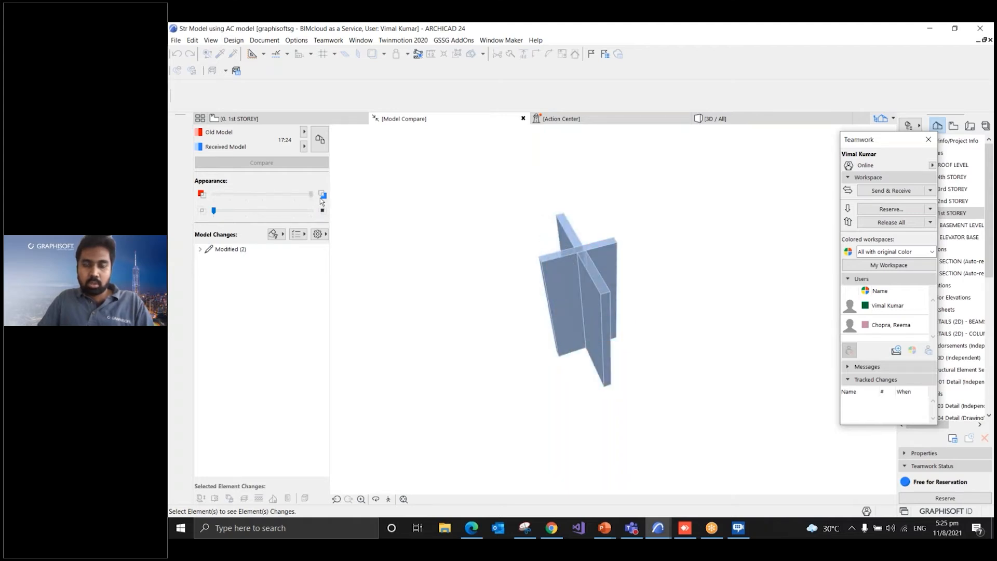
{"action": "left_click_drag", "start_coordinate": [311, 195], "coordinate": [264, 198]}
{"action": "mouse_move", "coordinate": [645, 298]}
{"action": "middle_mouse_down", "text": "shift"}
{"action": "mouse_move", "coordinate": [739, 298]}
{"action": "mouse_move", "coordinate": [655, 291]}
{"action": "middle_mouse_up", "text": "shift"}
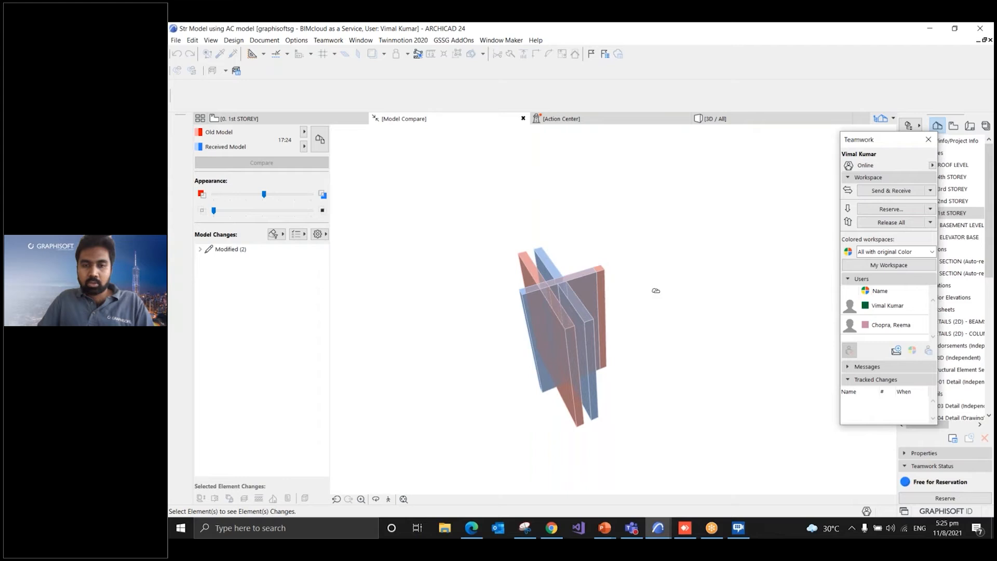
{"action": "middle_click_drag", "start_coordinate": [641, 331], "coordinate": [649, 280], "text": "shift"}
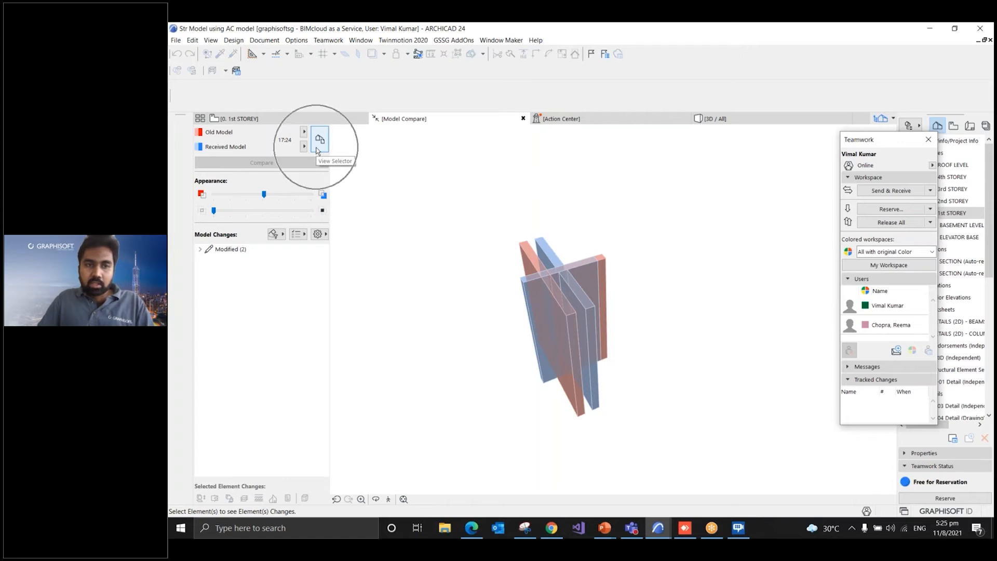
Examine the common 3D views and the physical or structural analytical model options offered for the comparison
{"action": "left_click", "coordinate": [317, 149]}
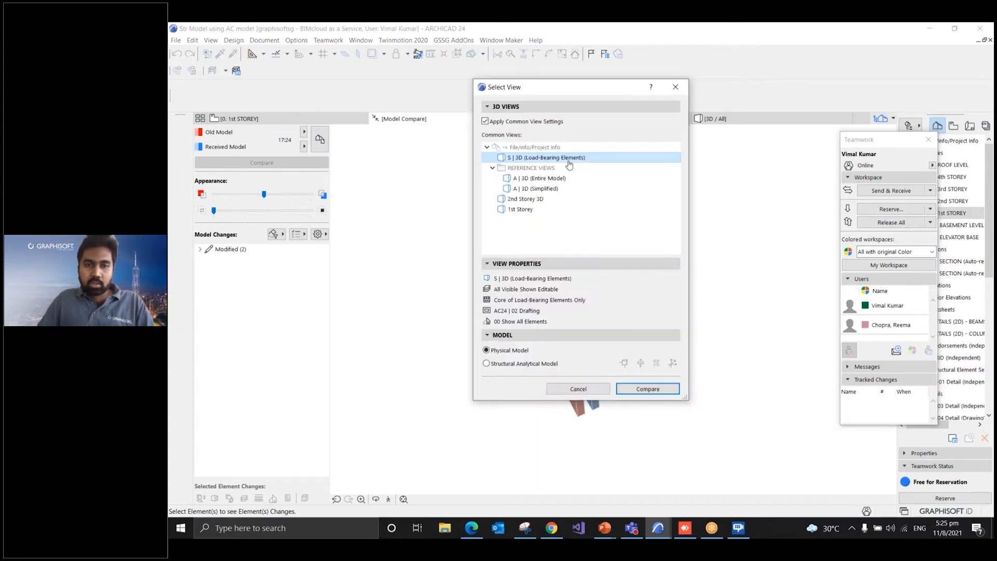
{"action": "left_click", "coordinate": [529, 163]}
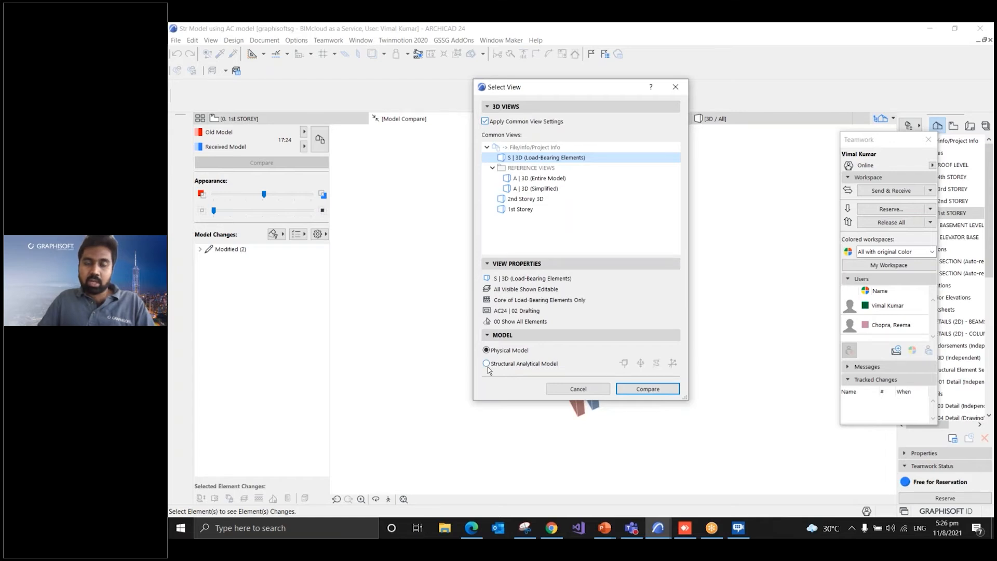
{"action": "left_click", "coordinate": [676, 87]}
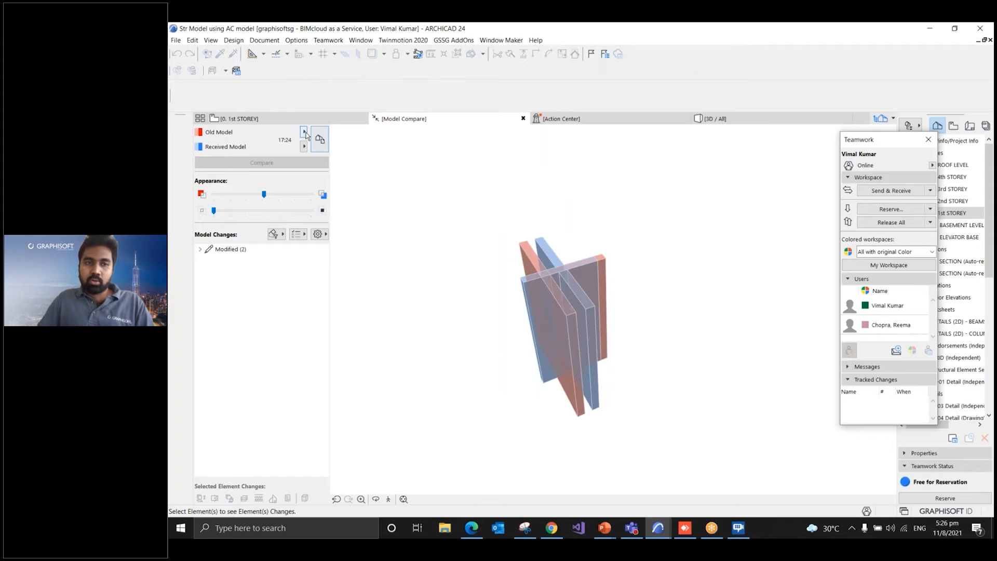
Review the source options offered for the old model and for the received model
{"action": "left_click", "coordinate": [305, 133]}
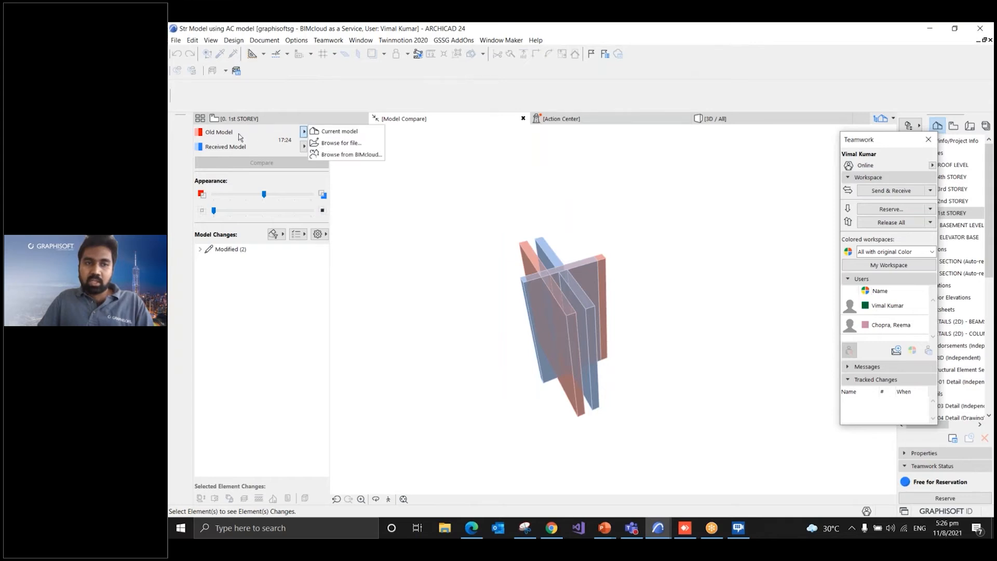
{"action": "left_click", "coordinate": [304, 147]}
{"action": "left_click", "coordinate": [305, 148]}
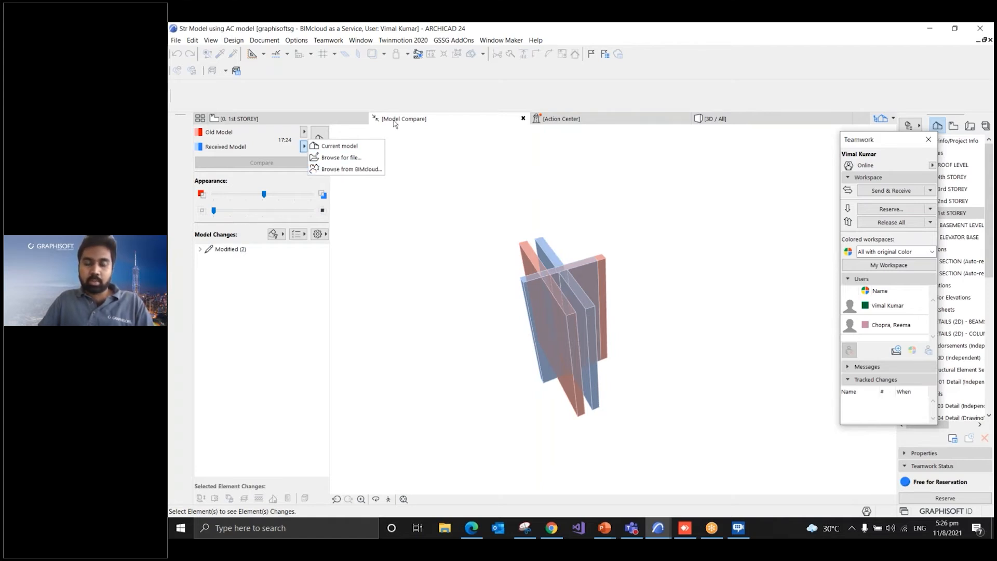
{"action": "left_click", "coordinate": [386, 189]}
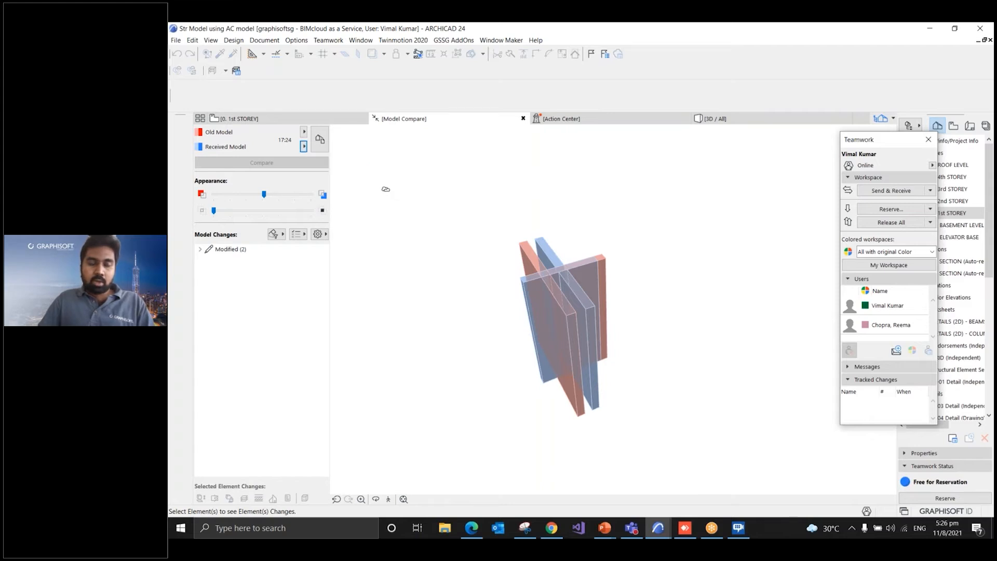
Expand the modified elements and switch the model changes criteria to the built-in All 3D Elements set
{"action": "left_click", "coordinate": [199, 249]}
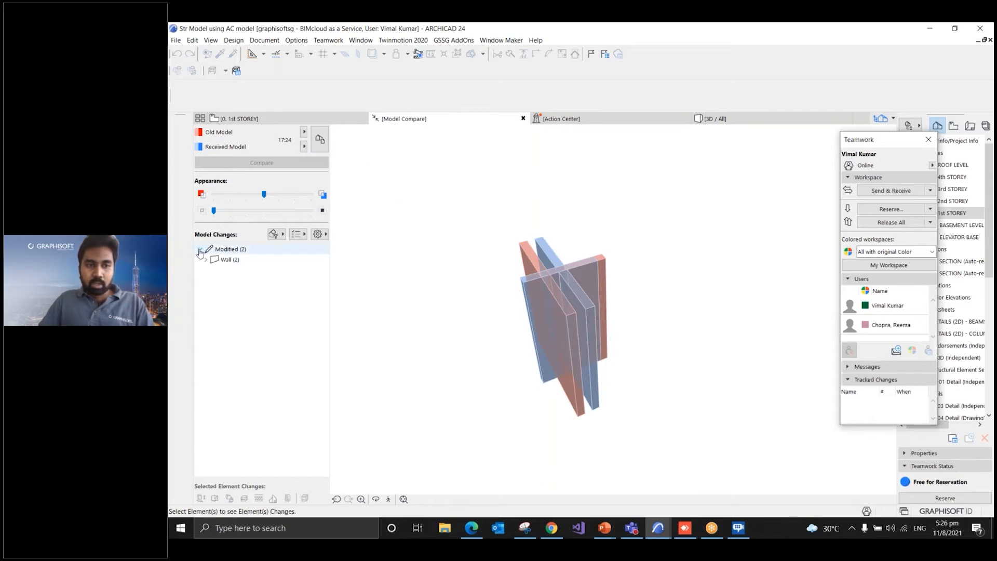
{"action": "left_click", "coordinate": [281, 238]}
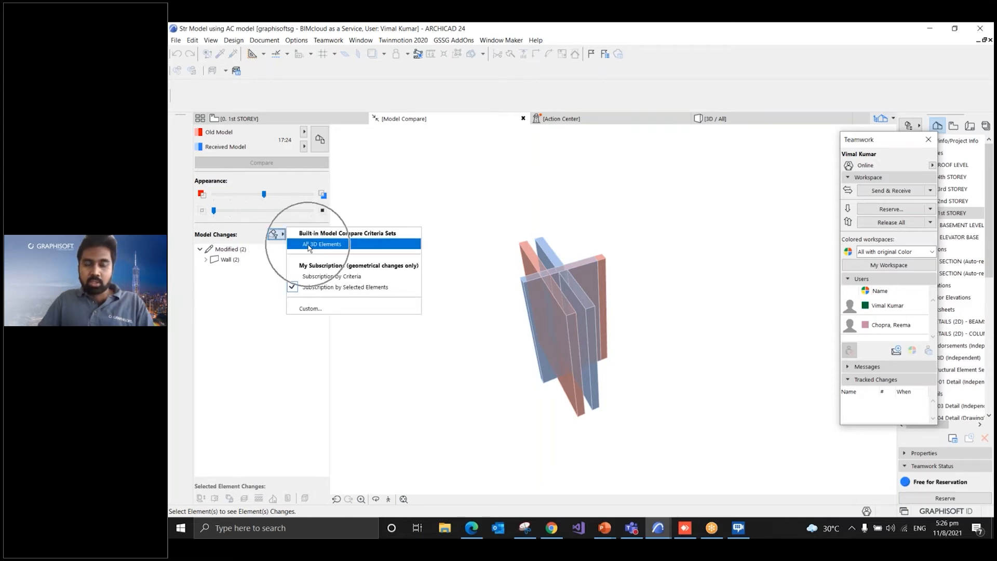
{"action": "left_click", "coordinate": [307, 244]}
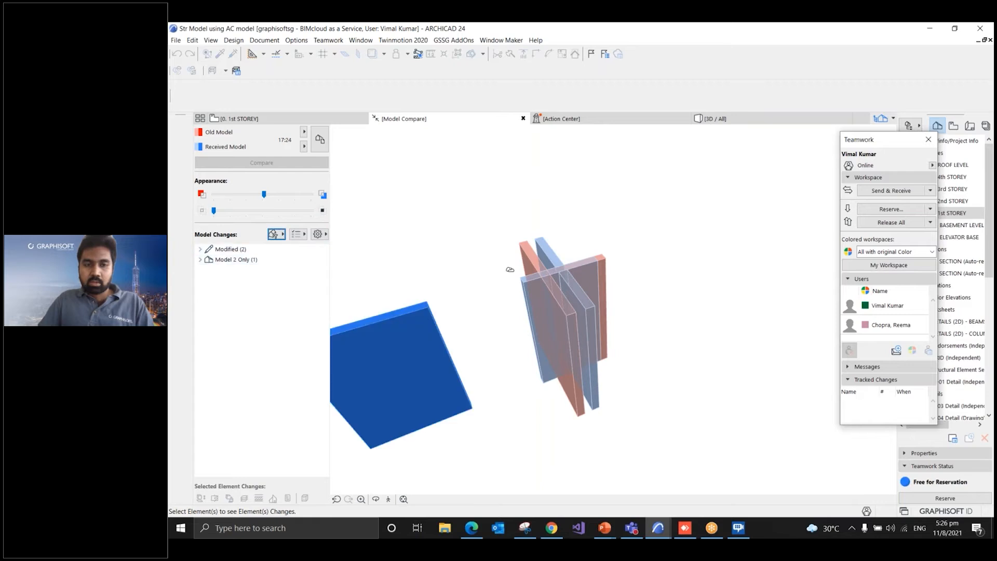
{"action": "middle_click_drag", "start_coordinate": [458, 310], "coordinate": [549, 280]}
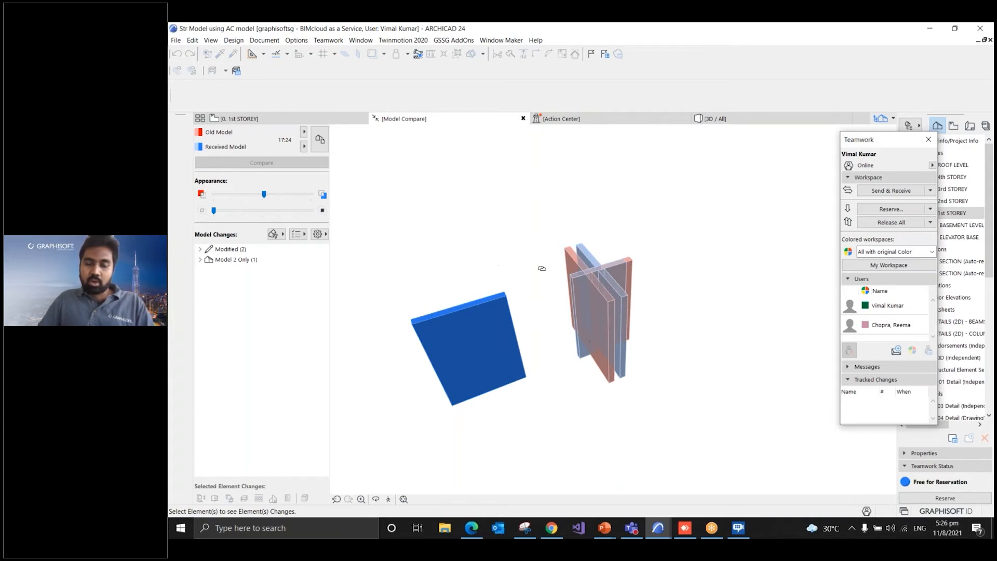
Filter the model changes by Subscription by Criteria and check the active criteria set
{"action": "left_click", "coordinate": [281, 235]}
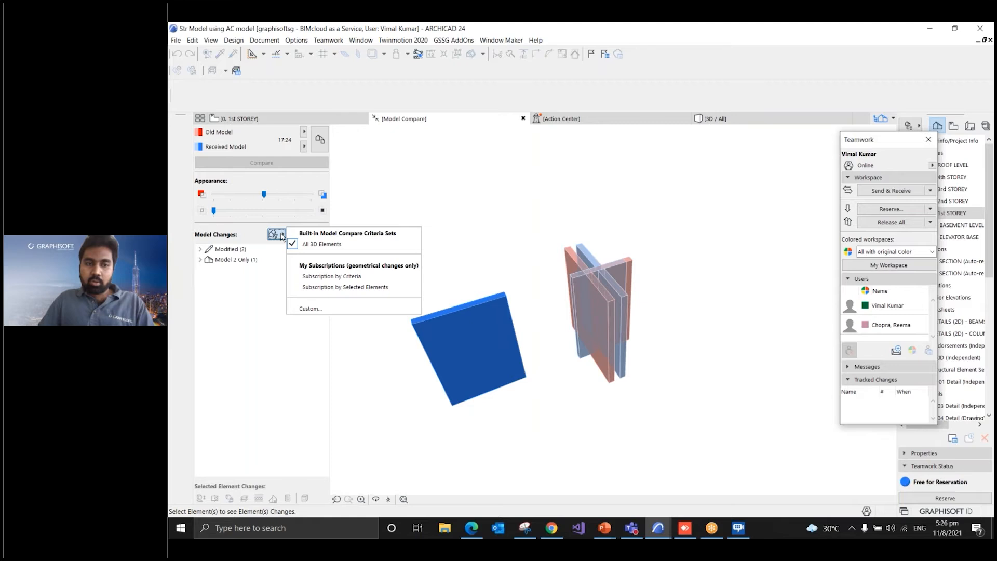
{"action": "left_click", "coordinate": [330, 276]}
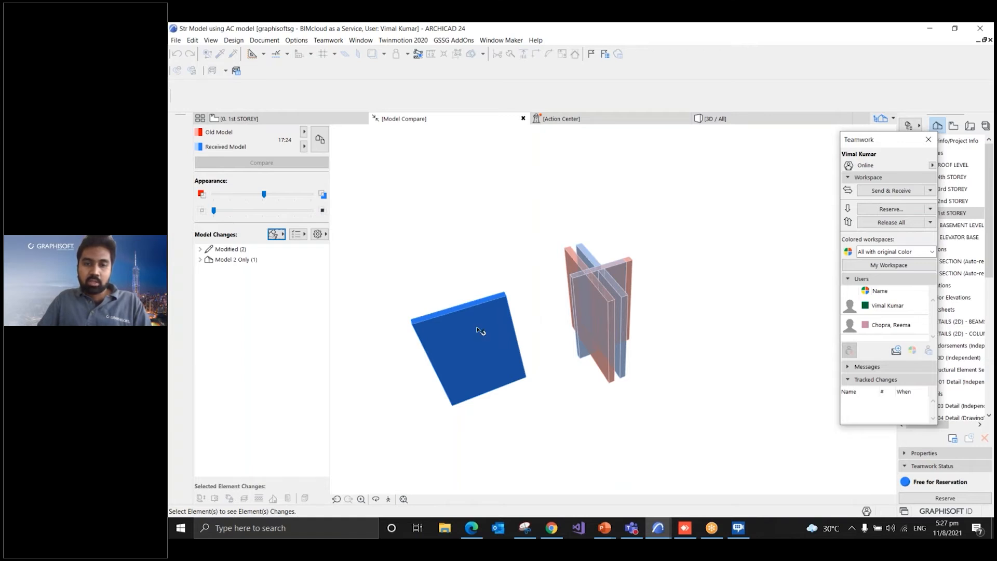
{"action": "left_click", "coordinate": [283, 239]}
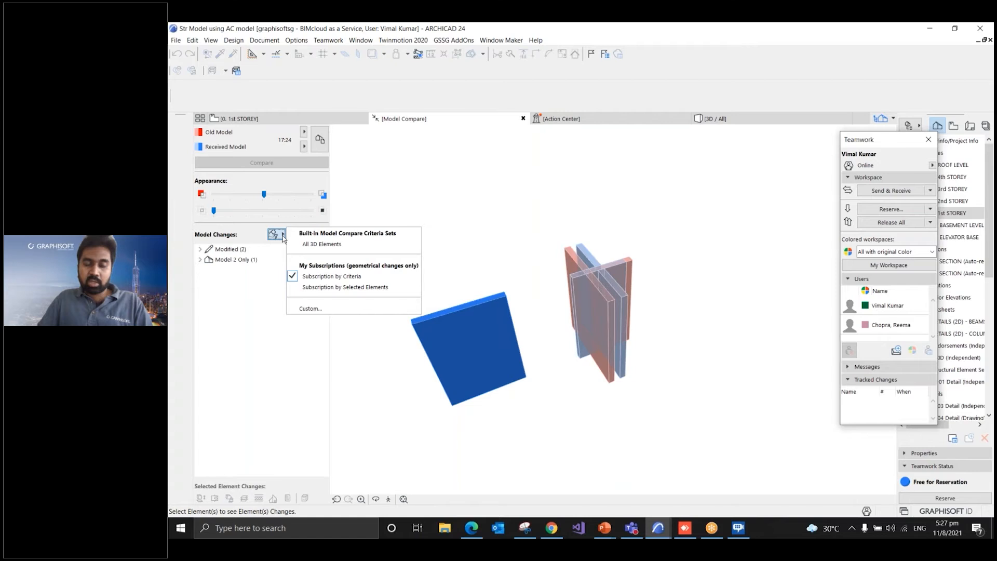
{"action": "left_click", "coordinate": [283, 239]}
Examine which change types the comparison checklist covers under the active subscription criteria
{"action": "left_click", "coordinate": [304, 235]}
{"action": "left_click", "coordinate": [304, 236]}
{"action": "left_click", "coordinate": [305, 235]}
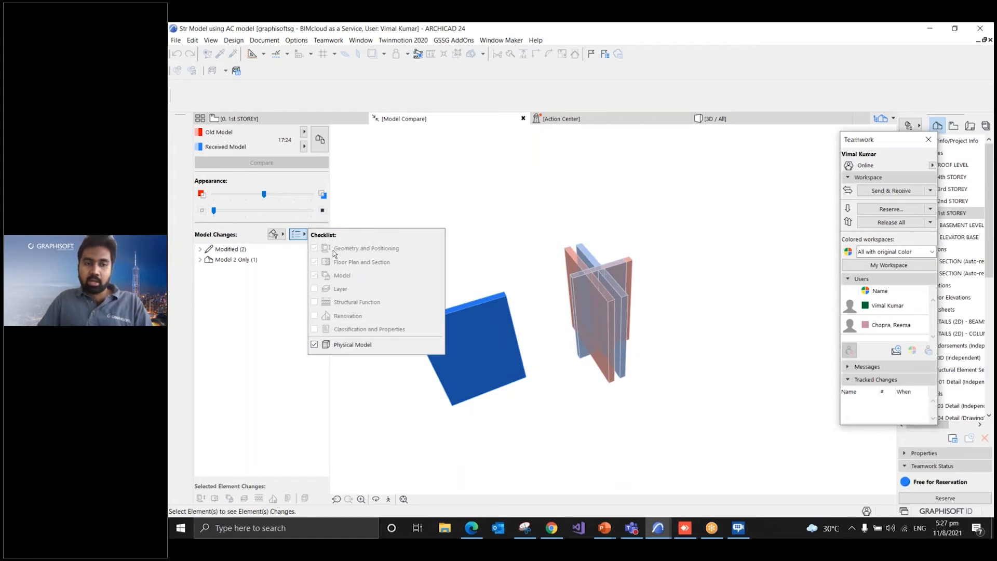
{"action": "left_click", "coordinate": [282, 235]}
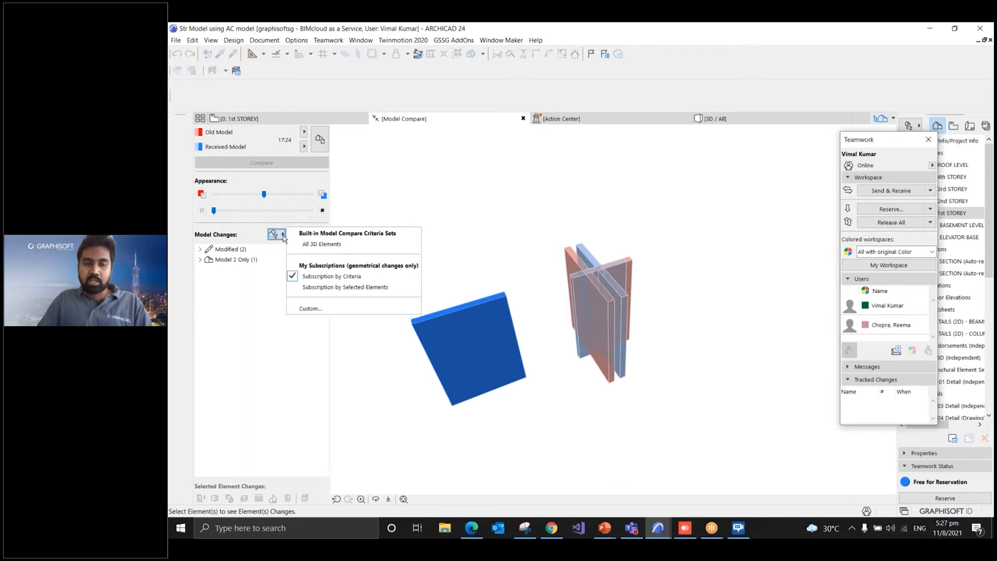
{"action": "left_click", "coordinate": [270, 263]}
{"action": "left_click", "coordinate": [297, 235]}
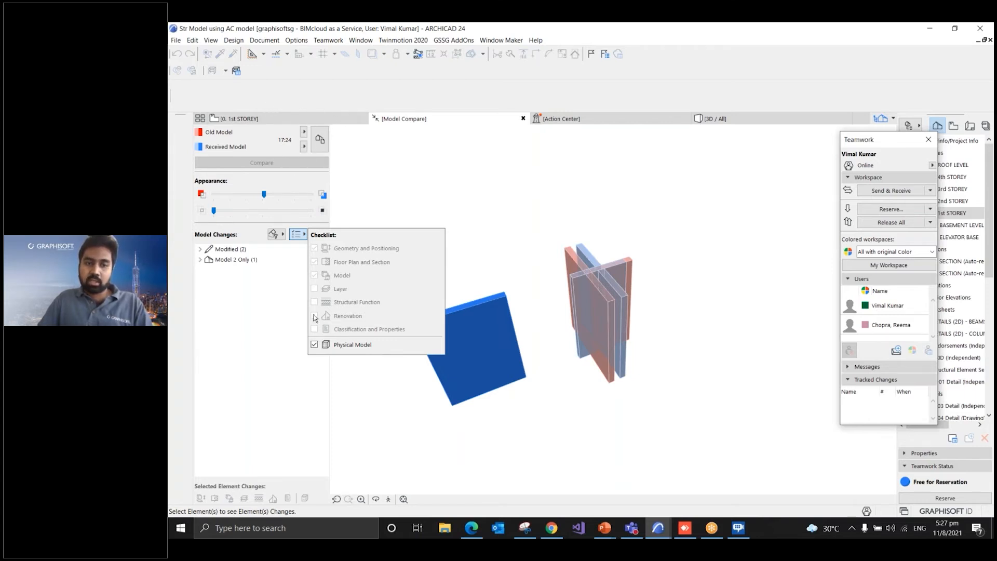
{"action": "left_click", "coordinate": [277, 351]}
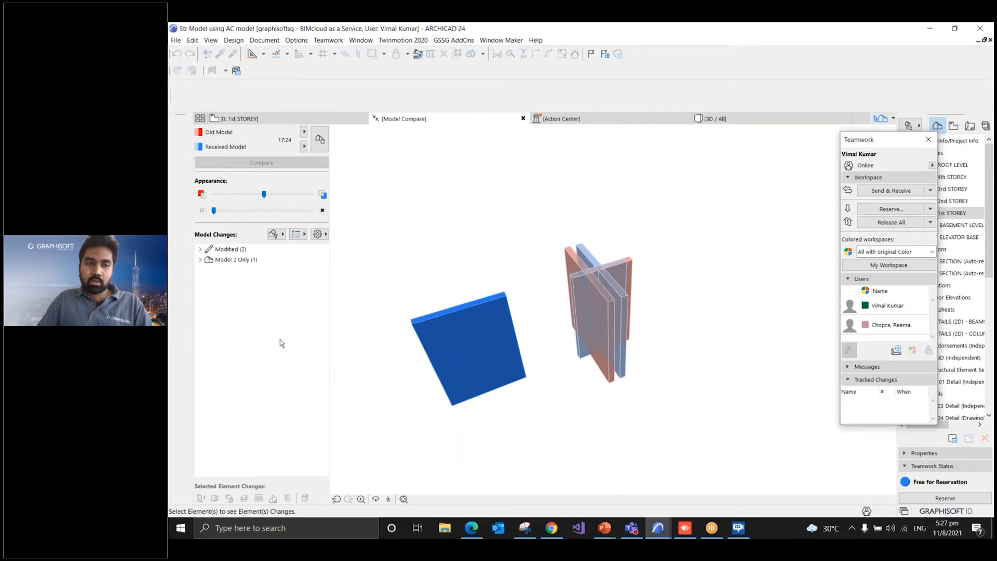
Group the model changes by Tool ahead of Status and expand the Wall, Modified and Model 2 Only groups
{"action": "left_click", "coordinate": [321, 235]}
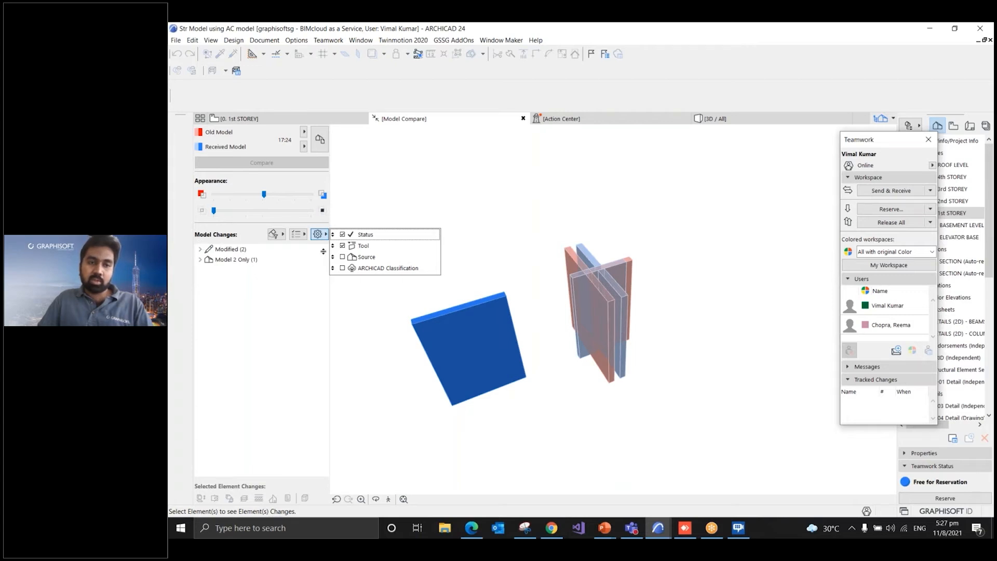
{"action": "left_click_drag", "start_coordinate": [334, 245], "coordinate": [334, 234]}
{"action": "left_click", "coordinate": [292, 290]}
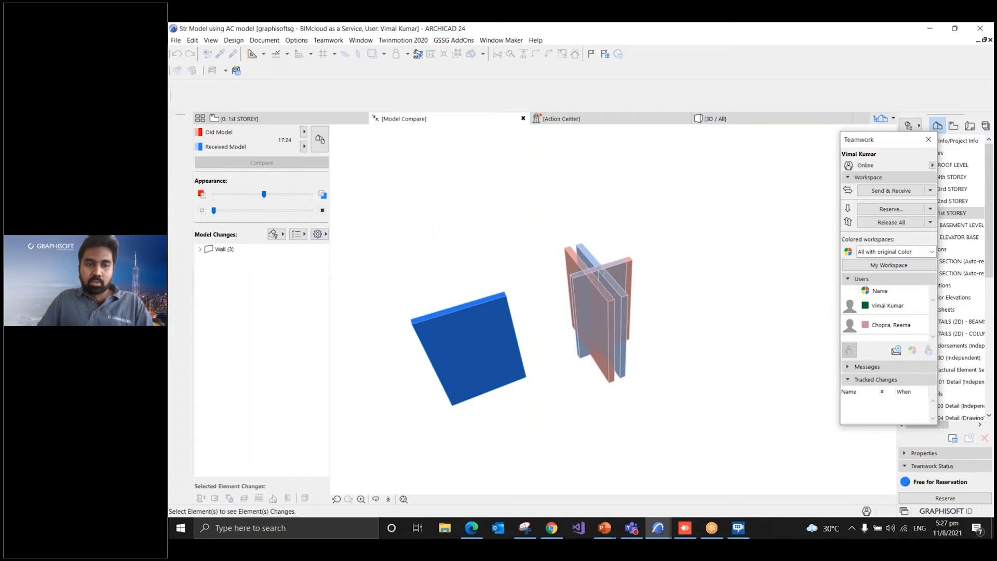
{"action": "left_click", "coordinate": [200, 250]}
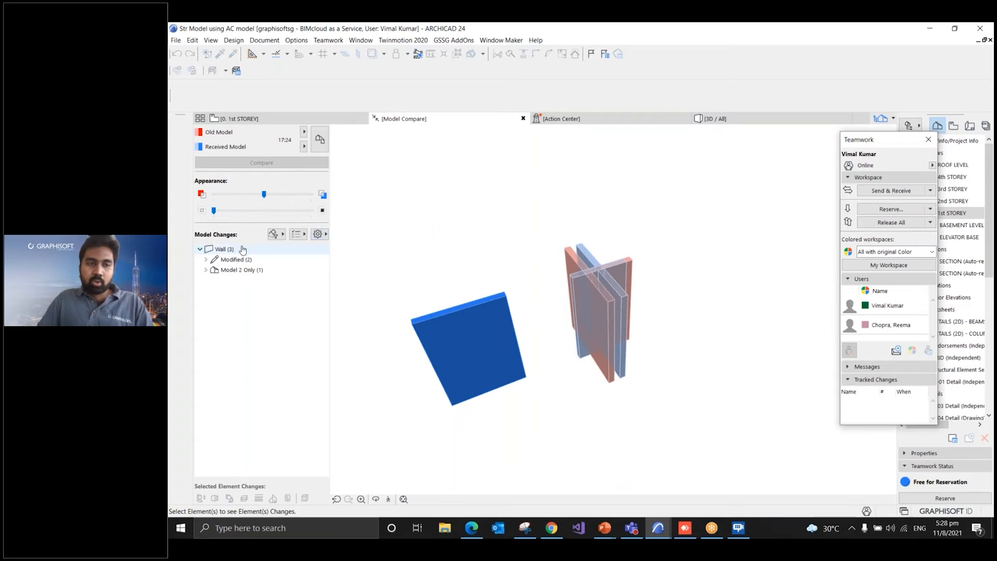
{"action": "left_click", "coordinate": [206, 259]}
{"action": "left_click", "coordinate": [207, 291]}
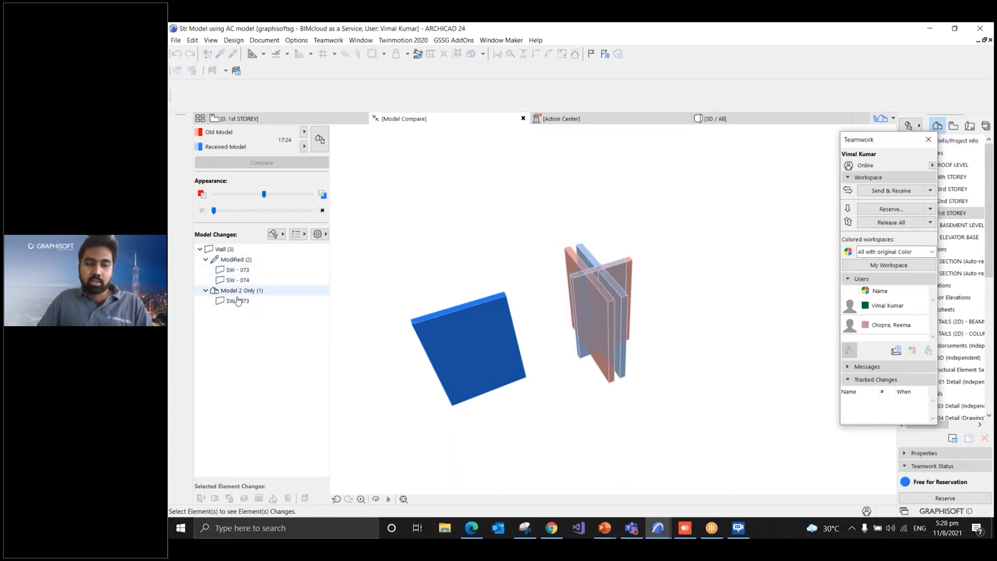
Inspect the modified walls SW - 073 and SW - 074 and the Model 2 Only wall SW - 073 one by one in 3D
{"action": "left_click", "coordinate": [240, 271]}
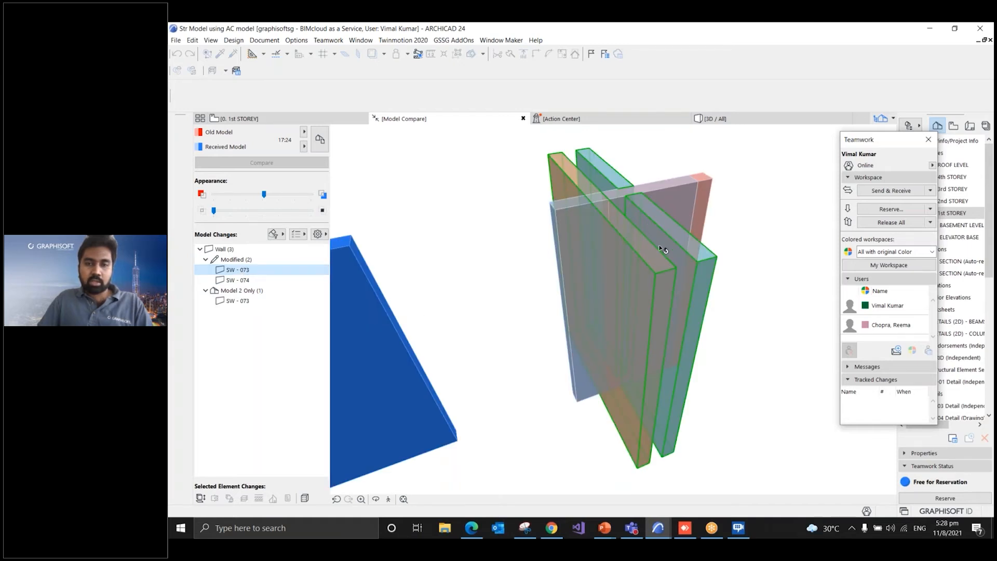
{"action": "left_click", "coordinate": [246, 281]}
{"action": "left_click_drag", "start_coordinate": [610, 232], "coordinate": [618, 261]}
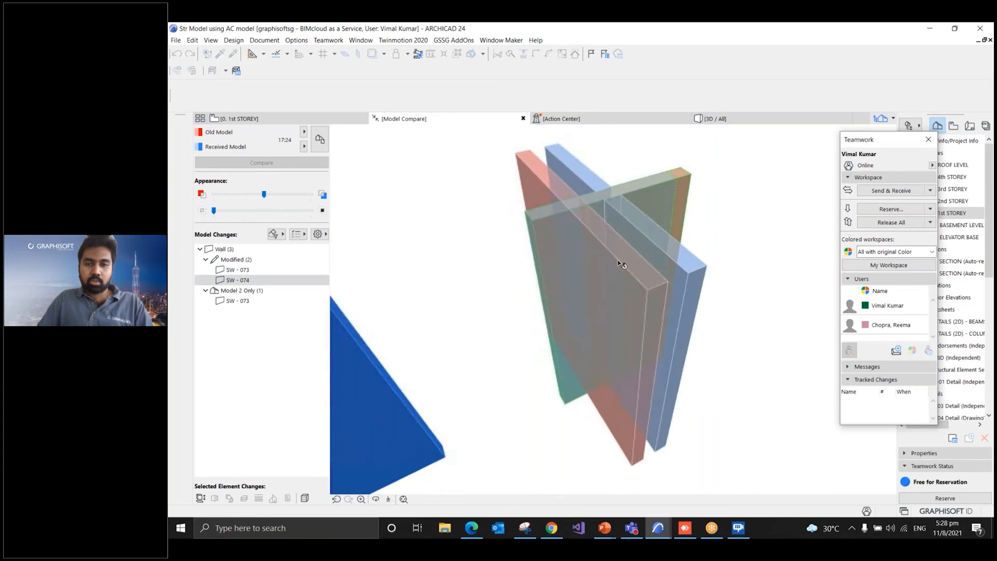
{"action": "scroll", "coordinate": [621, 265], "scroll_direction": "down", "scroll_amount": 5}
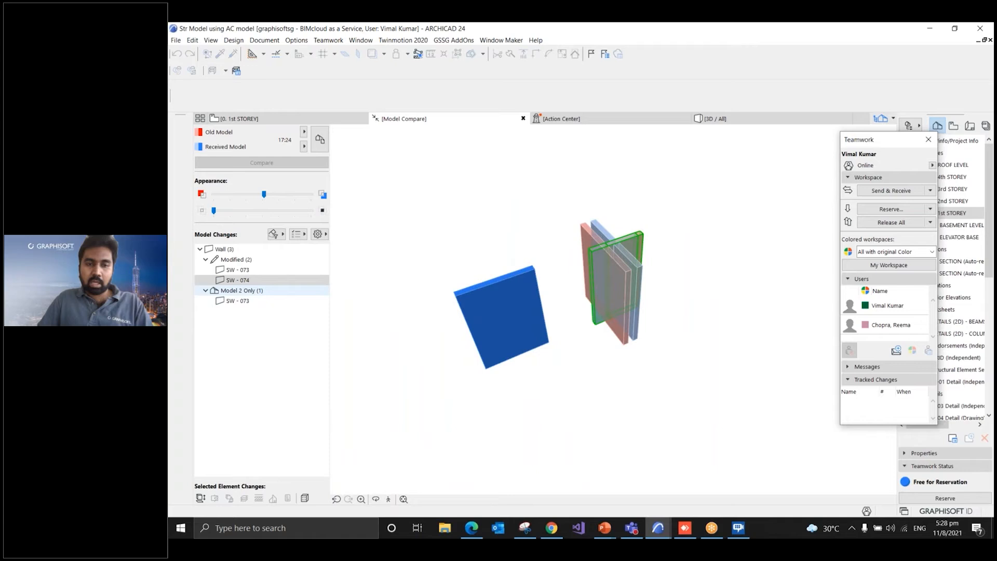
{"action": "left_click", "coordinate": [230, 301]}
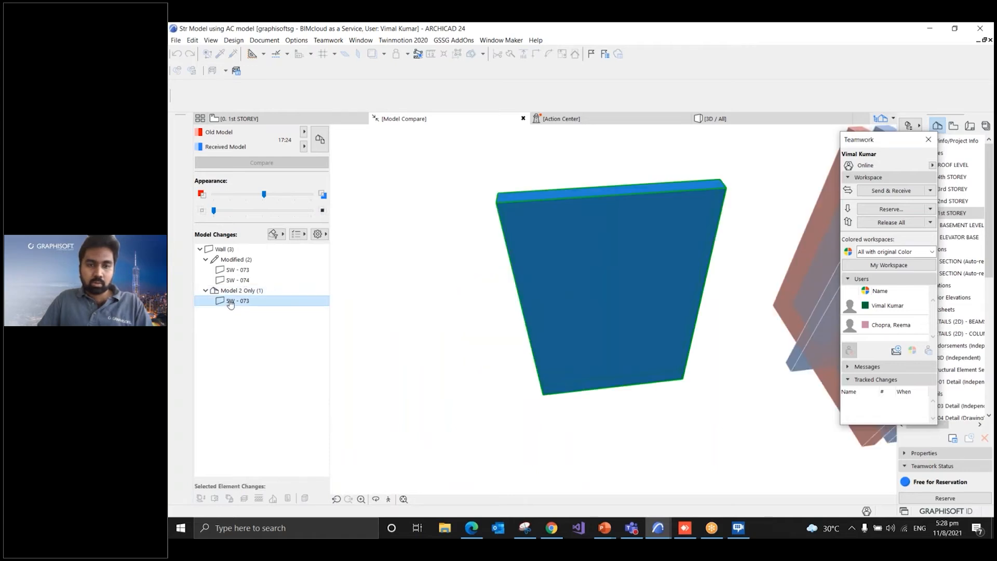
Examine all changed walls together in 3D and highlight the modified walls SW - 073 and SW - 074
{"action": "left_click_drag", "start_coordinate": [483, 341], "coordinate": [628, 349]}
{"action": "middle_click_drag", "start_coordinate": [676, 350], "coordinate": [585, 290], "text": "shift"}
{"action": "middle_click_drag", "start_coordinate": [723, 165], "coordinate": [585, 242], "text": "shift"}
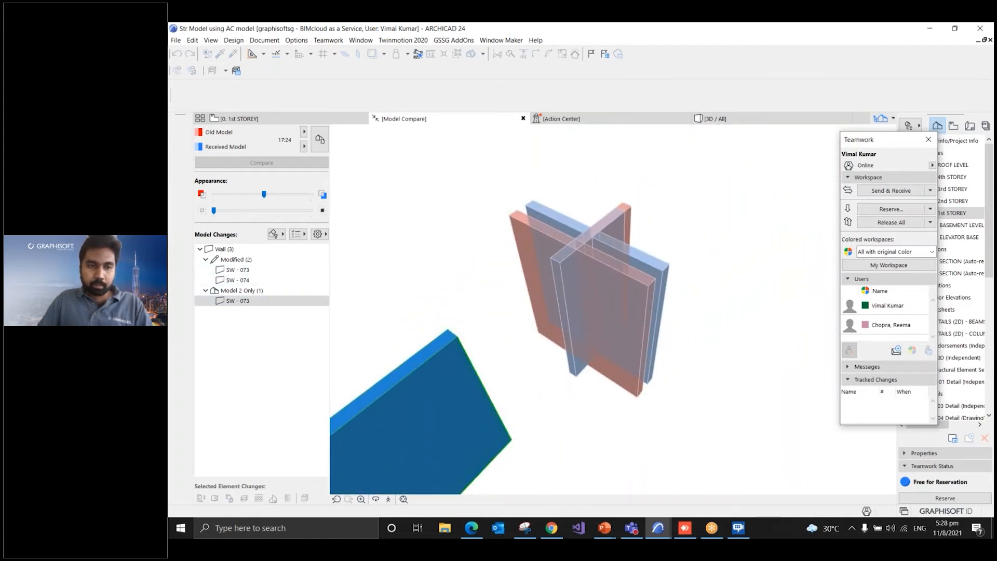
{"action": "left_click", "coordinate": [238, 269]}
{"action": "left_click", "coordinate": [239, 279], "text": "shift"}
{"action": "left_click", "coordinate": [240, 279]}
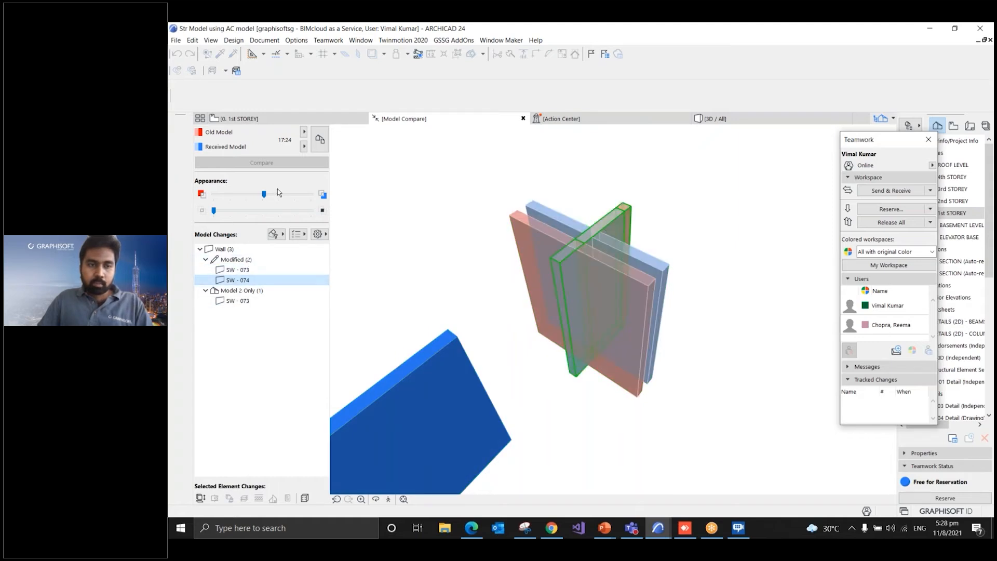
Shift the comparison appearance slightly towards the received model and select both modified walls plus the Model 2 Only wall
{"action": "left_click_drag", "start_coordinate": [265, 195], "coordinate": [275, 195]}
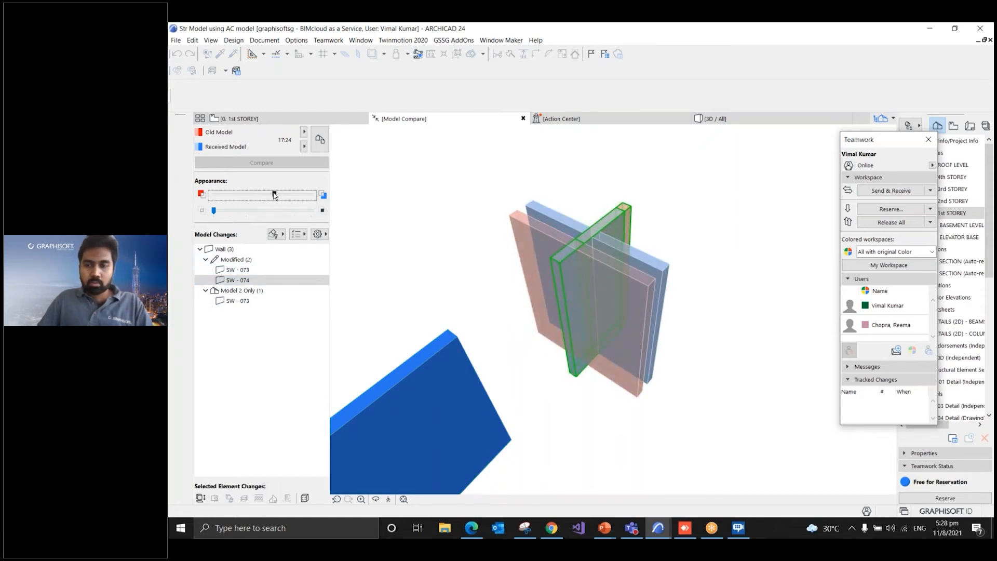
{"action": "left_click", "coordinate": [239, 269]}
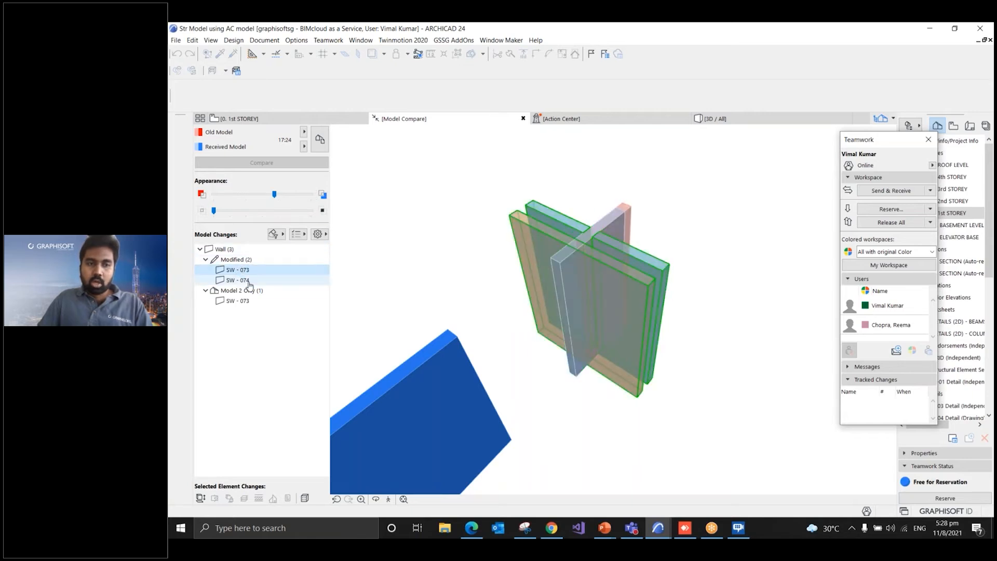
{"action": "left_click", "coordinate": [238, 280], "text": "shift"}
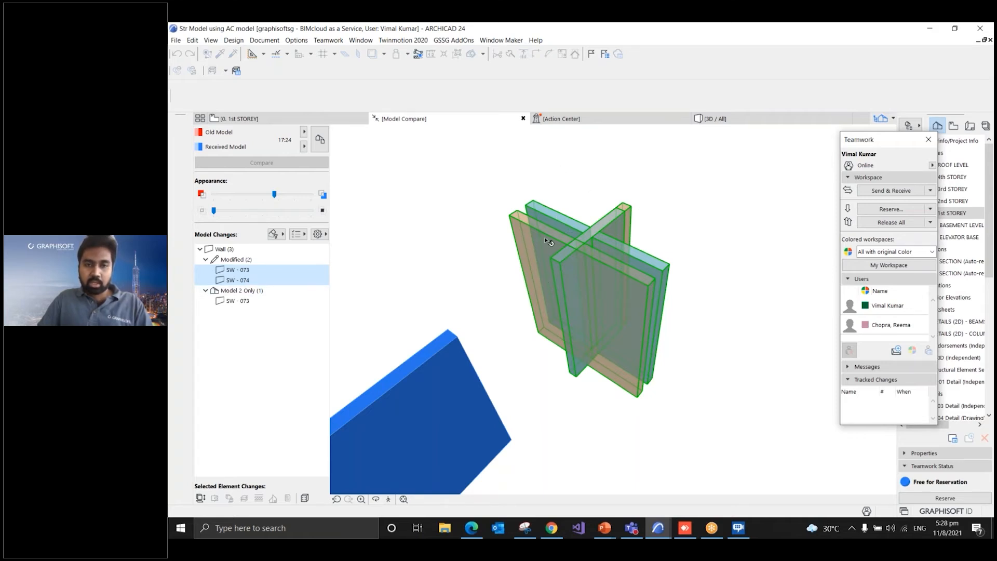
{"action": "left_click", "coordinate": [235, 301]}
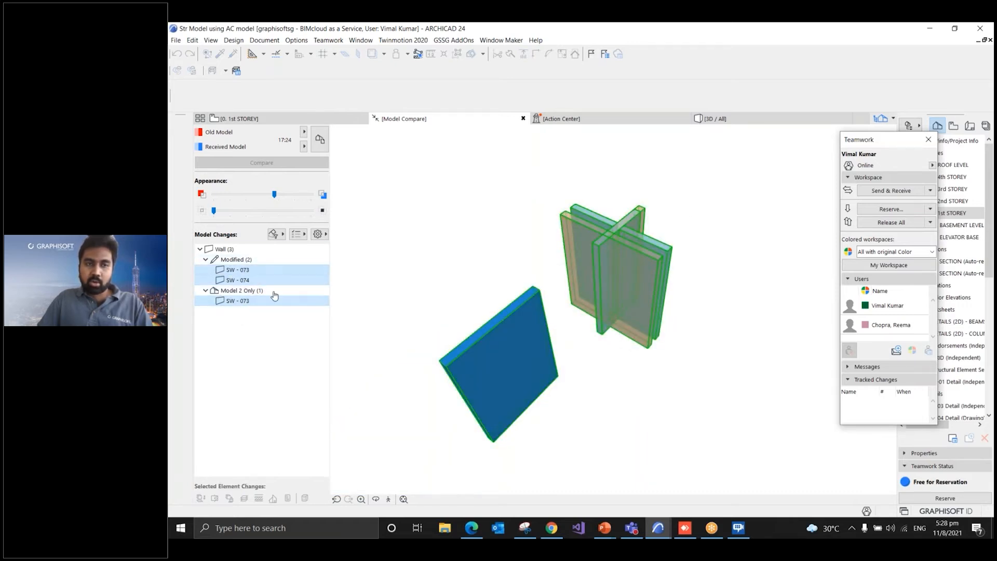
Add the three selected walls to a new single issue named Issue 01
{"action": "right_click", "coordinate": [245, 275]}
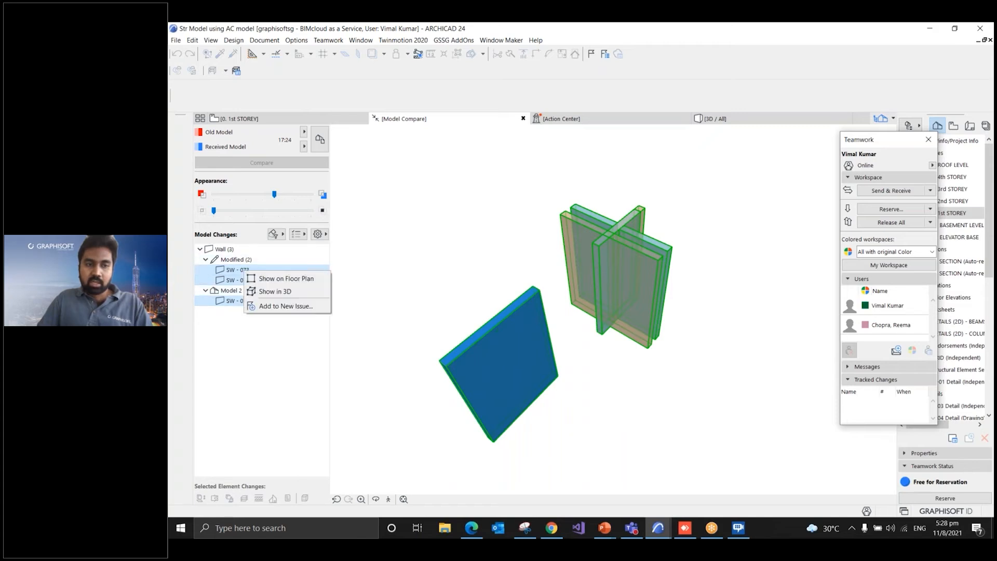
{"action": "left_click", "coordinate": [280, 306]}
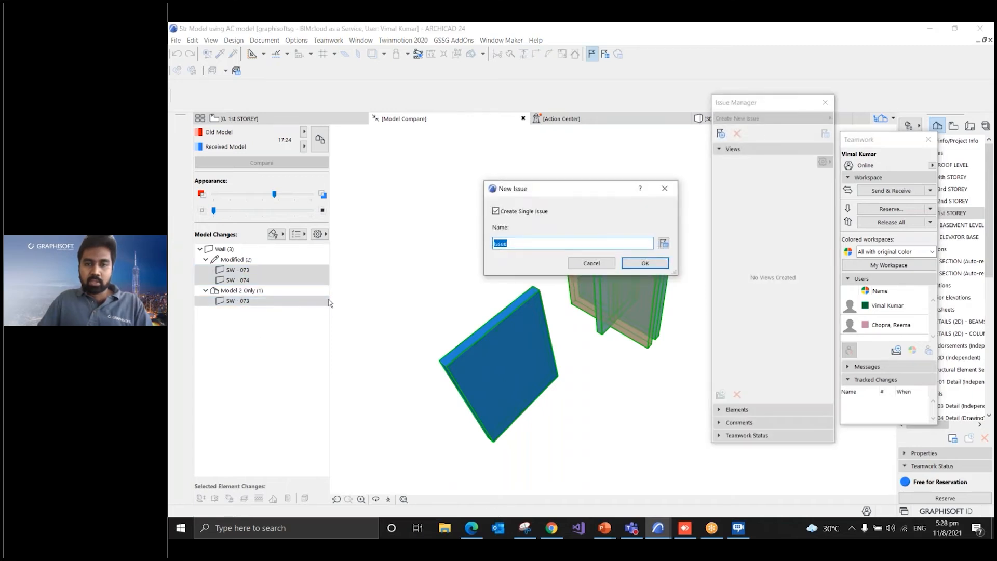
{"action": "left_click_drag", "start_coordinate": [546, 194], "coordinate": [511, 173]}
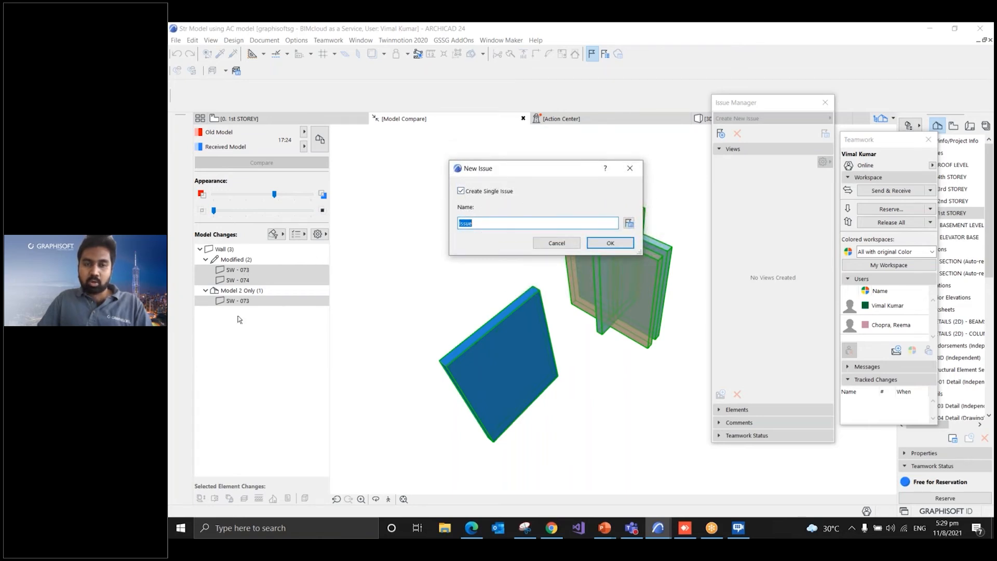
{"action": "key", "text": "Right"}
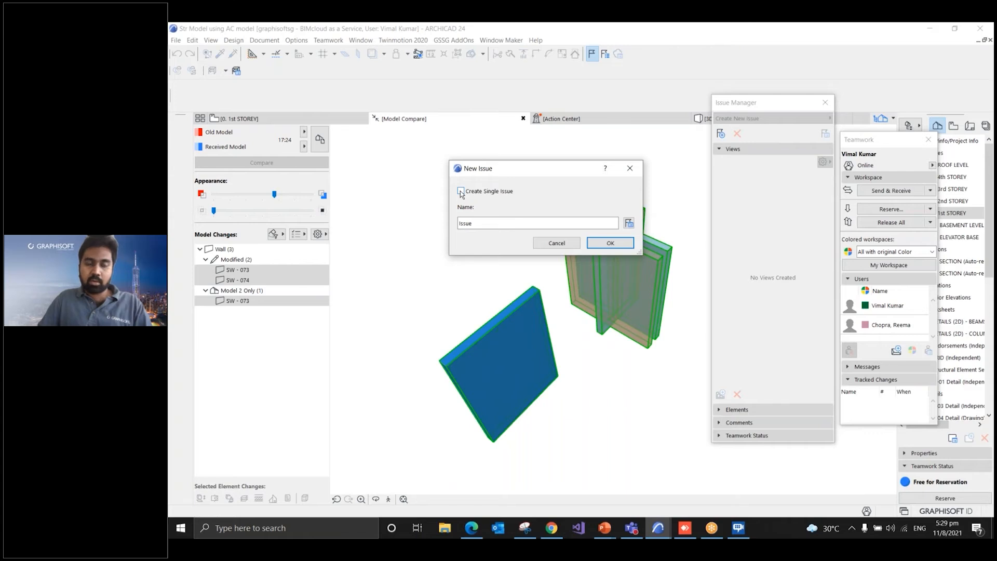
{"action": "left_click", "coordinate": [460, 192]}
{"action": "left_click", "coordinate": [480, 224]}
{"action": "type", "text": "02"}
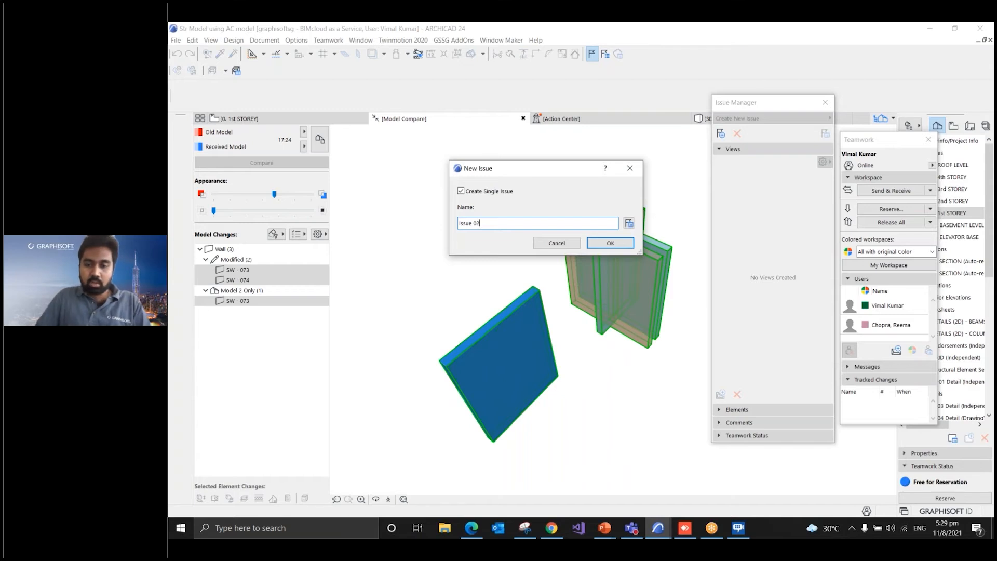
{"action": "key", "text": "BackSpace"}
{"action": "type", "text": "1"}
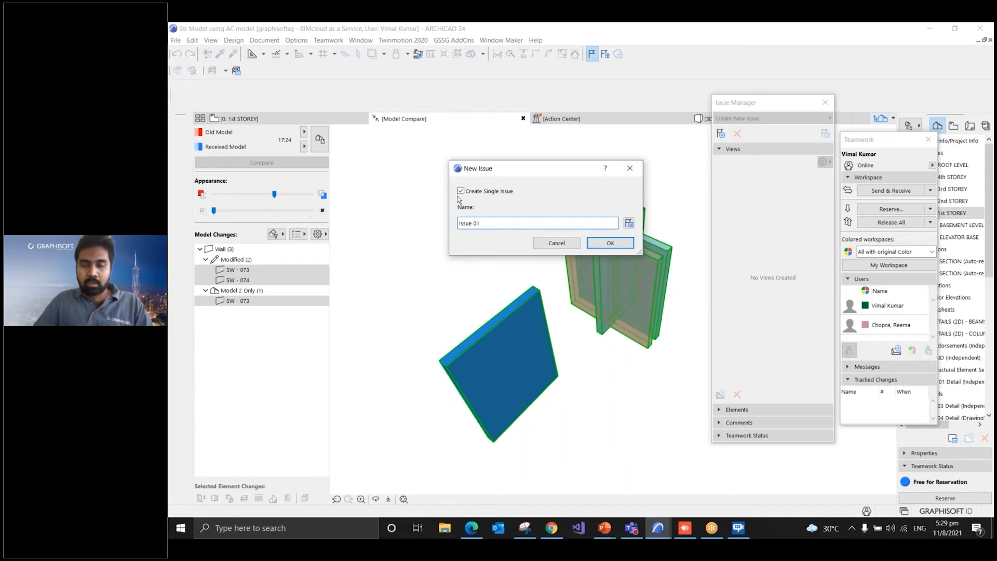
Enter the responsible person's name in the details of Issue 01 and keep its status at Revision
{"action": "left_click", "coordinate": [629, 223]}
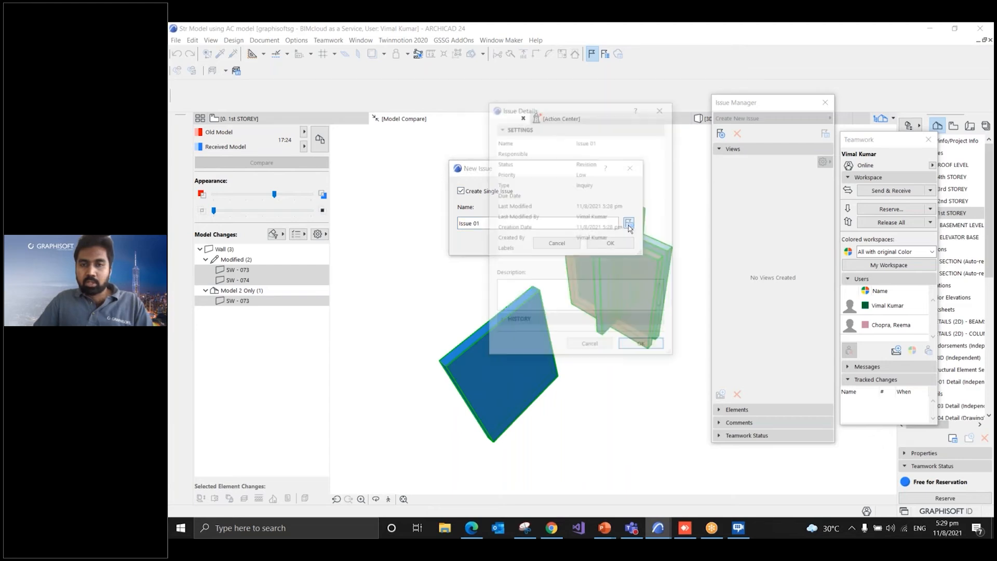
{"action": "left_click", "coordinate": [627, 152]}
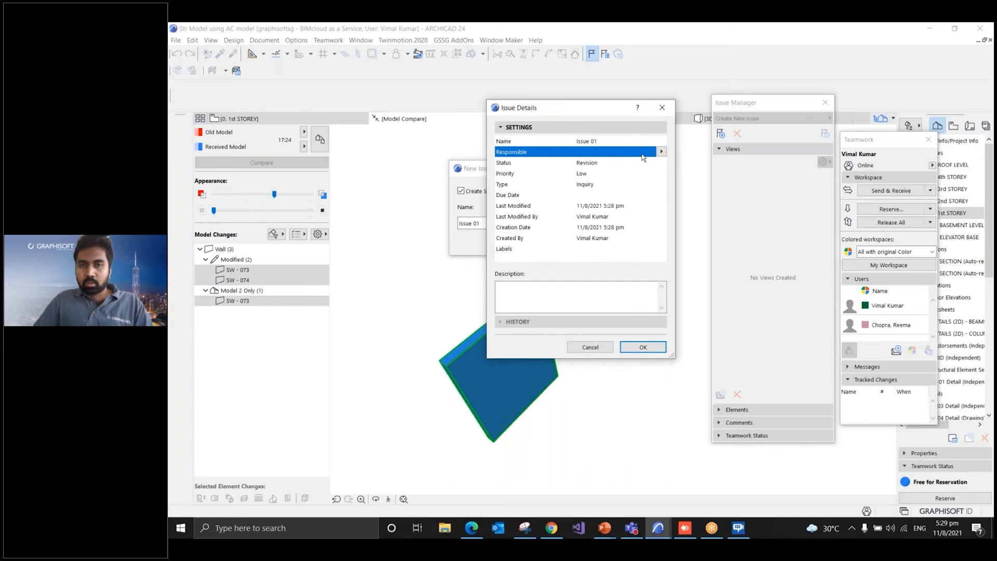
{"action": "left_click", "coordinate": [661, 152]}
{"action": "type", "text": "Reema"}
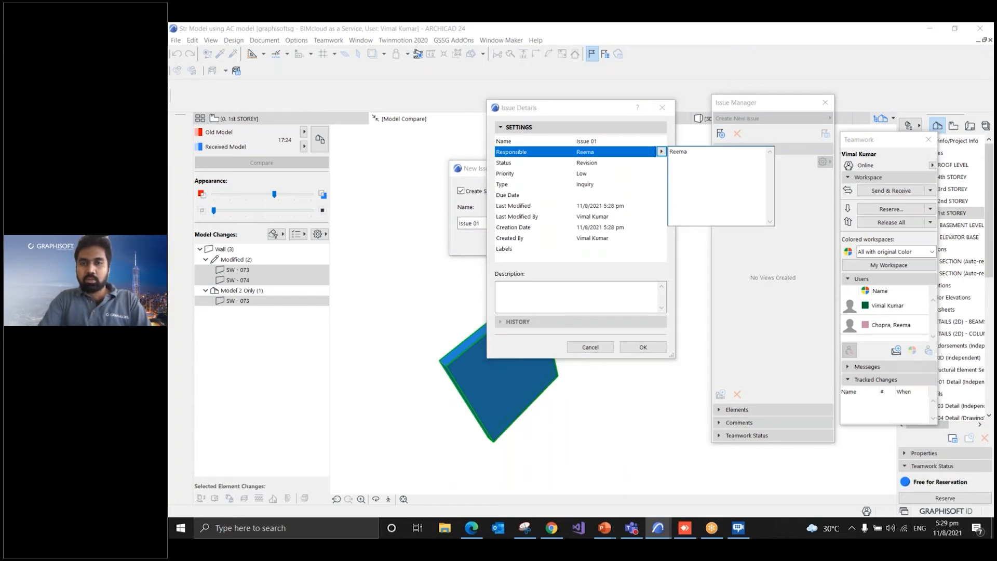
{"action": "key", "text": "Return"}
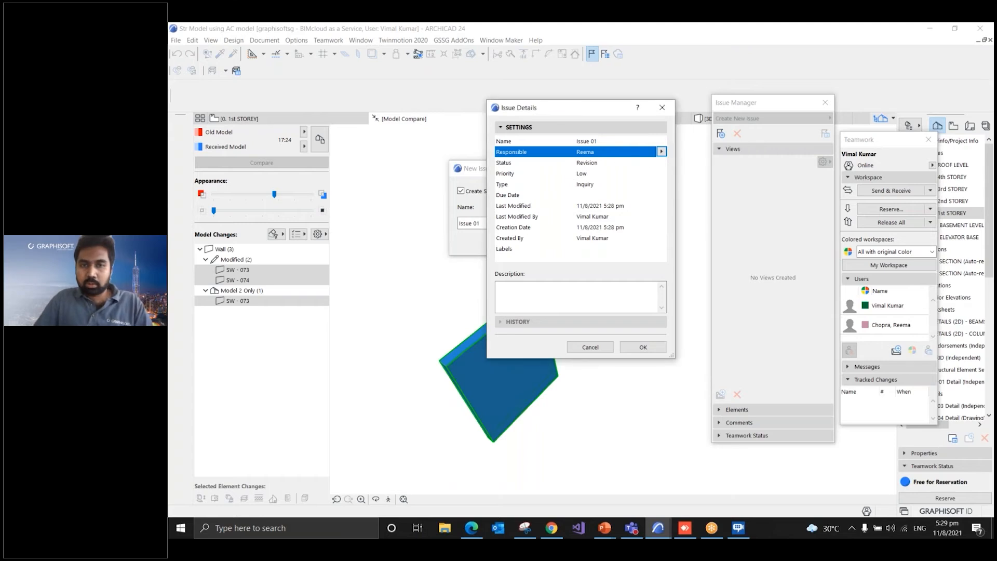
{"action": "left_click", "coordinate": [629, 163]}
{"action": "left_click", "coordinate": [661, 163]}
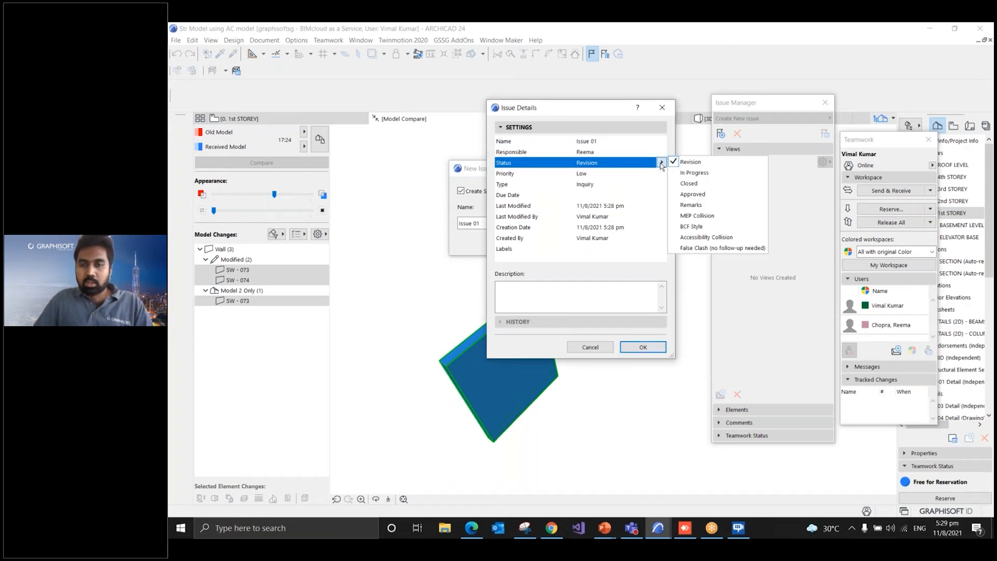
{"action": "left_click", "coordinate": [661, 162]}
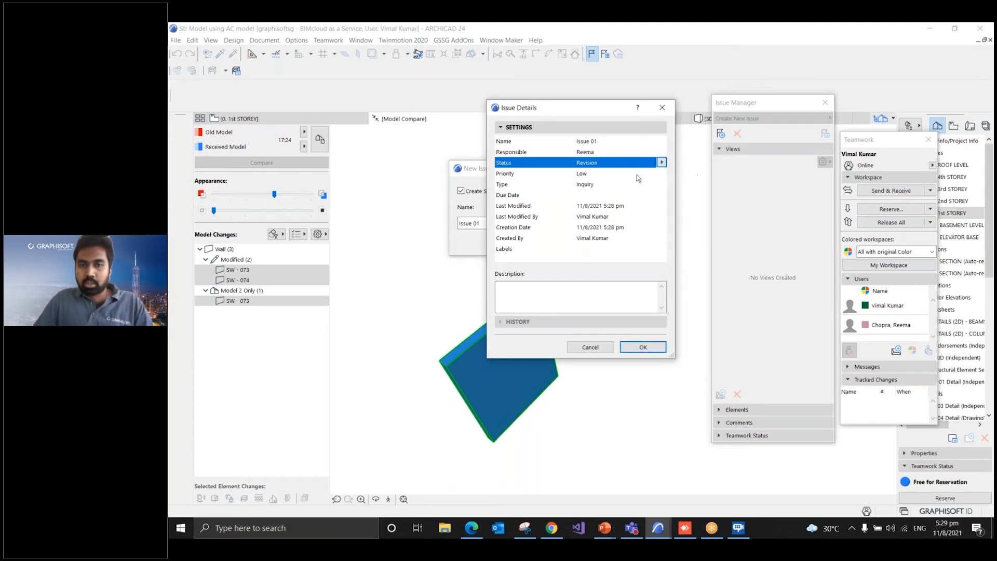
Set the priority of Issue 01 to Medium and its type to Suggestion
{"action": "left_click", "coordinate": [652, 173]}
{"action": "left_click", "coordinate": [661, 173]}
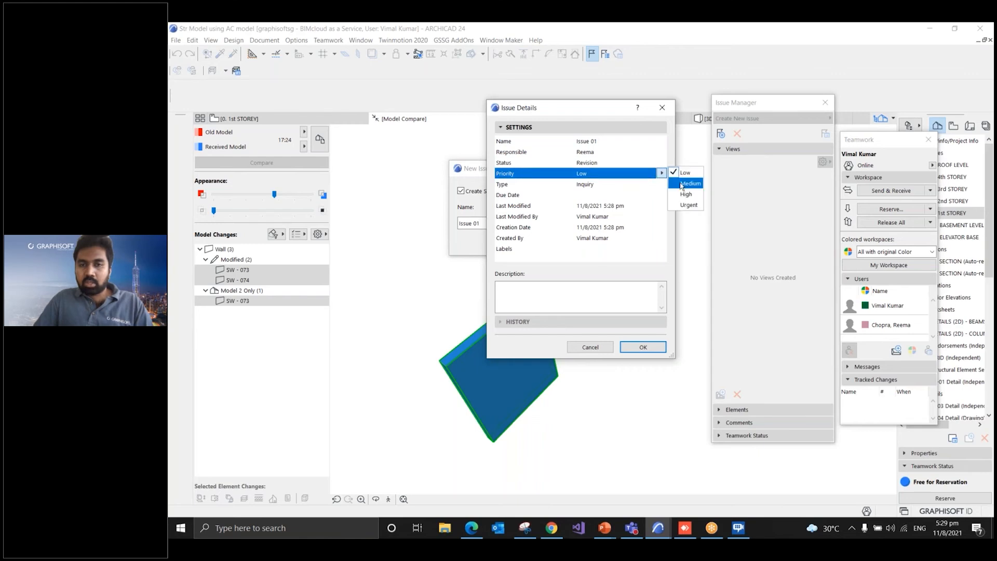
{"action": "left_click", "coordinate": [682, 185]}
{"action": "left_click", "coordinate": [660, 184]}
{"action": "left_click", "coordinate": [662, 185]}
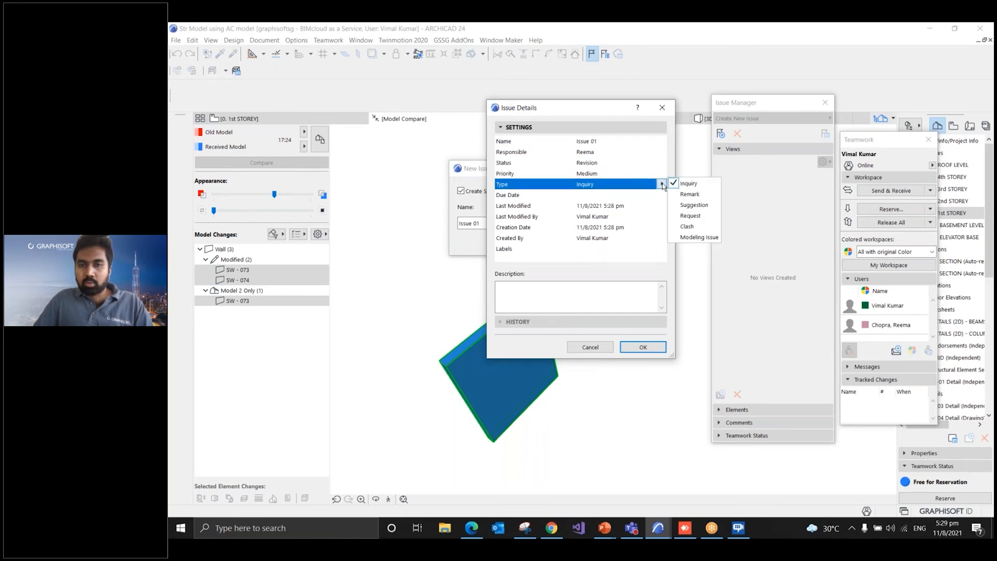
{"action": "left_click", "coordinate": [693, 205]}
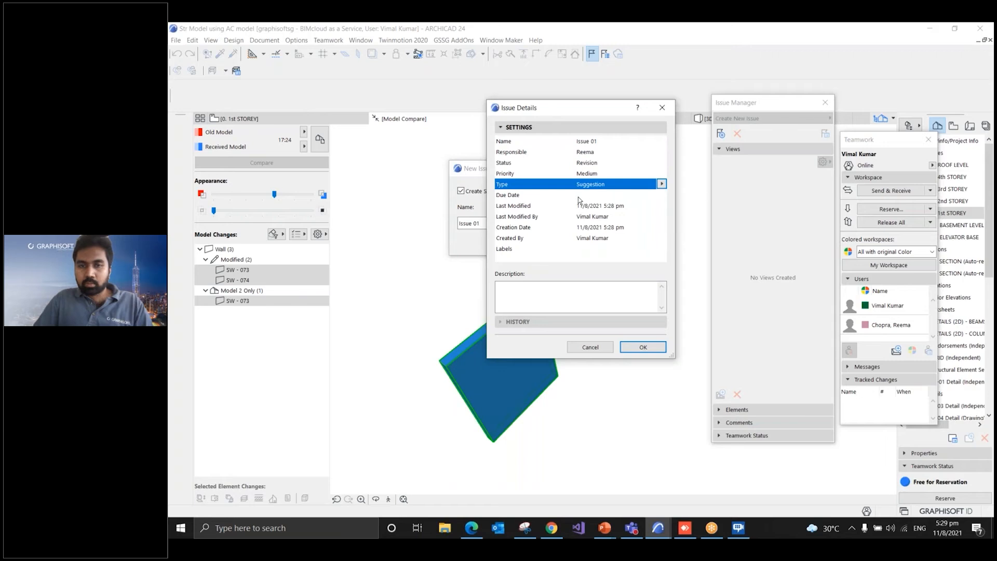
Set the due date to 18/8/2021 and the description to "Check with Structural Engineers", confirming the details and the new issue
{"action": "left_click", "coordinate": [578, 197]}
{"action": "left_click", "coordinate": [658, 194]}
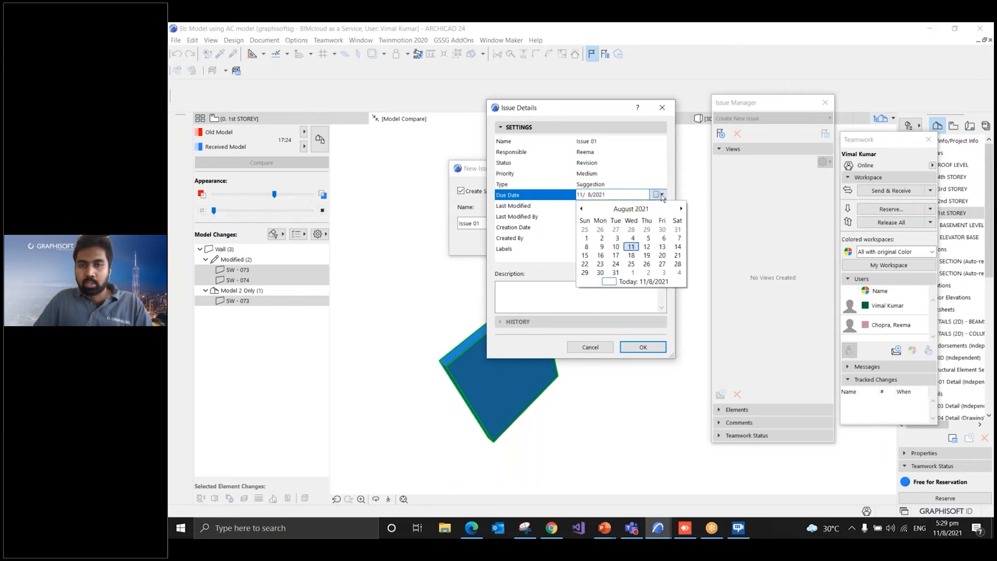
{"action": "left_click", "coordinate": [634, 255]}
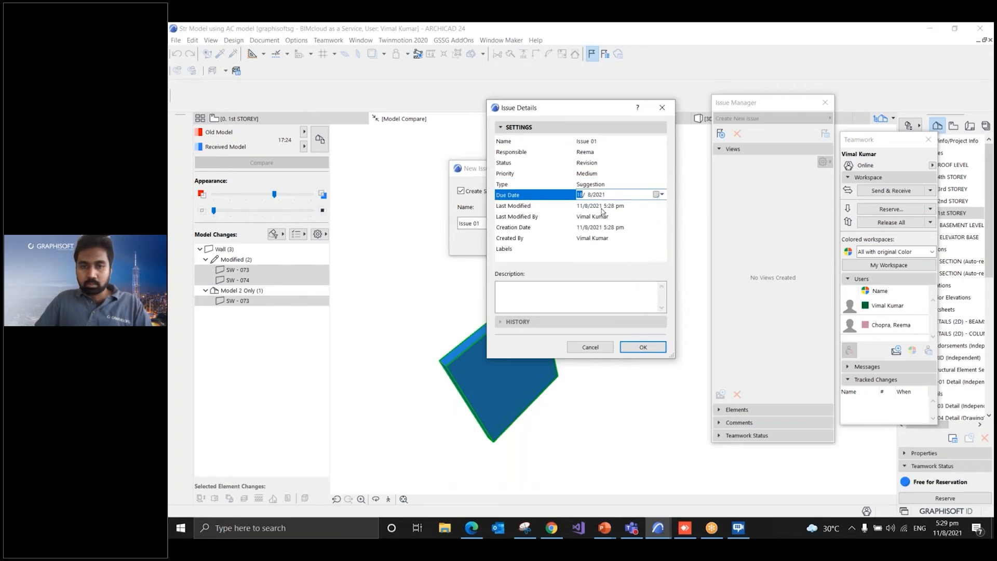
{"action": "left_click", "coordinate": [573, 294]}
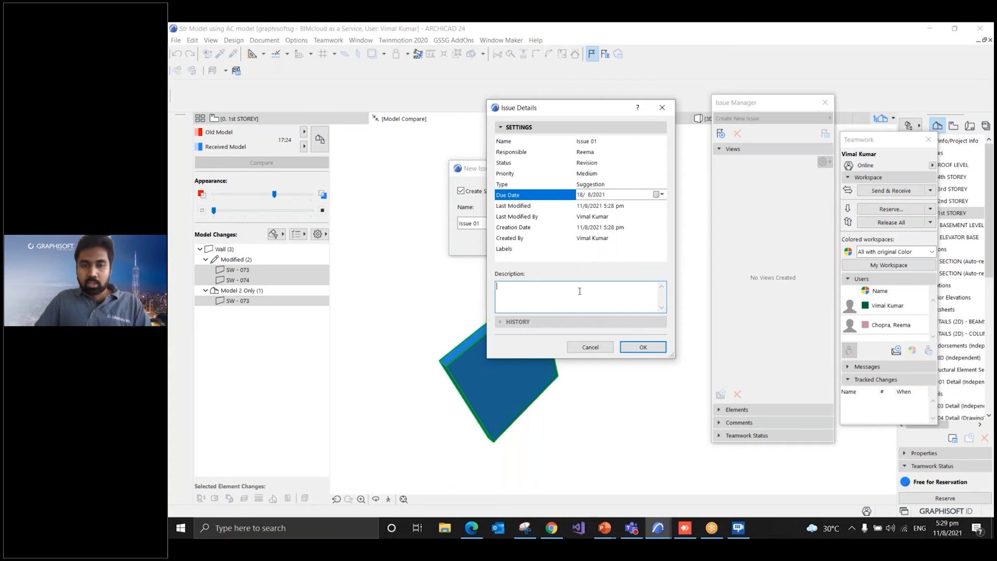
{"action": "type", "text": "Check with Structural Engineers"}
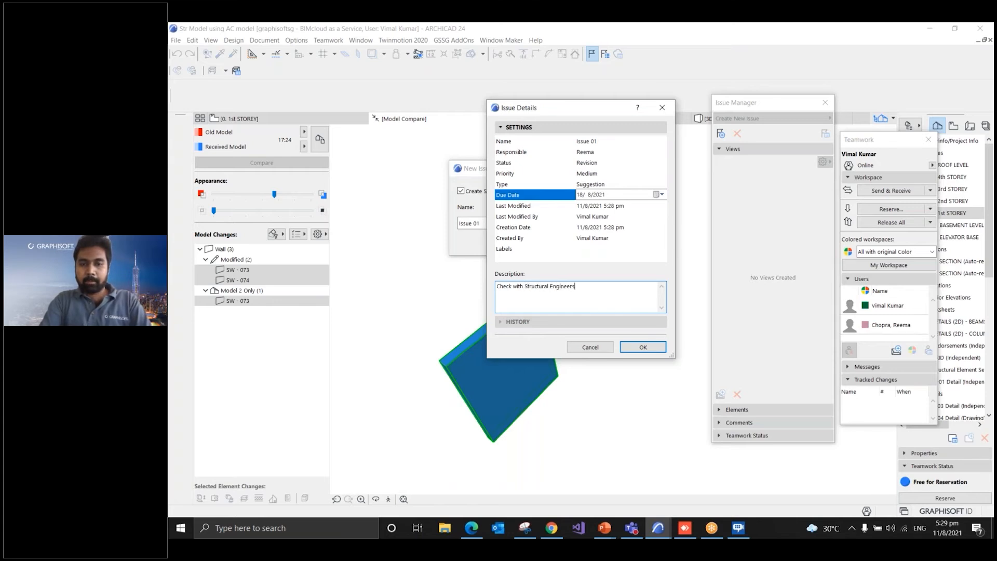
{"action": "left_click", "coordinate": [631, 345]}
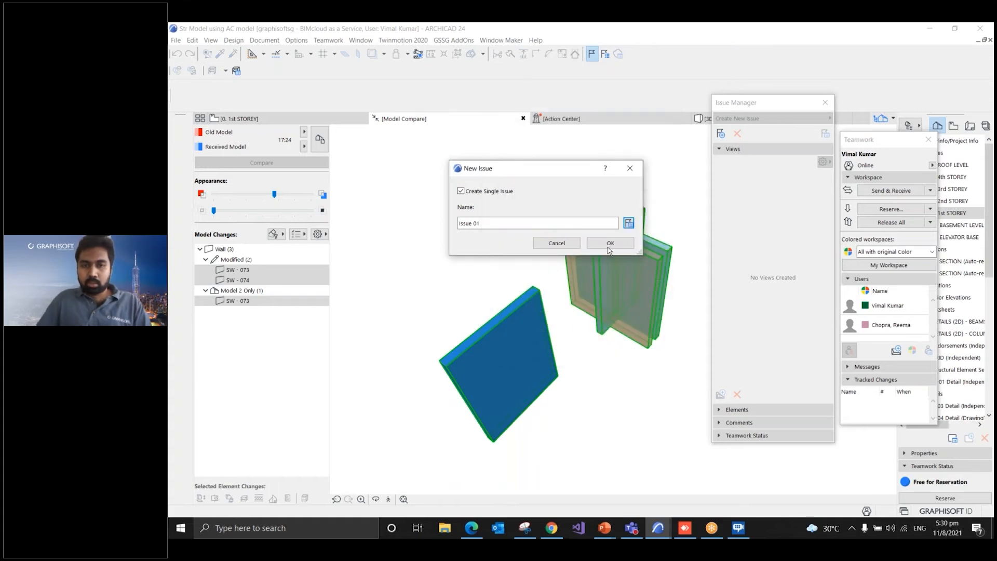
{"action": "left_click", "coordinate": [628, 223]}
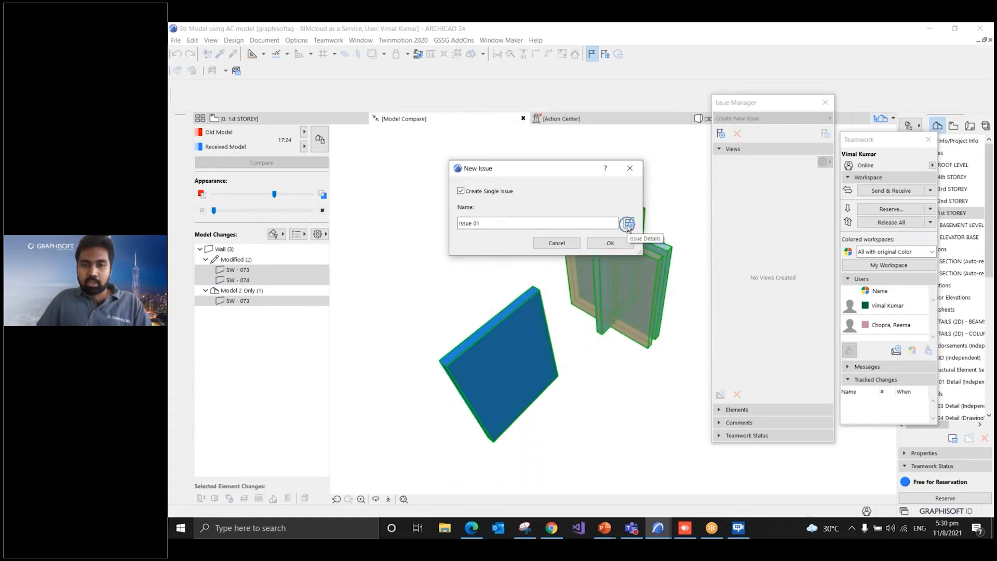
{"action": "left_click", "coordinate": [610, 242]}
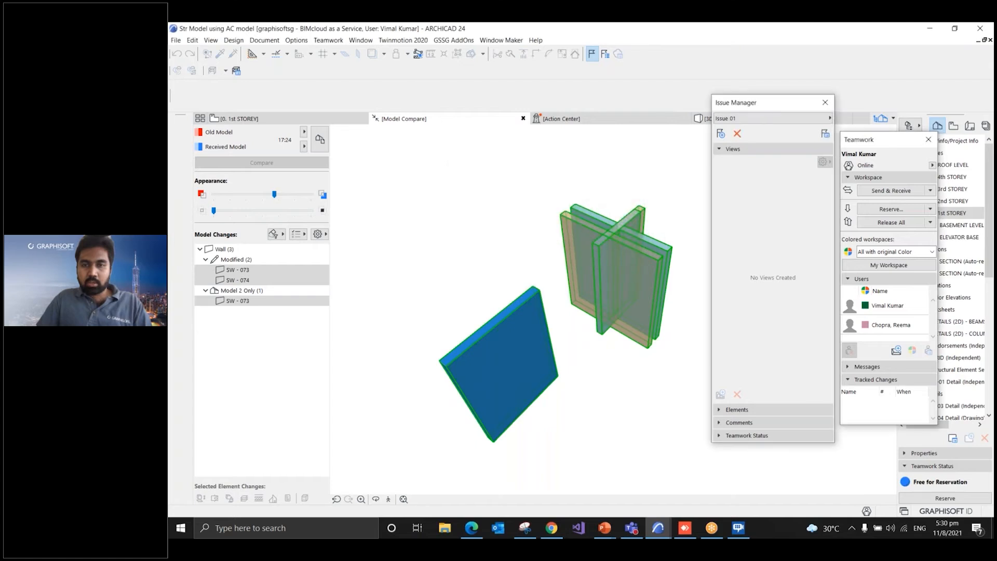
Show the elements attached to Issue 01 and accept the modified walls, cancelling the request for elements reserved by others
{"action": "left_click_drag", "start_coordinate": [764, 102], "coordinate": [637, 100]}
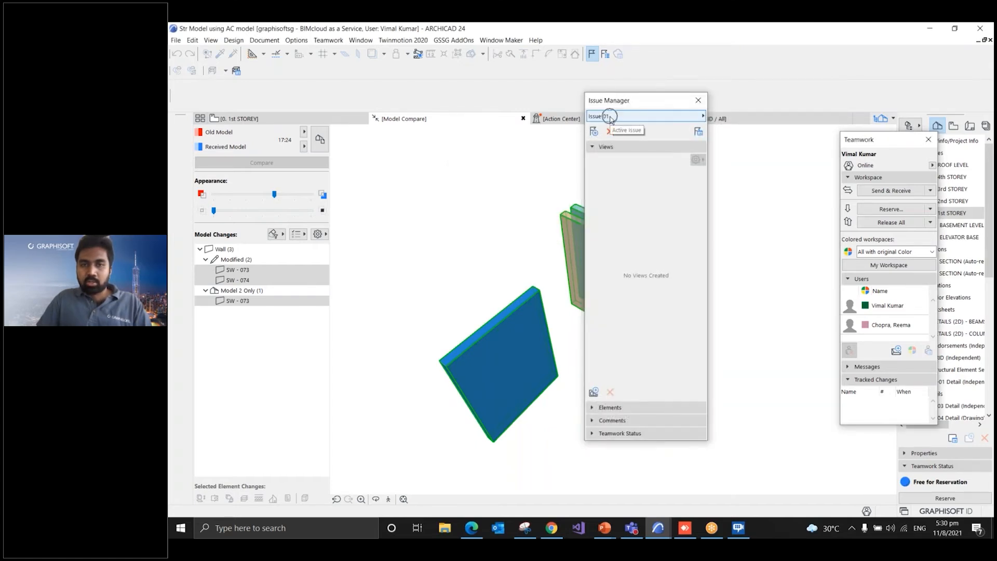
{"action": "left_click", "coordinate": [592, 408]}
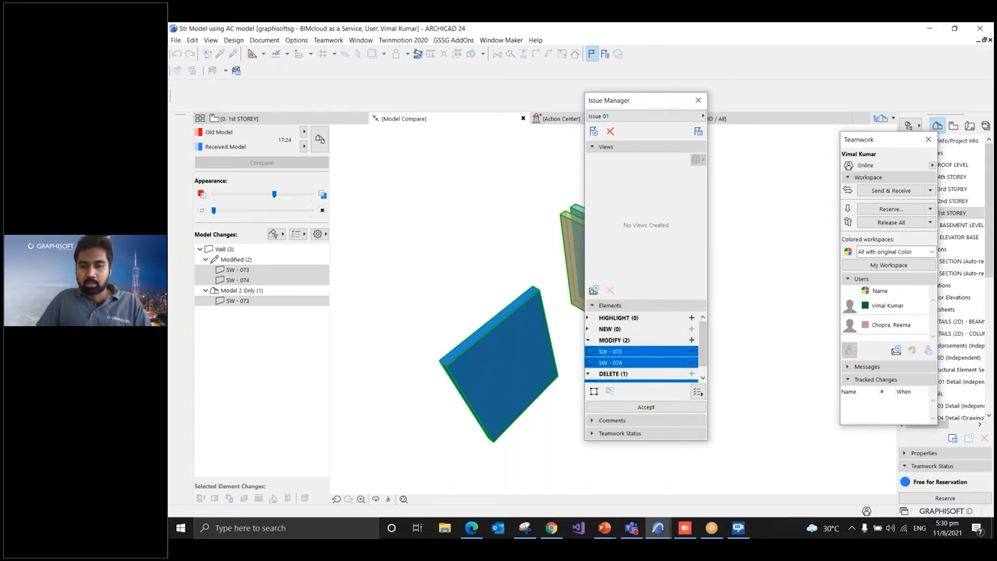
{"action": "left_click", "coordinate": [644, 407]}
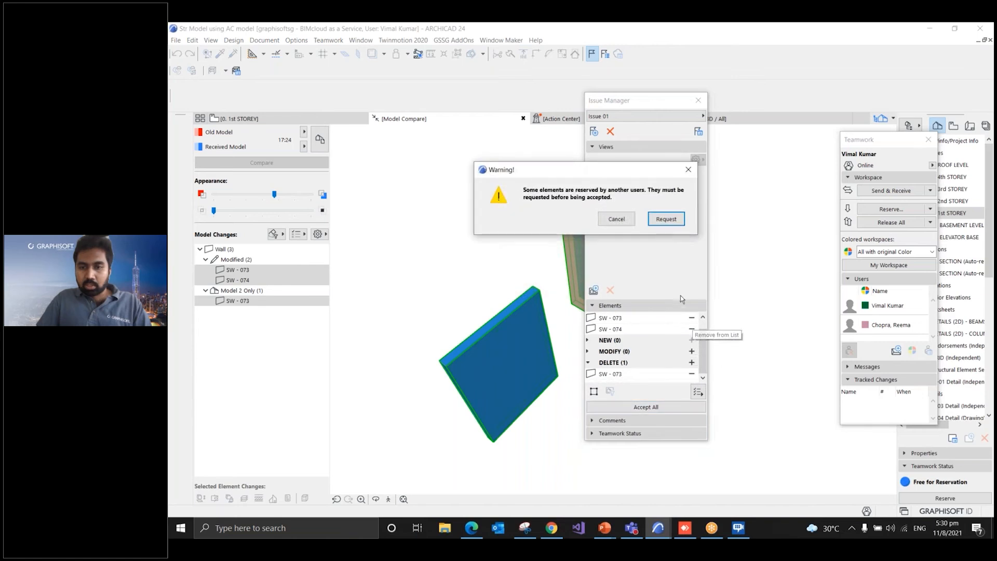
{"action": "left_click", "coordinate": [616, 220]}
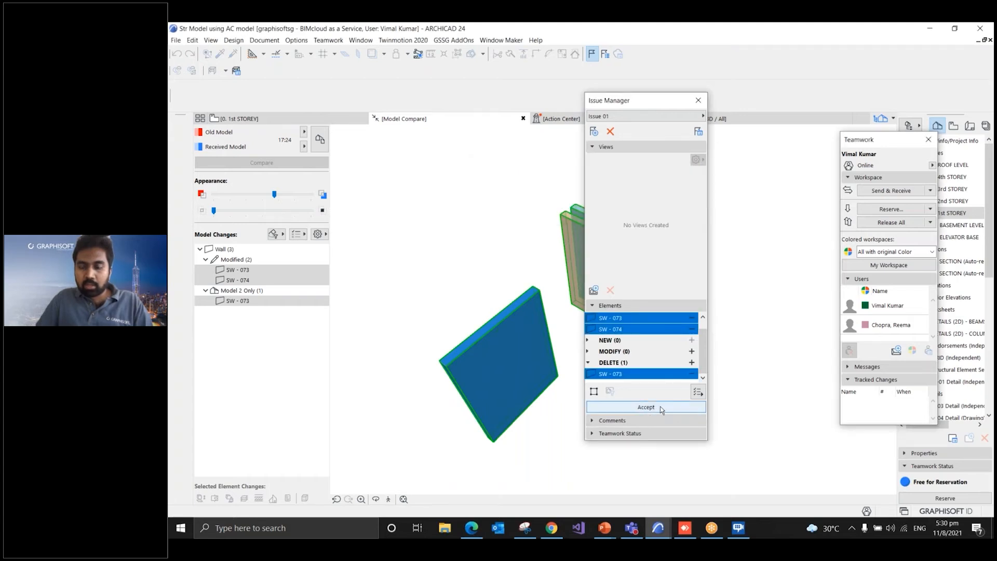
Collapse the views of Issue 01 to review its full element list, go to the selected walls and select the Delete group
{"action": "left_click", "coordinate": [593, 147]}
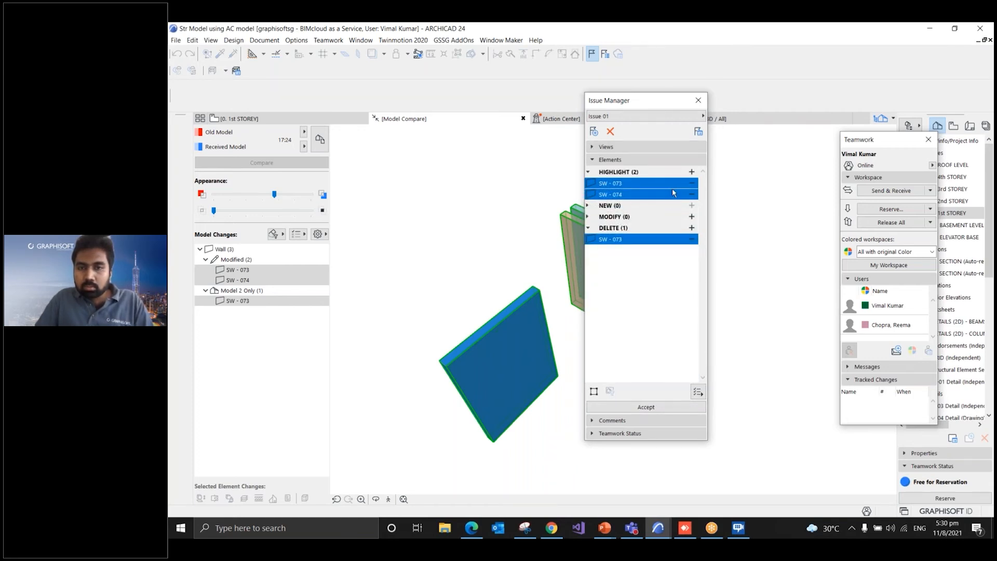
{"action": "right_click", "coordinate": [684, 182]}
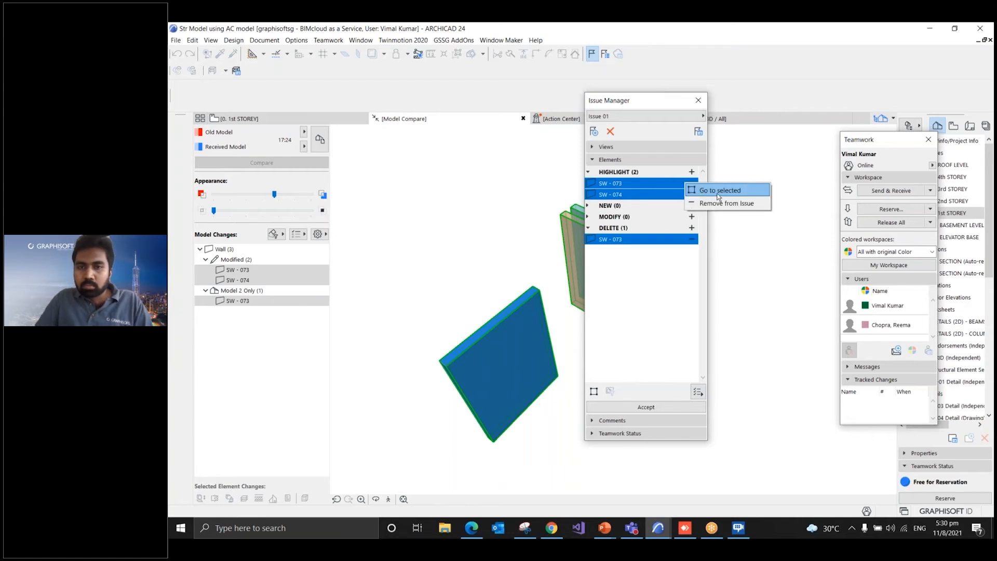
{"action": "left_click", "coordinate": [719, 195]}
{"action": "left_click", "coordinate": [639, 230]}
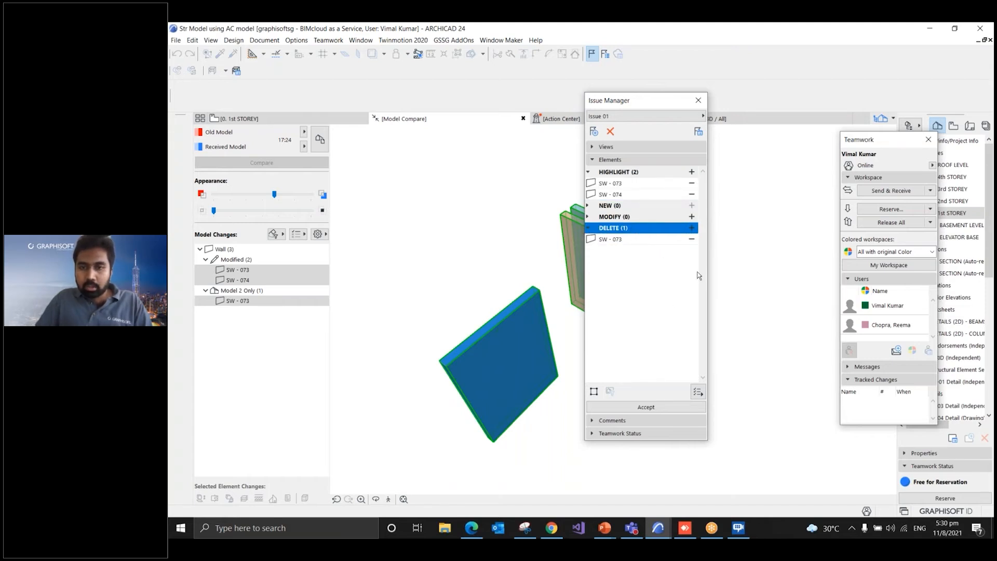
Delete Issue 01 without accepting all its elements and close Issue Manager
{"action": "left_click", "coordinate": [611, 131]}
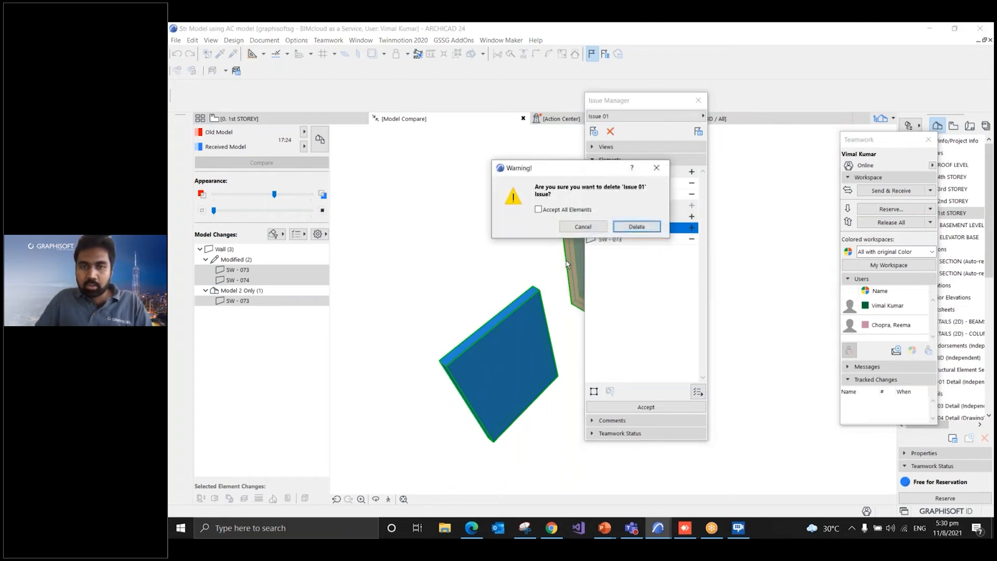
{"action": "left_click", "coordinate": [637, 226]}
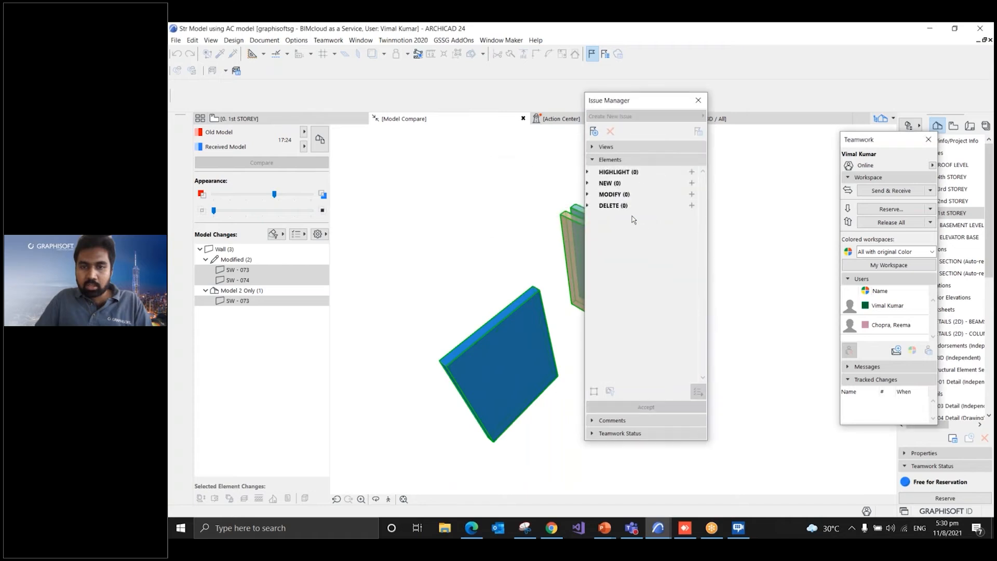
{"action": "left_click", "coordinate": [698, 100]}
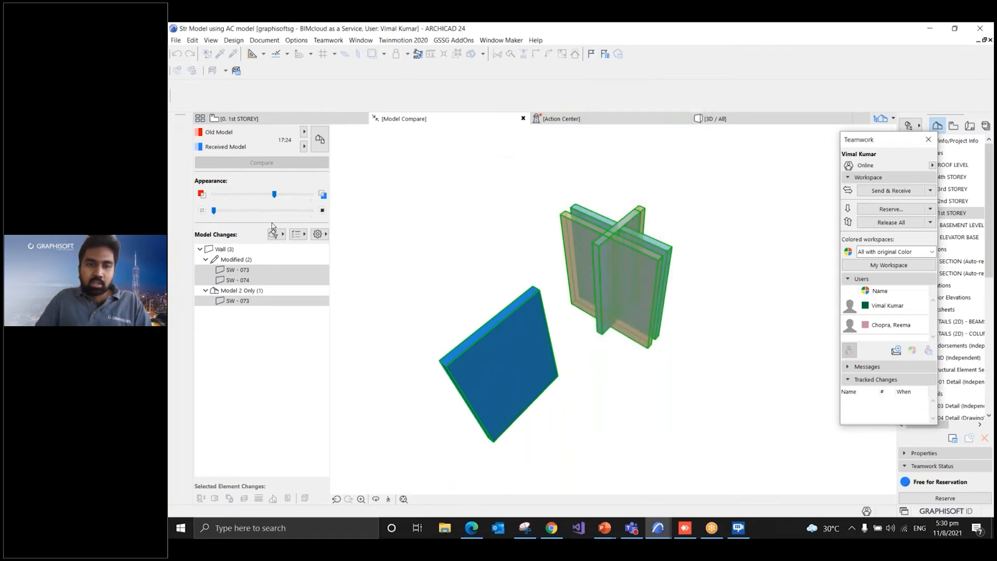
Start a new single issue from the changed walls in Model Compare and enter the responsible person's name in its details
{"action": "right_click", "coordinate": [230, 274]}
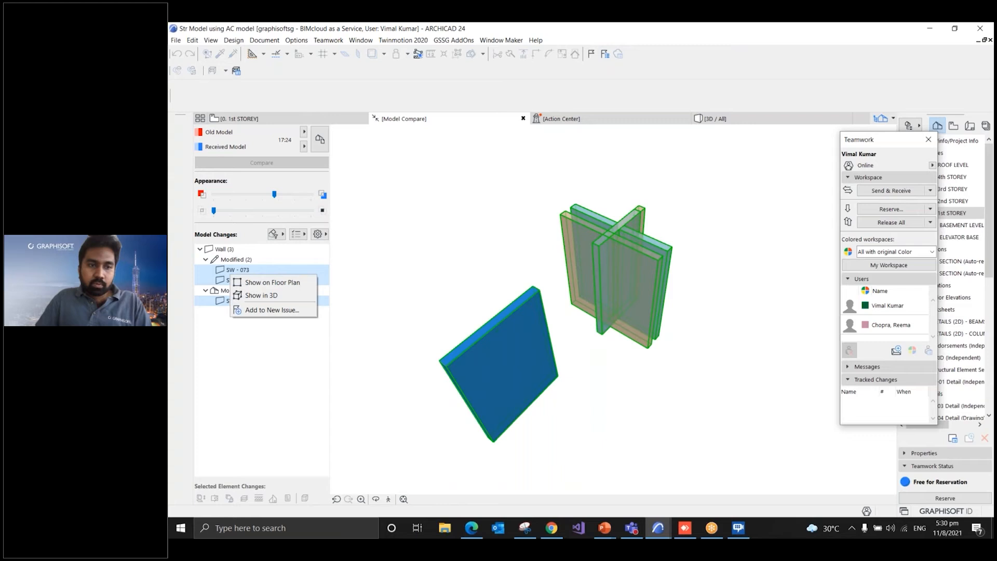
{"action": "left_click", "coordinate": [251, 308]}
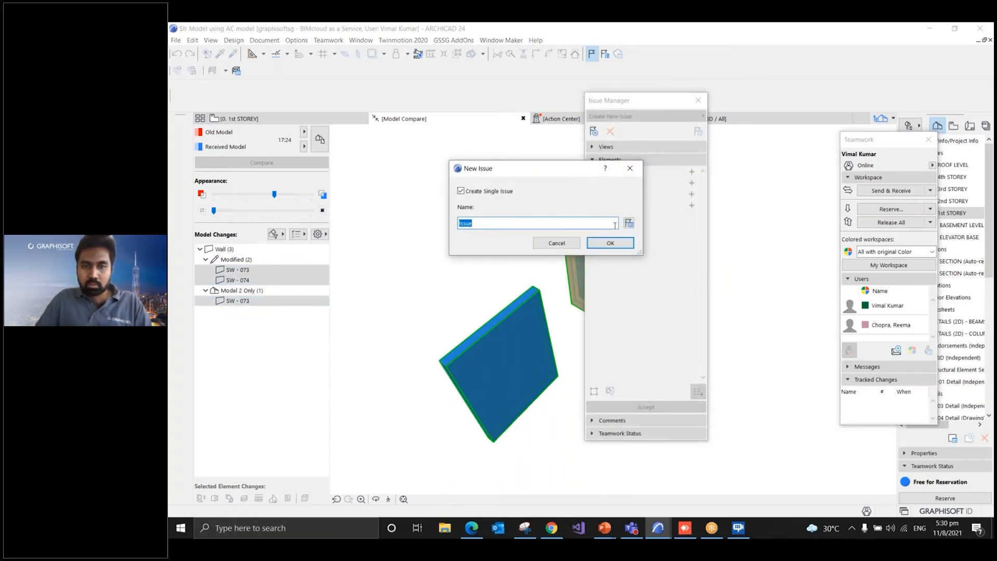
{"action": "left_click", "coordinate": [629, 223]}
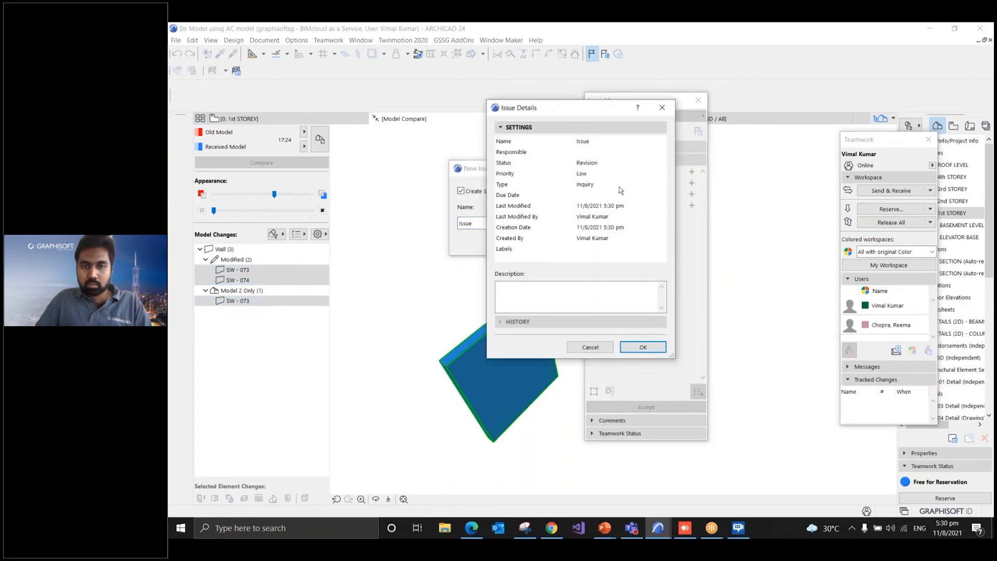
{"action": "left_click", "coordinate": [645, 151]}
{"action": "type", "text": "R"}
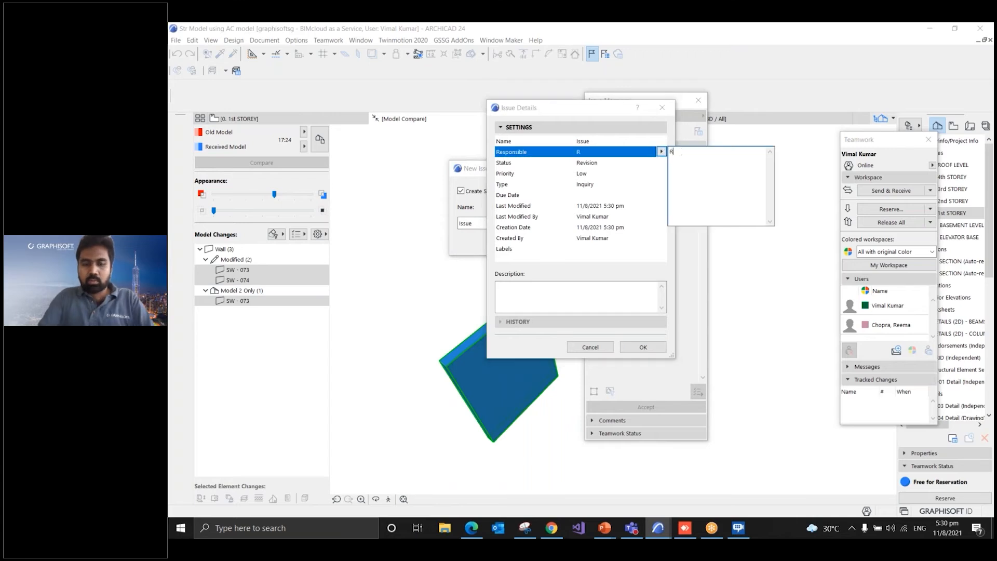
{"action": "type", "text": "eema"}
{"action": "left_click", "coordinate": [632, 182]}
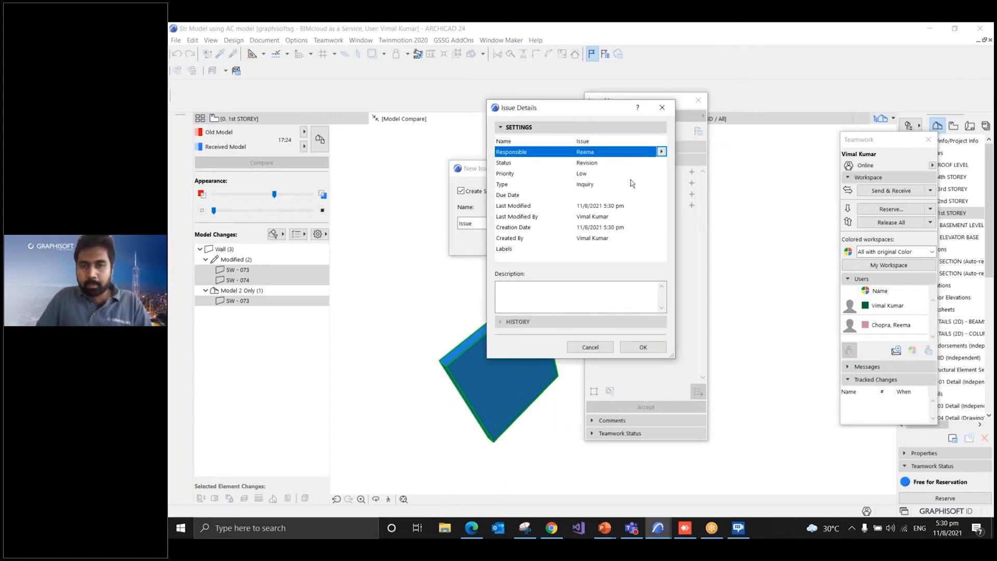
Set the new issue's type to Suggestion and its due date to 18/8/2021
{"action": "left_click", "coordinate": [634, 184]}
{"action": "left_click", "coordinate": [661, 183]}
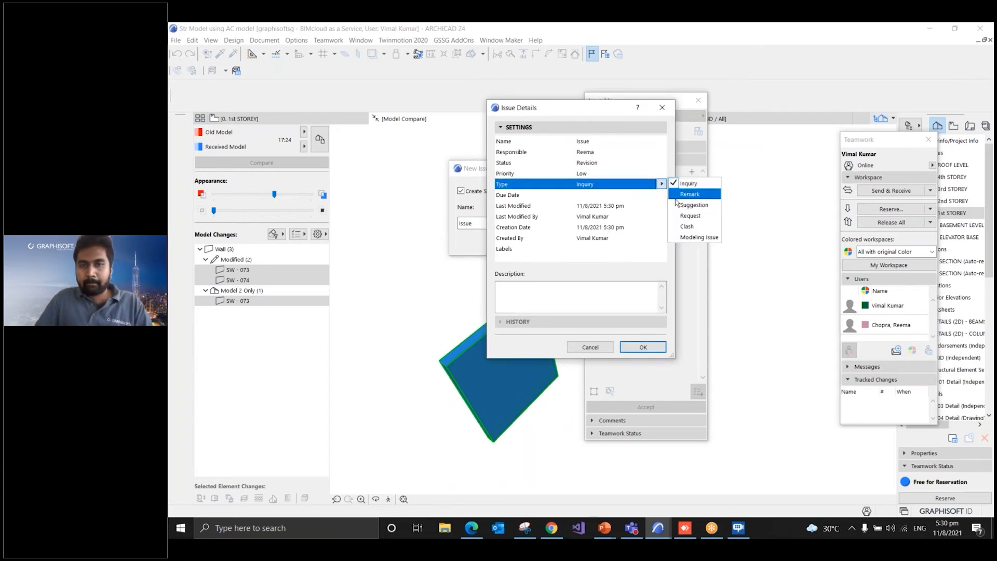
{"action": "left_click", "coordinate": [694, 204]}
{"action": "left_click", "coordinate": [656, 194]}
{"action": "left_click", "coordinate": [661, 194]}
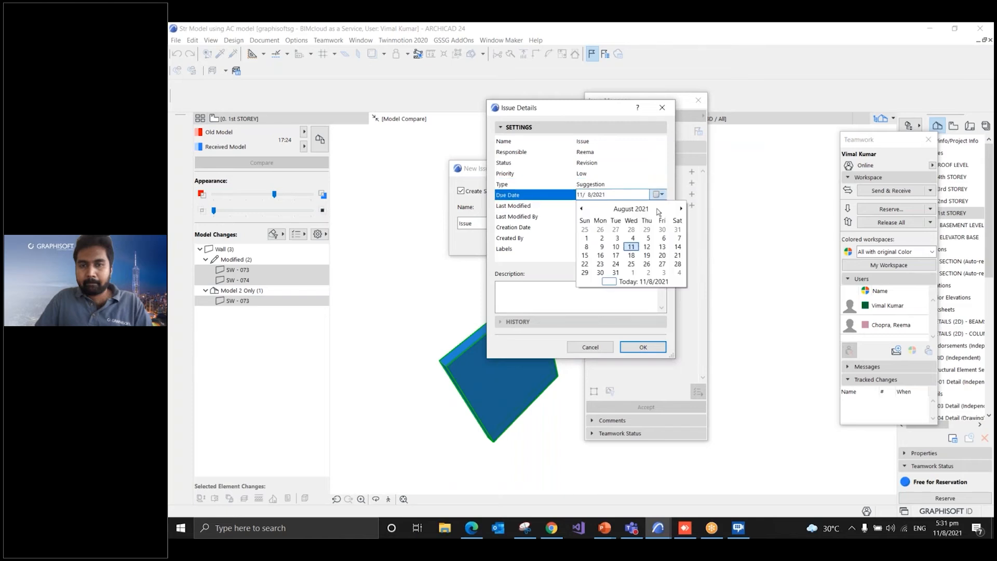
{"action": "left_click", "coordinate": [633, 259]}
Enter the description "Check with Str Engineers" and confirm both the details and the new issue
{"action": "left_click", "coordinate": [561, 283]}
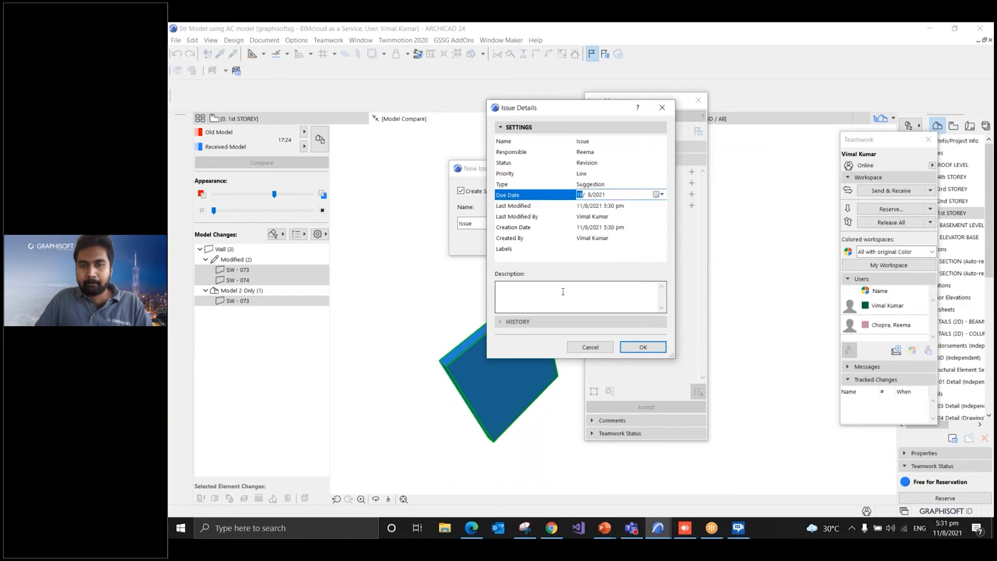
{"action": "type", "text": "Check"}
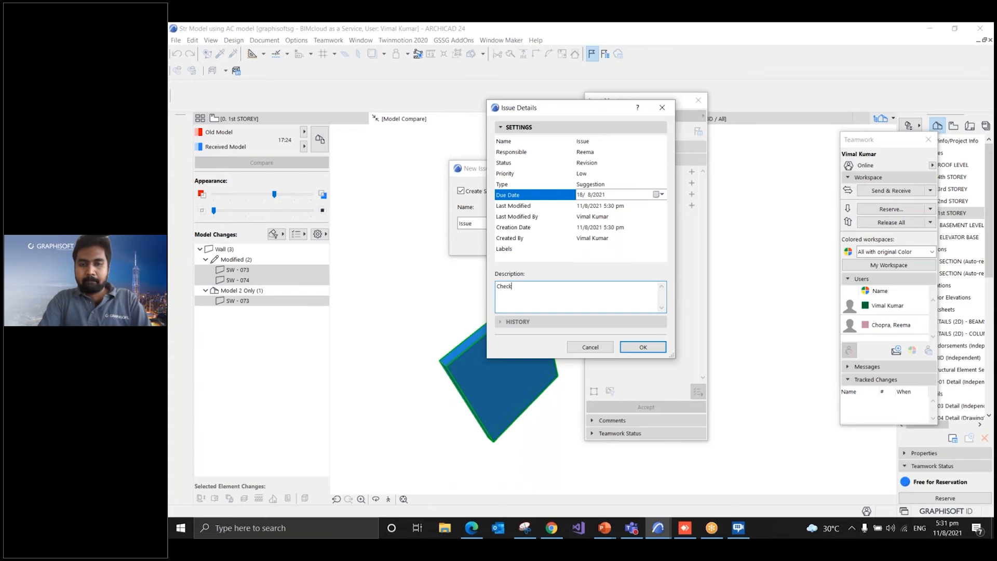
{"action": "type", "text": " with Str E"}
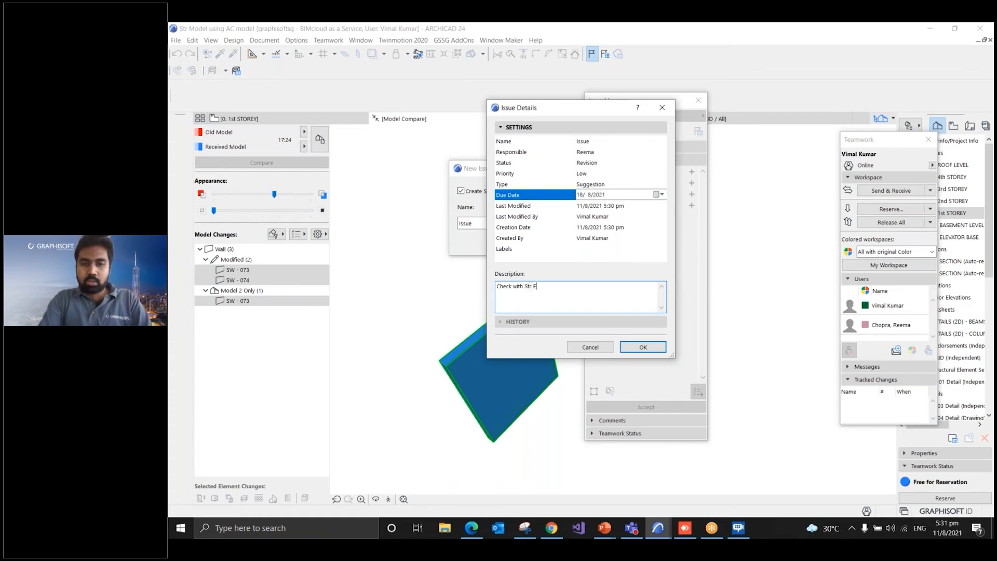
{"action": "type", "text": "ngineers"}
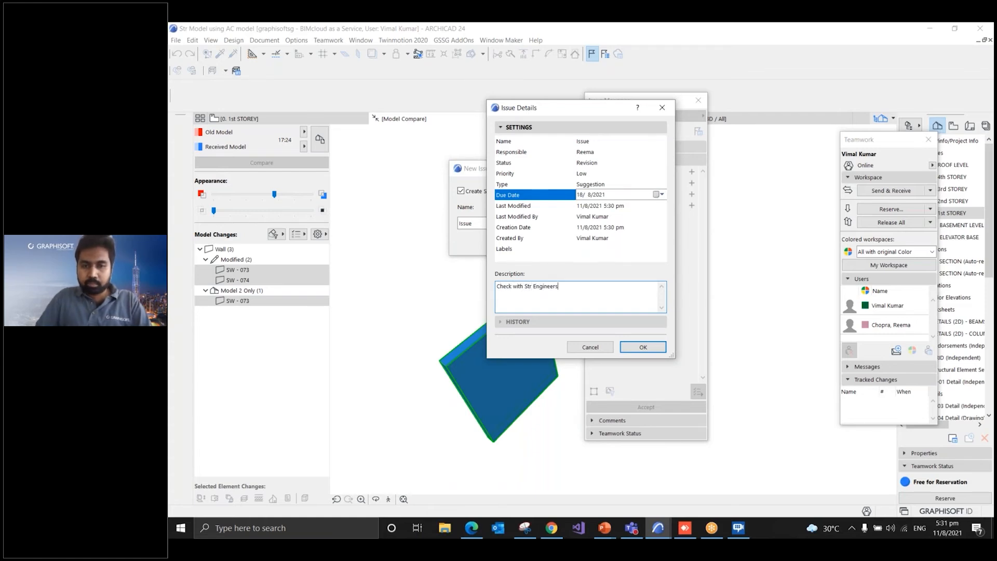
{"action": "left_click", "coordinate": [628, 352]}
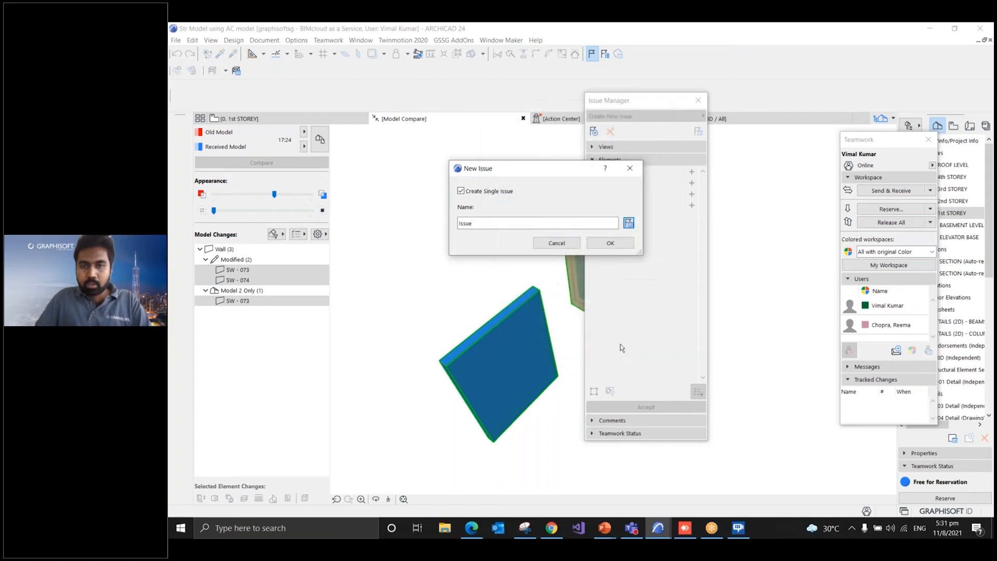
{"action": "left_click", "coordinate": [611, 243]}
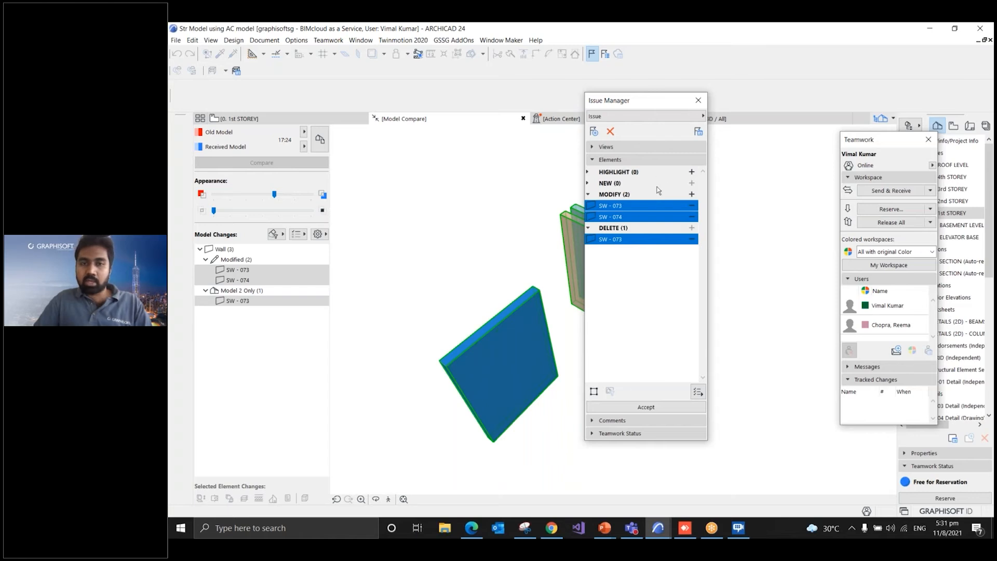
Show the issue's views and add a new view named "3D View" from the current comparison
{"action": "left_click", "coordinate": [593, 147]}
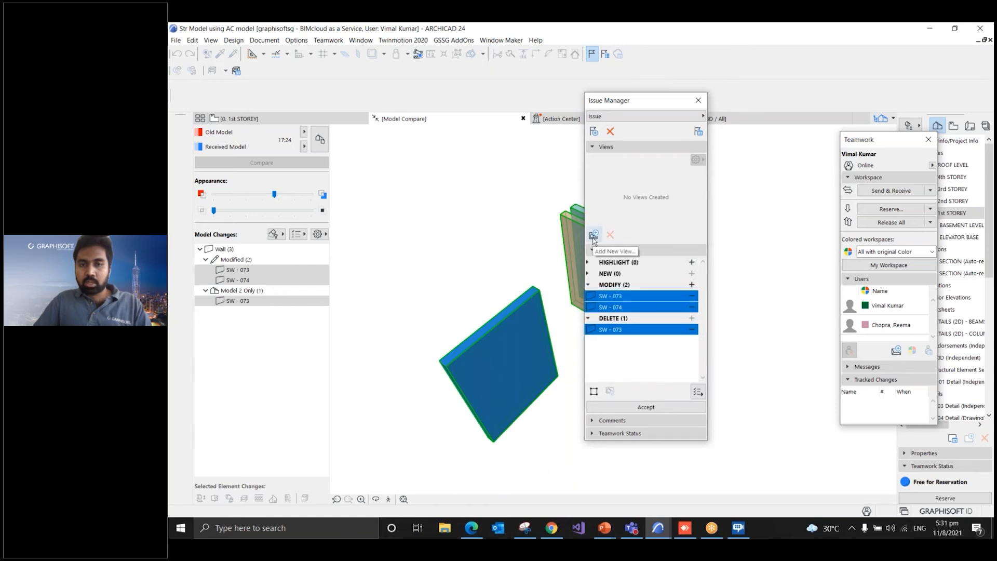
{"action": "left_click", "coordinate": [594, 235]}
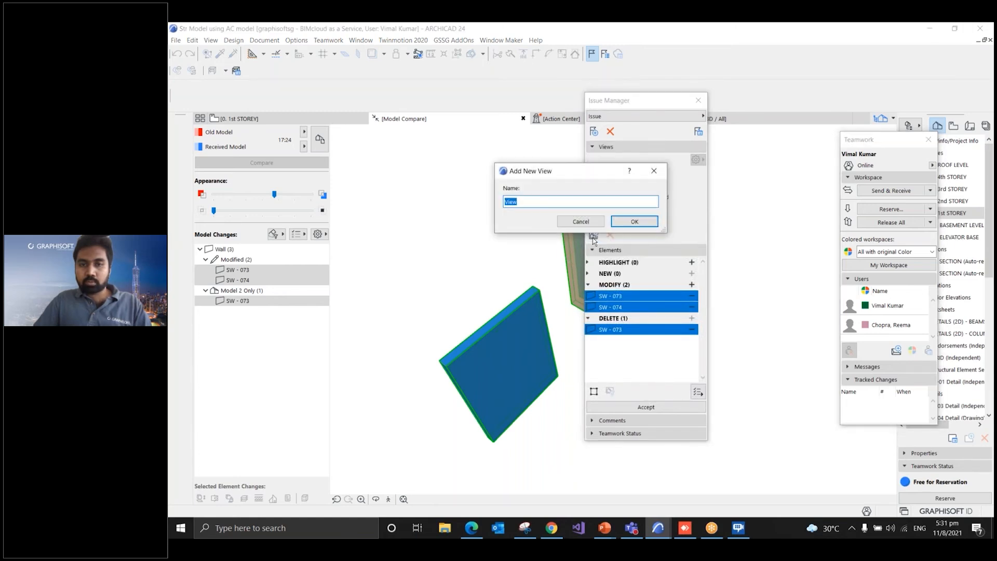
{"action": "type", "text": "3D View"}
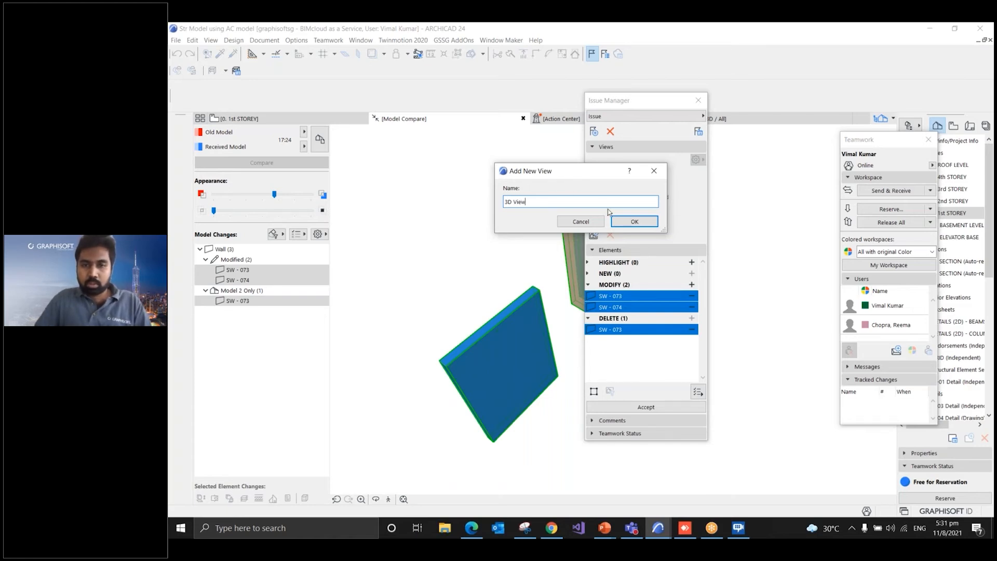
{"action": "left_click", "coordinate": [619, 221]}
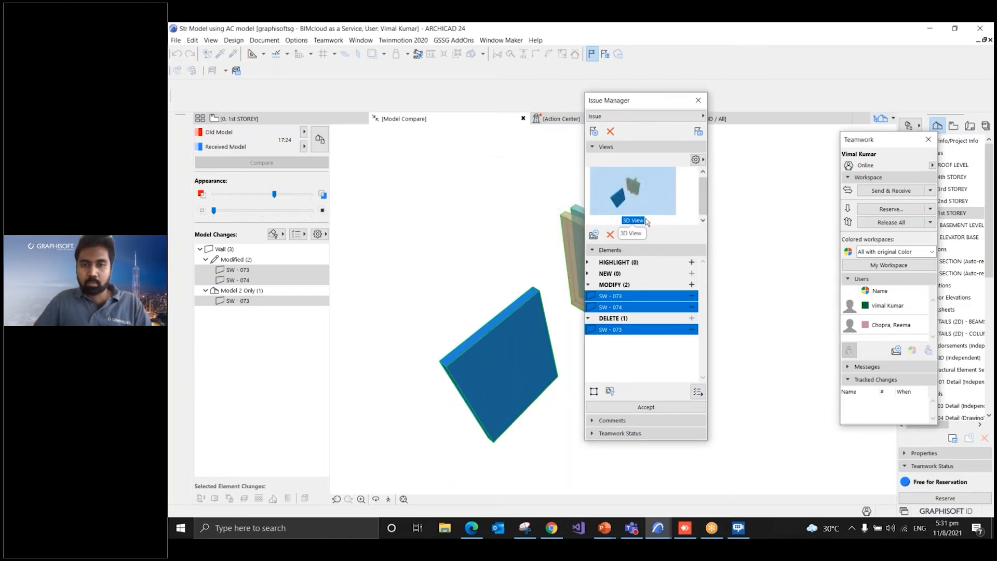
Open the 3D View image for markup in Paint, close it unedited, and check the available view options in Issue Manager
{"action": "right_click", "coordinate": [653, 195]}
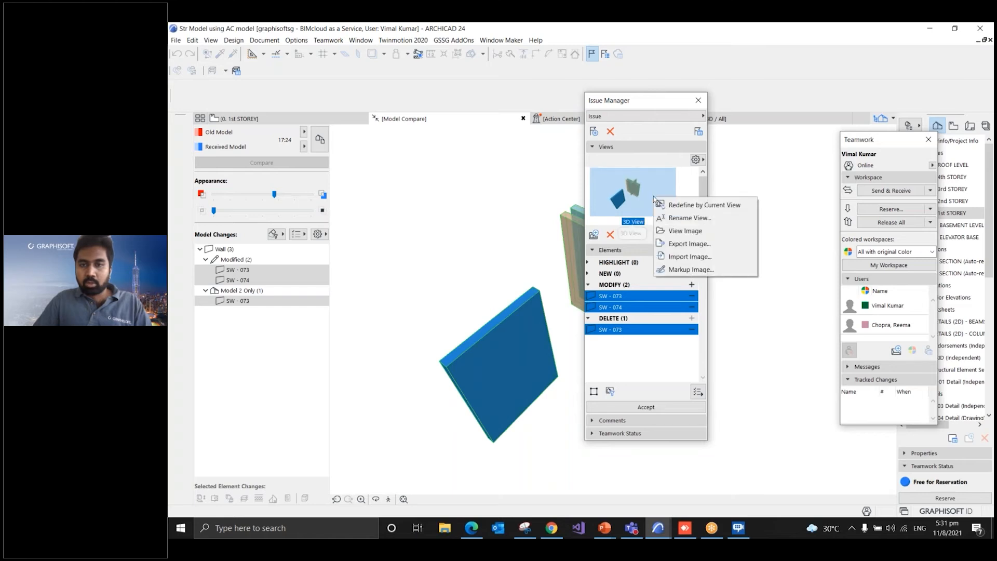
{"action": "left_click", "coordinate": [682, 273]}
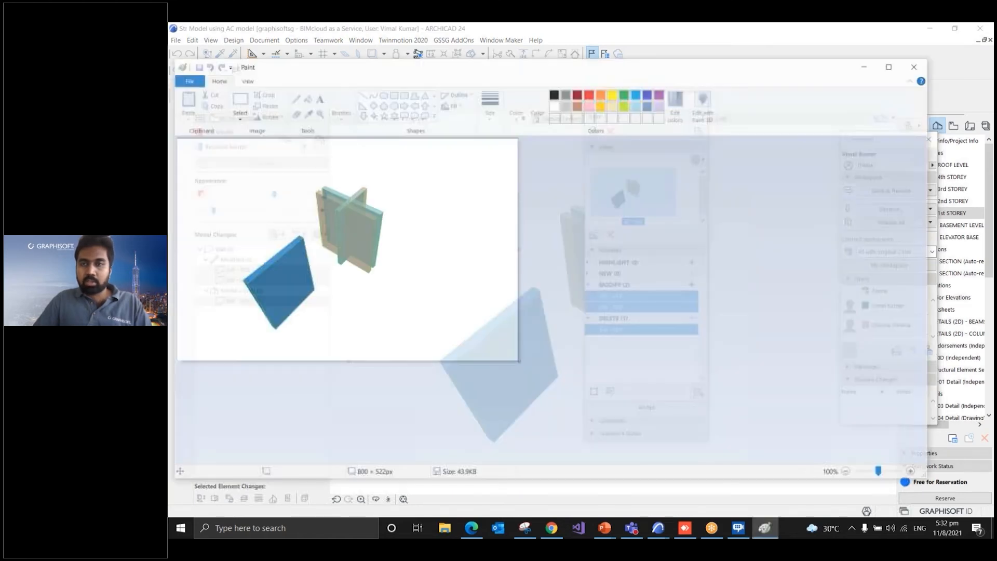
{"action": "left_click", "coordinate": [919, 65]}
{"action": "left_click", "coordinate": [696, 160]}
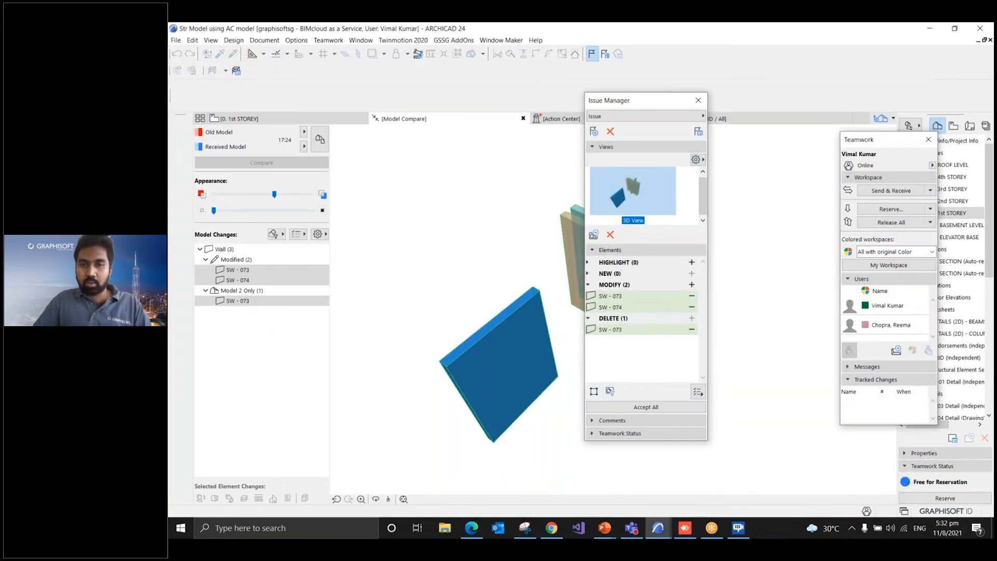
{"action": "left_click", "coordinate": [696, 160]}
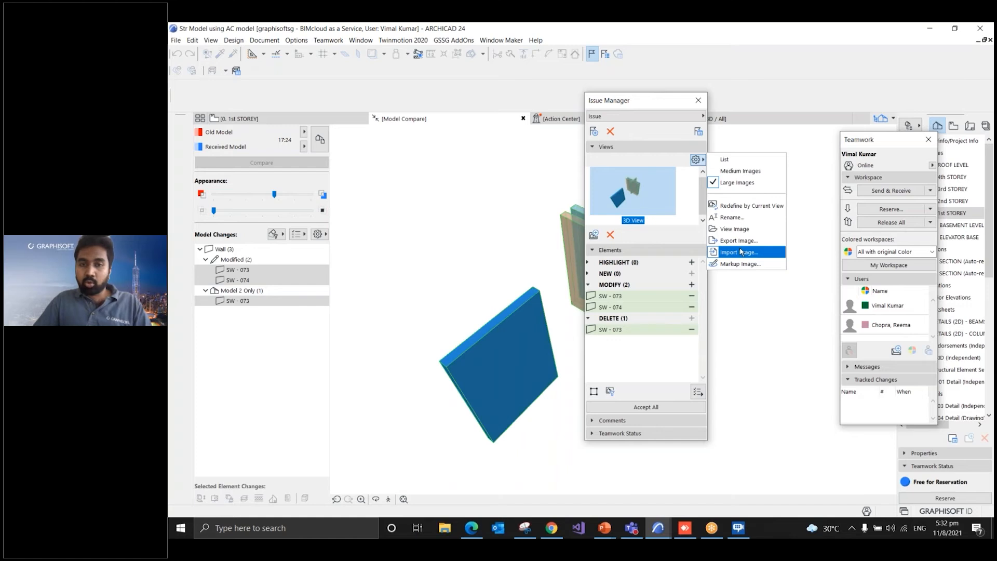
{"action": "left_click", "coordinate": [655, 239]}
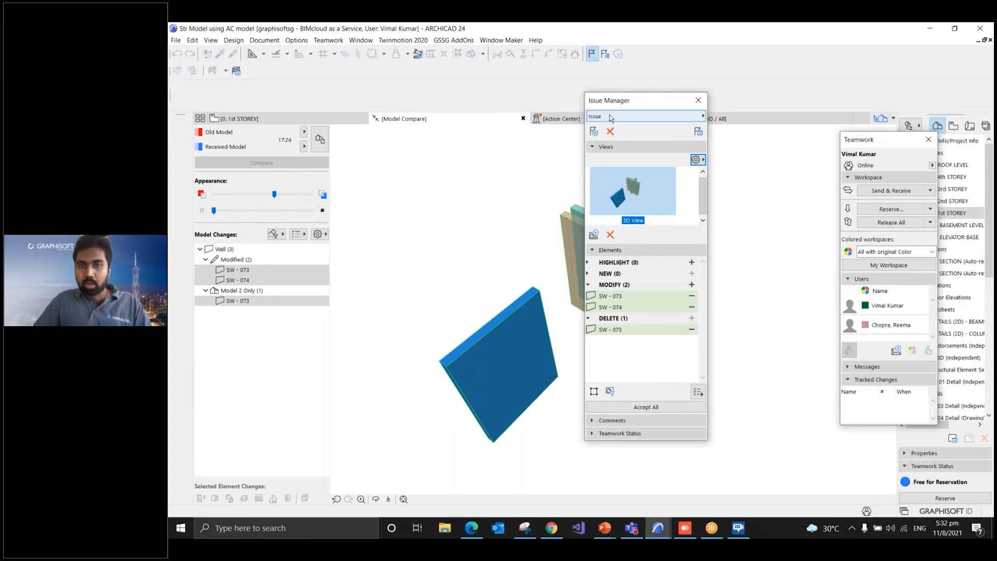
Examine the list of all issues with their status, priority, Teamwork owner and due date
{"action": "left_click", "coordinate": [697, 132]}
{"action": "left_click", "coordinate": [685, 108]}
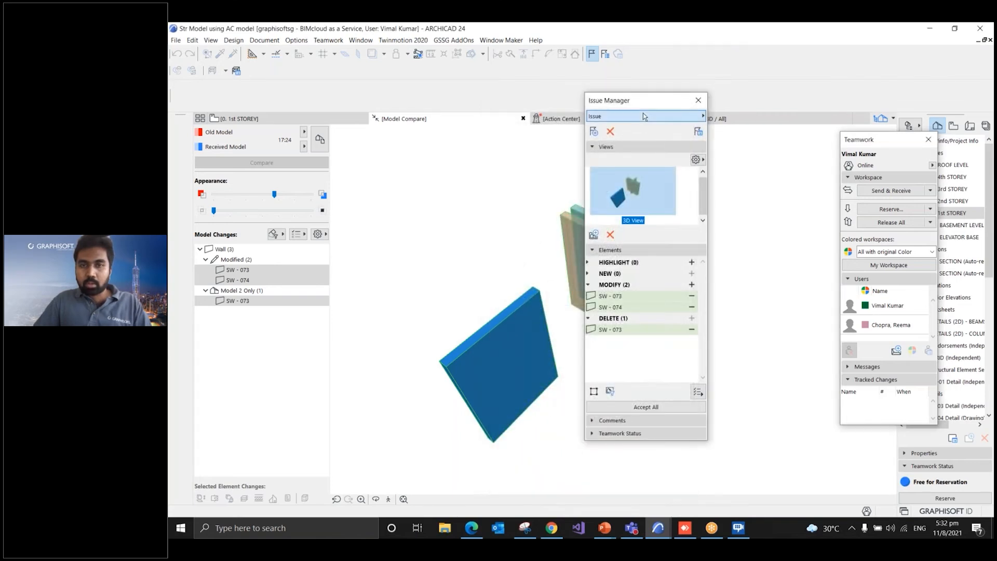
{"action": "left_click", "coordinate": [644, 116]}
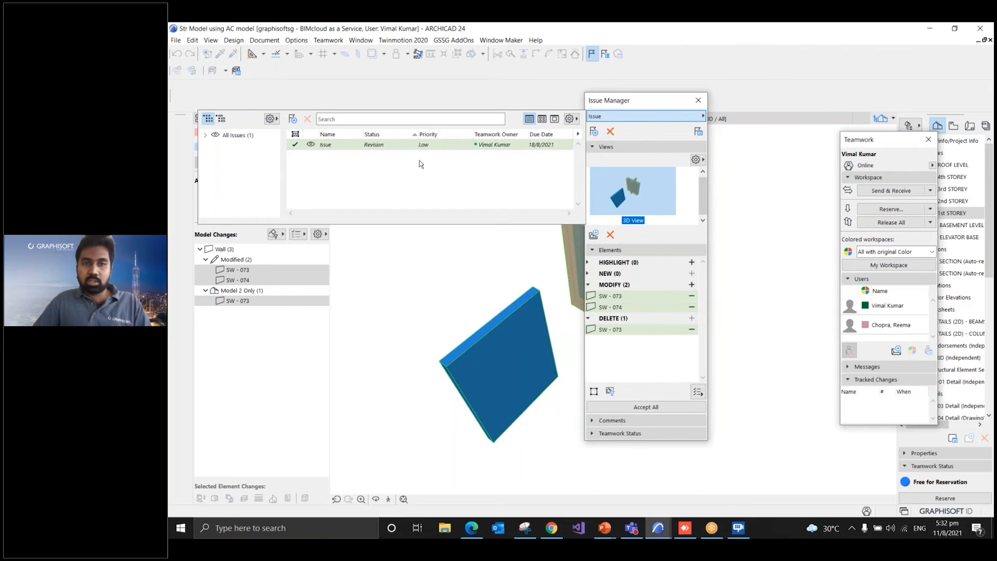
{"action": "left_click", "coordinate": [620, 117]}
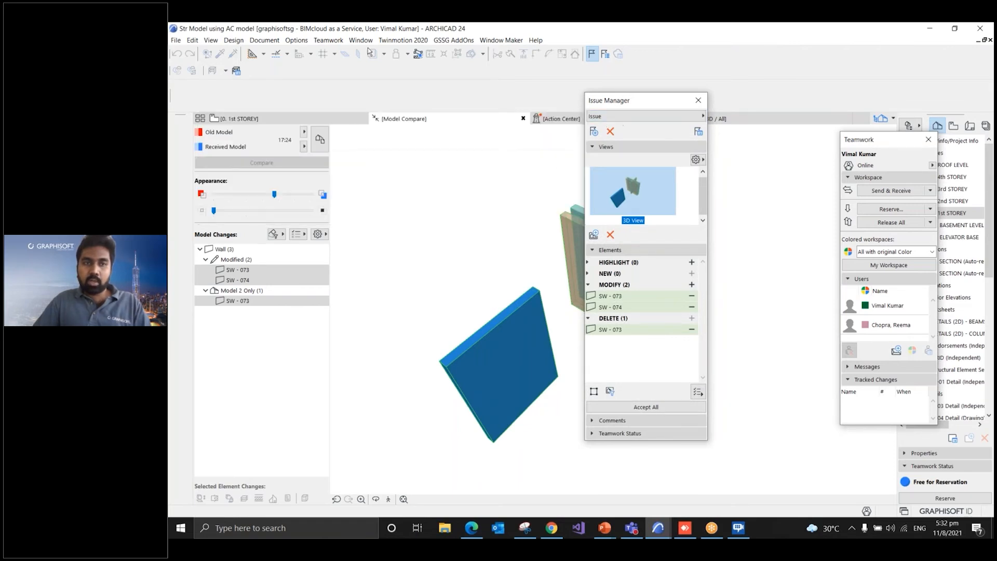
Open the Issue Organizer and move its window clear of the Issue Manager's contents
{"action": "left_click", "coordinate": [296, 40]}
{"action": "mouse_move", "coordinate": [265, 40]}
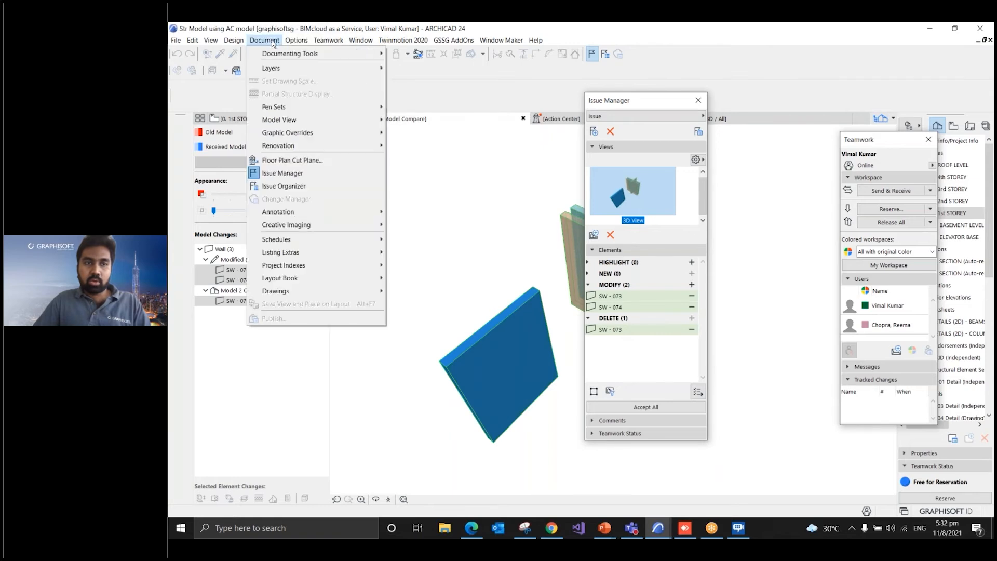
{"action": "left_click", "coordinate": [283, 189]}
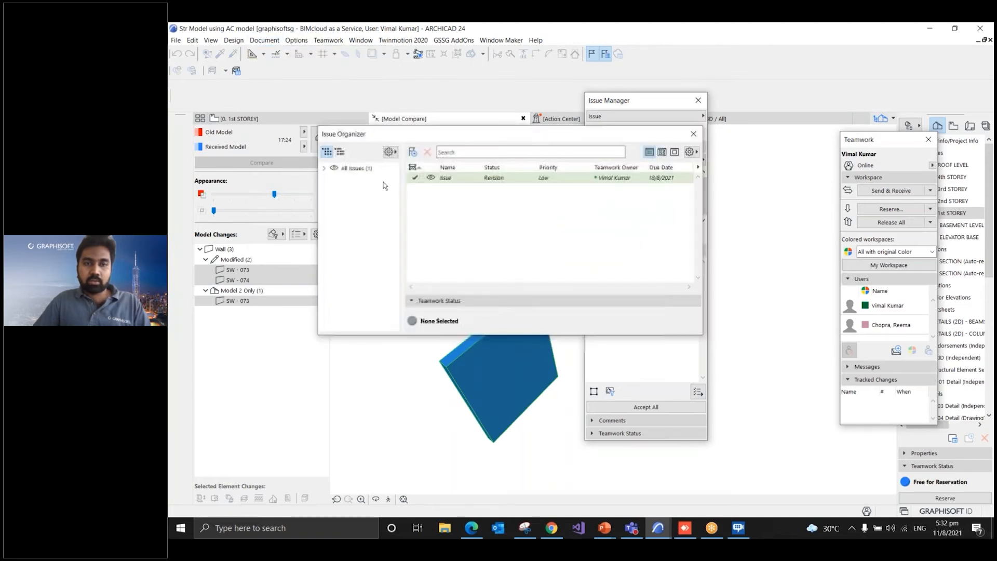
{"action": "left_click_drag", "start_coordinate": [363, 134], "coordinate": [263, 125]}
Assign the issue's Teamwork ownership to the other project member with the default message and send it to the server
{"action": "left_click", "coordinate": [525, 170]}
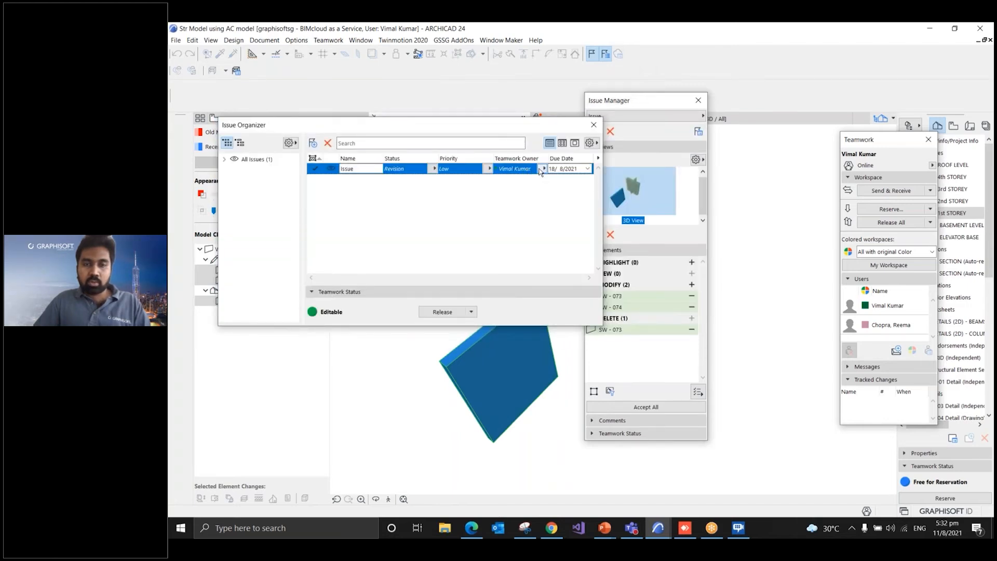
{"action": "left_click", "coordinate": [543, 168]}
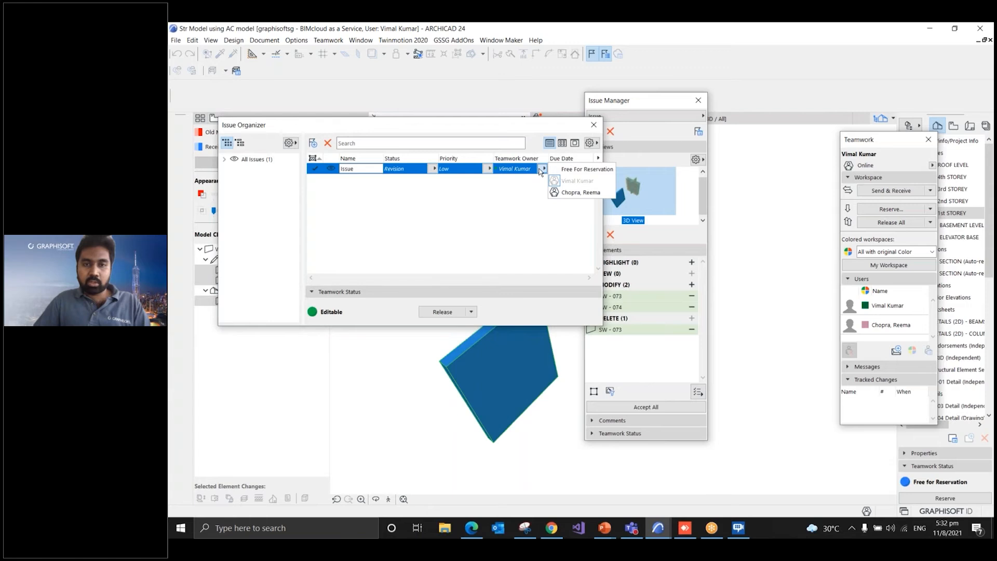
{"action": "left_click", "coordinate": [566, 193]}
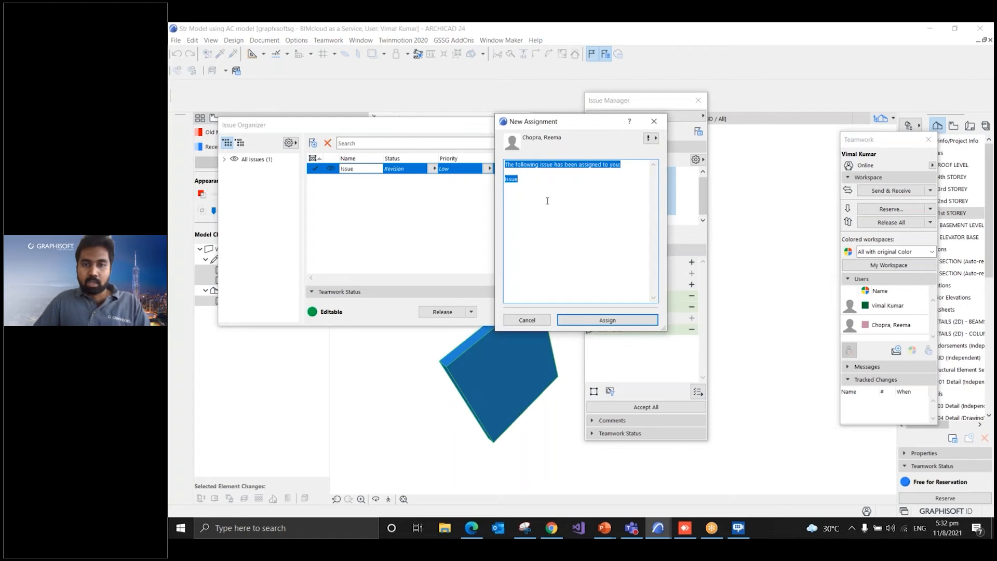
{"action": "left_click", "coordinate": [584, 318]}
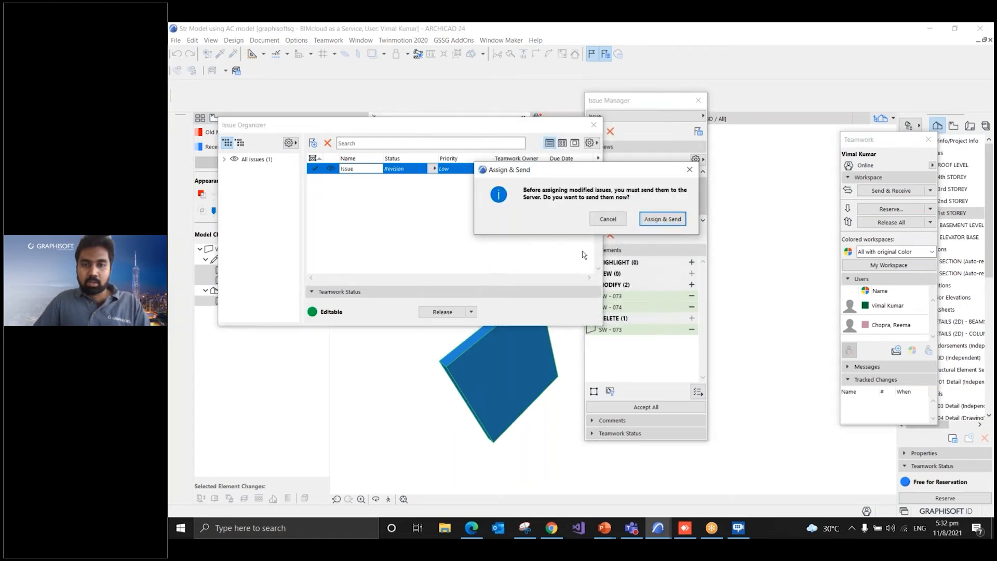
{"action": "left_click", "coordinate": [663, 219]}
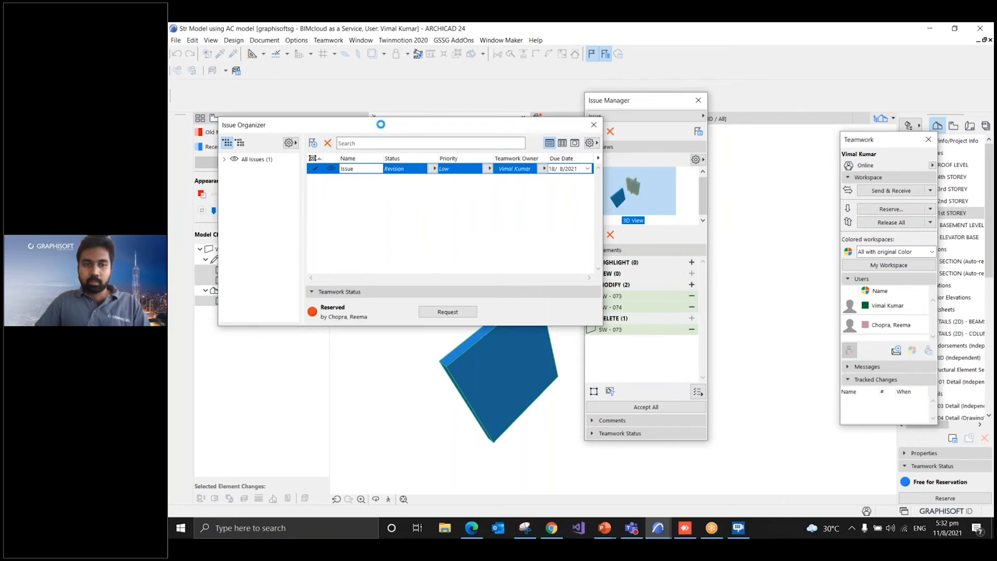
Close the Issue Organizer, Issue Manager and Teamwork palette, and restore the window to half width beside the other user's session
{"action": "key", "text": "ctrl"}
{"action": "key", "text": "ctrl"}
{"action": "key", "text": "ctrl"}
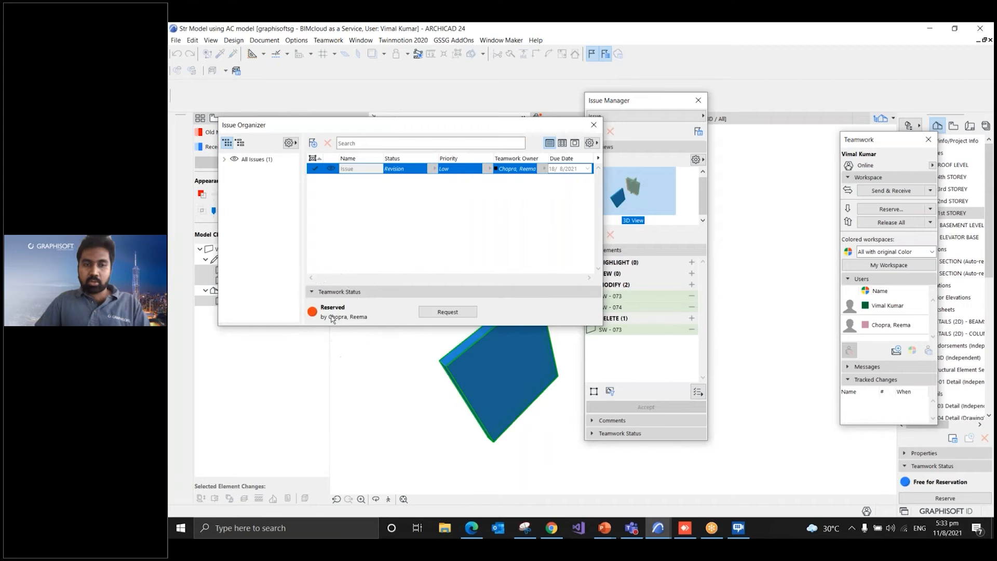
{"action": "left_click_drag", "start_coordinate": [413, 128], "coordinate": [527, 159]}
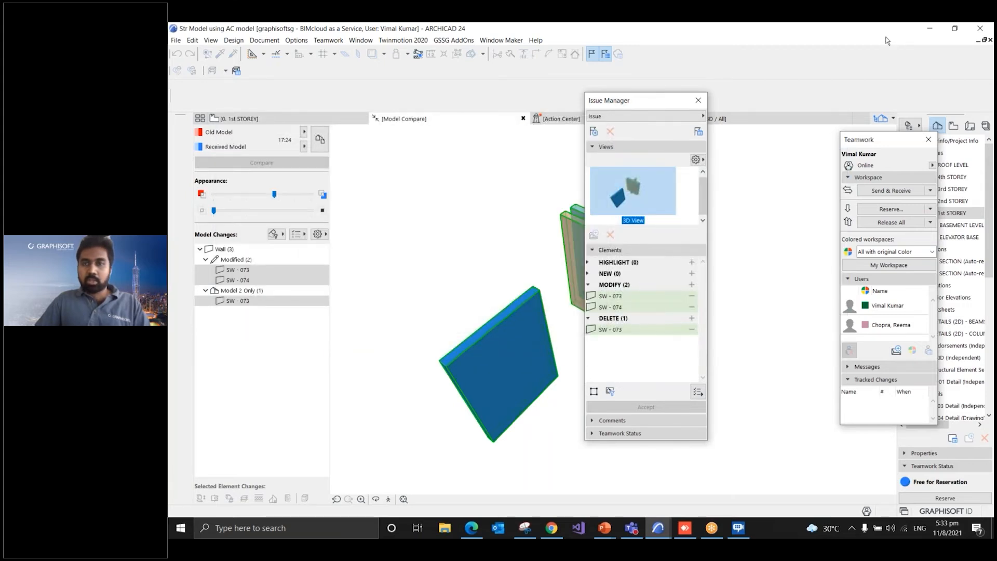
{"action": "left_click_drag", "start_coordinate": [883, 139], "coordinate": [806, 155]}
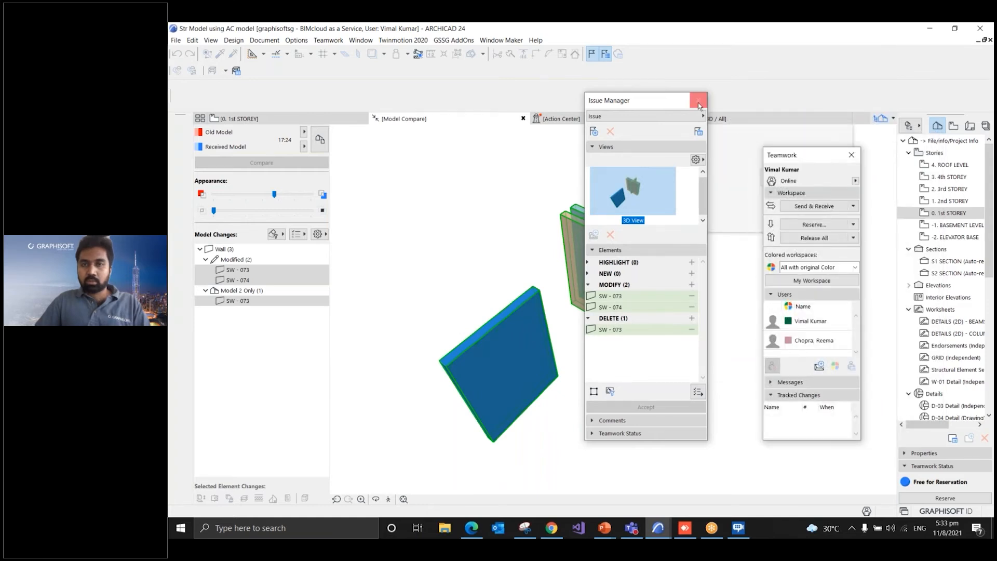
{"action": "left_click", "coordinate": [699, 101]}
{"action": "left_click", "coordinate": [851, 155]}
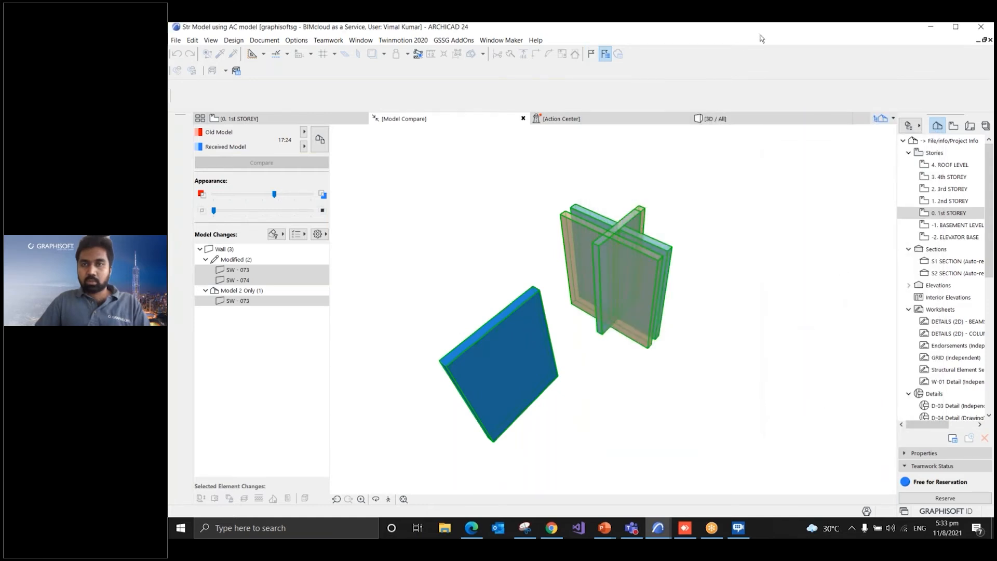
{"action": "double_click", "coordinate": [760, 36]}
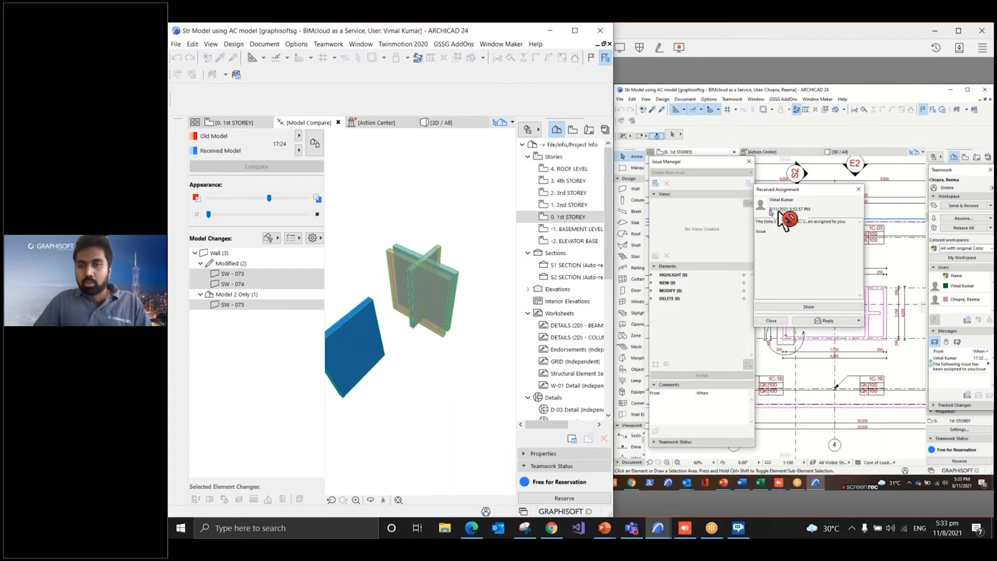
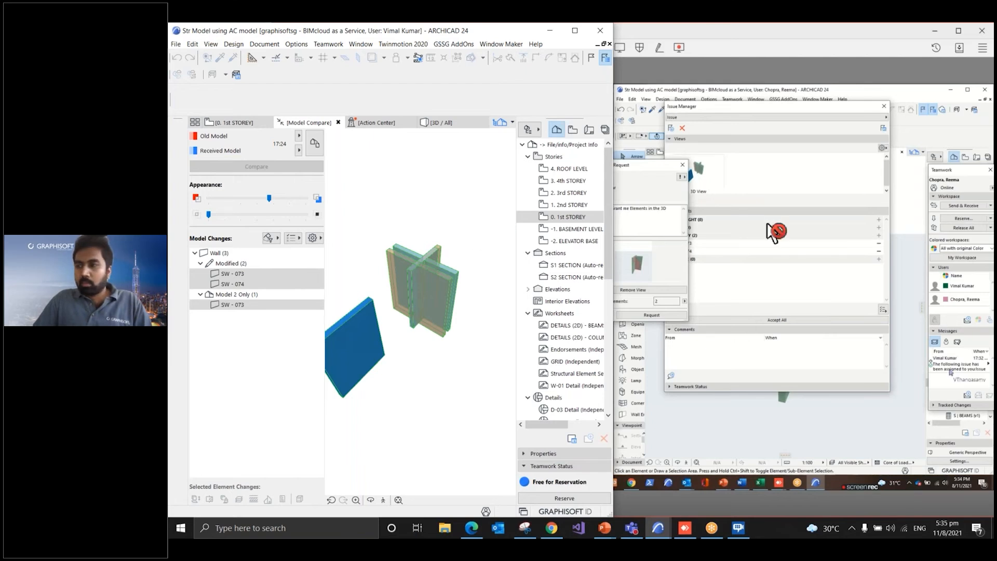
Send and receive the project's Teamwork changes and release all reserved elements
{"action": "left_click", "coordinate": [325, 46]}
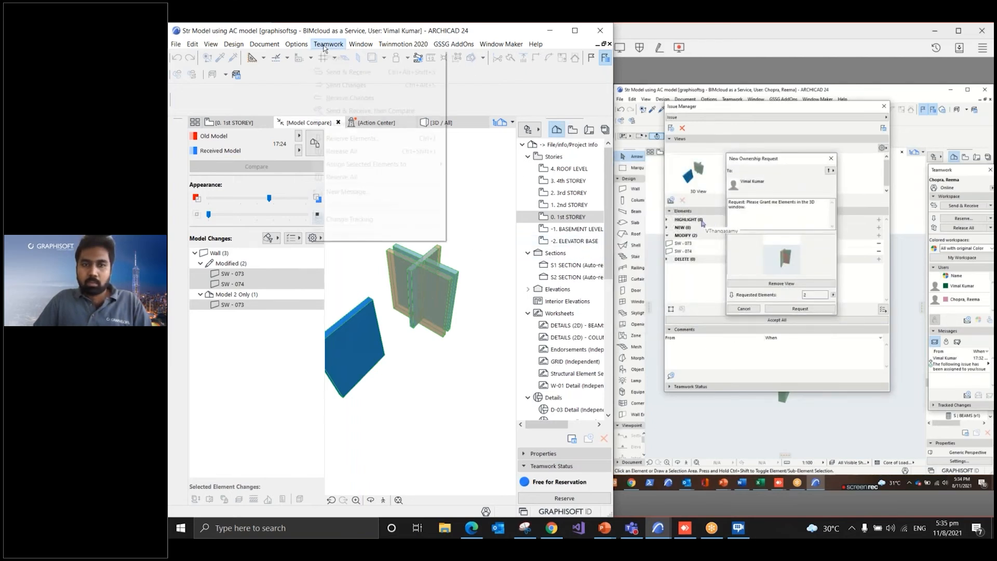
{"action": "left_click", "coordinate": [328, 45]}
{"action": "left_click", "coordinate": [328, 46]}
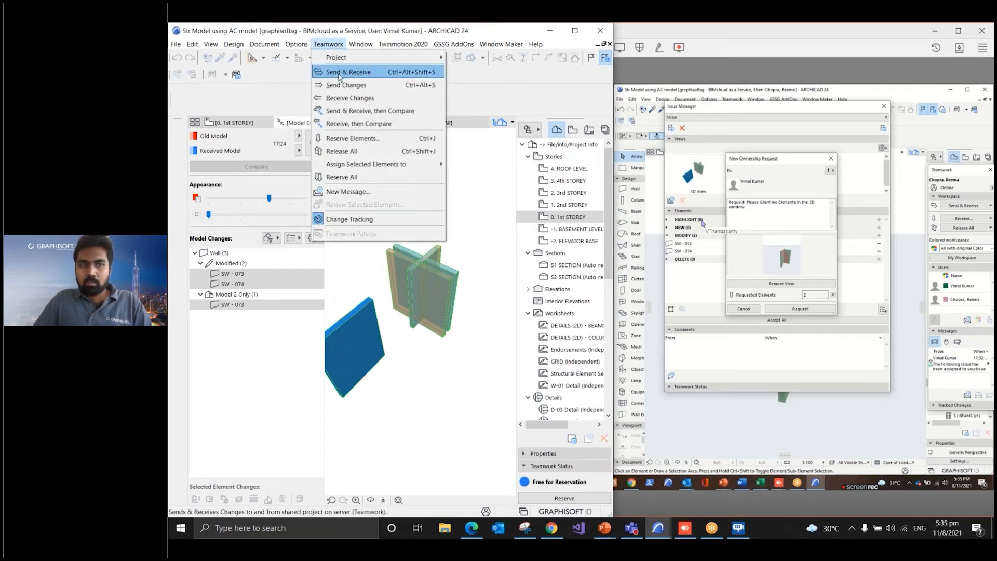
{"action": "left_click", "coordinate": [341, 74]}
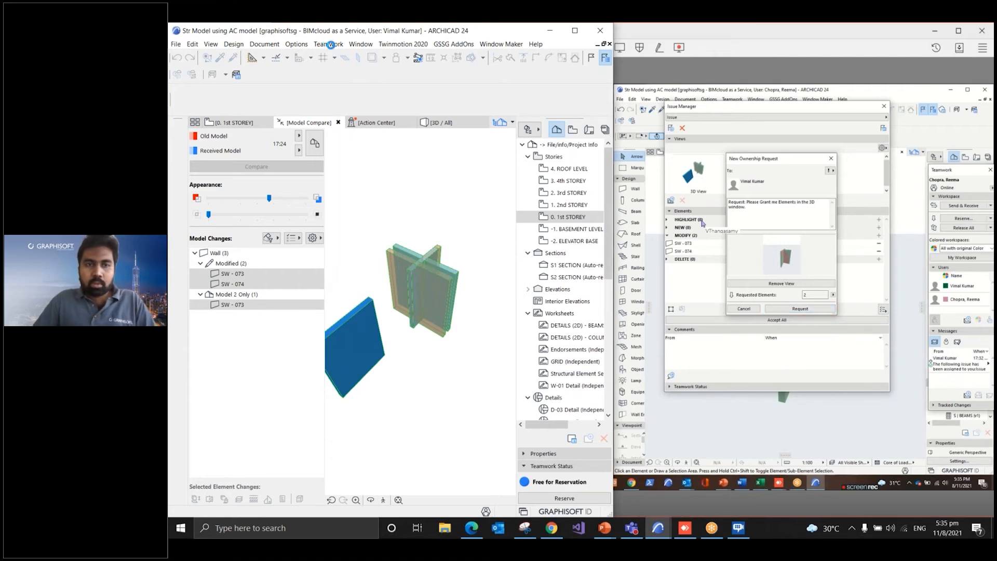
{"action": "left_click", "coordinate": [329, 44]}
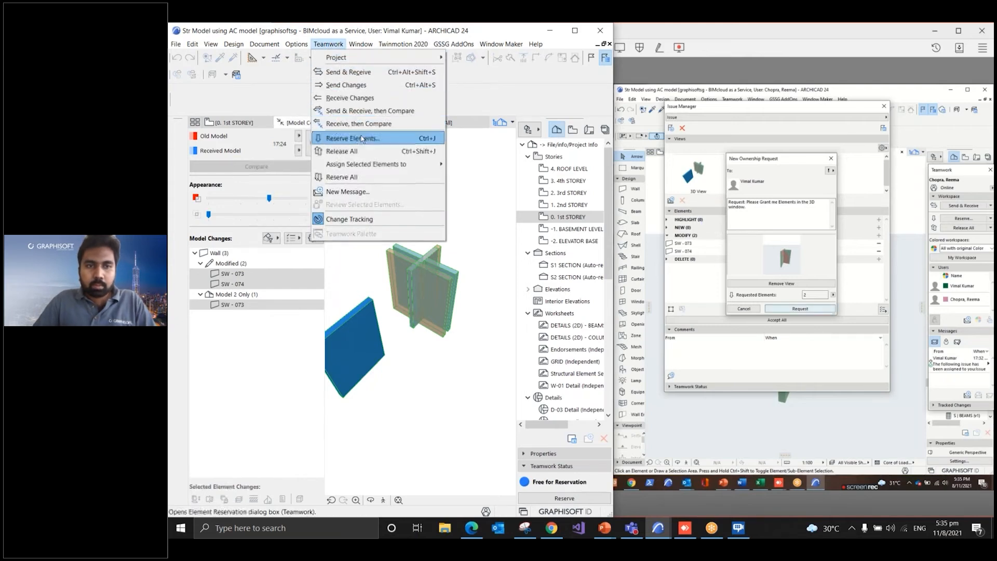
{"action": "left_click", "coordinate": [315, 149]}
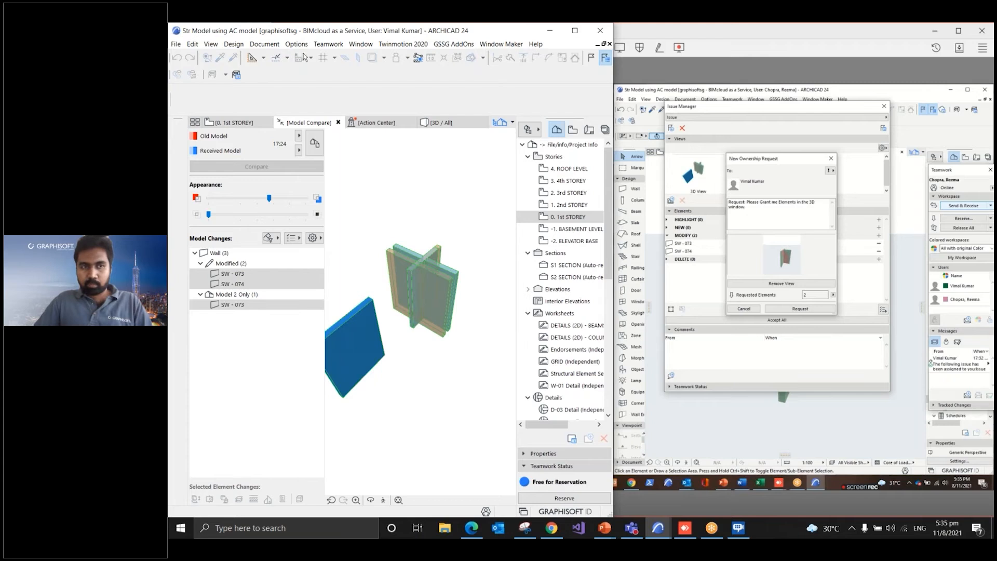
{"action": "left_click", "coordinate": [328, 45]}
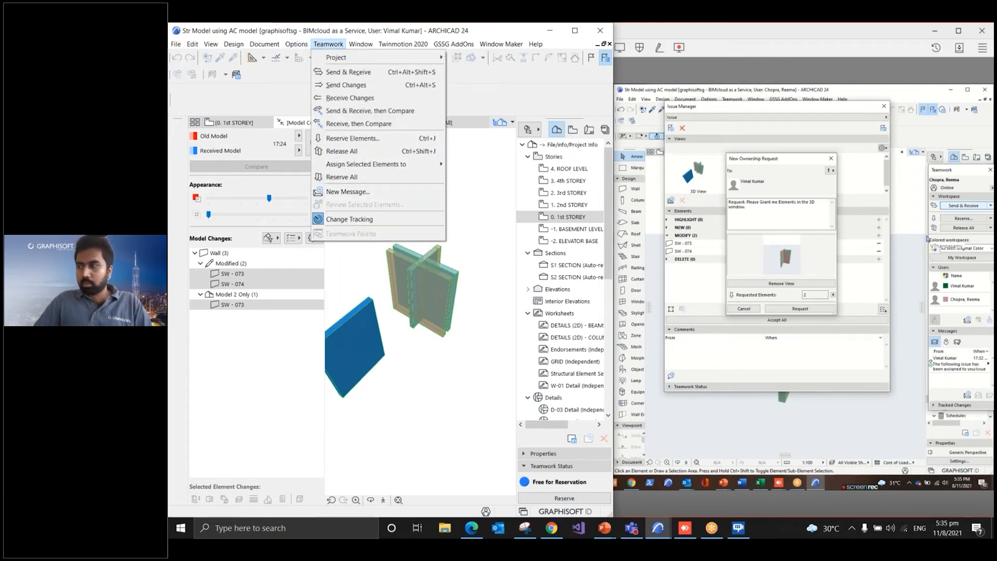
In the other user's session, finish with the ownership request for the two walls and accept all of the issue's changes
{"action": "left_click", "coordinate": [799, 309]}
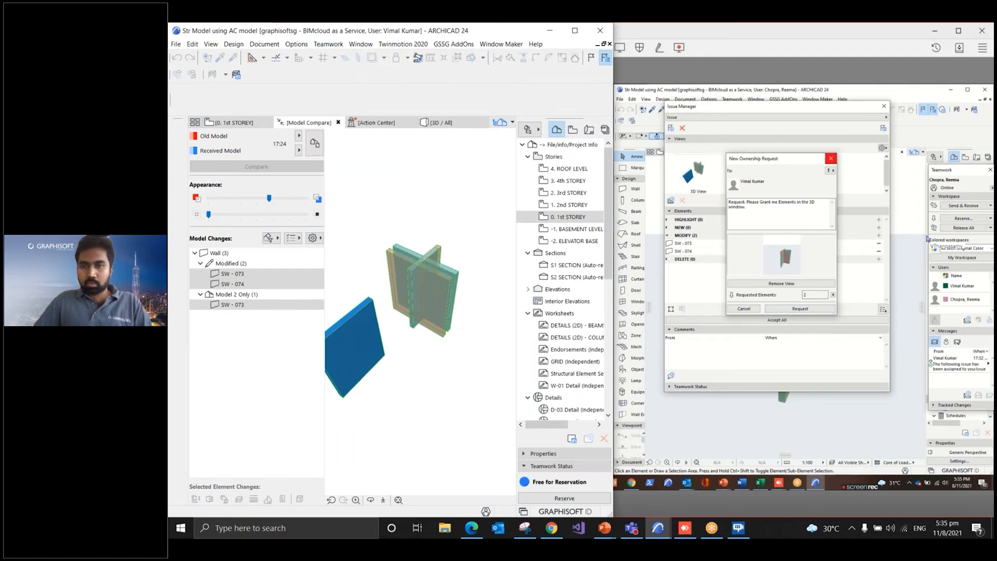
{"action": "left_click", "coordinate": [831, 159]}
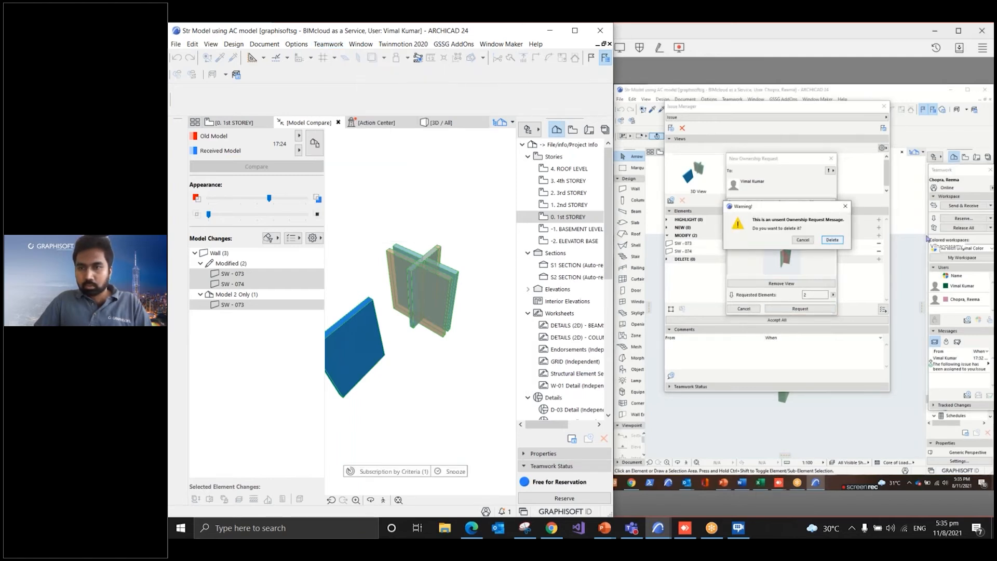
{"action": "key", "text": "Escape"}
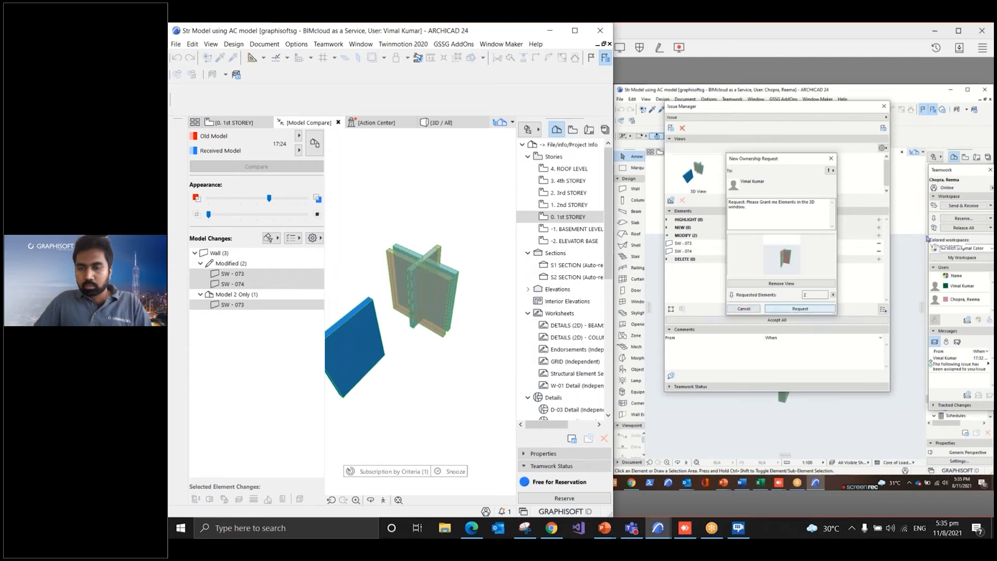
{"action": "key", "text": "Return"}
{"action": "left_click", "coordinate": [777, 320]}
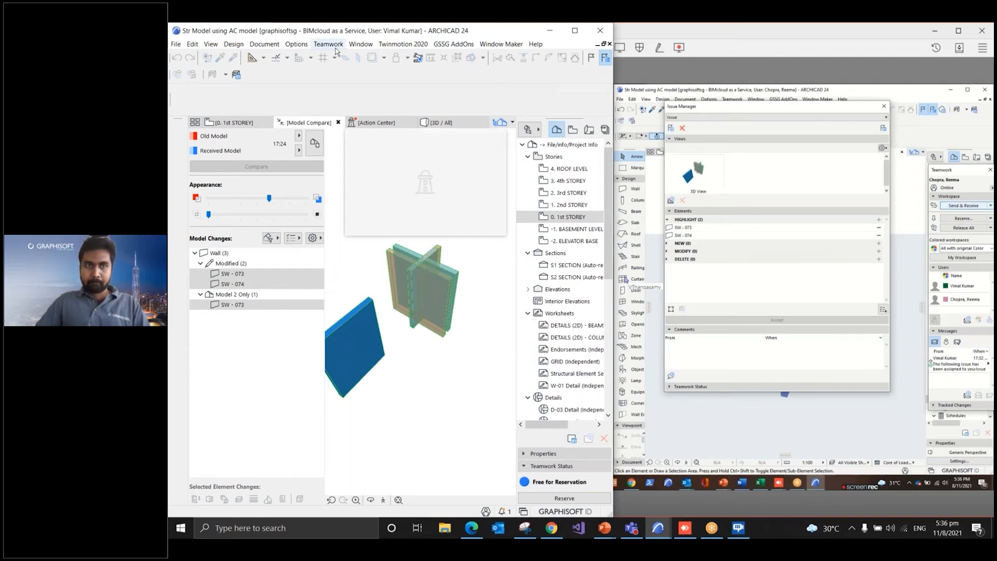
Display the model in 3D, send and receive the other user's accepted wall changes, and close the Teamwork palette
{"action": "left_click", "coordinate": [438, 123]}
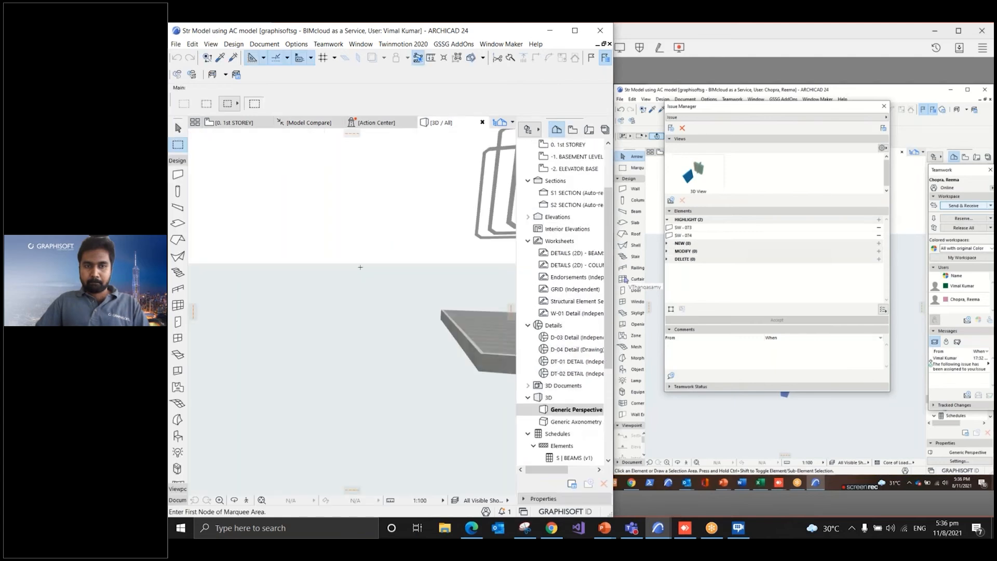
{"action": "scroll", "coordinate": [263, 288], "scroll_direction": "down", "scroll_amount": 5}
{"action": "middle_click_drag", "start_coordinate": [414, 334], "coordinate": [437, 308], "text": "shift"}
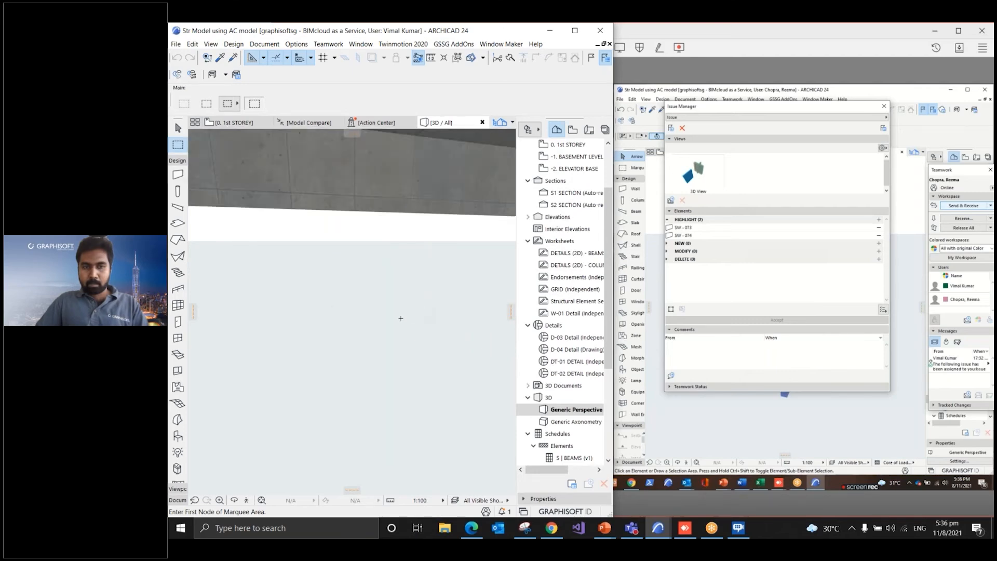
{"action": "scroll", "coordinate": [400, 323], "scroll_direction": "down", "scroll_amount": 5}
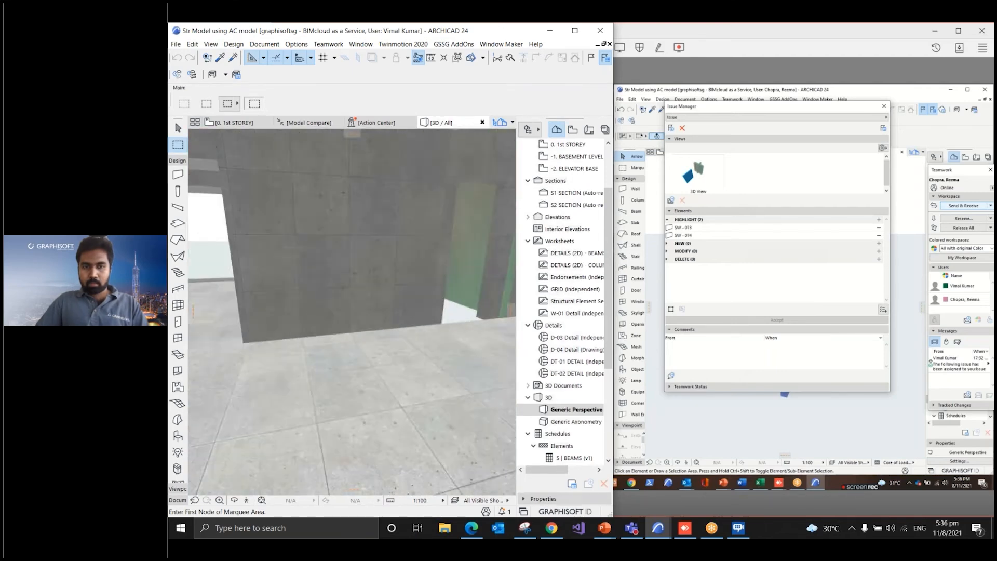
{"action": "left_click", "coordinate": [329, 44]}
{"action": "left_click", "coordinate": [343, 232]}
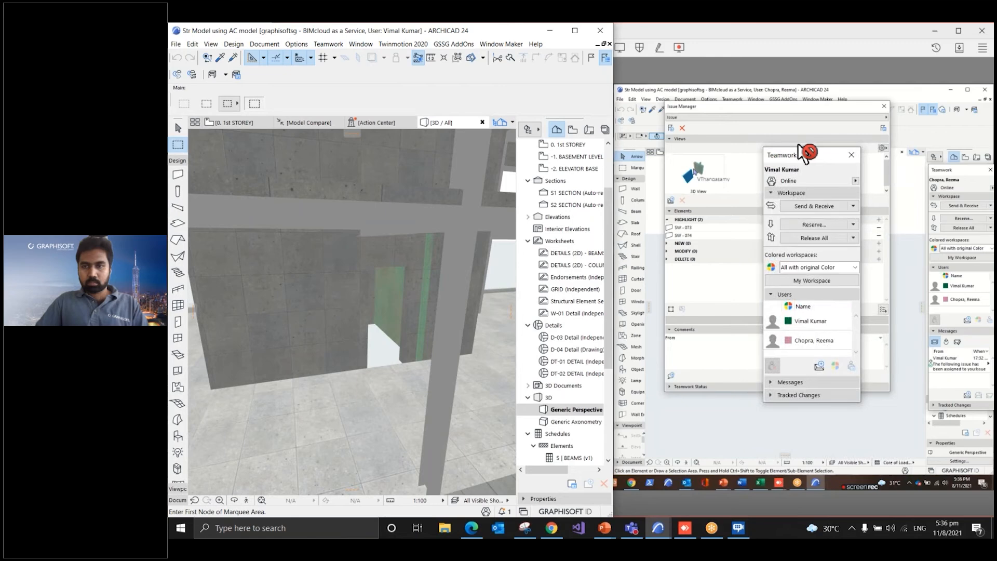
{"action": "left_click_drag", "start_coordinate": [807, 156], "coordinate": [506, 159]}
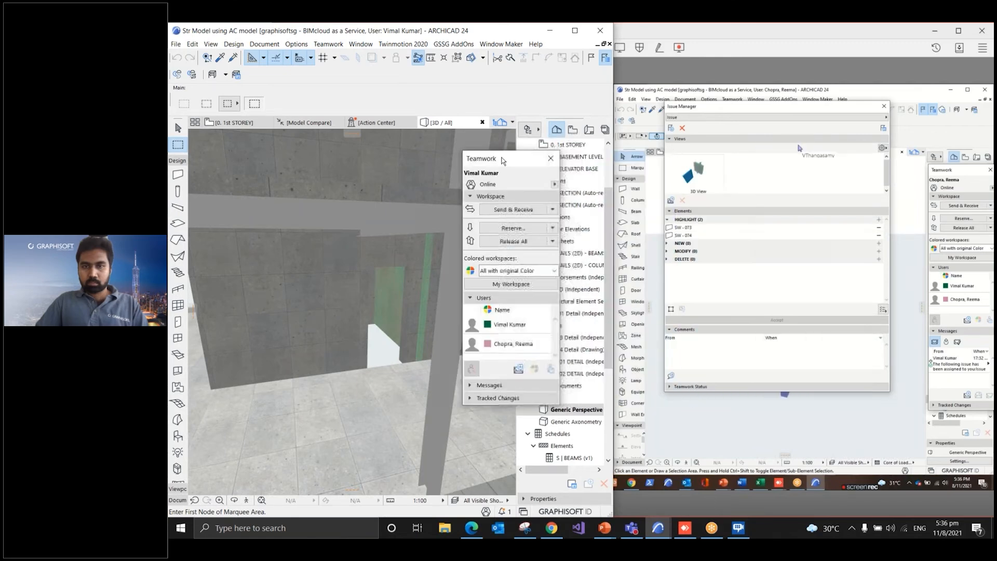
{"action": "left_click", "coordinate": [500, 211]}
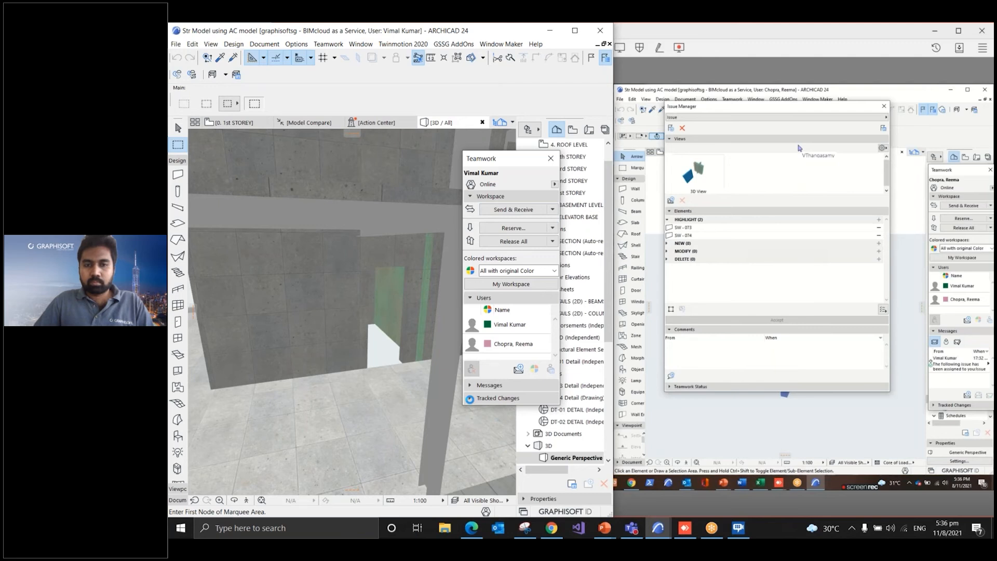
{"action": "left_click", "coordinate": [471, 398]}
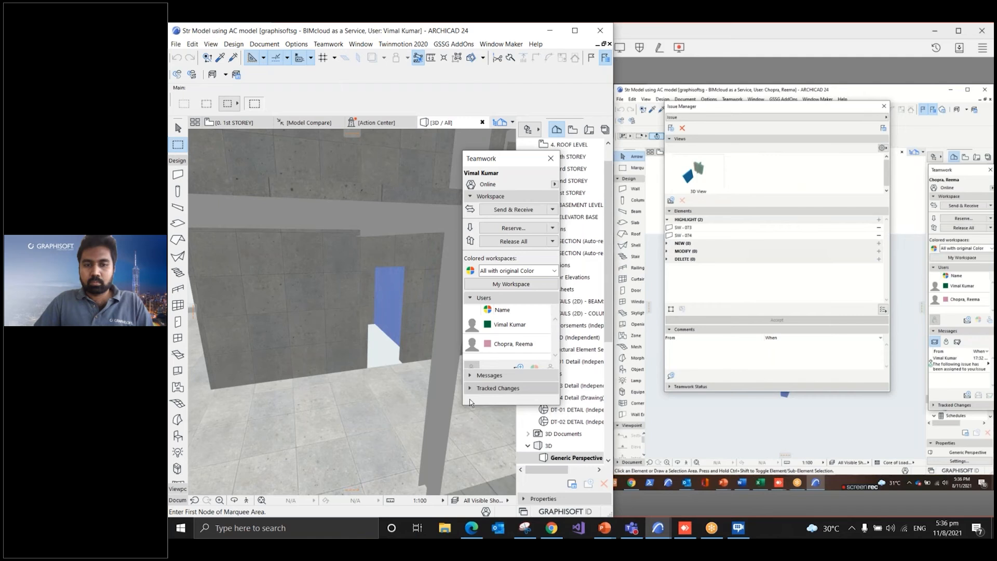
{"action": "left_click", "coordinate": [495, 211]}
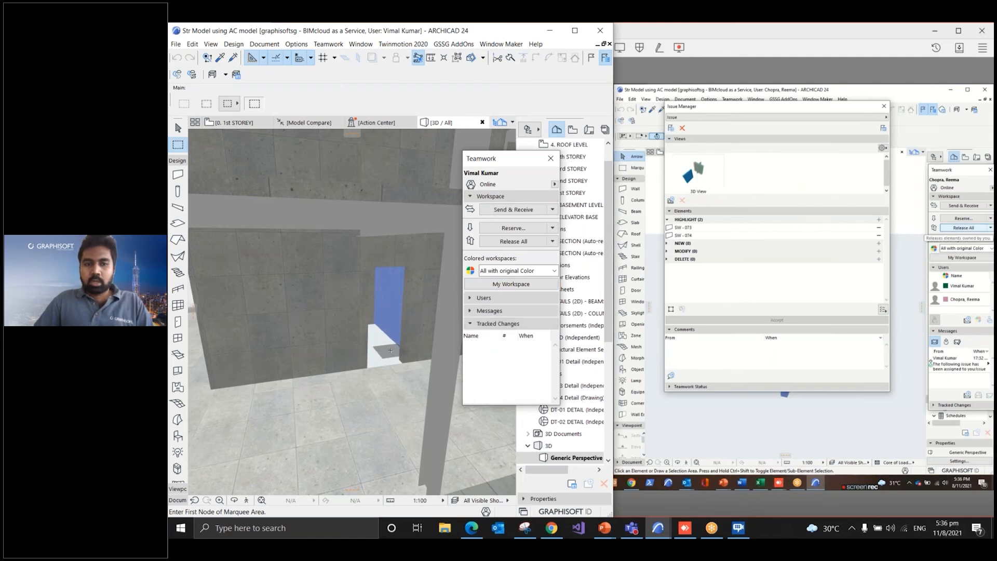
{"action": "left_click", "coordinate": [550, 159]}
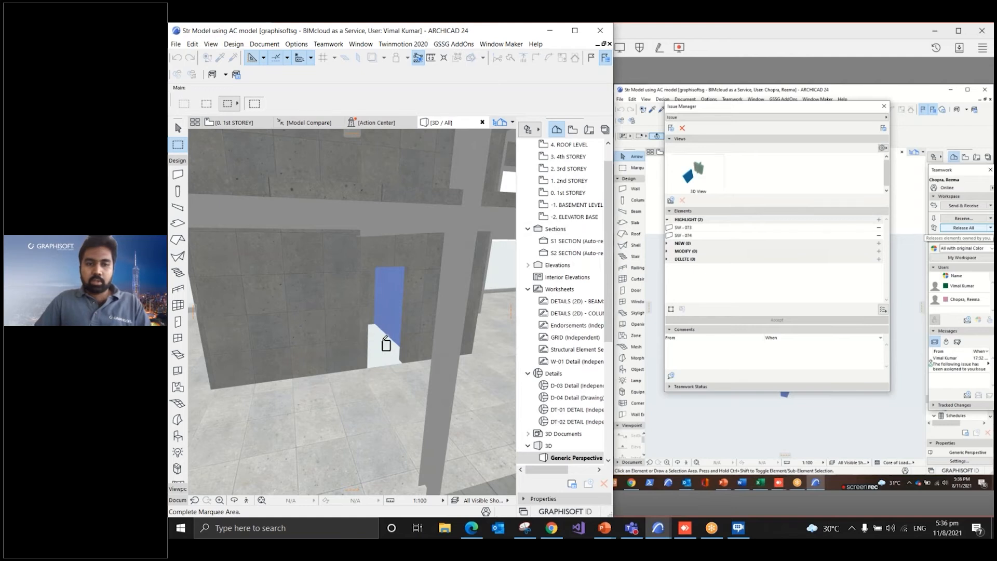
Examine the updated core walls in the 3D view and on the 1st Storey floor plan
{"action": "key", "text": "Escape"}
{"action": "key", "text": "Escape"}
{"action": "scroll", "coordinate": [385, 297], "scroll_direction": "up", "scroll_amount": 5}
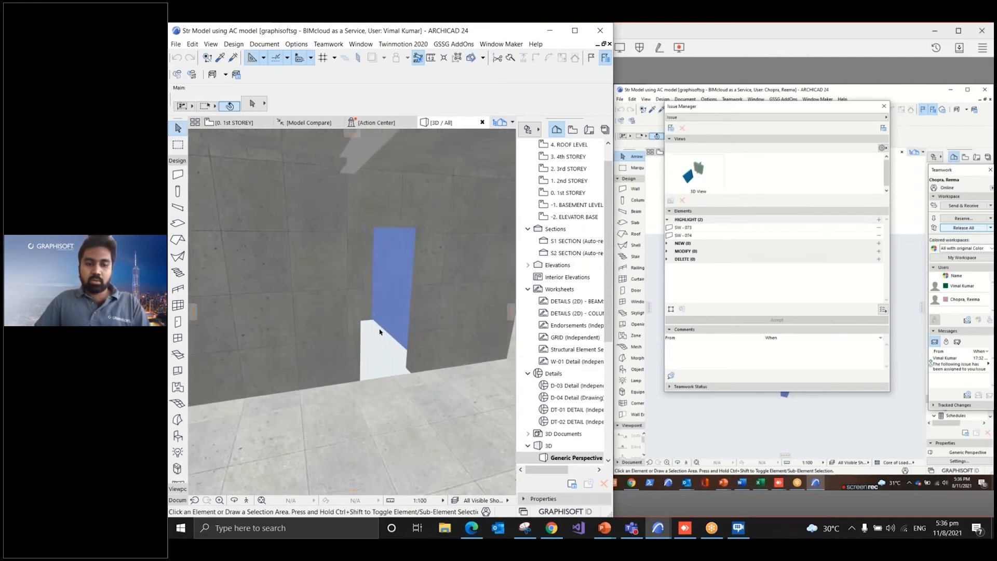
{"action": "scroll", "coordinate": [384, 297], "scroll_direction": "up", "scroll_amount": 1}
{"action": "middle_click_drag", "start_coordinate": [385, 297], "coordinate": [353, 313], "text": "shift"}
{"action": "scroll", "coordinate": [347, 344], "scroll_direction": "down", "scroll_amount": 3}
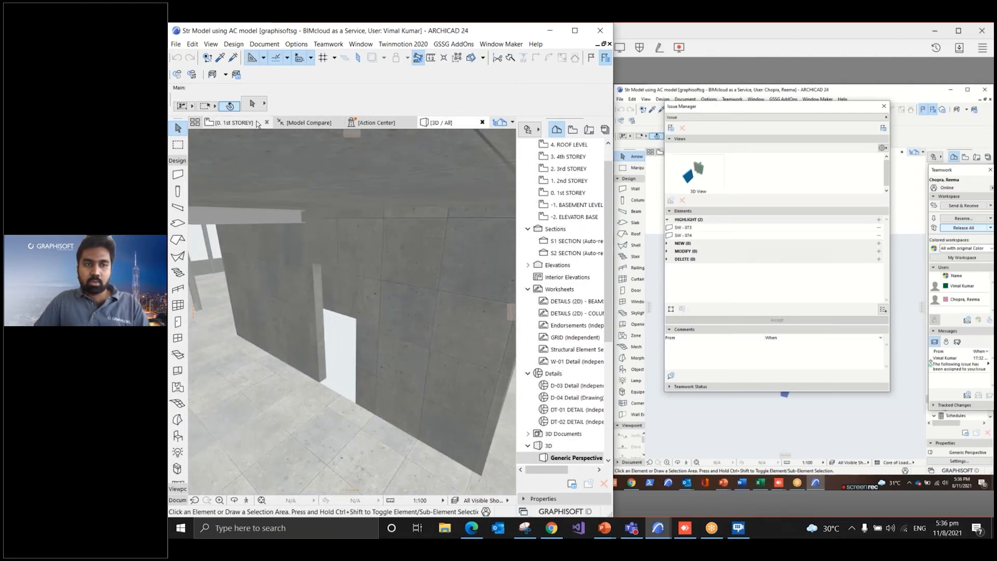
{"action": "left_click", "coordinate": [256, 124]}
{"action": "scroll", "coordinate": [440, 333], "scroll_direction": "down", "scroll_amount": 8}
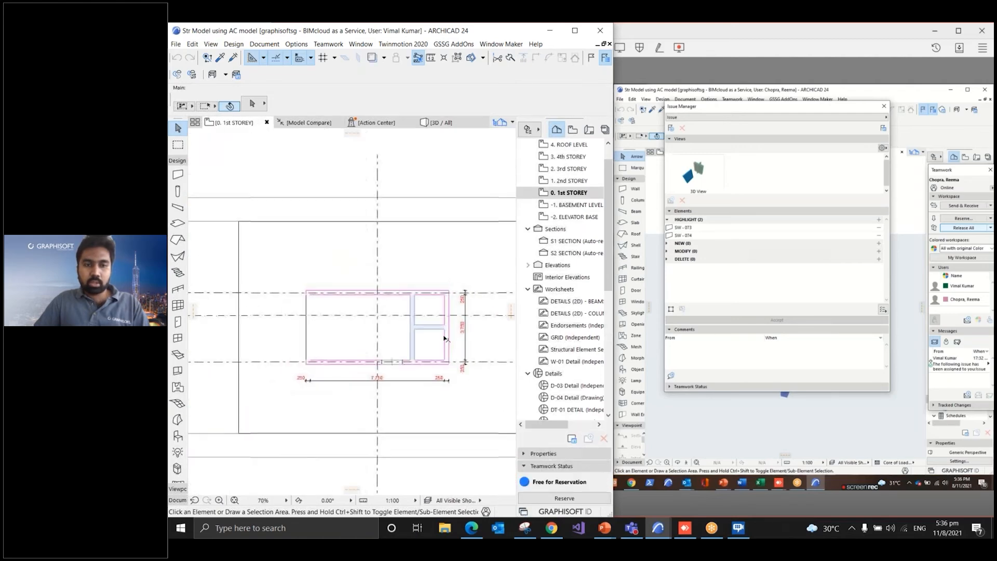
{"action": "scroll", "coordinate": [411, 335], "scroll_direction": "up", "scroll_amount": 3}
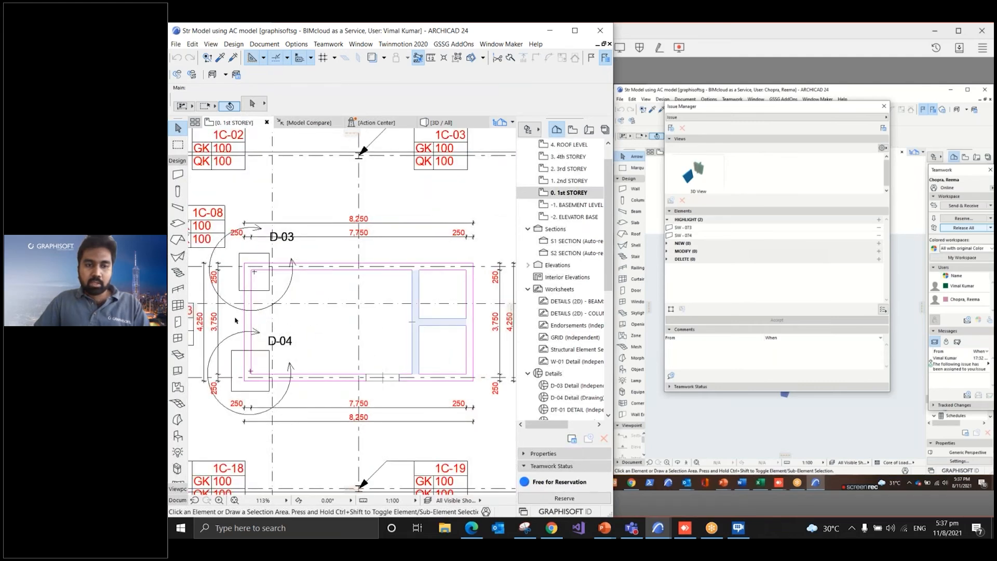
{"action": "scroll", "coordinate": [422, 323], "scroll_direction": "up", "scroll_amount": 3}
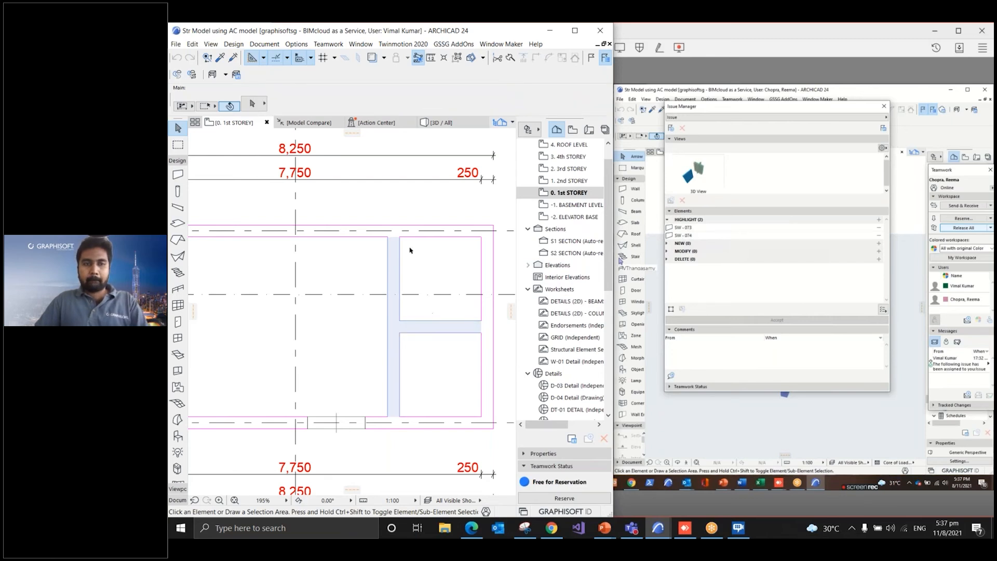
Start a new Model Compare and choose the current model as the first model to compare
{"action": "left_click", "coordinate": [240, 45]}
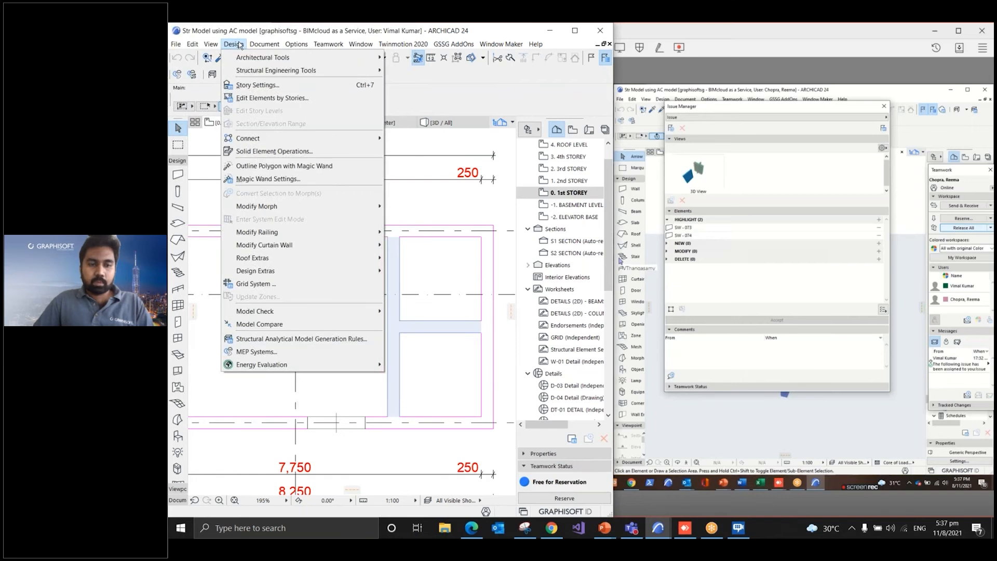
{"action": "left_click", "coordinate": [288, 328]}
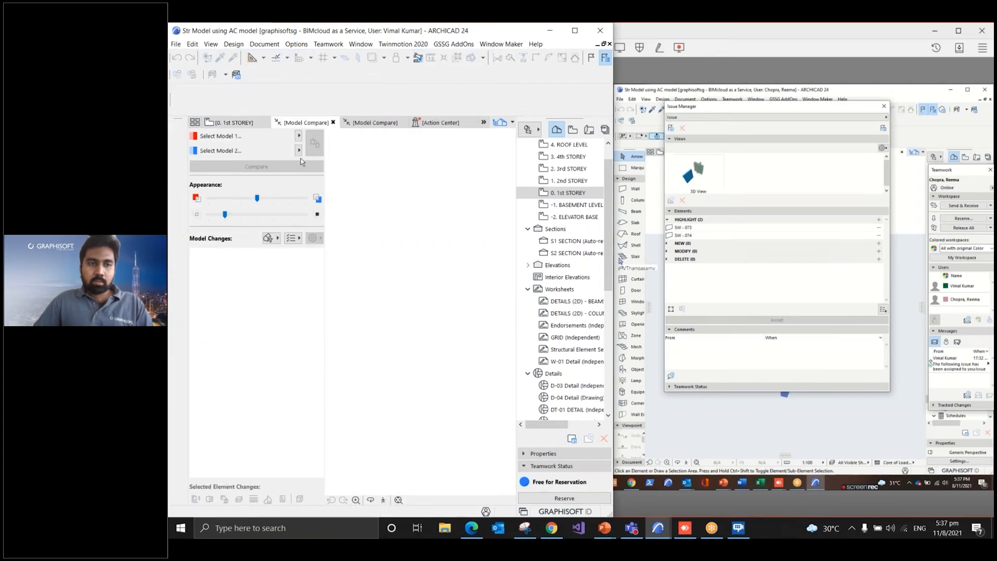
{"action": "left_click", "coordinate": [299, 136]}
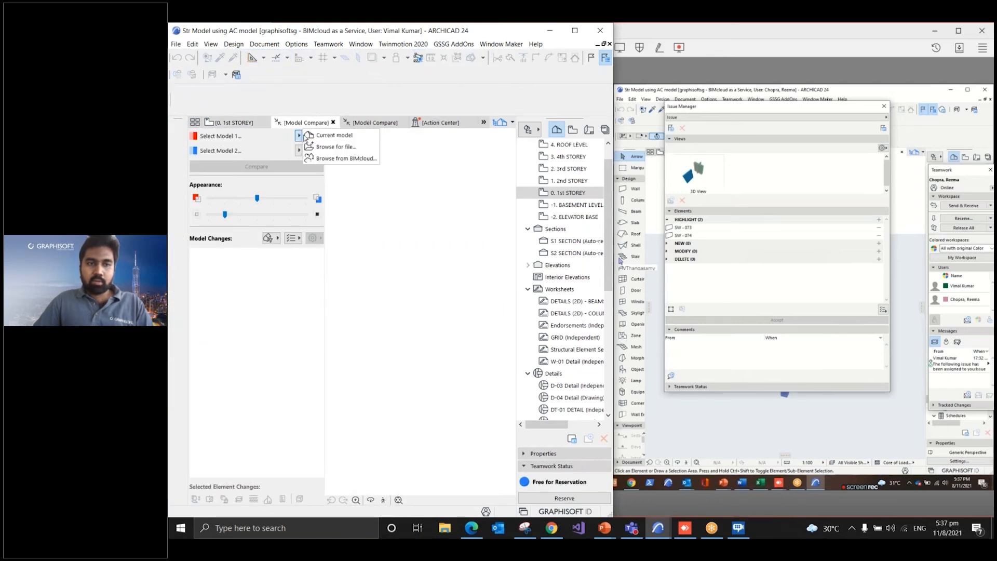
{"action": "left_click", "coordinate": [321, 136]}
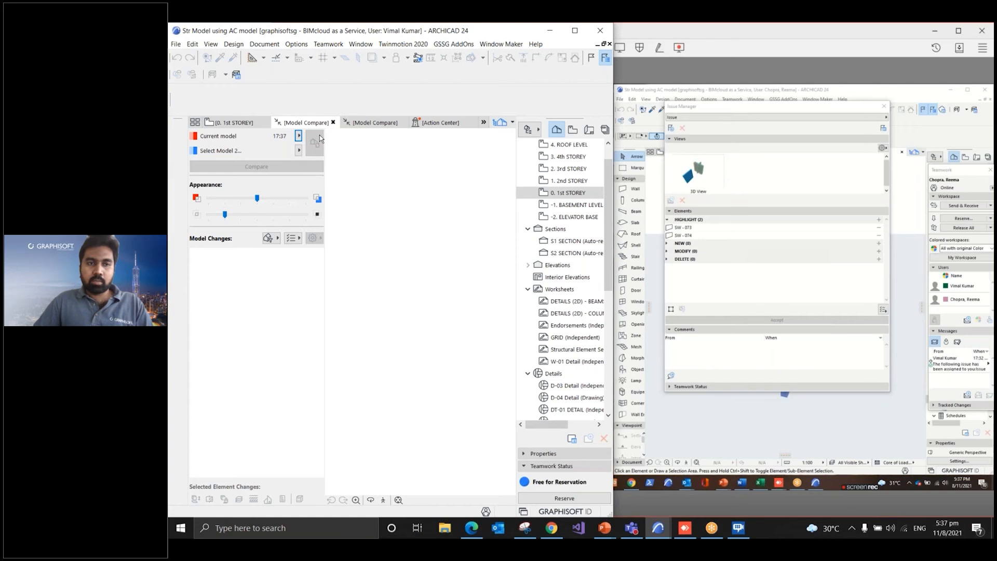
Check which file sources and file types can be used as the second comparison model, and leave without choosing a file
{"action": "left_click", "coordinate": [299, 151]}
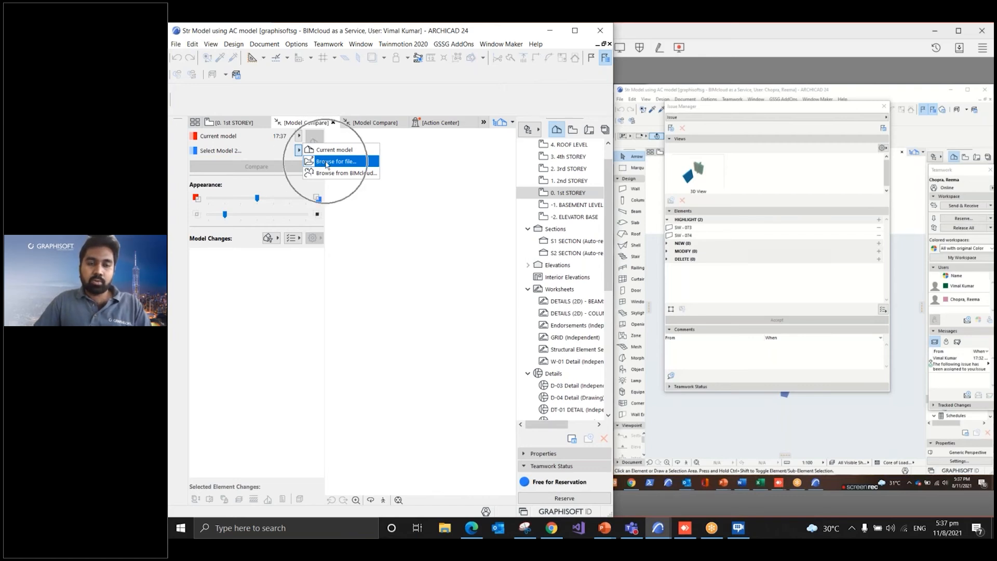
{"action": "left_click", "coordinate": [340, 173]}
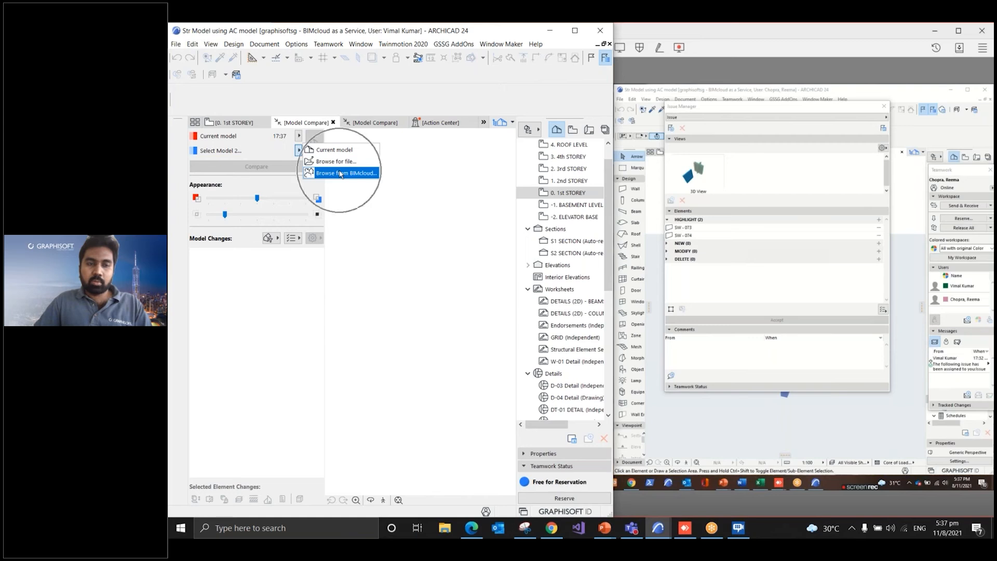
{"action": "left_click", "coordinate": [333, 165]}
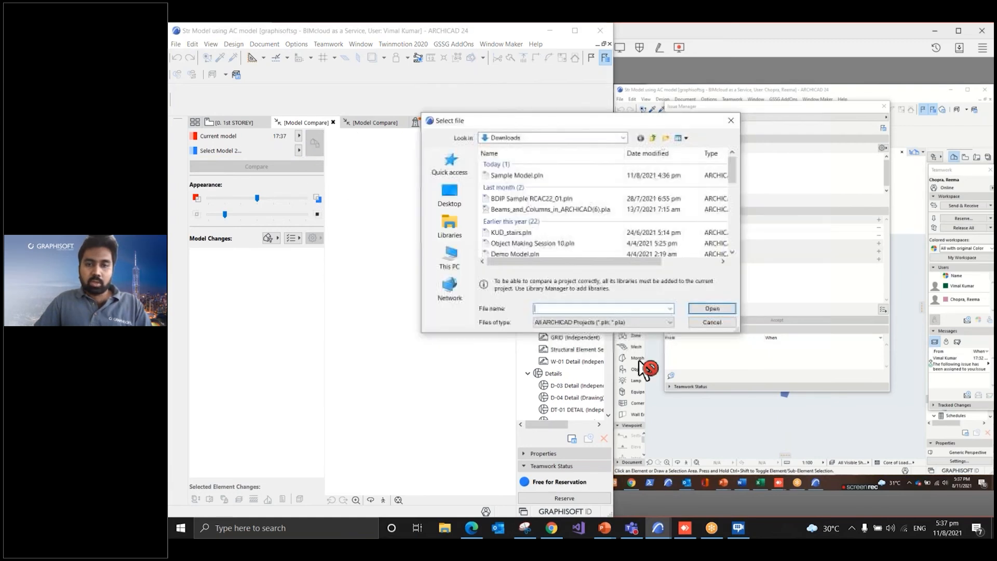
{"action": "left_click", "coordinate": [630, 340]}
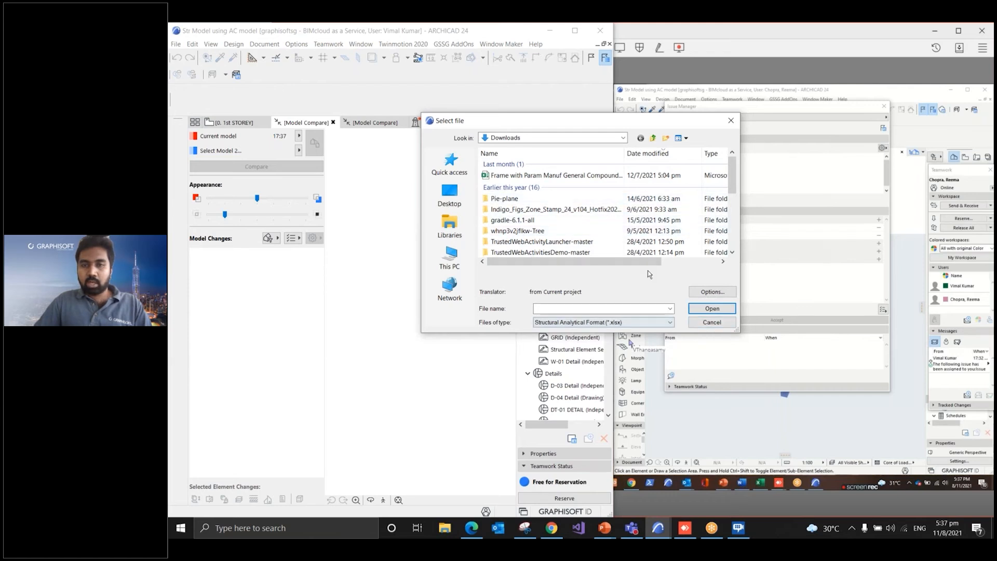
{"action": "left_click", "coordinate": [731, 120]}
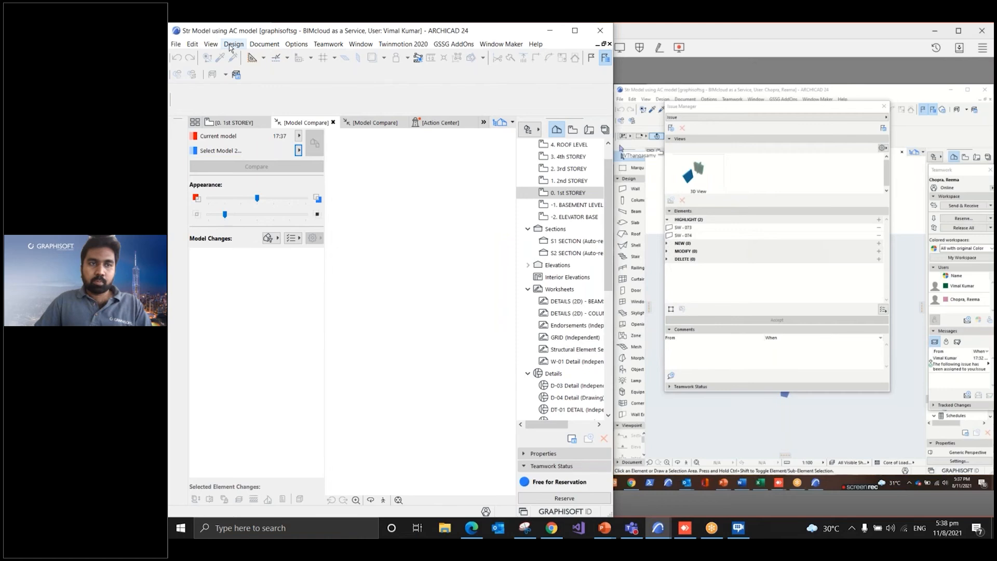
Return to the floor plan and open the public view STRU_FP_ 2nd STOREY (BOT REIN) at the core walls
{"action": "left_click", "coordinate": [249, 122]}
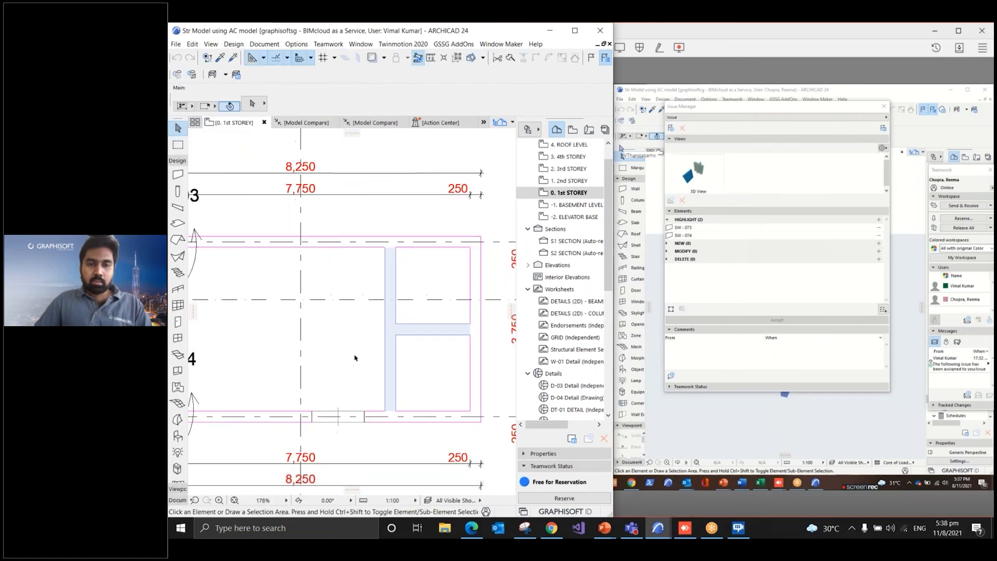
{"action": "scroll", "coordinate": [354, 358], "scroll_direction": "down", "scroll_amount": 8}
{"action": "scroll", "coordinate": [358, 345], "scroll_direction": "up", "scroll_amount": 4}
{"action": "scroll", "coordinate": [358, 340], "scroll_direction": "down", "scroll_amount": 2}
{"action": "scroll", "coordinate": [573, 209], "scroll_direction": "up", "scroll_amount": 1}
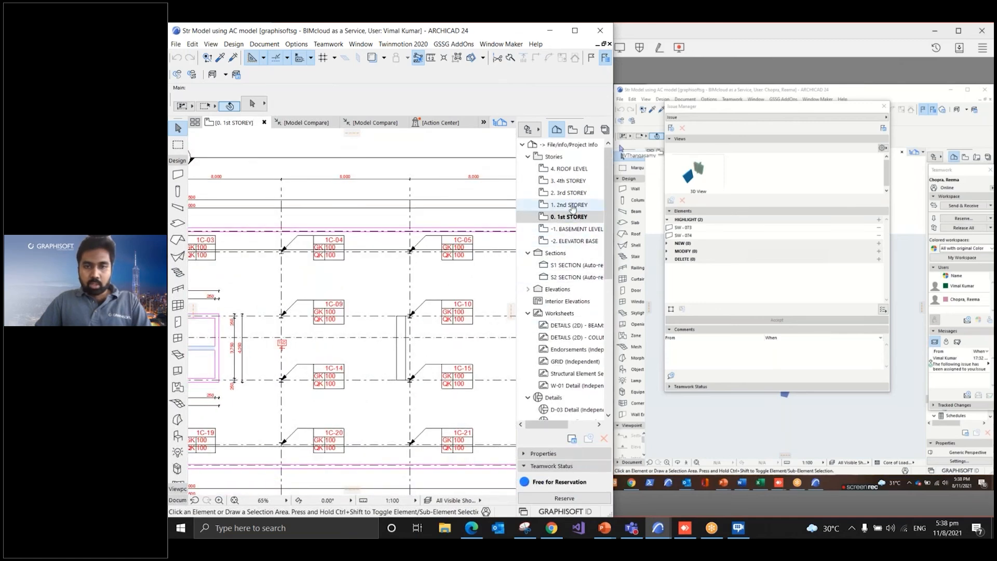
{"action": "left_click", "coordinate": [573, 129]}
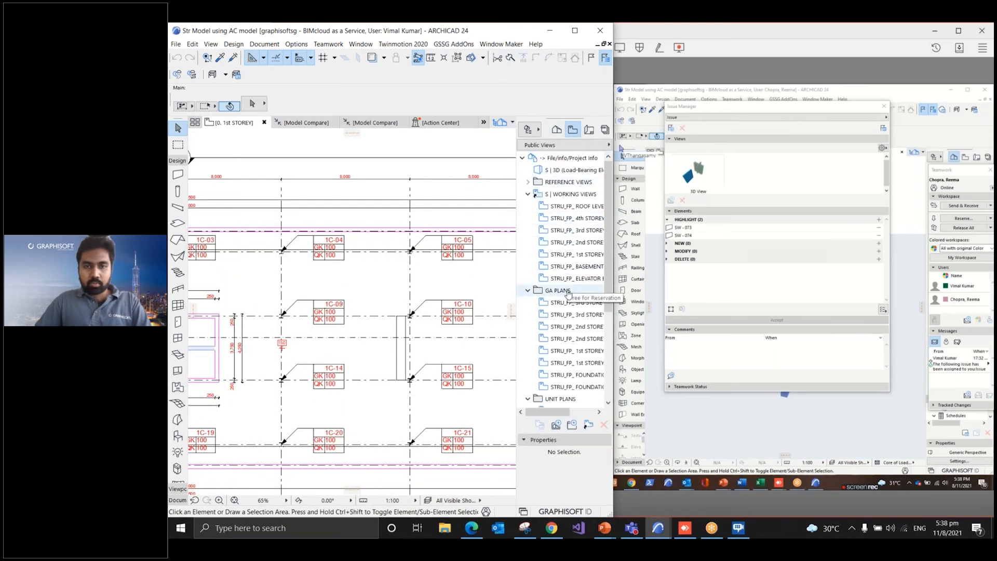
{"action": "left_click", "coordinate": [579, 340]}
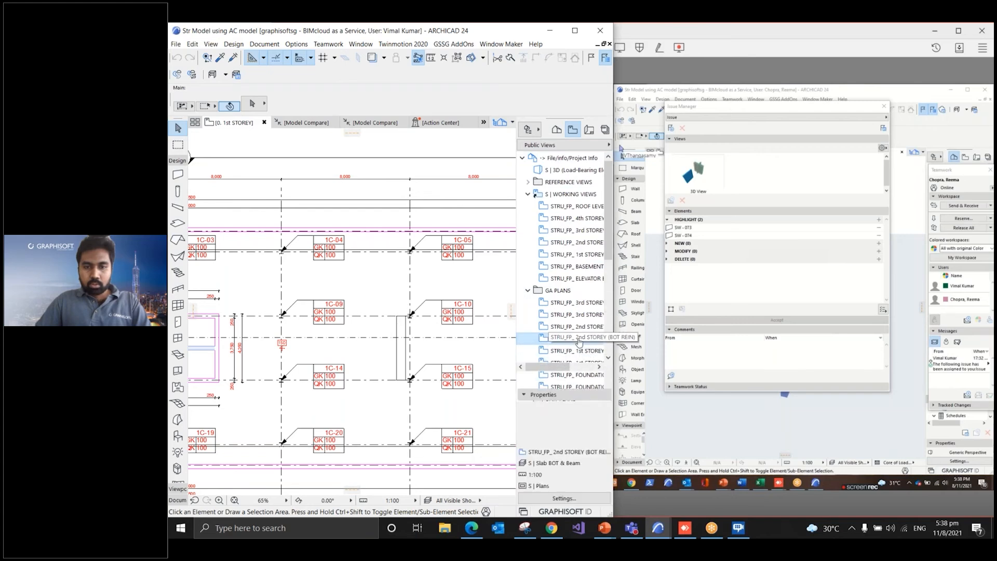
{"action": "double_click", "coordinate": [580, 342]}
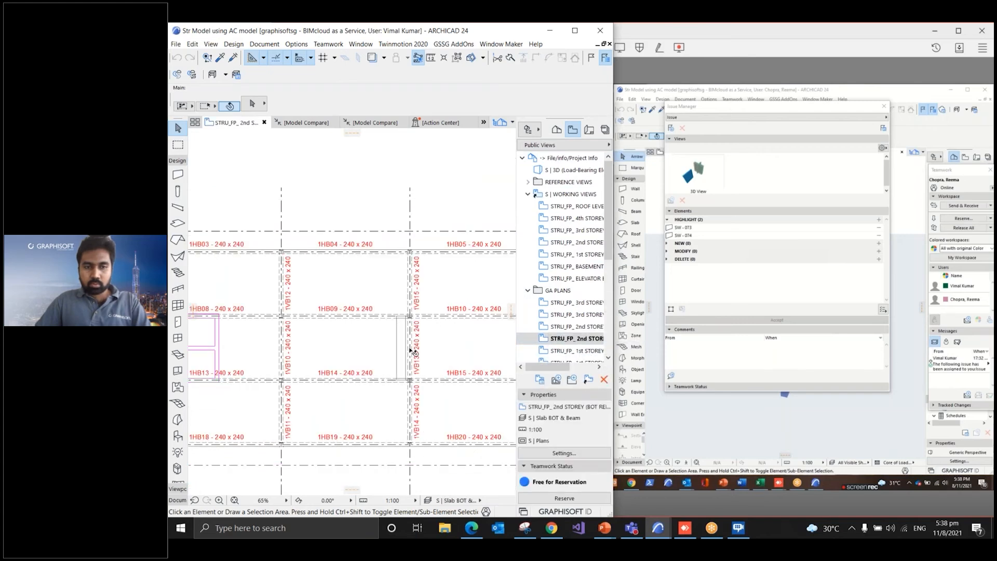
{"action": "scroll", "coordinate": [240, 363], "scroll_direction": "up", "scroll_amount": 5}
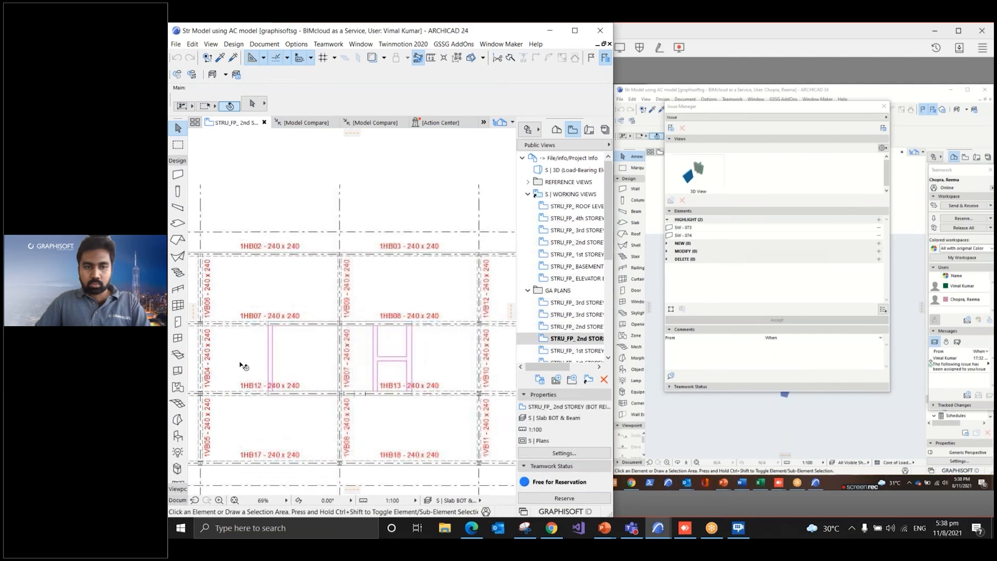
{"action": "scroll", "coordinate": [374, 386], "scroll_direction": "up", "scroll_amount": 3}
{"action": "middle_click_drag", "start_coordinate": [349, 372], "coordinate": [421, 388]}
Discard the unapplied issue changes and reopen the Issue Organizer over the floor plan
{"action": "left_click", "coordinate": [264, 44]}
{"action": "mouse_move", "coordinate": [273, 54]}
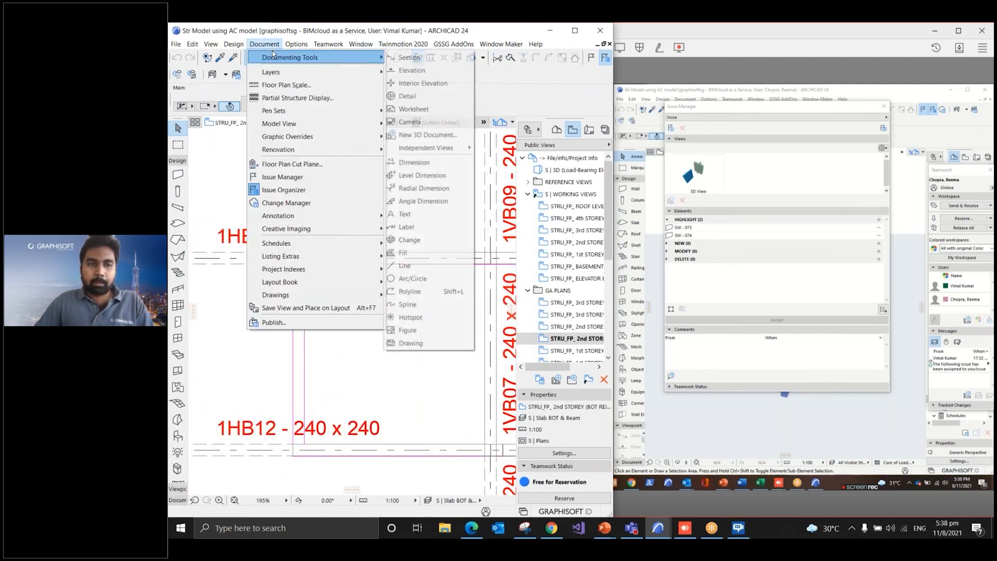
{"action": "left_click", "coordinate": [283, 190]}
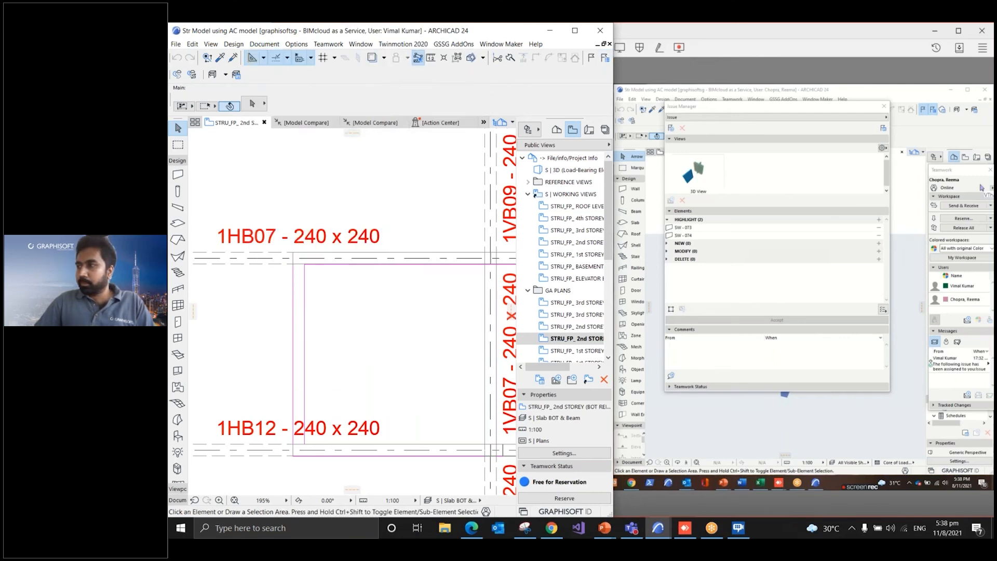
{"action": "key", "text": "Escape"}
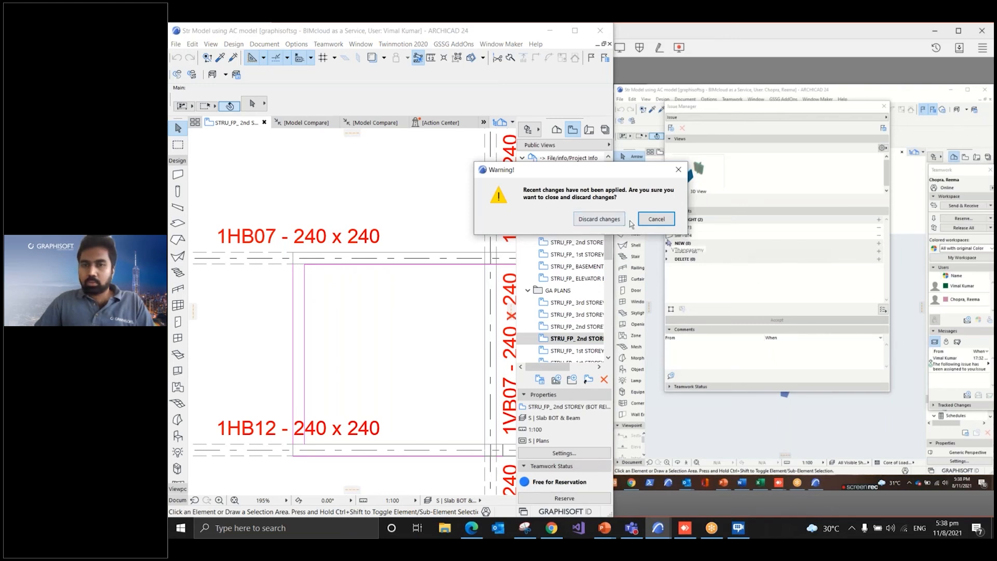
{"action": "left_click", "coordinate": [600, 218]}
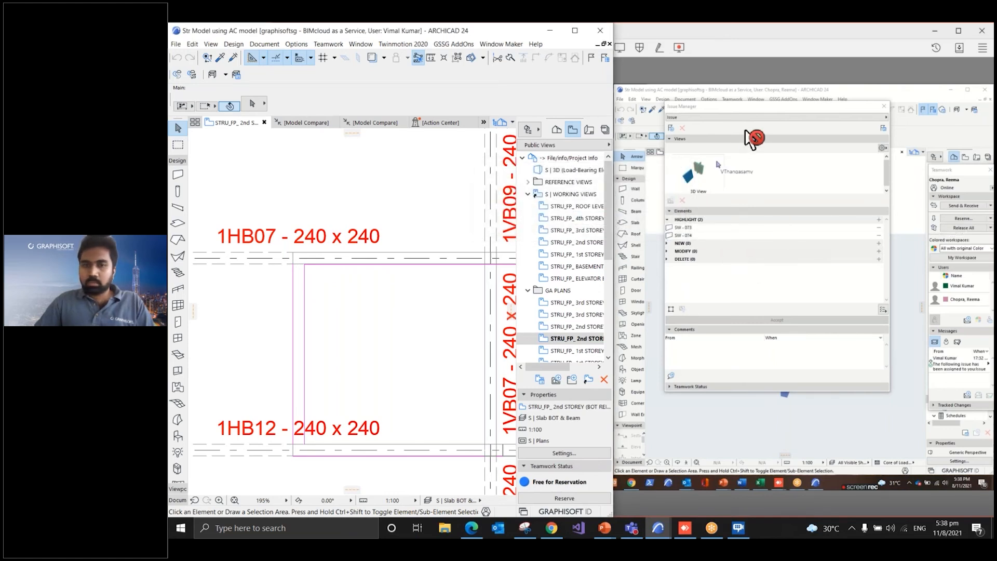
{"action": "left_click", "coordinate": [297, 44]}
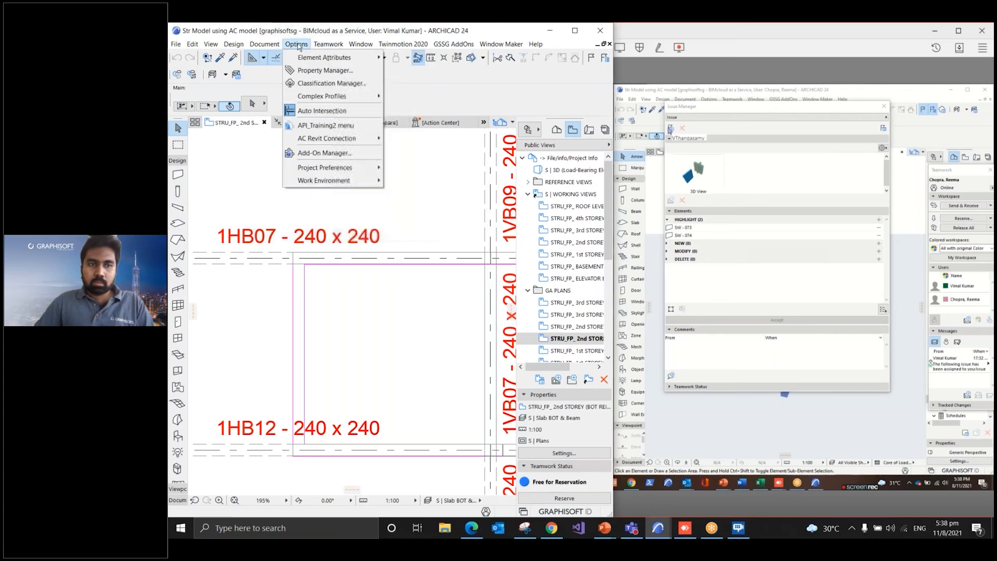
{"action": "left_click", "coordinate": [270, 189]}
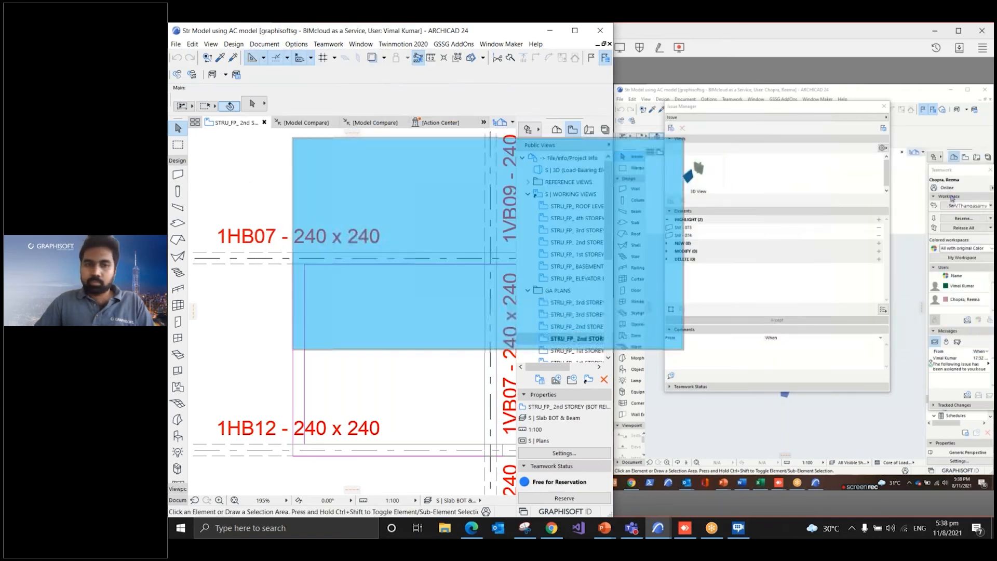
{"action": "left_click_drag", "start_coordinate": [505, 152], "coordinate": [440, 142]}
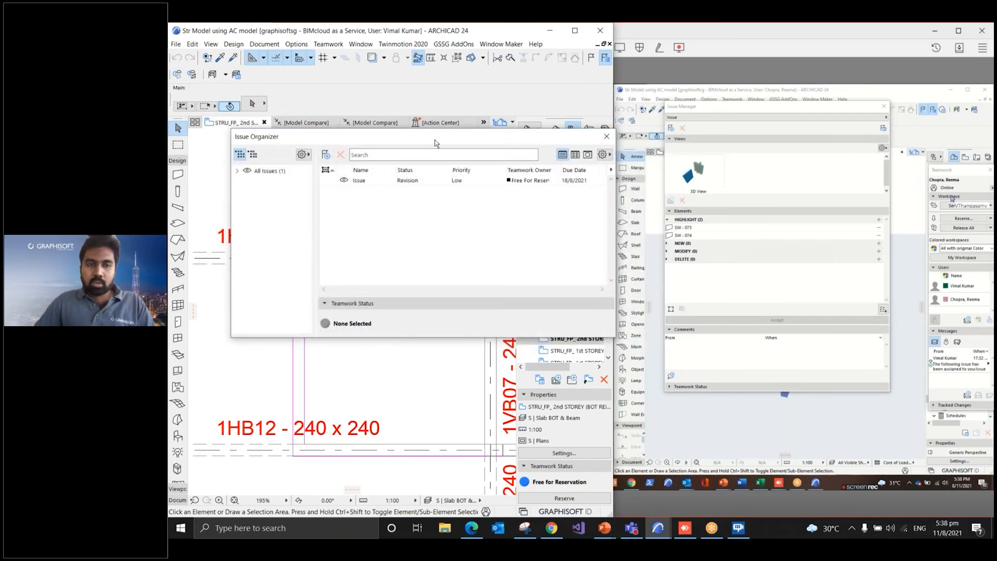
Look over the Issue Organizer's import and export commands and select the existing issue
{"action": "left_click", "coordinate": [605, 154]}
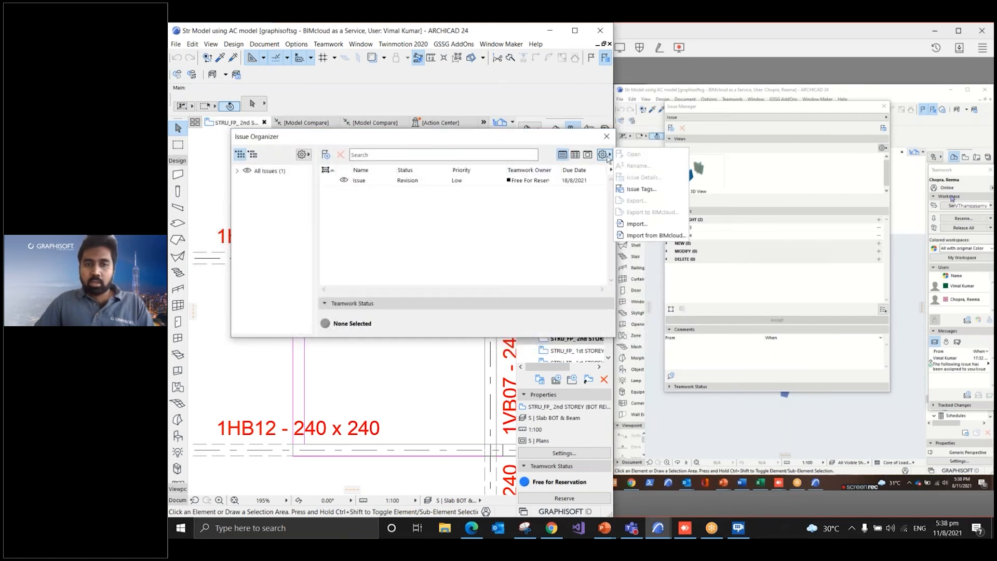
{"action": "left_click", "coordinate": [370, 183]}
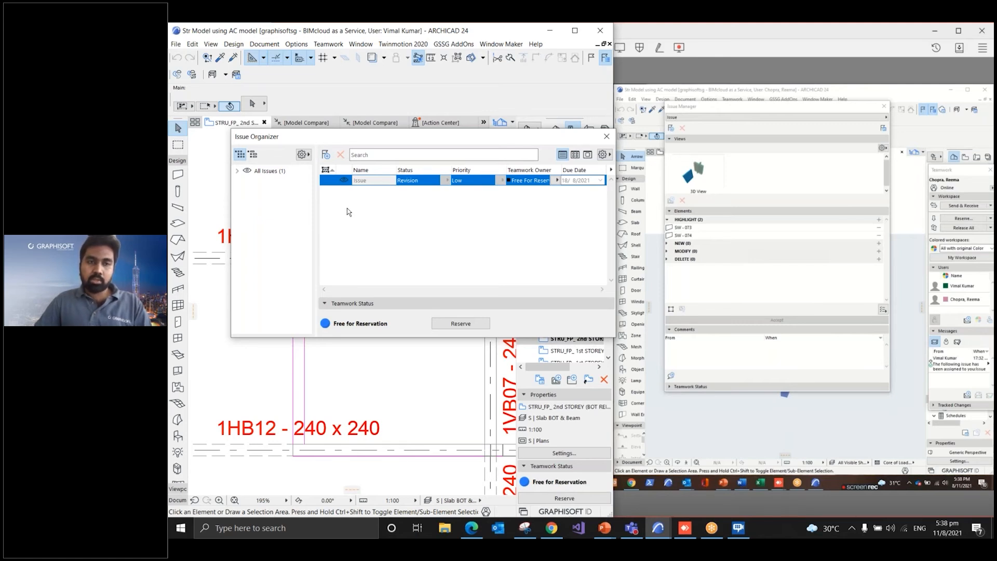
{"action": "left_click", "coordinate": [326, 154]}
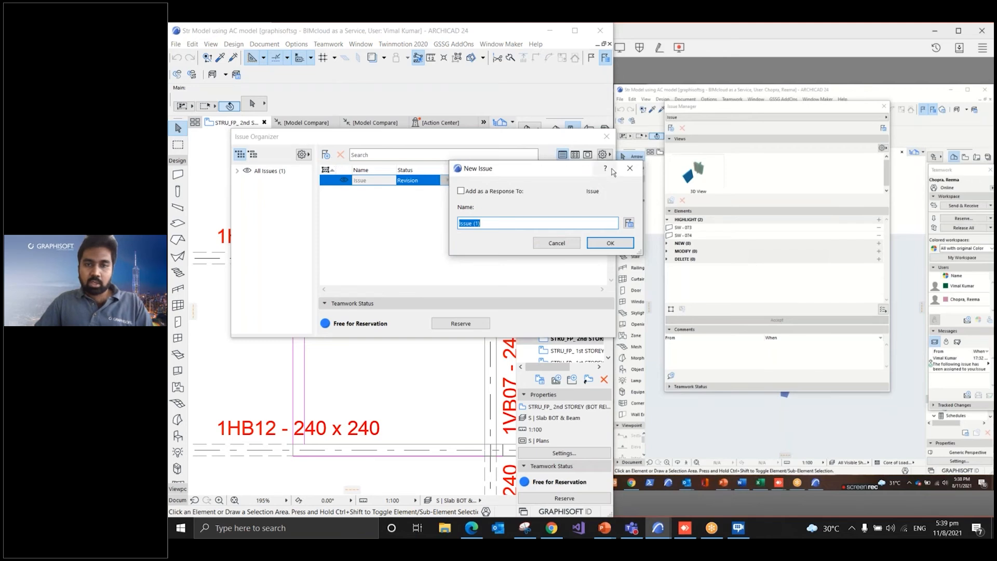
{"action": "left_click", "coordinate": [630, 169]}
Start a new issue and try its option to be added as a response, leaving that option off
{"action": "left_click", "coordinate": [324, 154]}
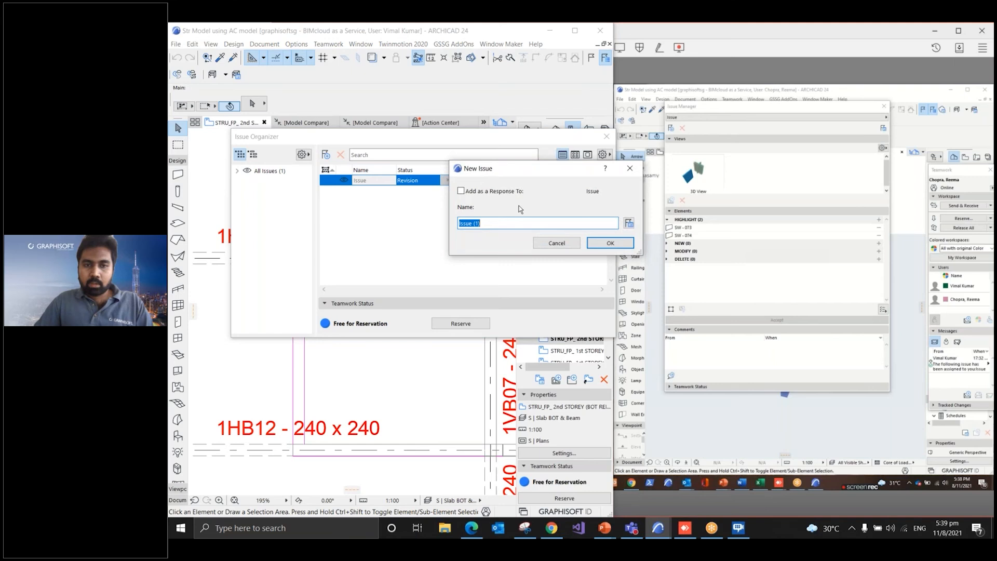
{"action": "key", "text": "ctrl"}
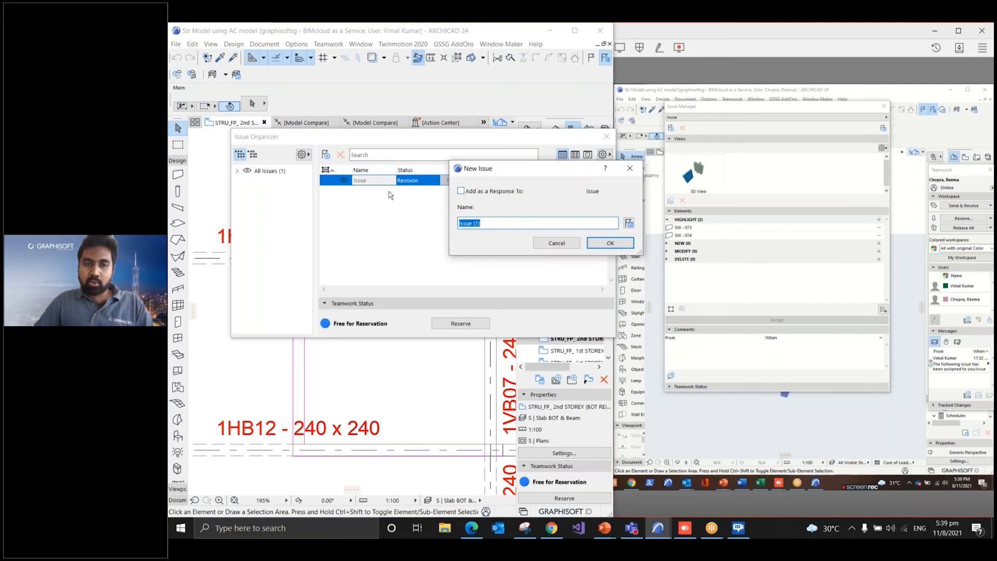
{"action": "key", "text": "ctrl"}
{"action": "key", "text": "ctrl"}
{"action": "key", "text": "ctrl"}
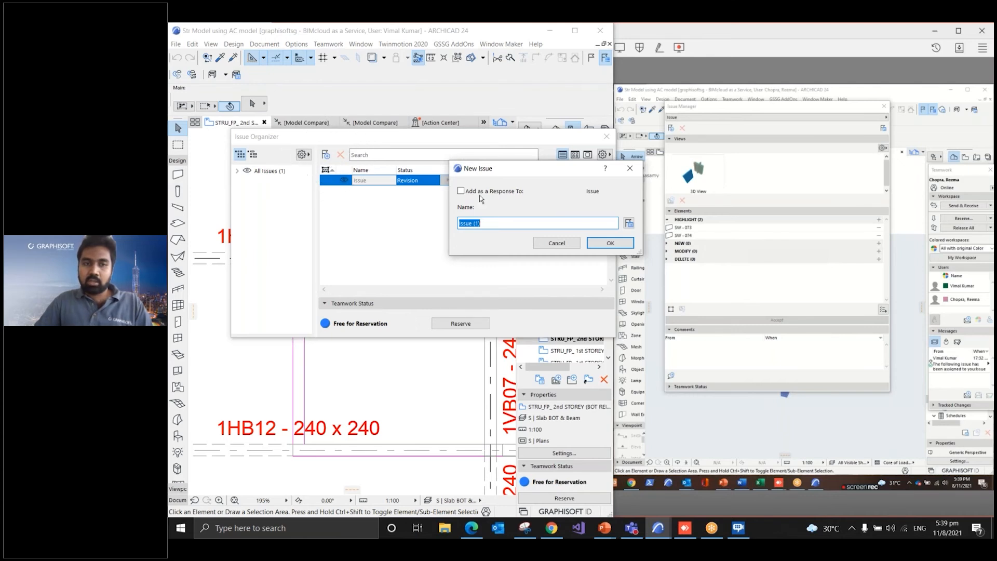
{"action": "left_click", "coordinate": [466, 188]}
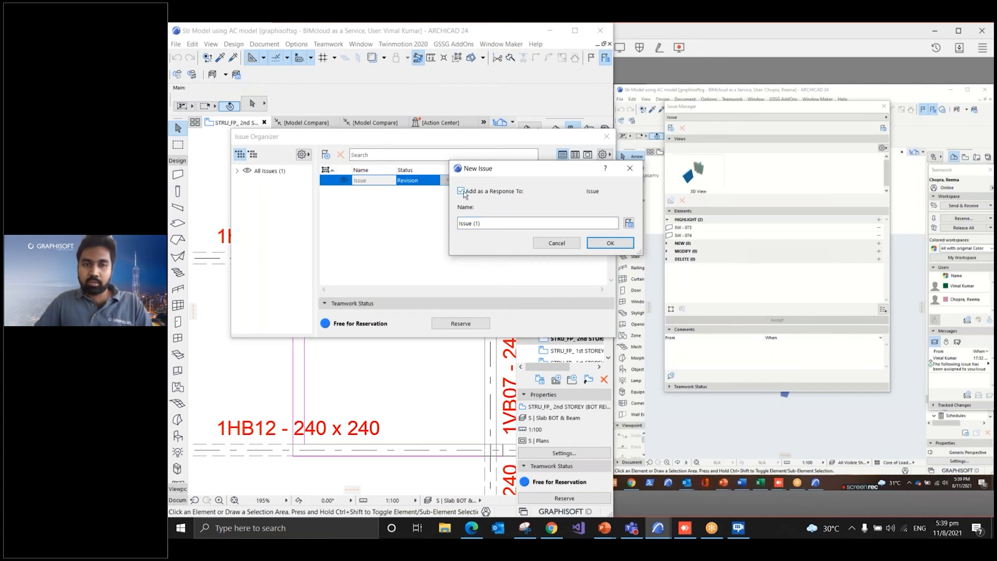
{"action": "left_click", "coordinate": [463, 192]}
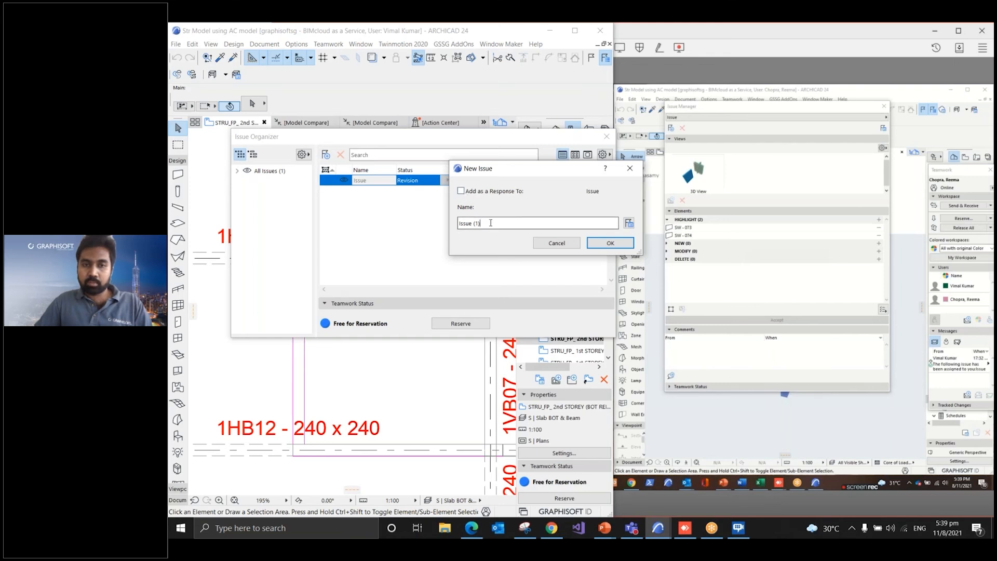
Name the new issue Issue 02, keep its default details and create it
{"action": "left_click_drag", "start_coordinate": [482, 225], "coordinate": [474, 225]}
{"action": "key", "text": "BackSpace"}
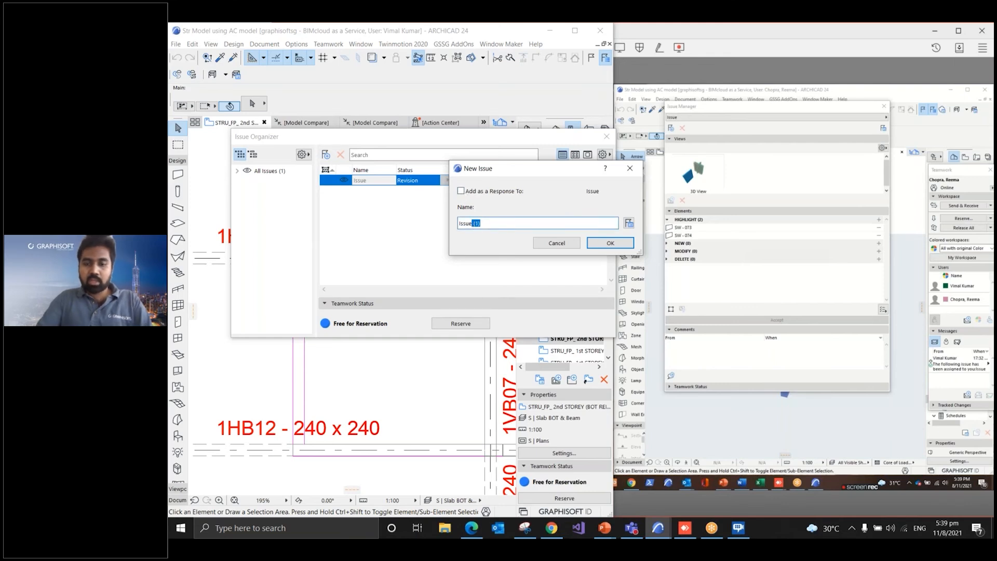
{"action": "type", "text": "02"}
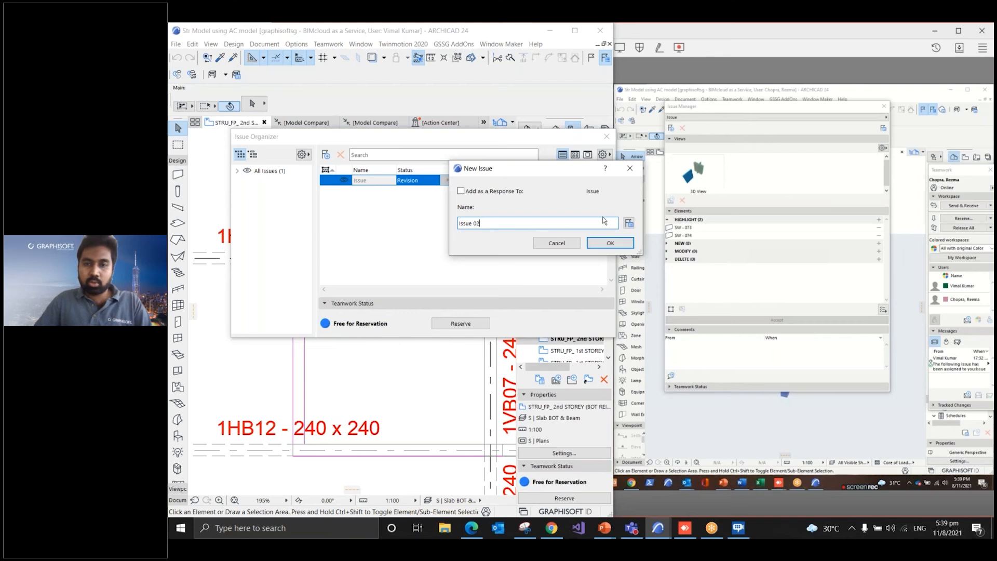
{"action": "left_click", "coordinate": [610, 243]}
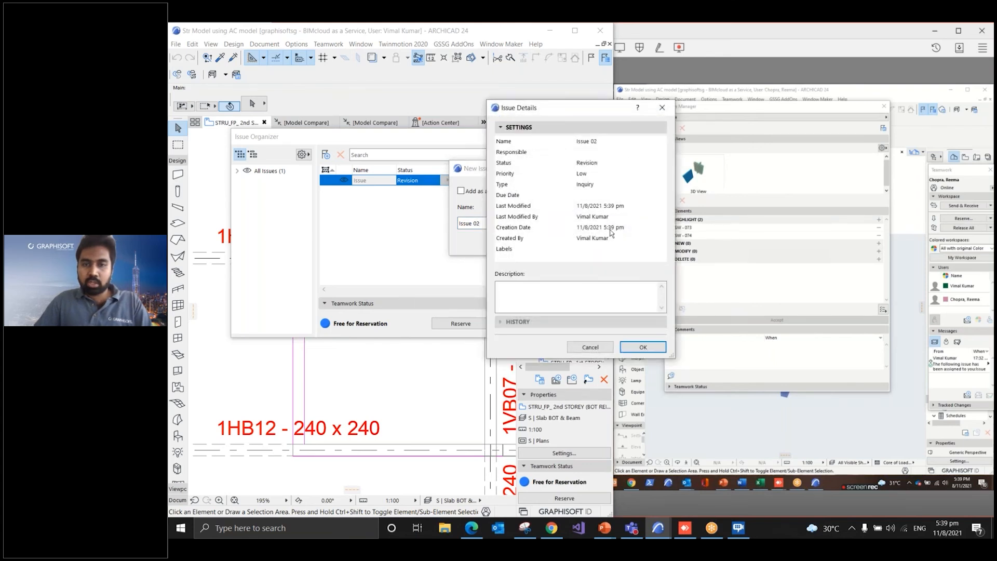
{"action": "left_click", "coordinate": [638, 346]}
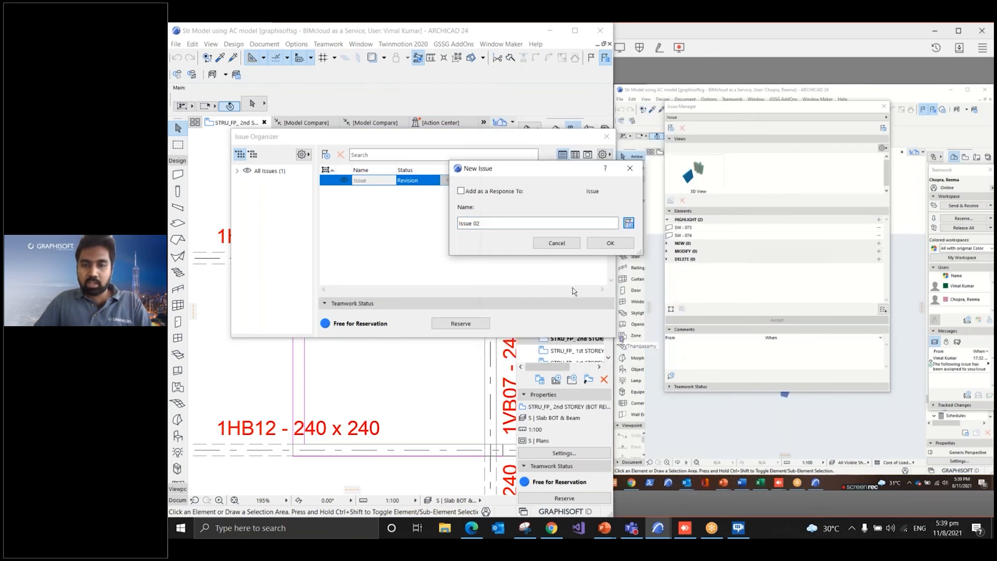
{"action": "left_click", "coordinate": [595, 244]}
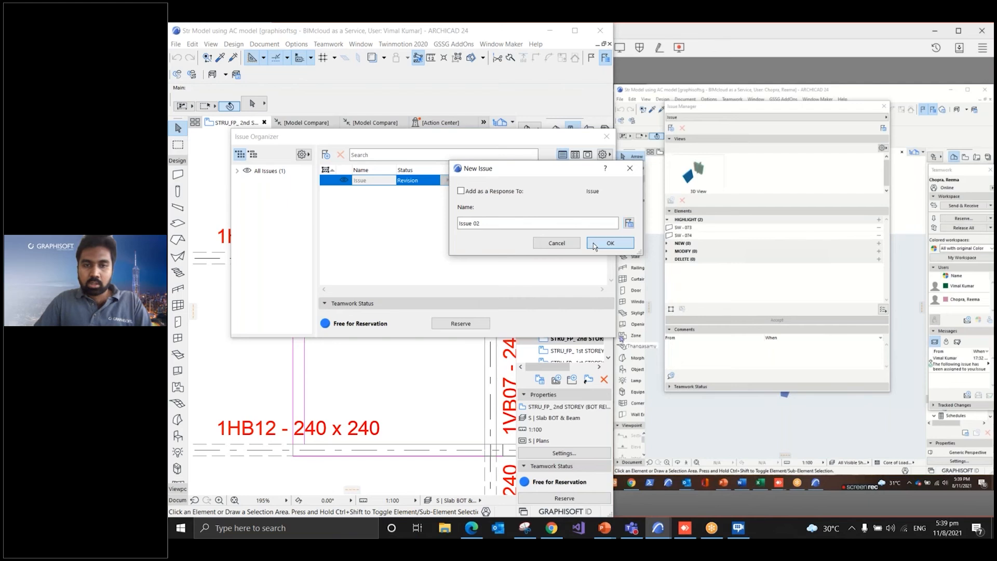
Open Issue 02 in the Issue Manager, move the Issue Organizer off the plan and maximize the project window
{"action": "double_click", "coordinate": [378, 191]}
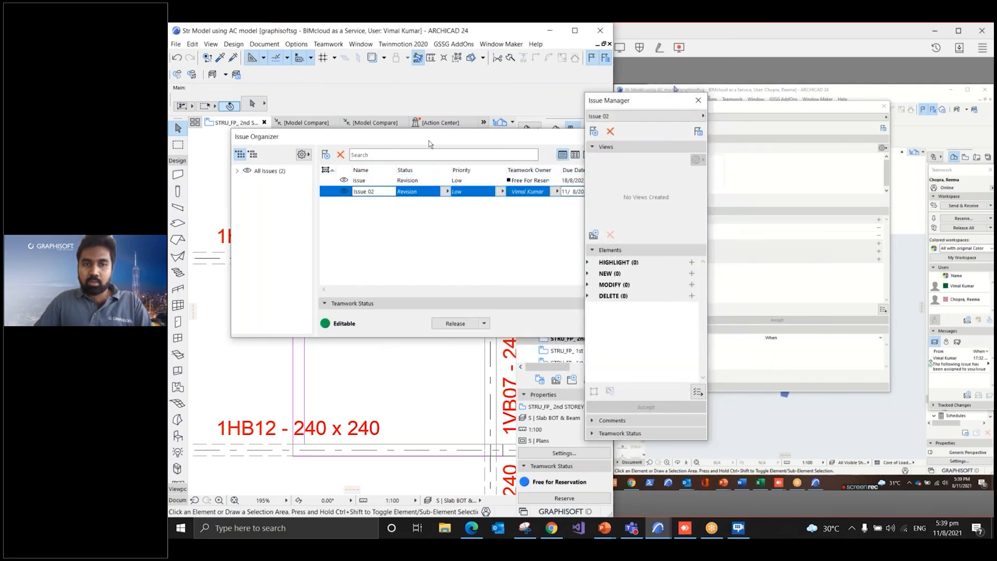
{"action": "left_click_drag", "start_coordinate": [429, 143], "coordinate": [930, 150]}
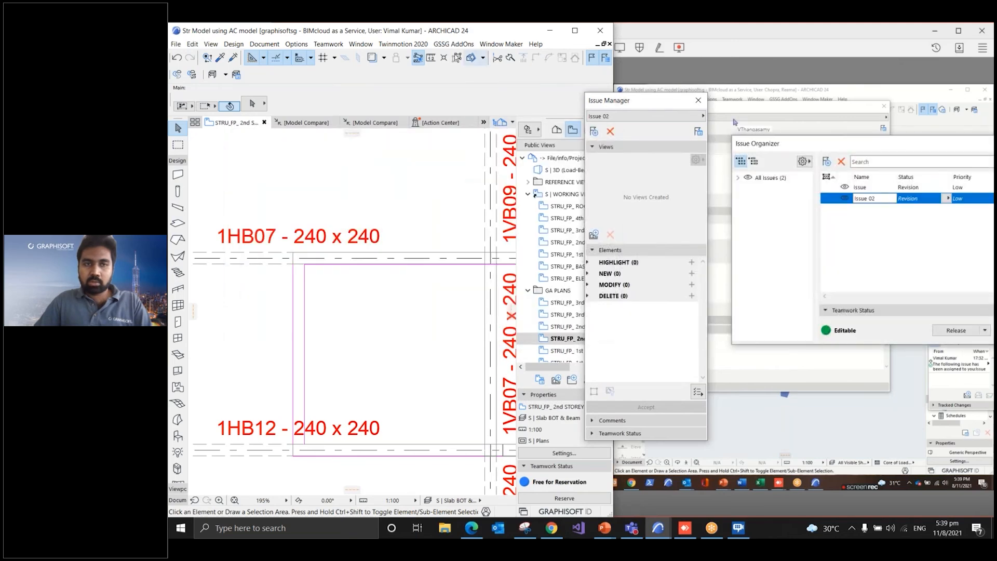
{"action": "double_click", "coordinate": [408, 32]}
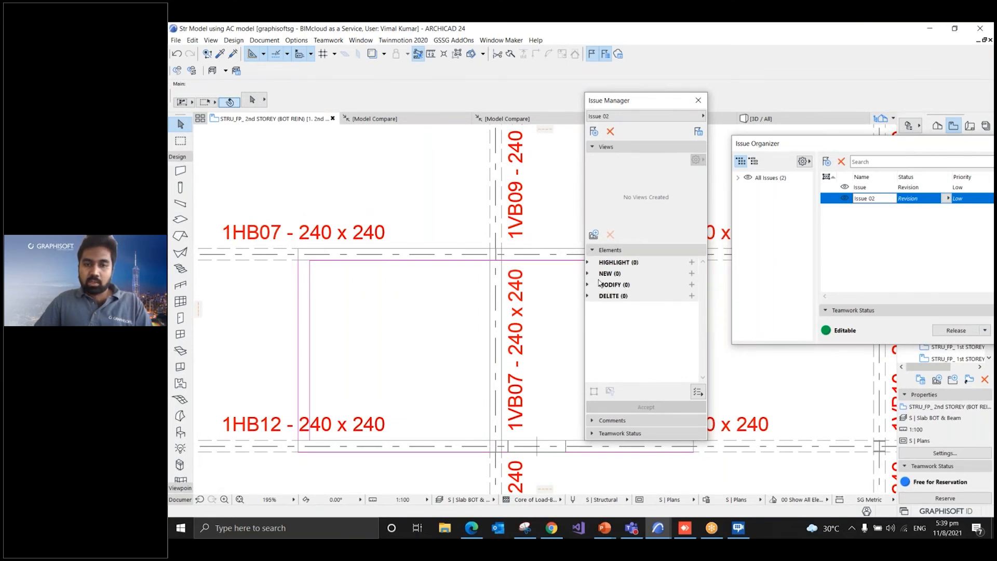
Suspend grouping for the selected walls, try shifting them sideways on the floor plan and undo the move
{"action": "left_click", "coordinate": [296, 341]}
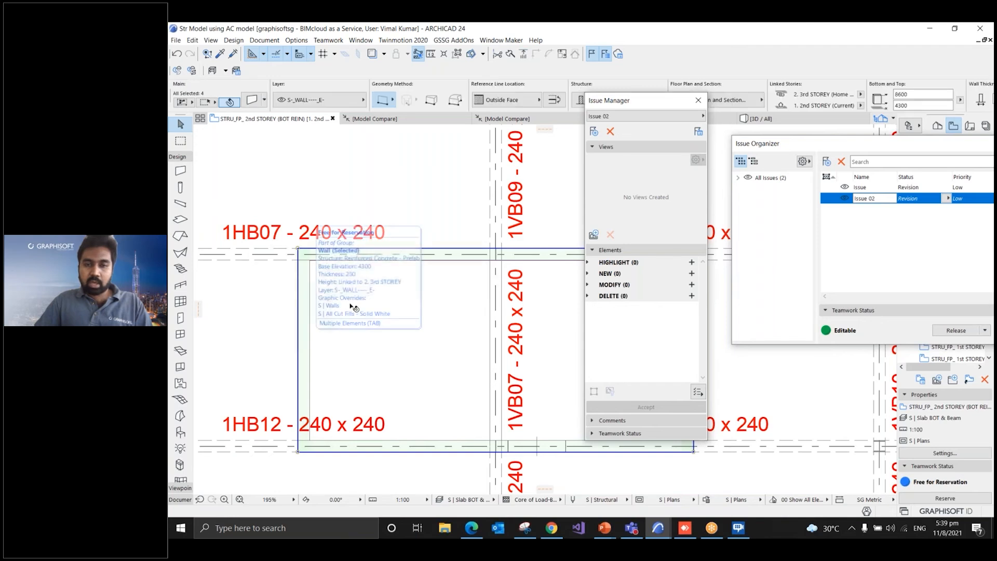
{"action": "left_click", "coordinate": [458, 55]}
{"action": "left_click_drag", "start_coordinate": [307, 304], "coordinate": [329, 303]}
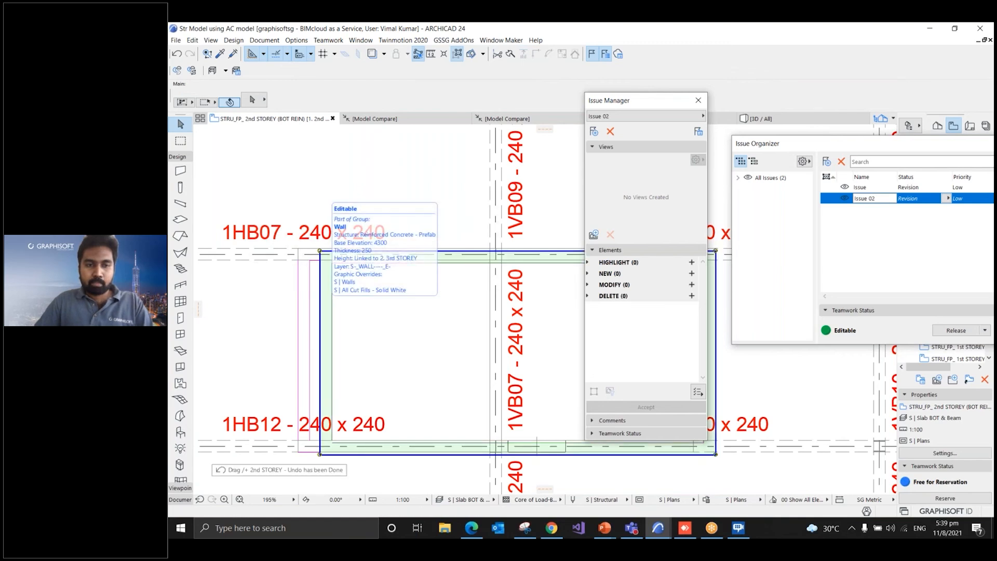
{"action": "key", "text": "ctrl+z"}
Add only the vertical wall between labels 1HB07 and 1HB12 to the Modify elements of Issue 02
{"action": "left_click", "coordinate": [310, 320]}
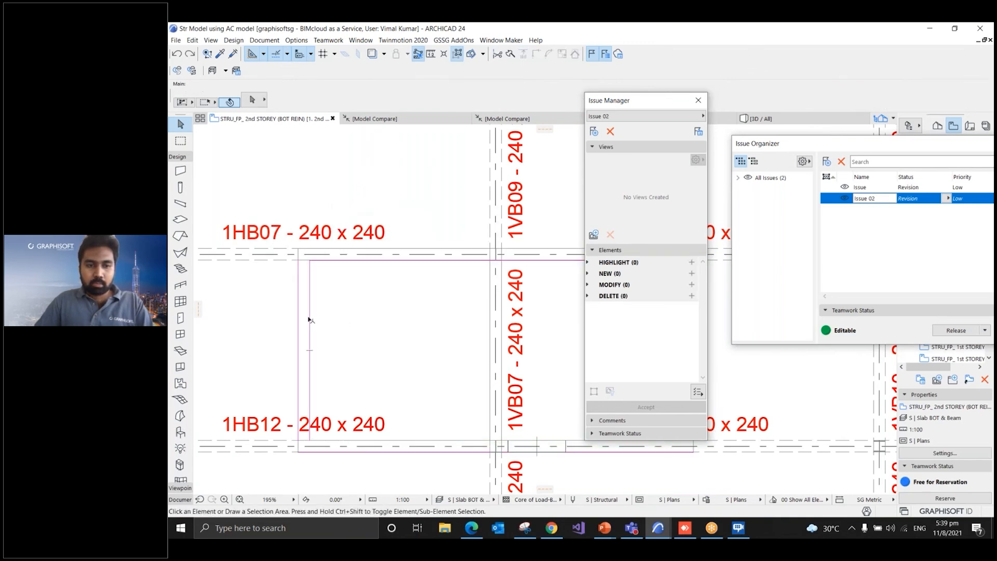
{"action": "left_click", "coordinate": [310, 319]}
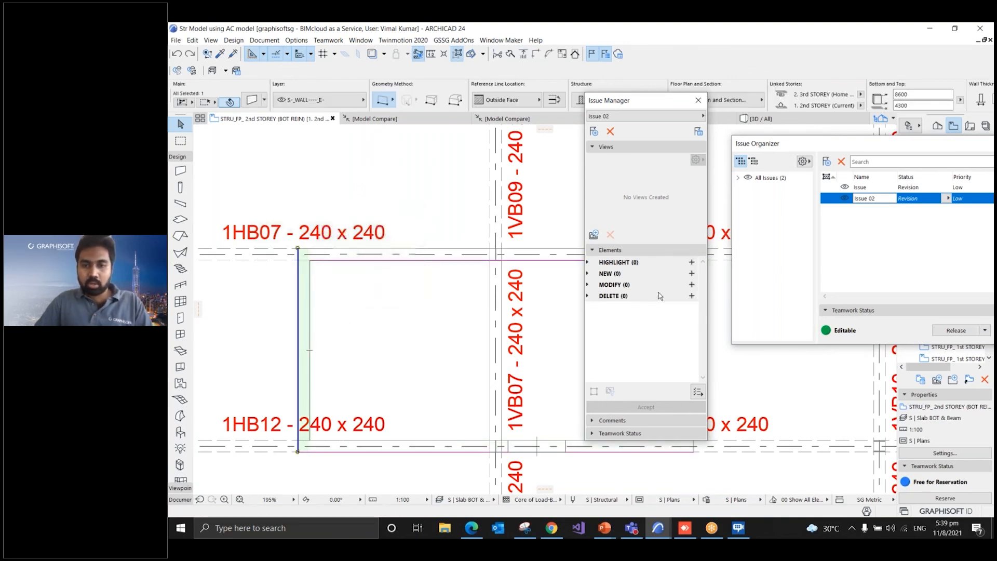
{"action": "left_click", "coordinate": [692, 285]}
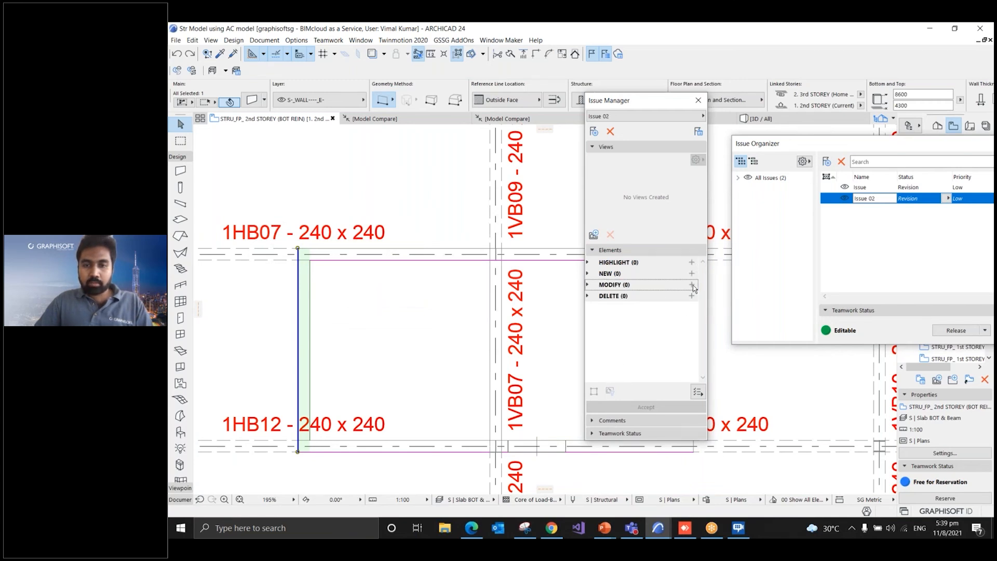
{"action": "left_click", "coordinate": [692, 285]}
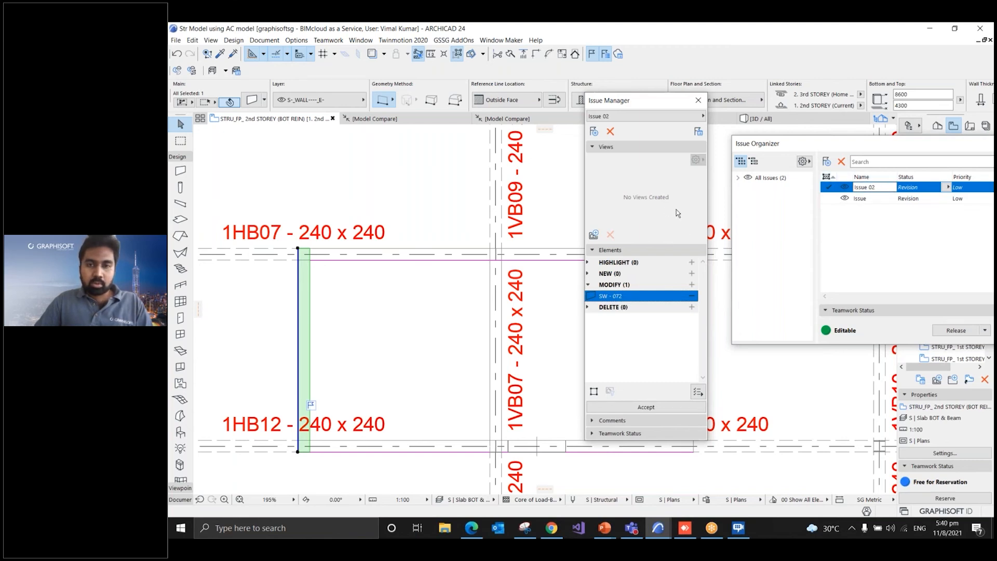
Move the issue's wall horizontally into the room by about 717 mm, deselect it and check its issue information
{"action": "left_click", "coordinate": [300, 316]}
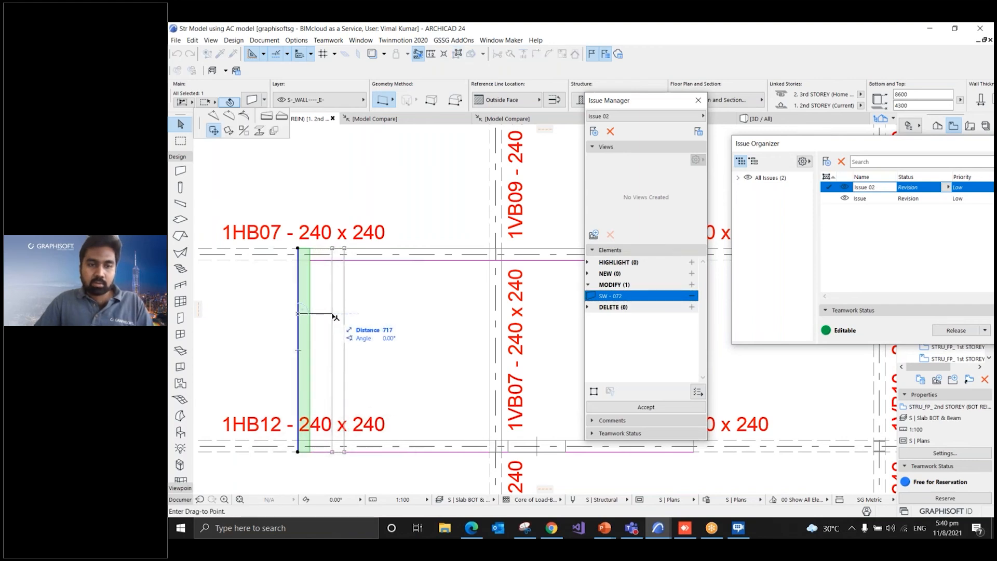
{"action": "left_click", "coordinate": [333, 316]}
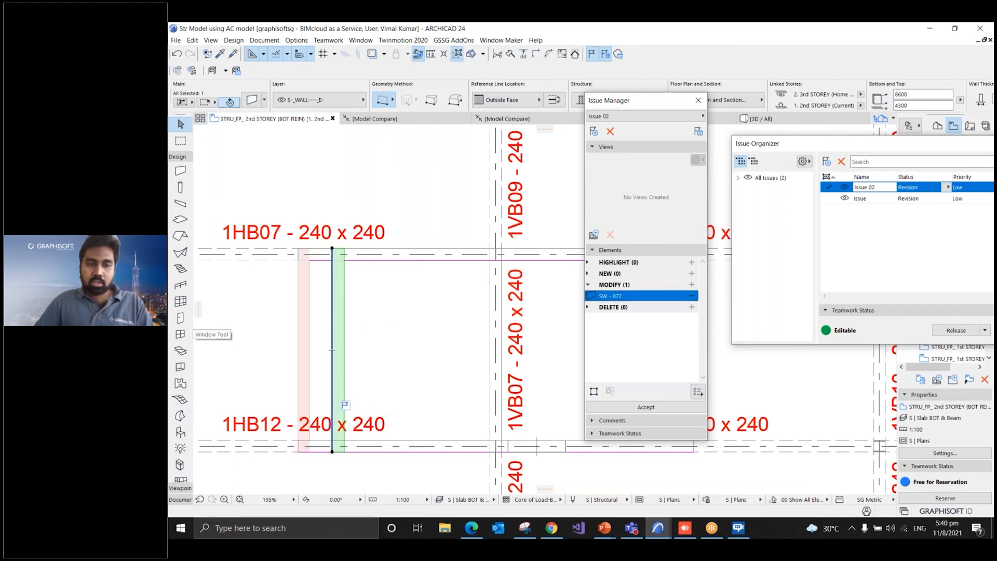
{"action": "left_click", "coordinate": [240, 330]}
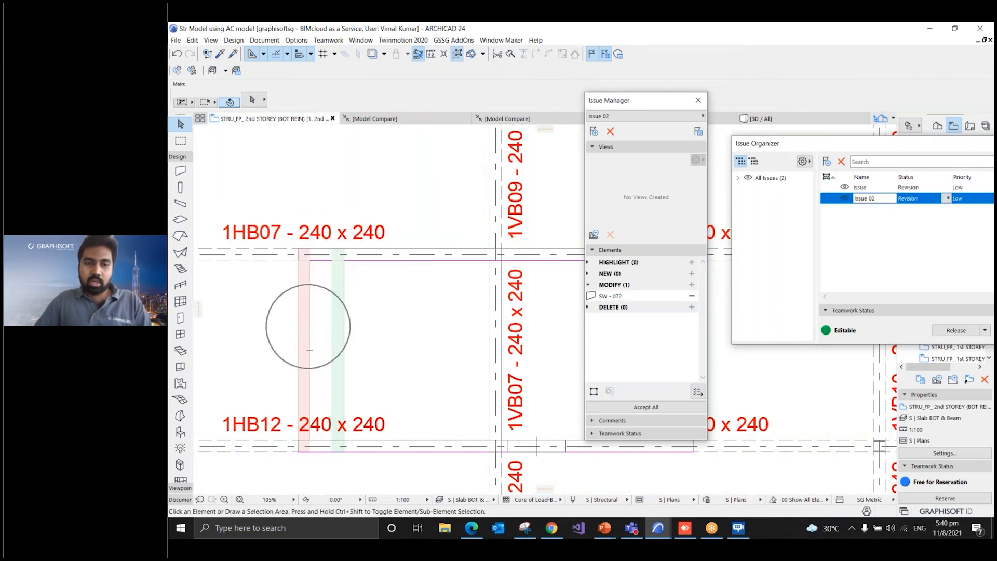
{"action": "mouse_move", "coordinate": [340, 325]}
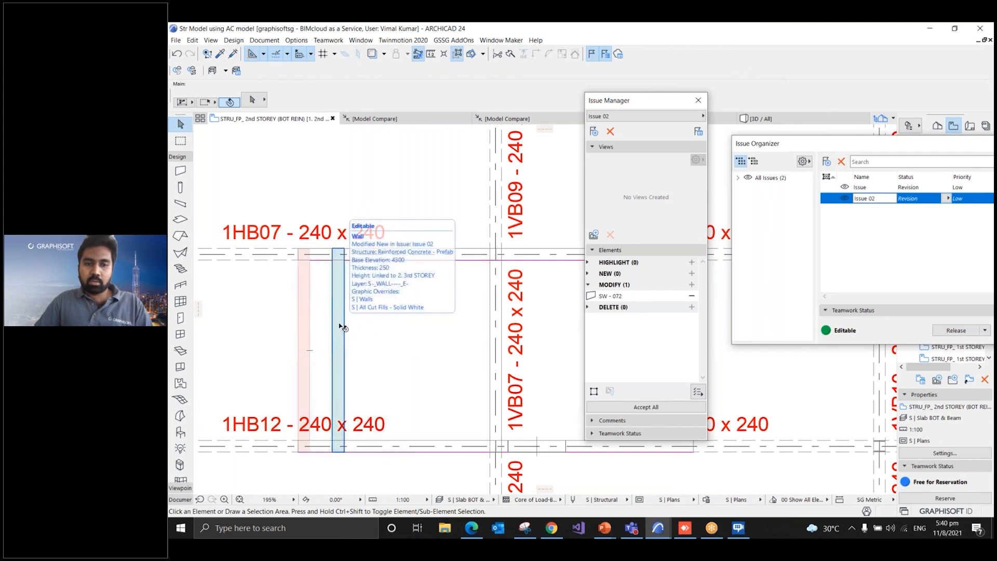
Add the current floor plan to Issue 02 as a new view named 2D View
{"action": "left_click", "coordinate": [595, 236]}
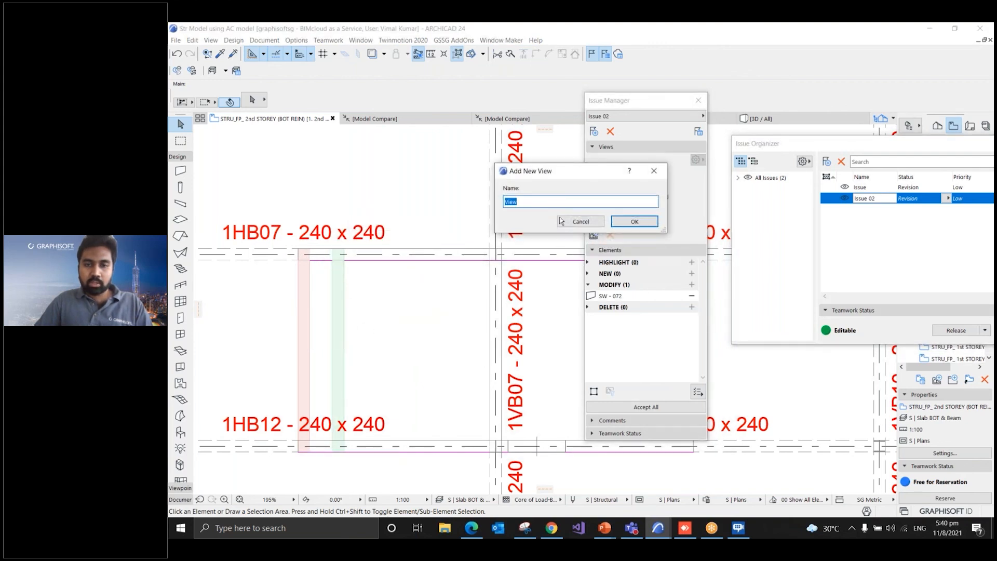
{"action": "type", "text": "2D View"}
{"action": "left_click", "coordinate": [634, 221]}
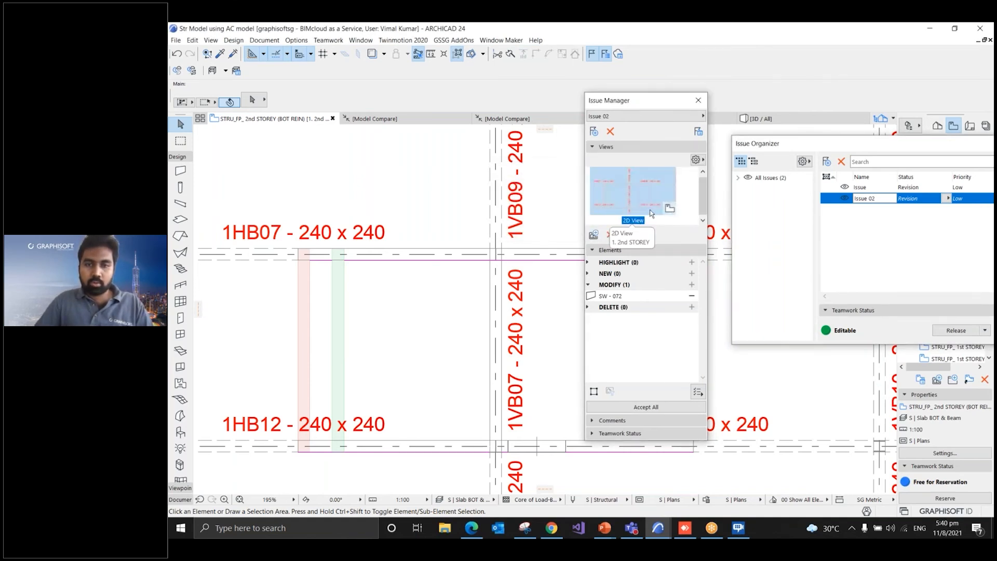
Mark up the 2D View image in Paint with a black freehand loop around the moved wall and save it
{"action": "right_click", "coordinate": [630, 196]}
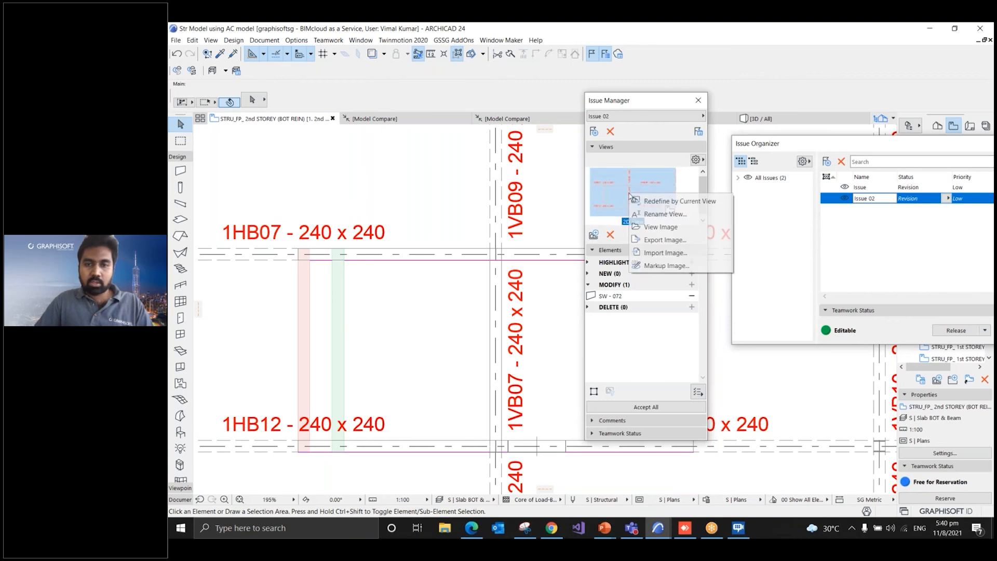
{"action": "left_click", "coordinate": [663, 266]}
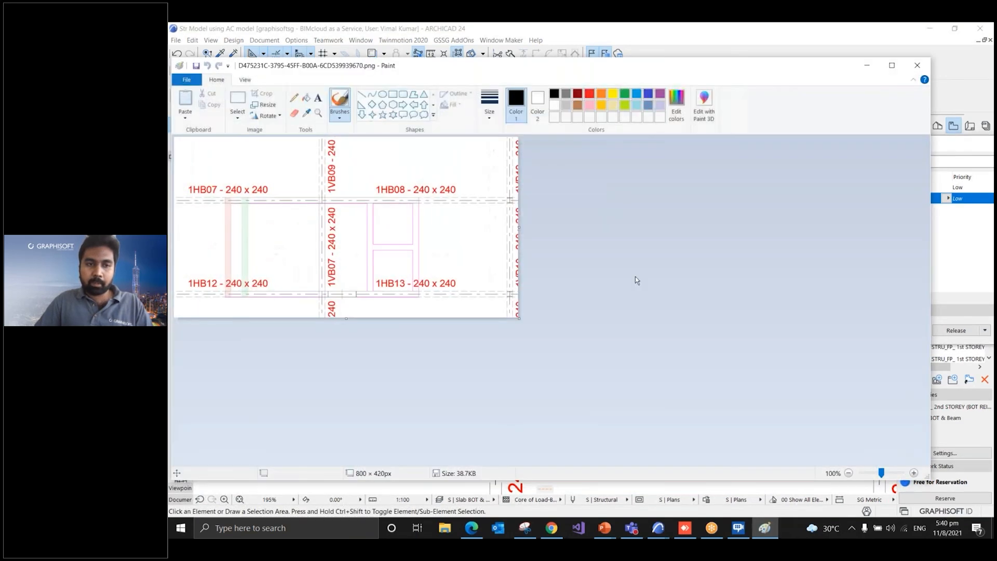
{"action": "mouse_move", "coordinate": [256, 188]}
{"action": "left_mouse_down"}
{"action": "mouse_move", "coordinate": [215, 192]}
{"action": "mouse_move", "coordinate": [236, 292]}
{"action": "mouse_move", "coordinate": [269, 200]}
{"action": "mouse_move", "coordinate": [254, 186]}
{"action": "left_mouse_up"}
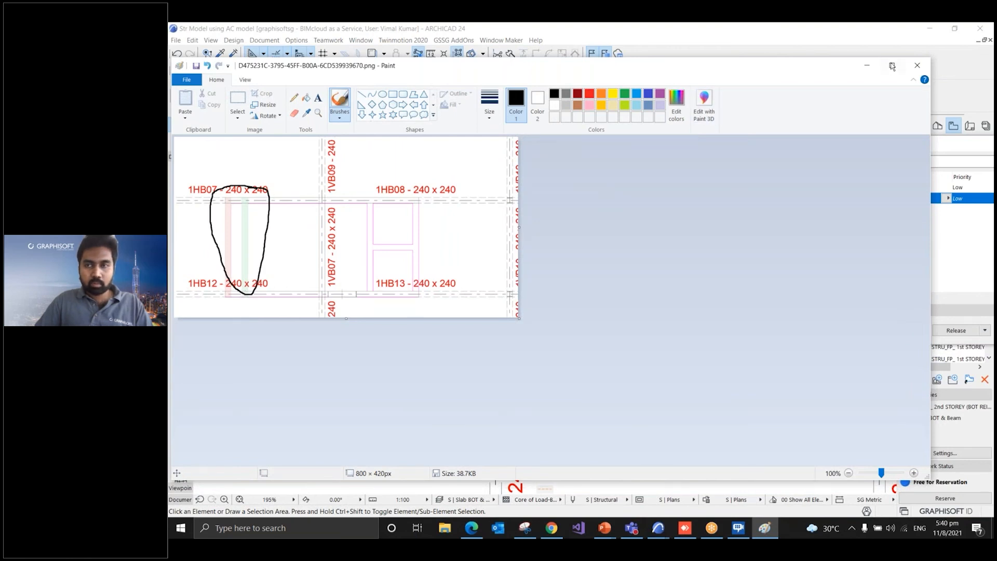
{"action": "left_click", "coordinate": [918, 65]}
{"action": "left_click", "coordinate": [521, 283]}
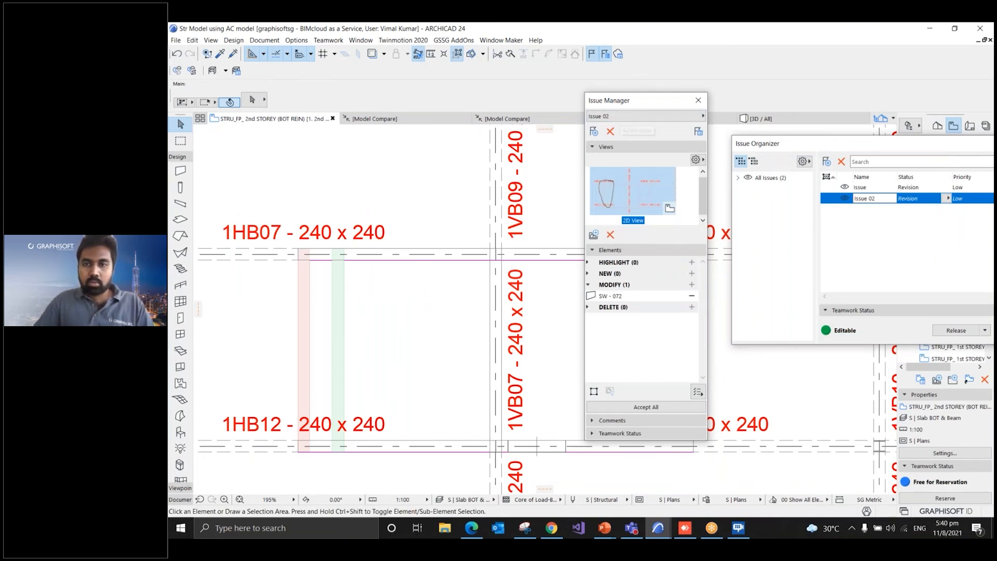
Bring the Issue Organizer back over the plan and review the Priority, Status and Type issue tags
{"action": "left_click_drag", "start_coordinate": [848, 148], "coordinate": [383, 145]}
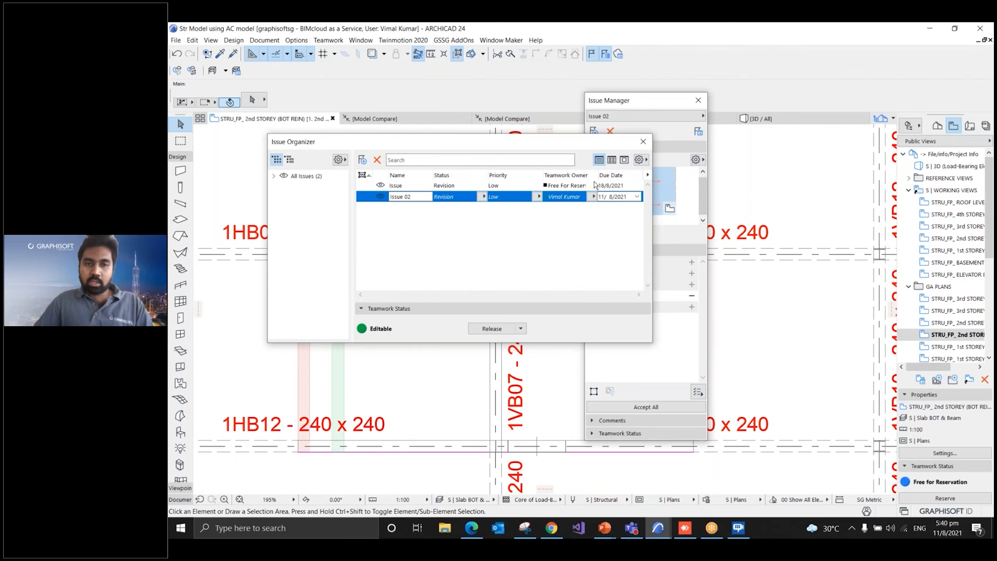
{"action": "left_click", "coordinate": [644, 162]}
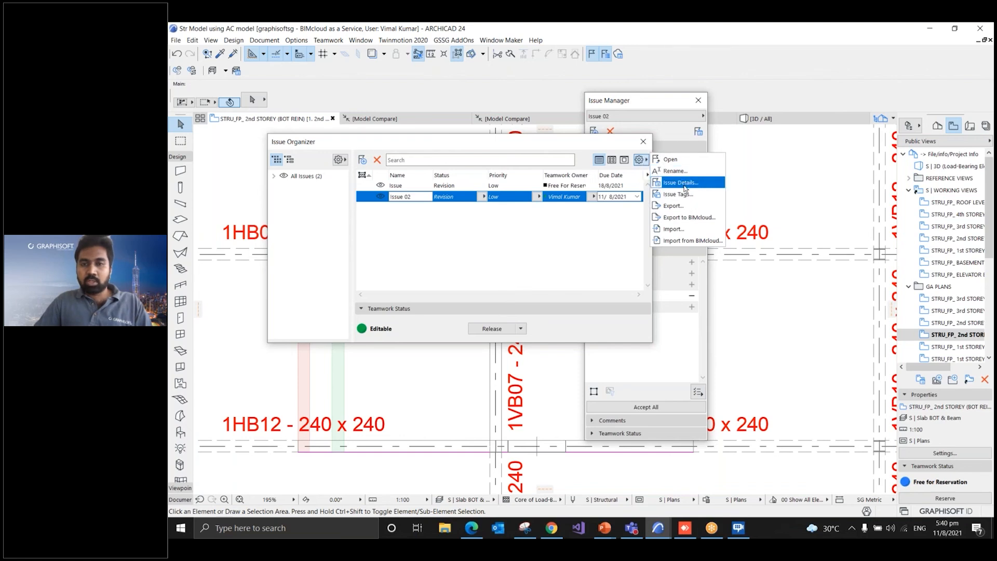
{"action": "left_click", "coordinate": [685, 195]}
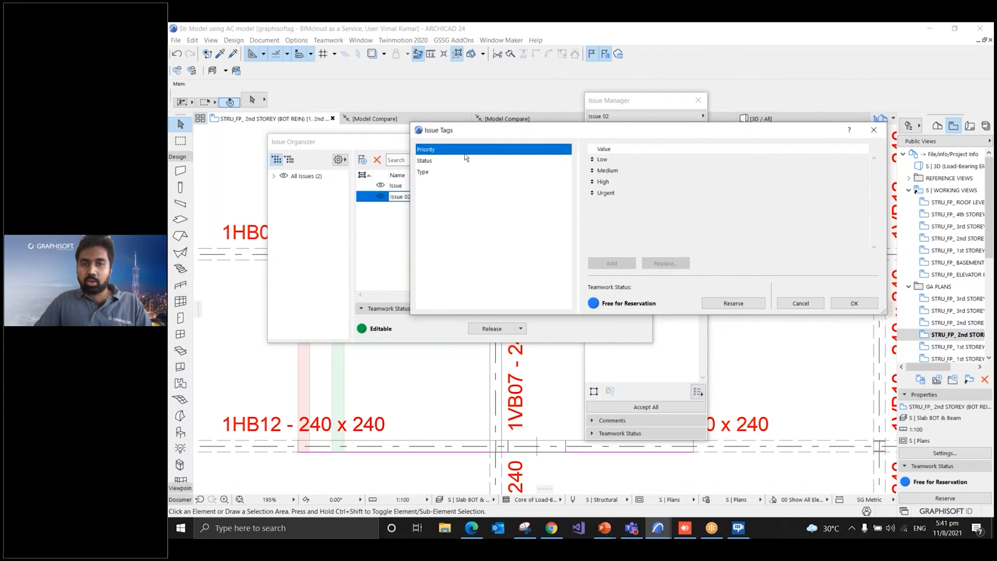
{"action": "left_click", "coordinate": [438, 162]}
{"action": "left_click", "coordinate": [431, 173]}
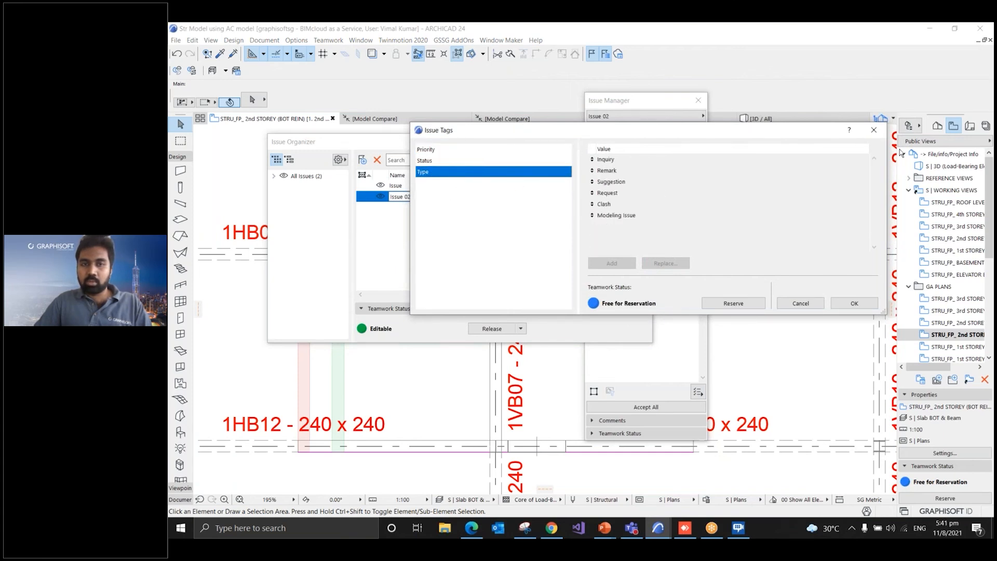
{"action": "left_click", "coordinate": [874, 129]}
Export Issue 02 to the Downloads folder as Issue 02.bcf in BIM Collaboration Format v2.1
{"action": "left_click", "coordinate": [638, 161]}
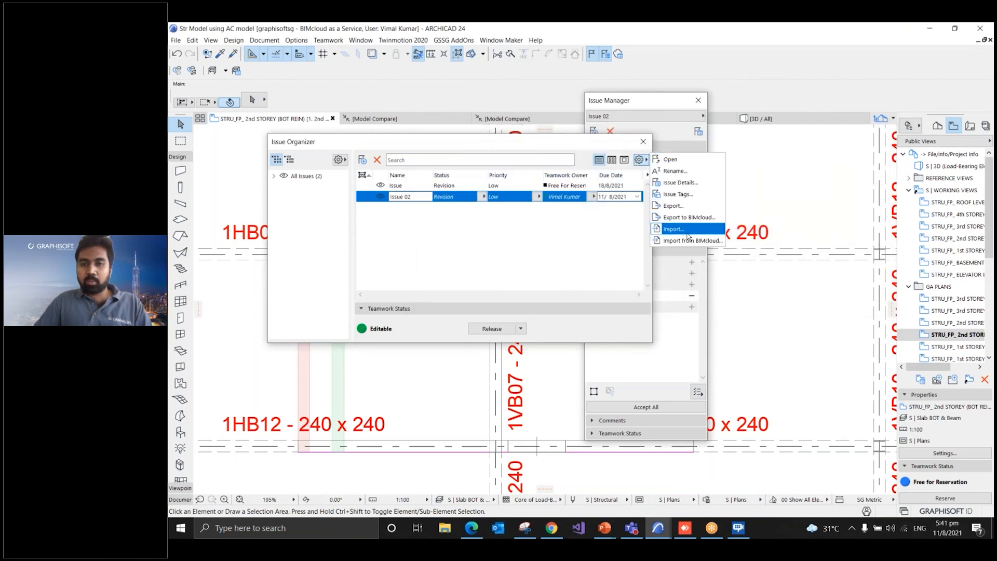
{"action": "left_click", "coordinate": [681, 208]}
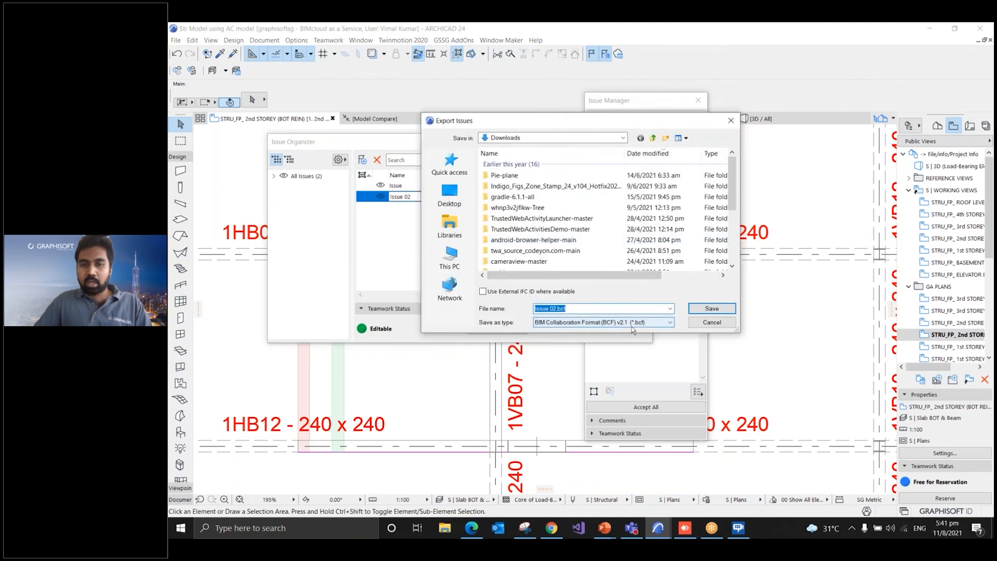
{"action": "left_click", "coordinate": [635, 325]}
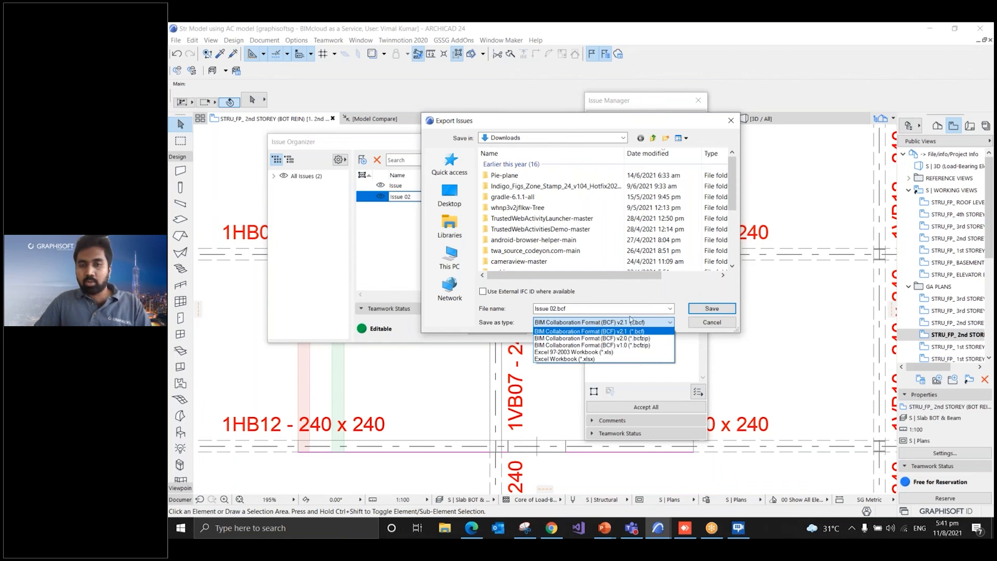
{"action": "left_click", "coordinate": [649, 297]}
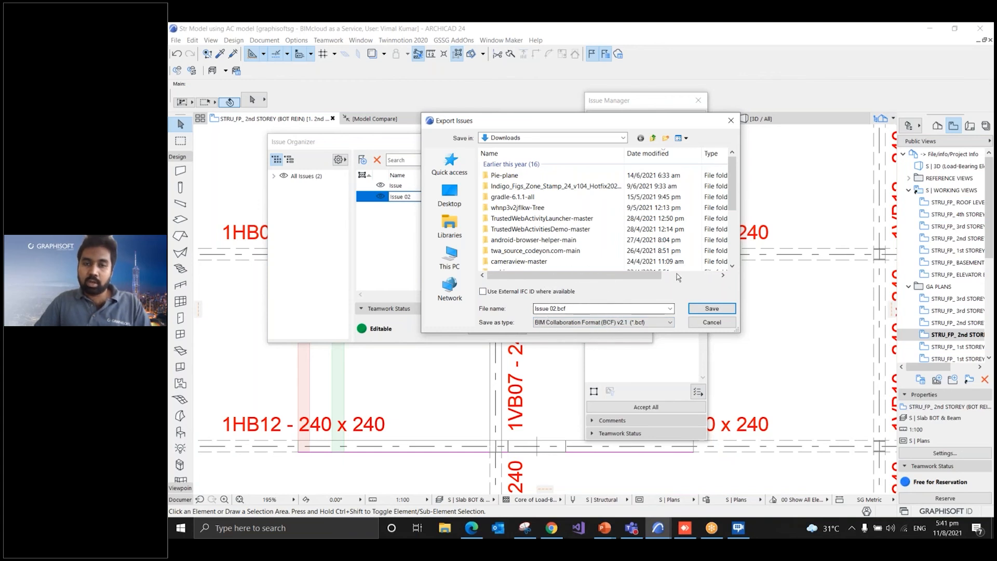
{"action": "left_click", "coordinate": [711, 309]}
Look over the issue commands again and compare the organizer's small-icon and large-thumbnail displays of the issues
{"action": "left_click", "coordinate": [640, 159]}
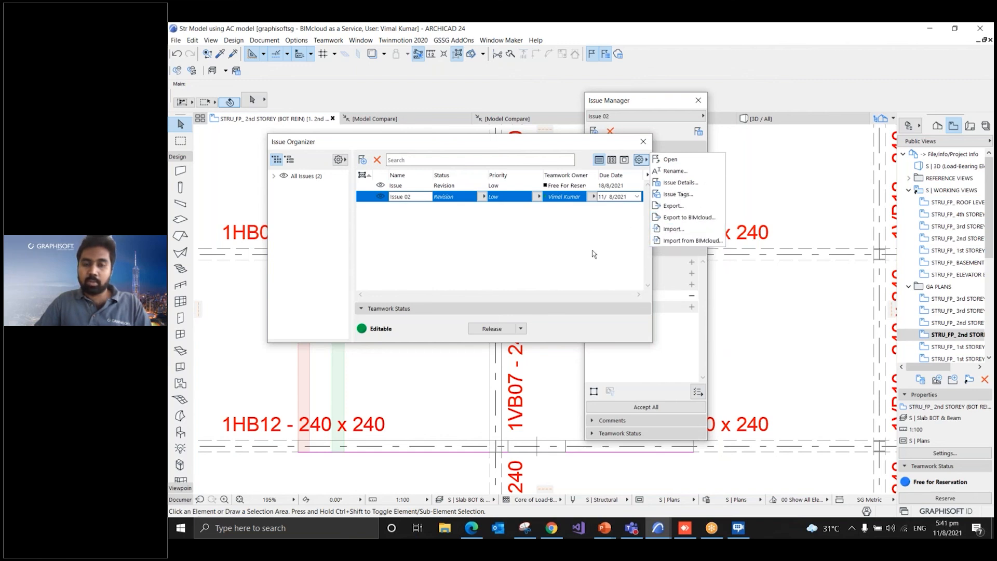
{"action": "left_click", "coordinate": [299, 202]}
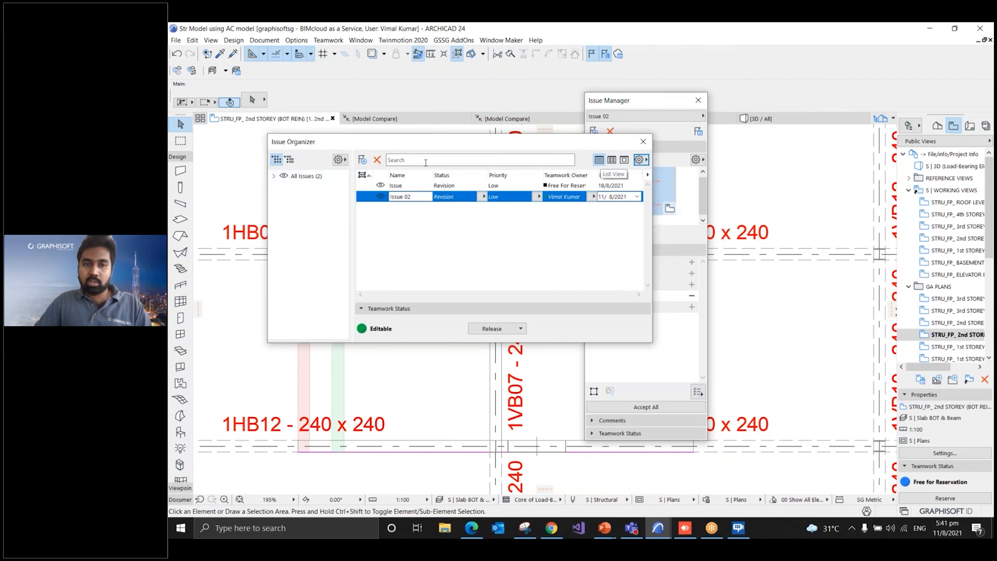
{"action": "left_click", "coordinate": [613, 160]}
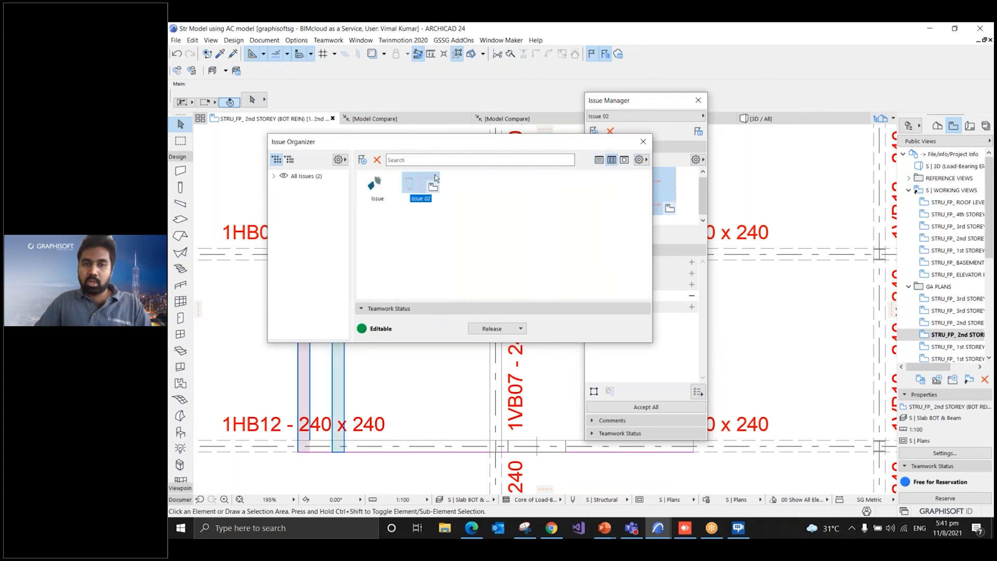
{"action": "left_click", "coordinate": [624, 160]}
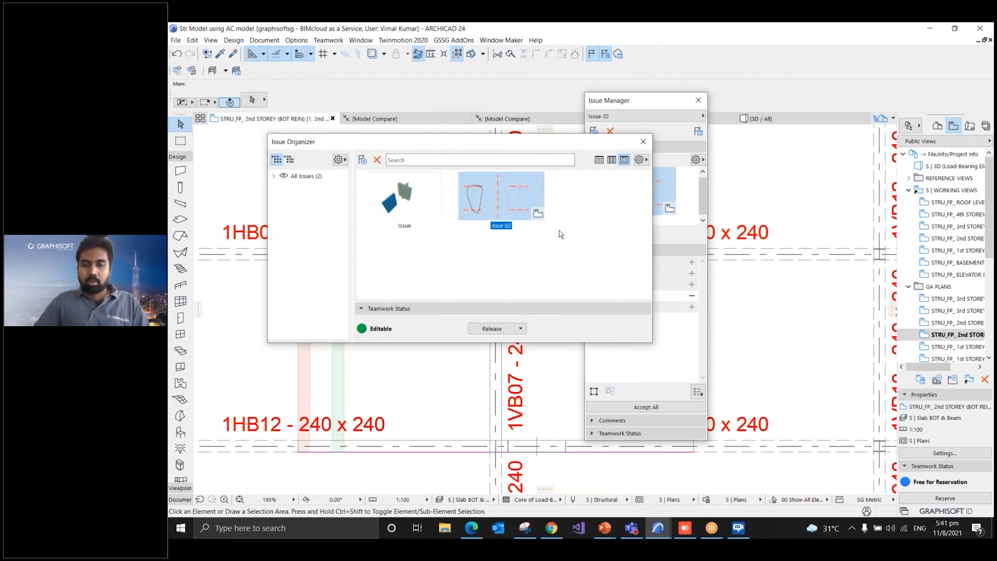
Close the Issue Organizer and the Issue Manager, and look over the commands for documentation and issue handling
{"action": "left_click", "coordinate": [643, 143]}
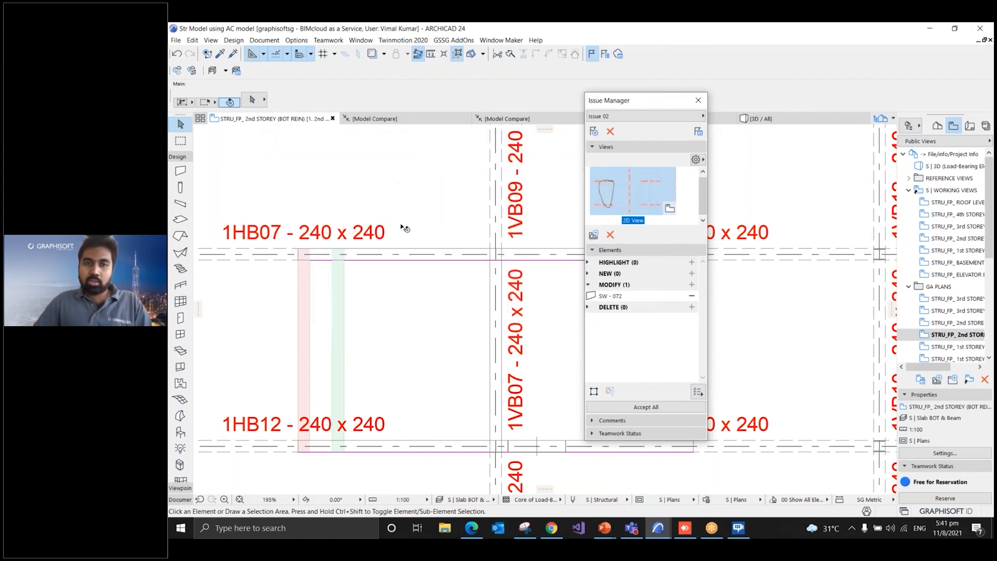
{"action": "left_click", "coordinate": [698, 100]}
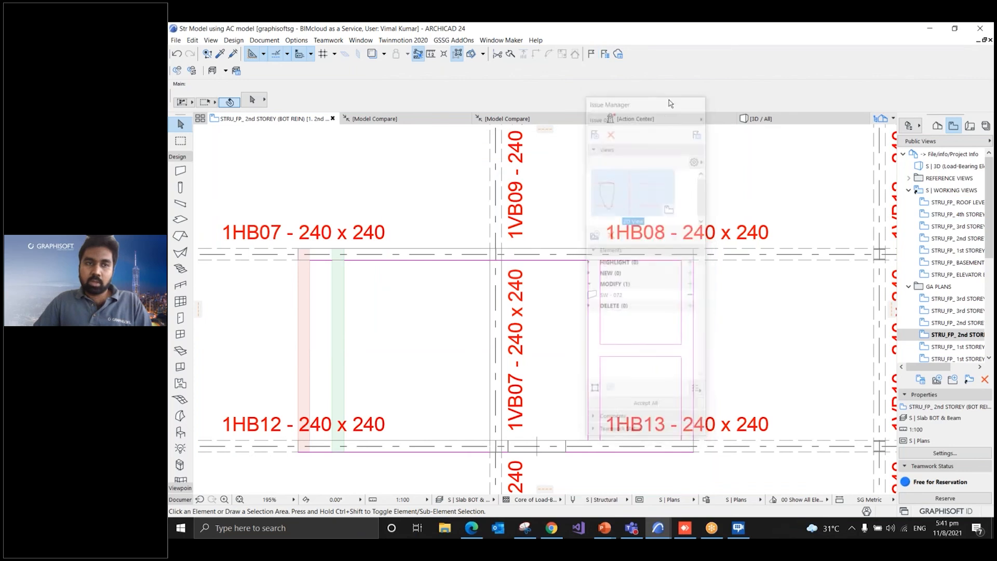
{"action": "left_click", "coordinate": [297, 40]}
{"action": "mouse_move", "coordinate": [264, 44]}
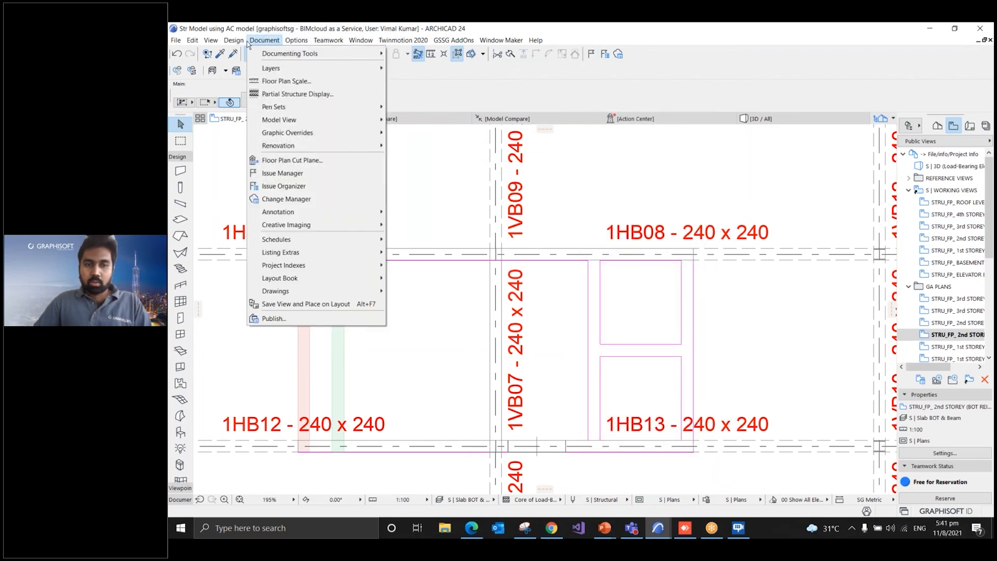
{"action": "left_click", "coordinate": [242, 42]}
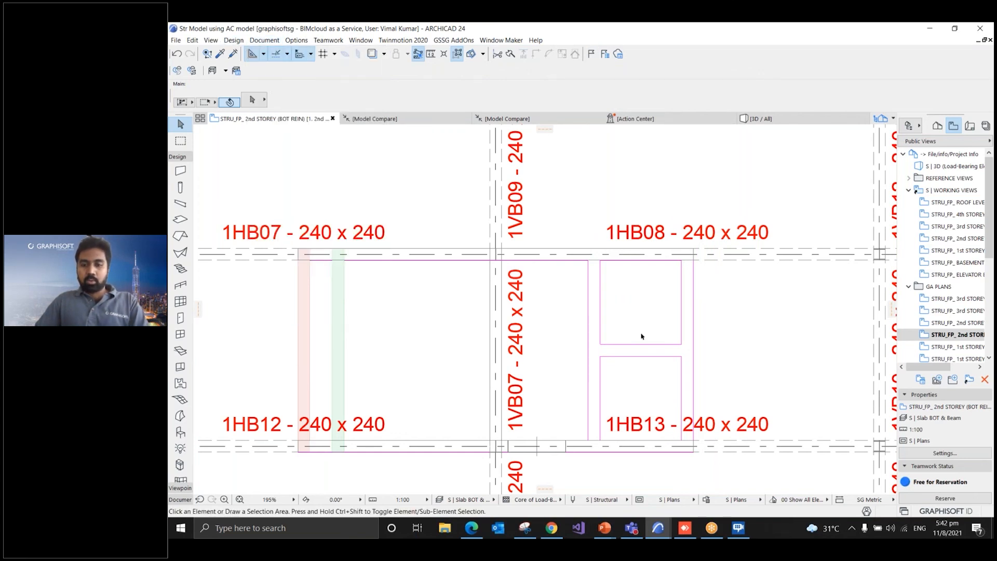
Switch to the running PowerPoint slide show and advance to the social media slide
{"action": "left_click", "coordinate": [605, 527]}
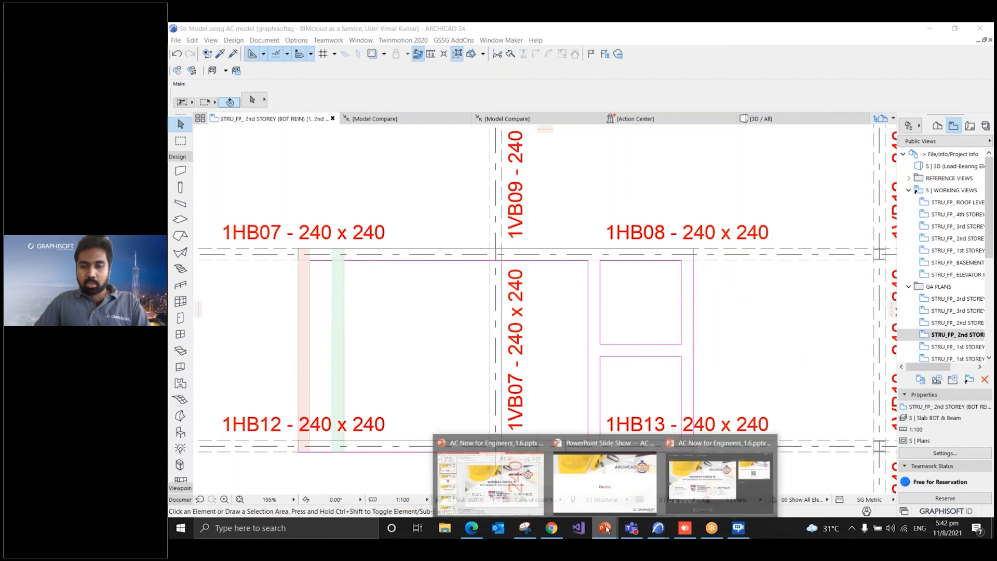
{"action": "left_click", "coordinate": [607, 486]}
{"action": "left_click", "coordinate": [596, 313]}
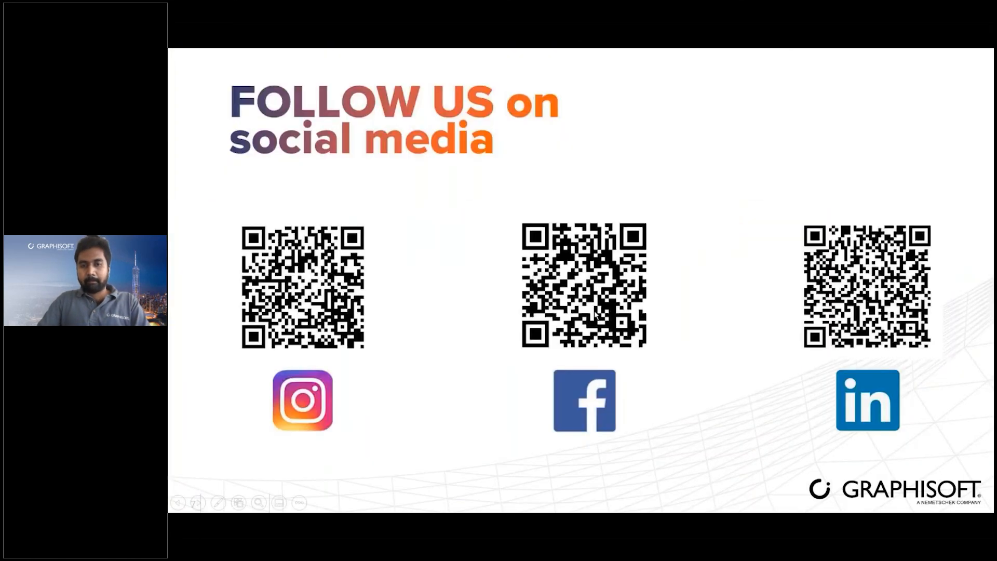